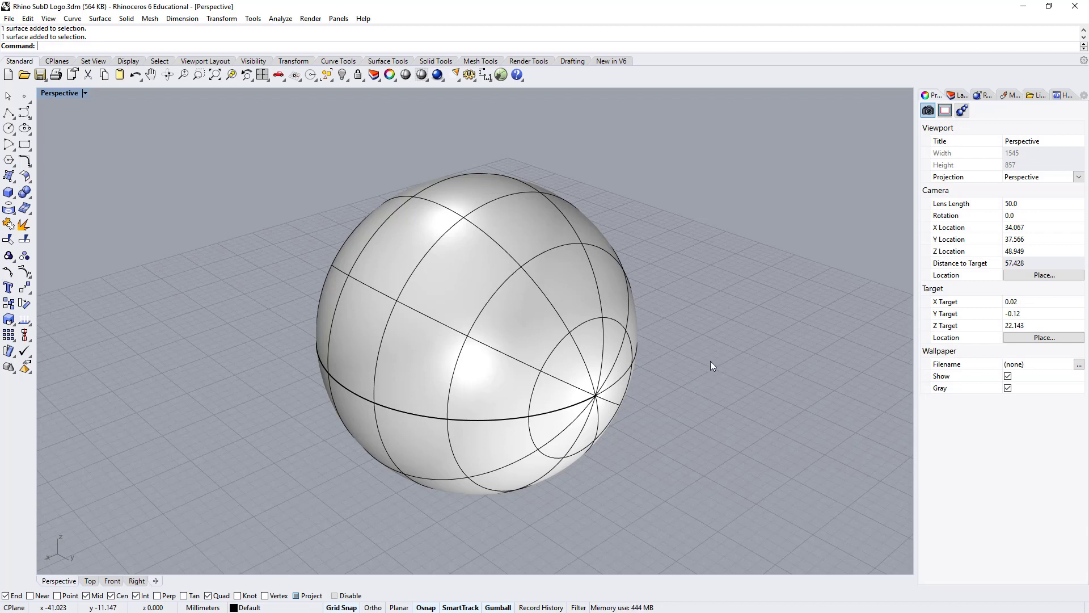
click(563, 307)
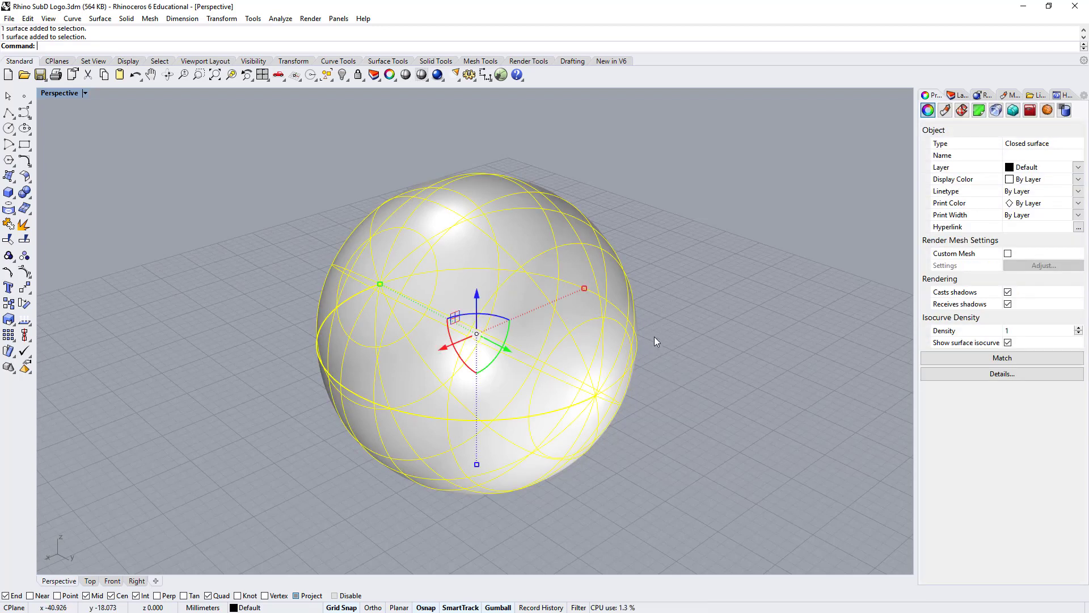
click(675, 327)
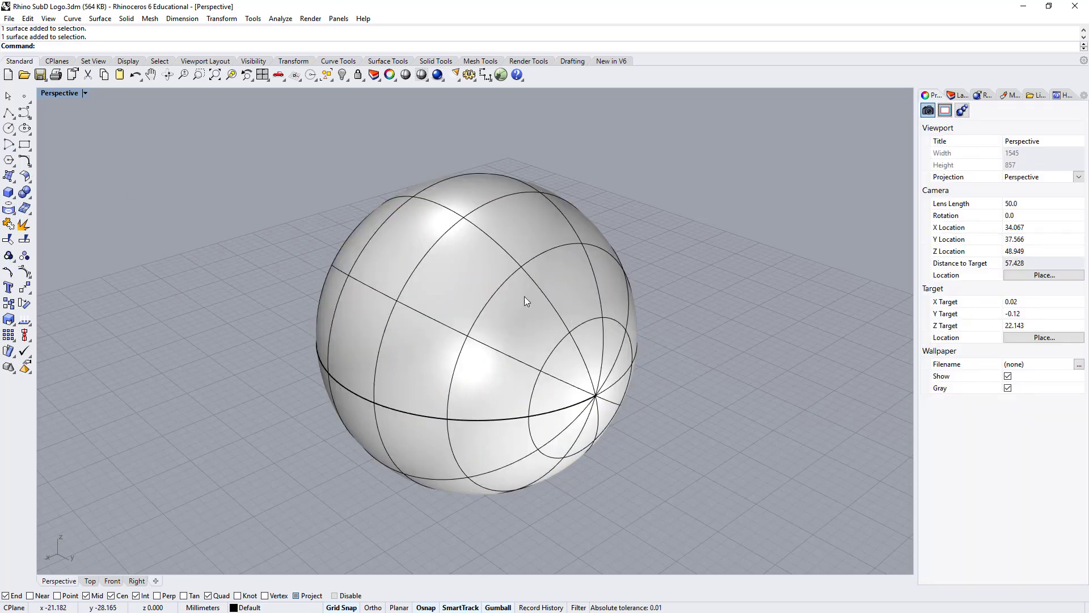
- Rebuild the sphere surface with 10 points and degree 3 in both U and V, deleting the input and retrimming
click(600, 235)
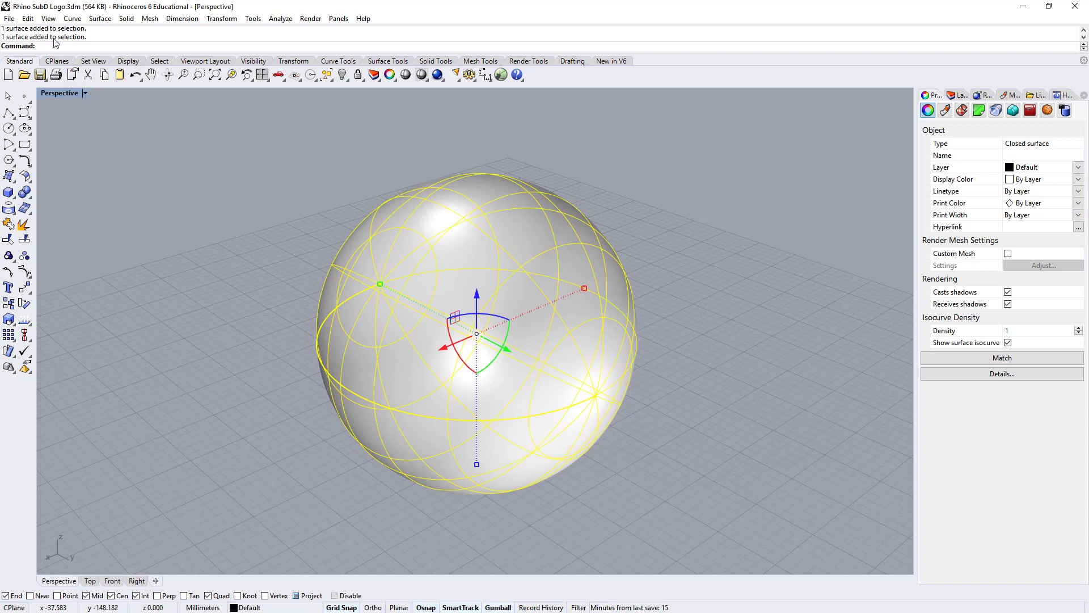
text(Rebuild)
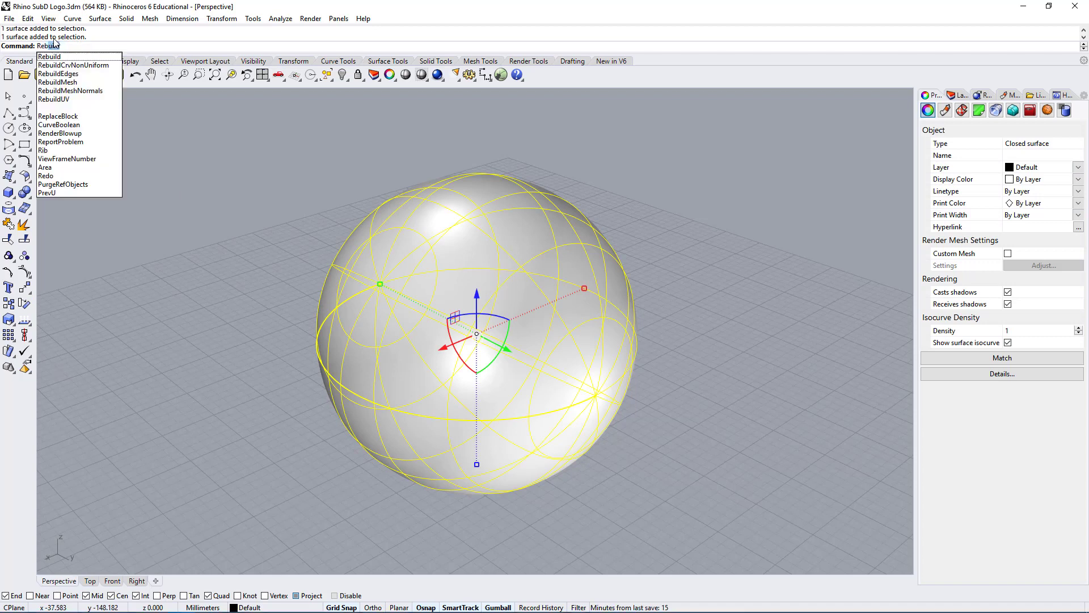
key(Return)
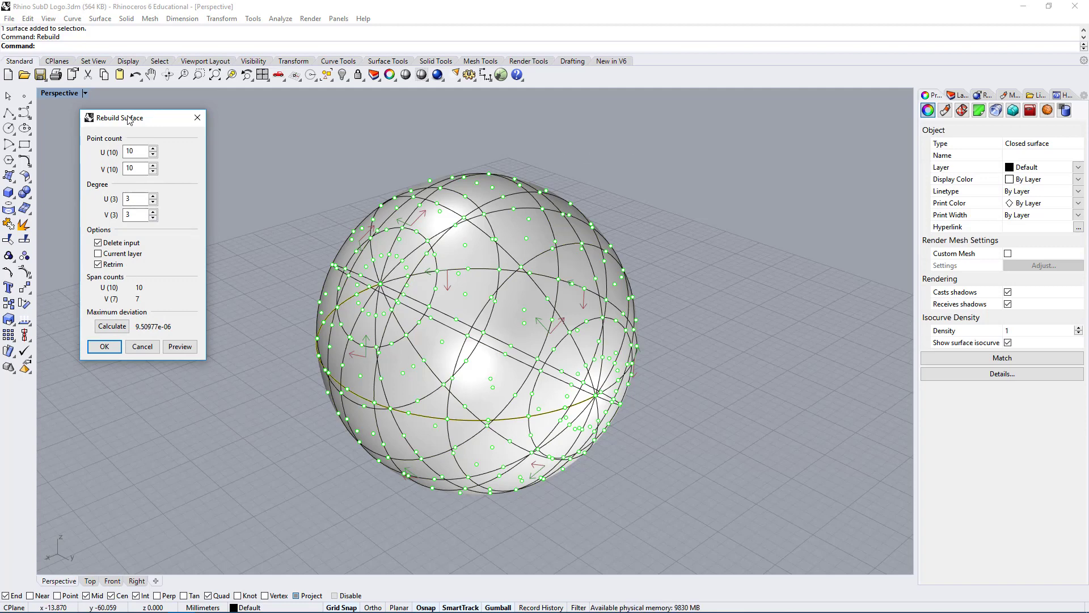
drag(129, 118, 99, 113)
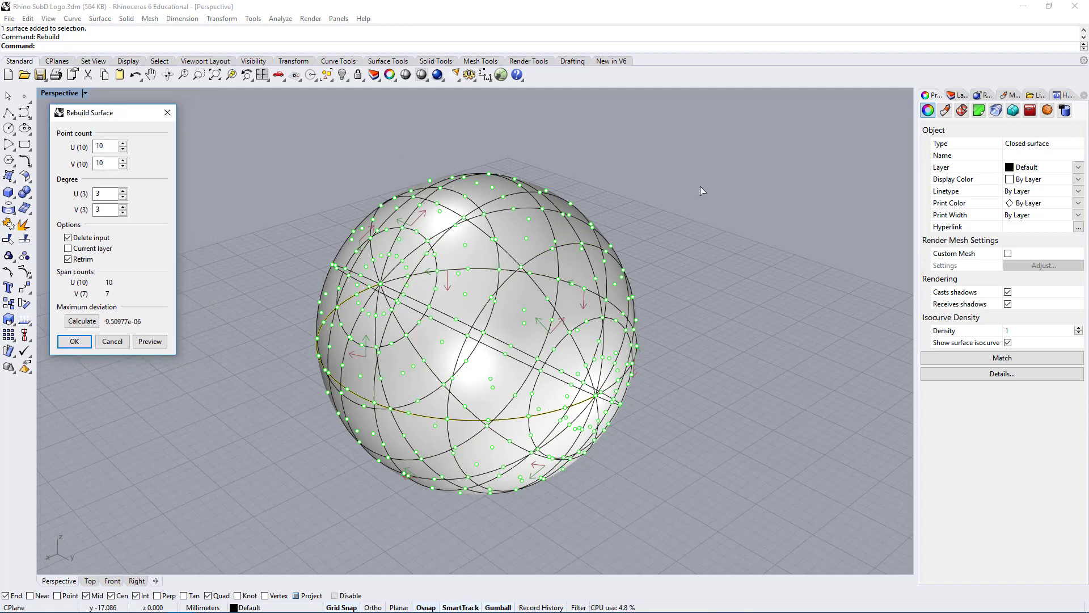
double_click(102, 209)
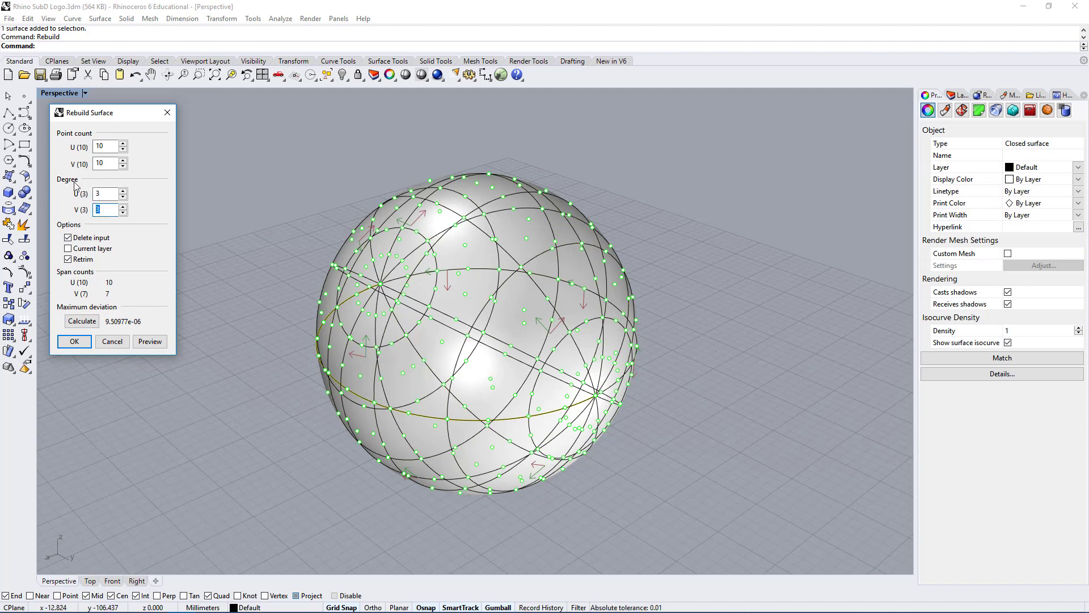
double_click(100, 194)
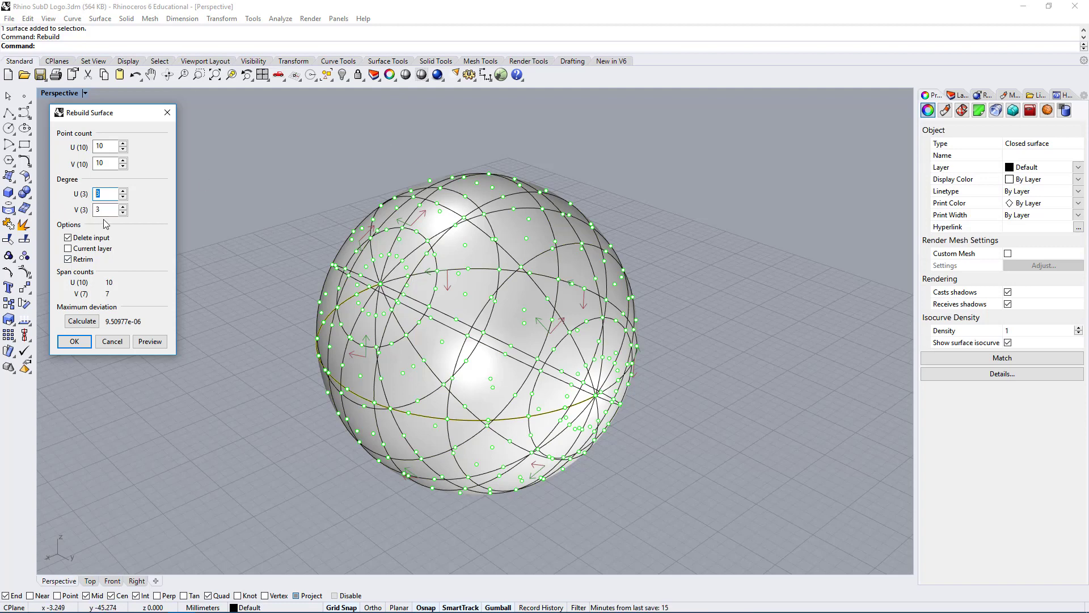
key(Tab)
key(shift+Tab)
key(Tab)
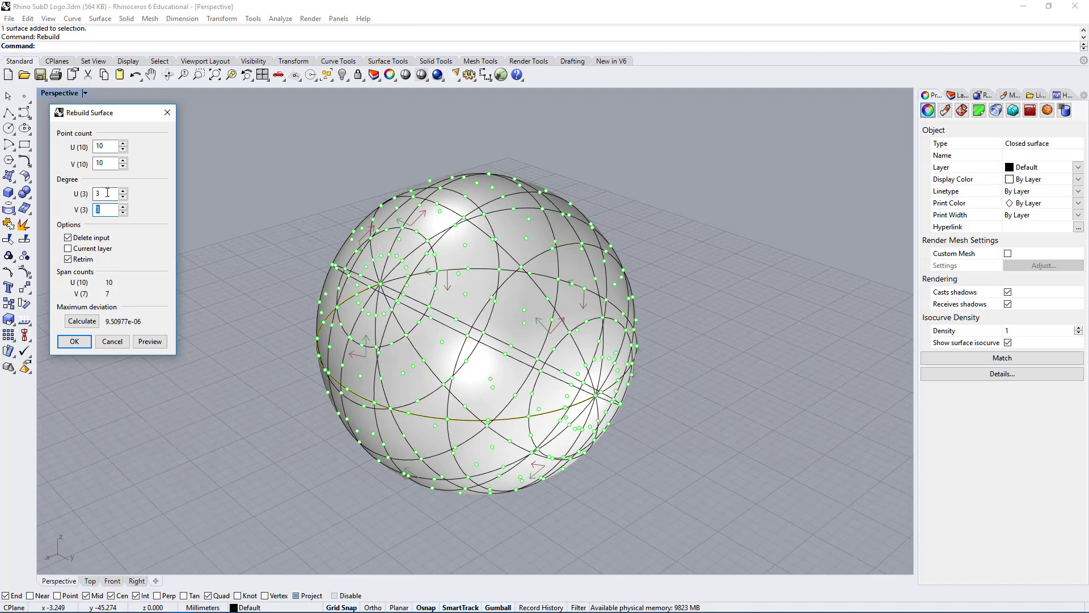
click(107, 193)
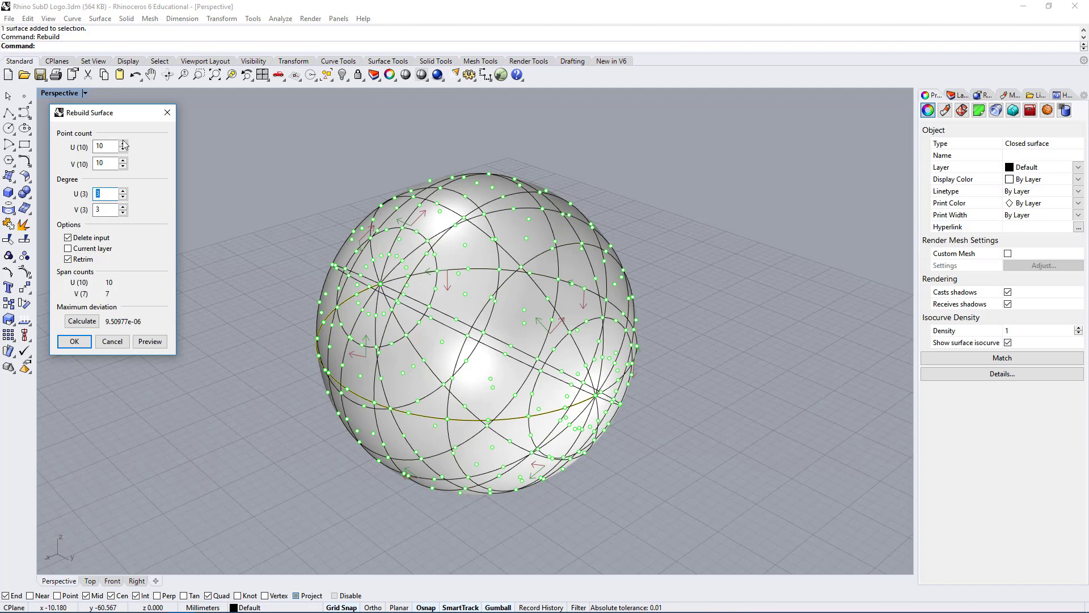
drag(104, 118, 104, 135)
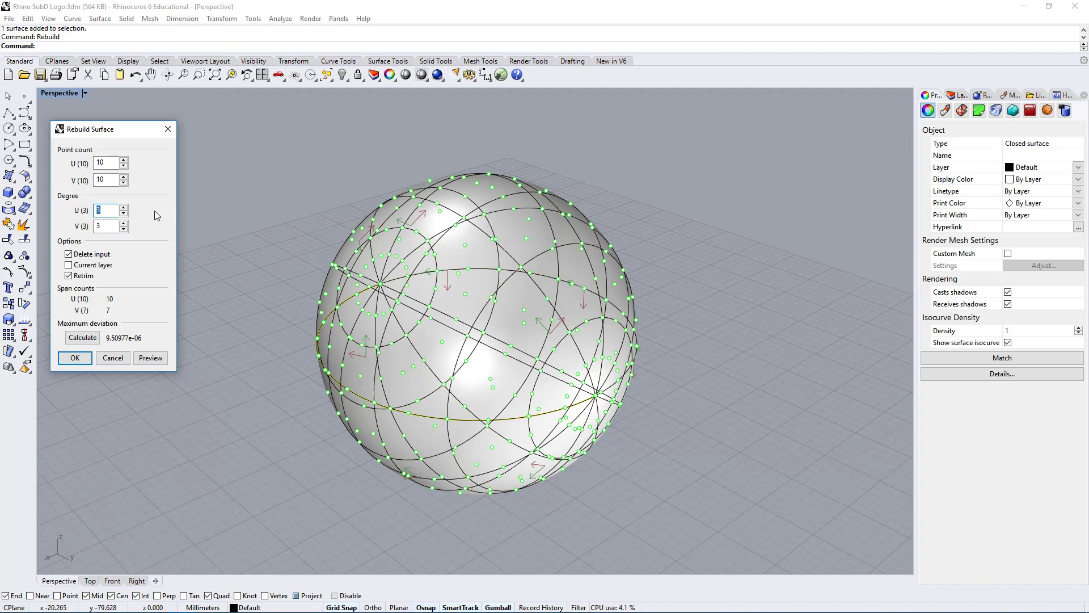
click(108, 227)
click(105, 214)
drag(104, 211, 91, 214)
click(79, 357)
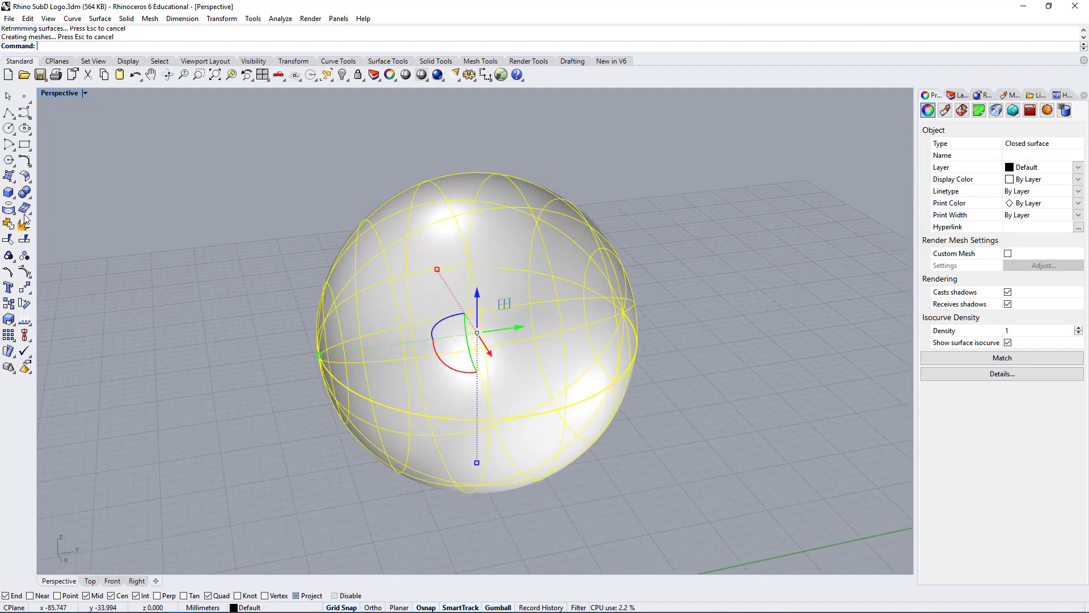
- Show the sphere's control points and pull two of the points at its top straight up along Z
click(25, 272)
right_drag(516, 249, 469, 212)
drag(415, 139, 459, 184)
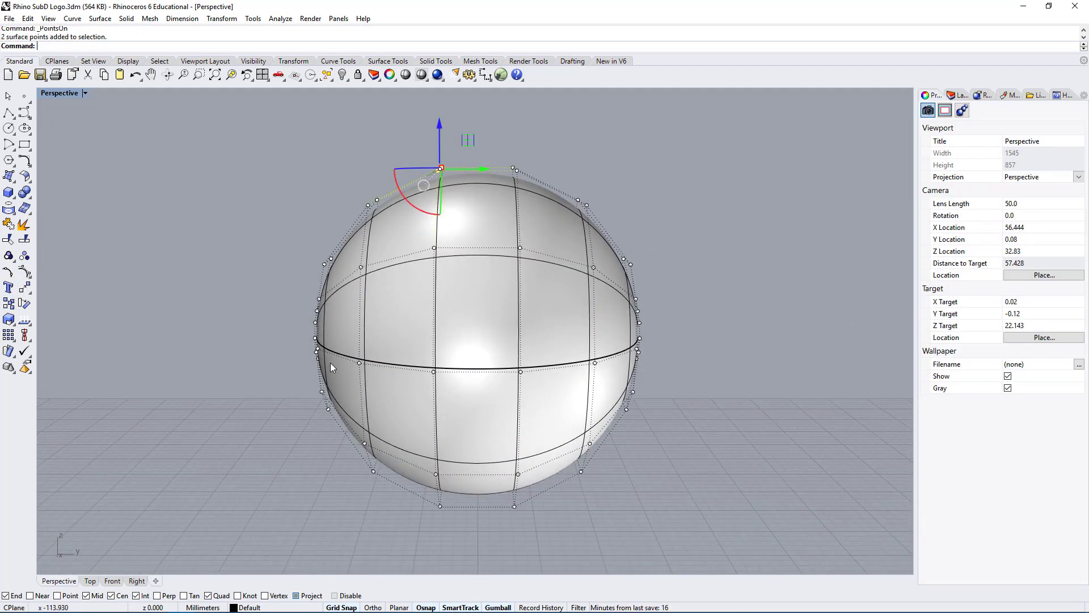
right_drag(560, 484, 506, 482)
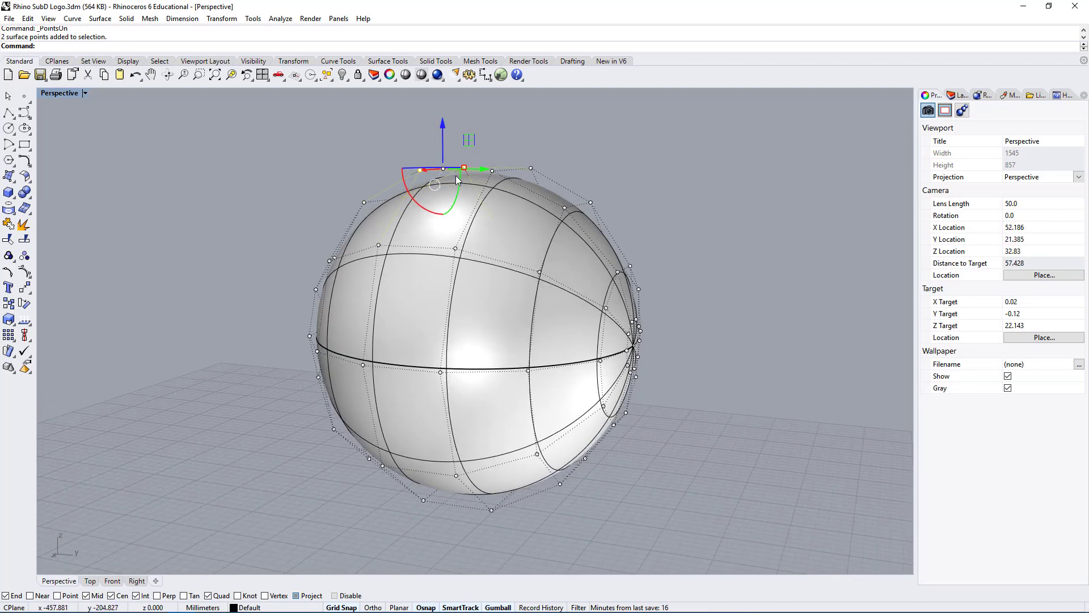
drag(443, 134, 426, 80)
scroll(490, 324, down, 6)
scroll(489, 322, up, 5)
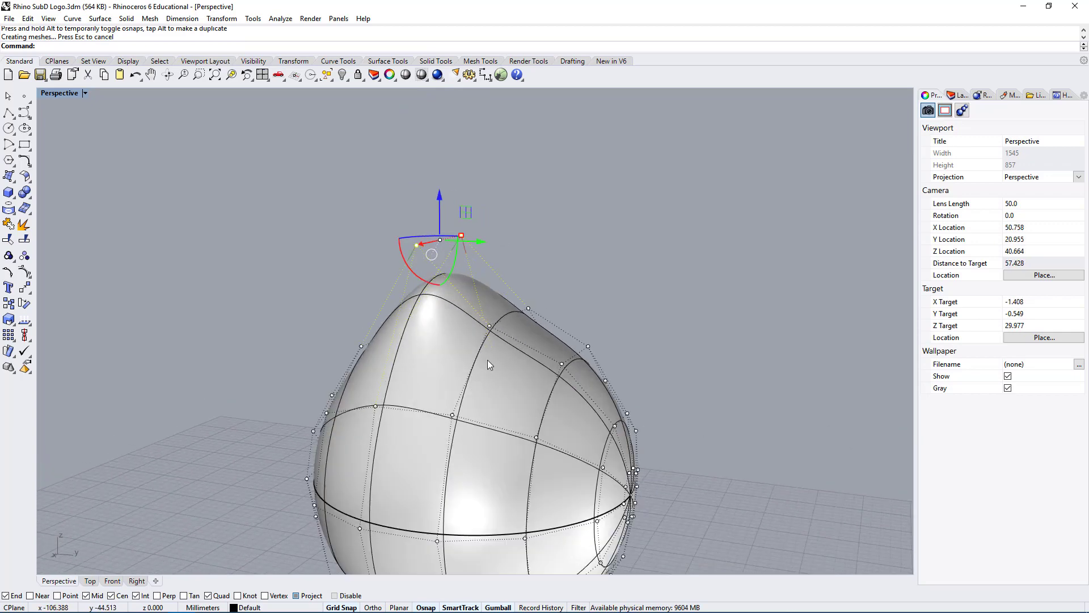
right_drag(488, 360, 522, 261)
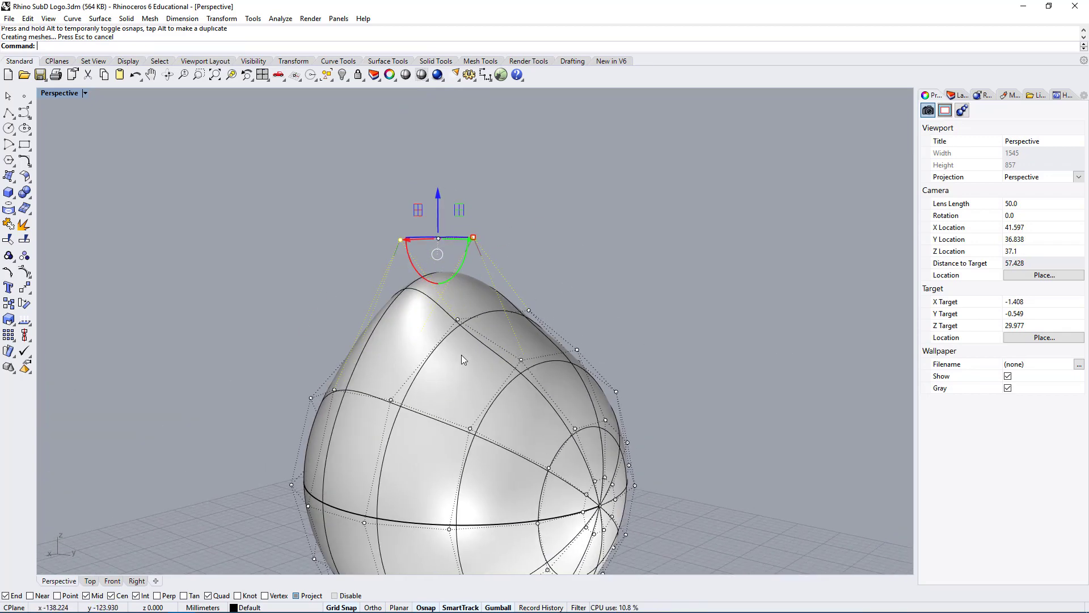
right_drag(461, 356, 509, 308)
- Select three control points around the top of the shape and raise them along Z to stretch it upward
click(389, 148)
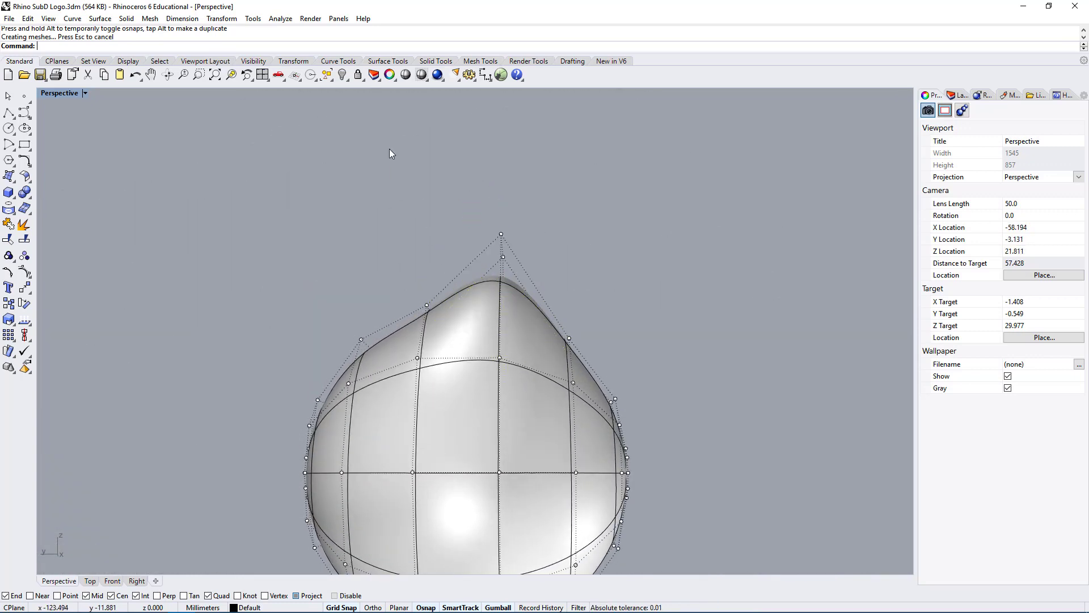
drag(394, 135, 609, 323)
right_drag(484, 227, 463, 237)
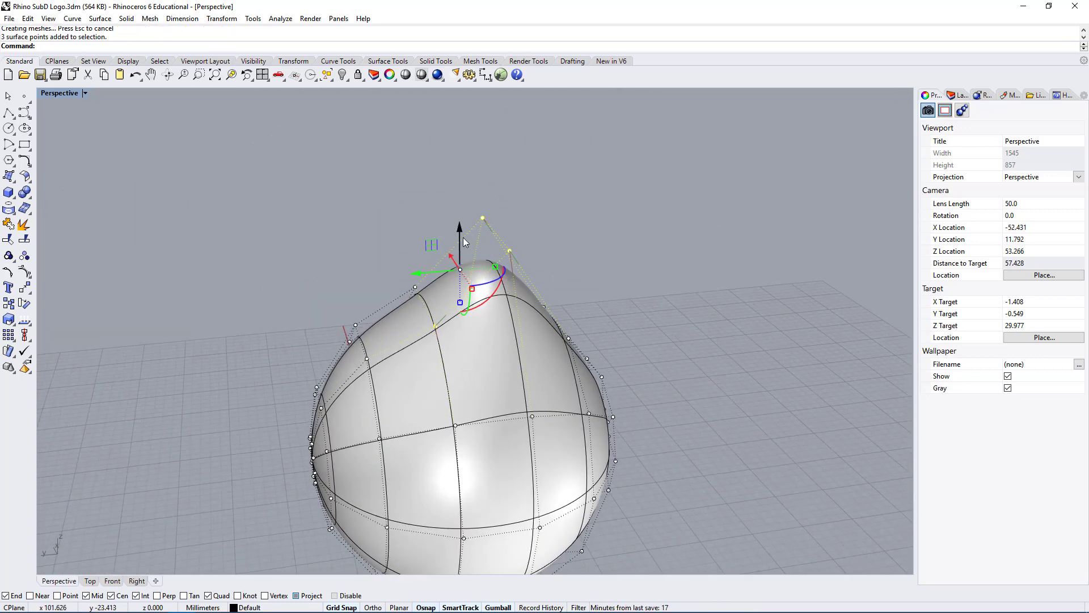
drag(463, 237, 460, 133)
right_drag(489, 356, 673, 294)
click(738, 252)
- Pull a single control point beside the tip upward, then hide the control points
right_drag(429, 276, 528, 279)
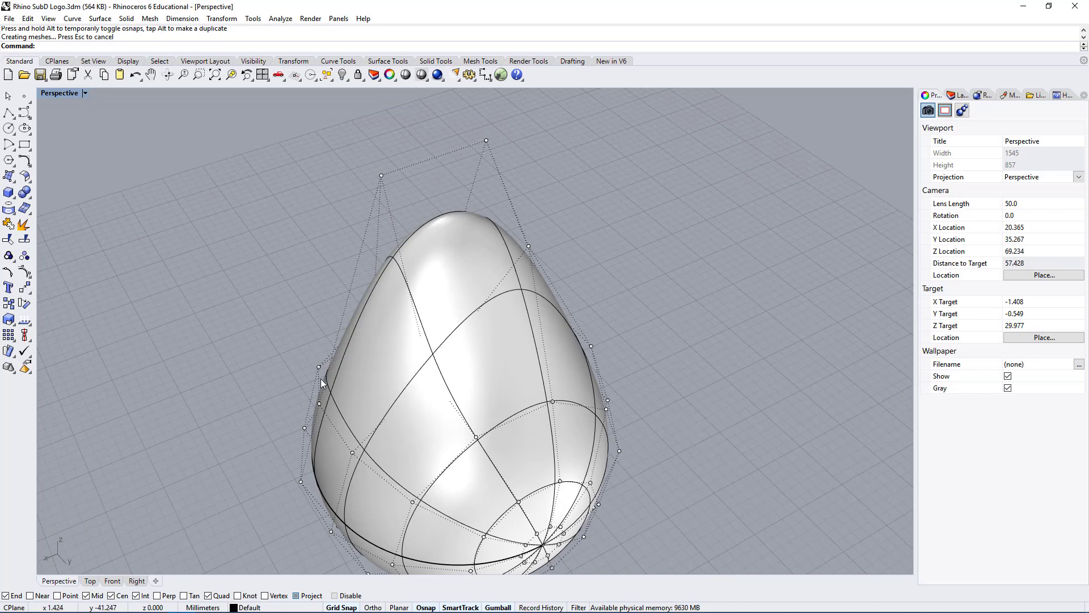
right_drag(372, 360, 522, 292)
scroll(675, 287, down, 10)
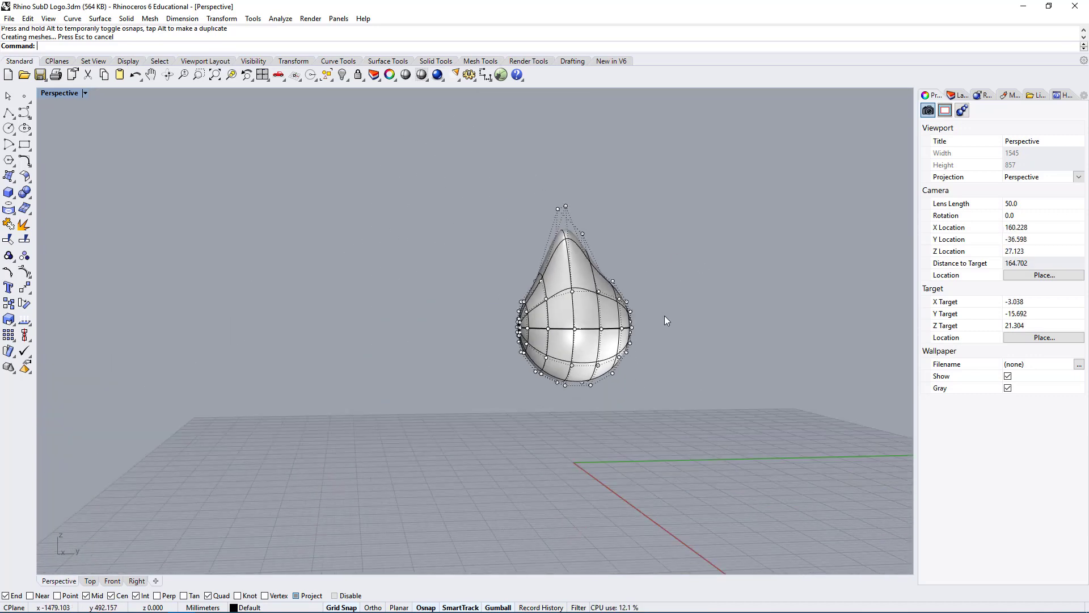
right_drag(665, 316, 621, 329)
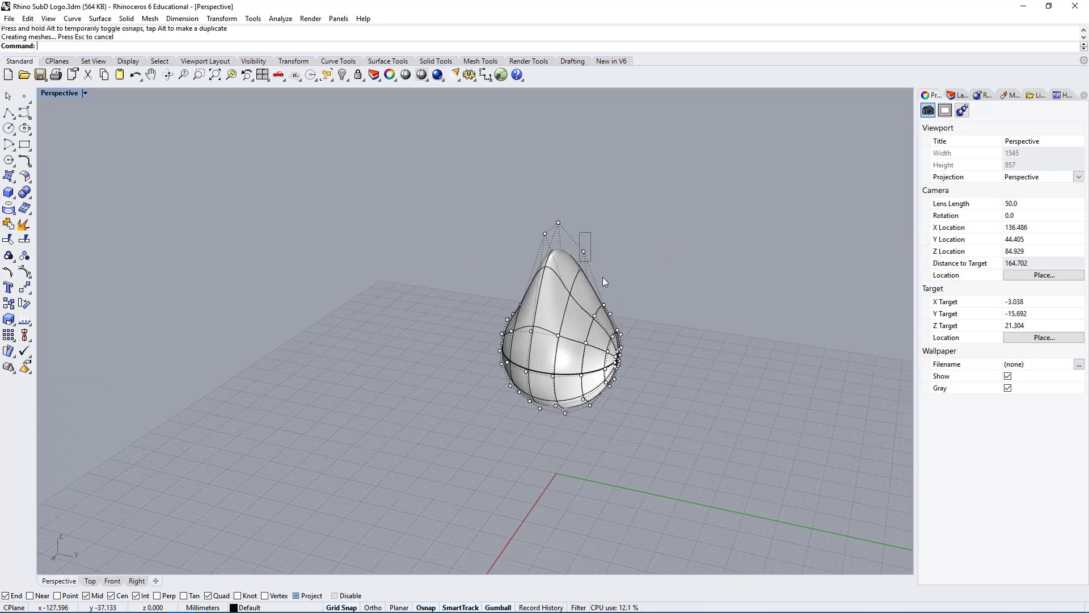
click(583, 251)
drag(584, 253, 591, 199)
right_drag(754, 244, 613, 218)
right_drag(480, 310, 683, 330)
click(683, 331)
right_drag(774, 371, 574, 383)
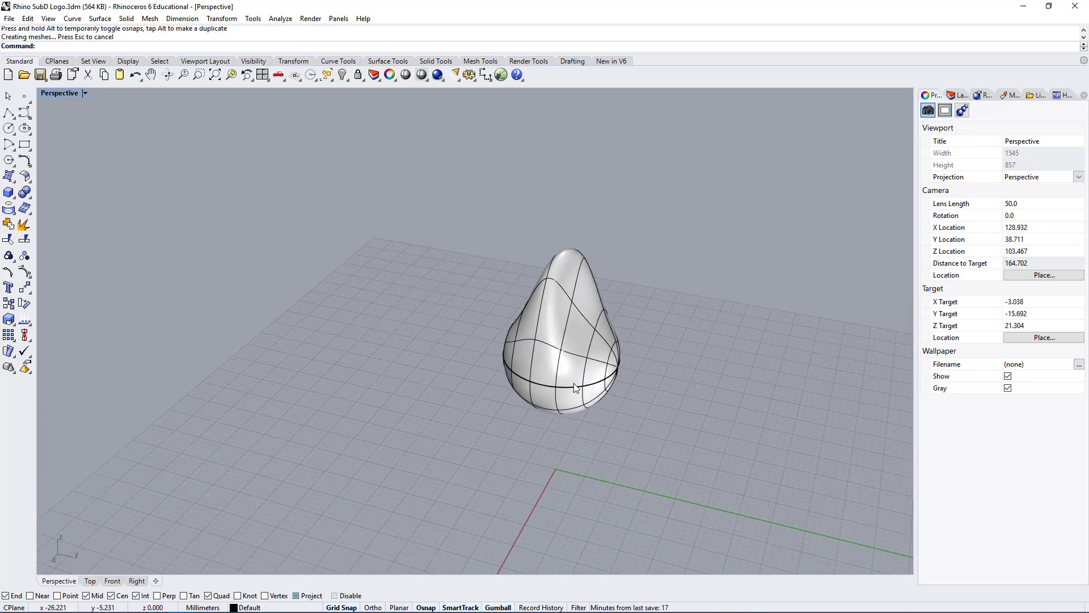
- Delete the reshaped sphere from the scene
scroll(680, 308, up, 4)
right_drag(499, 382, 668, 349)
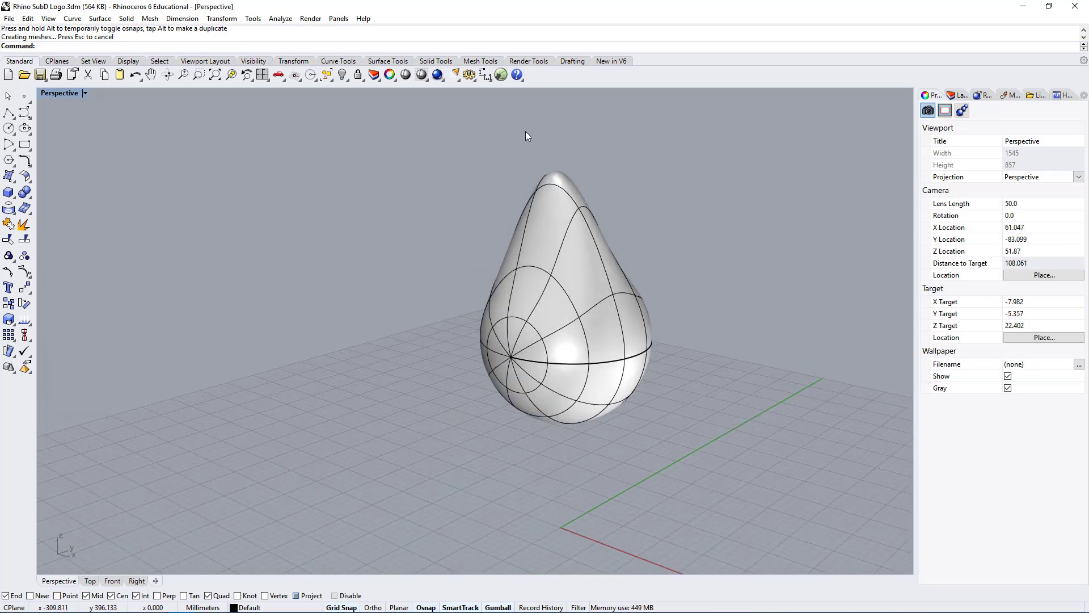
click(547, 373)
key(Delete)
right_drag(547, 374, 679, 428)
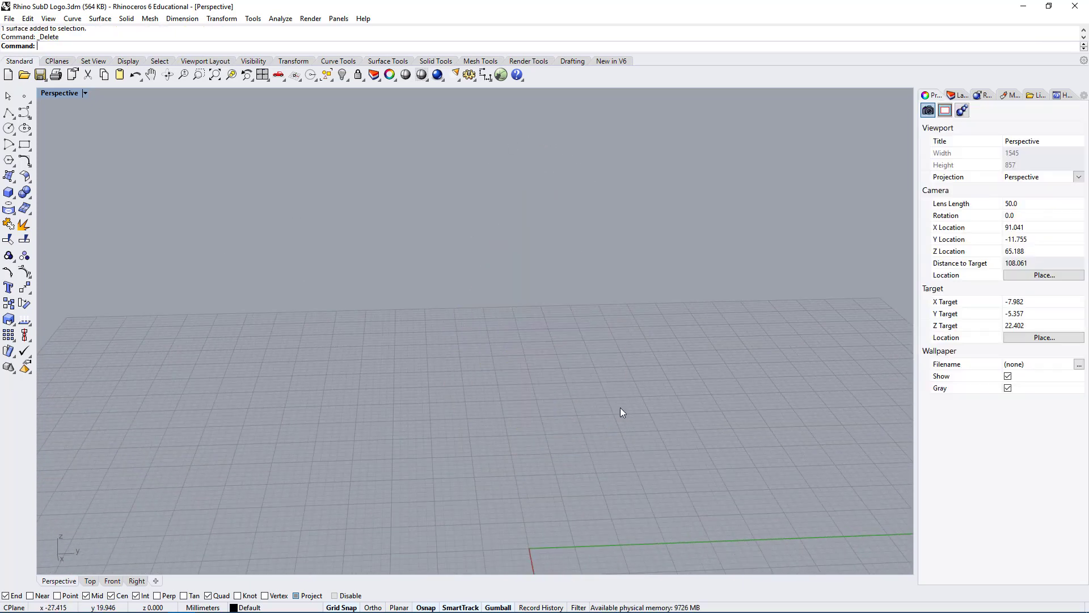
- Draw a mesh box on the ground grid with X, Y and Z counts of 1 and select it
click(479, 62)
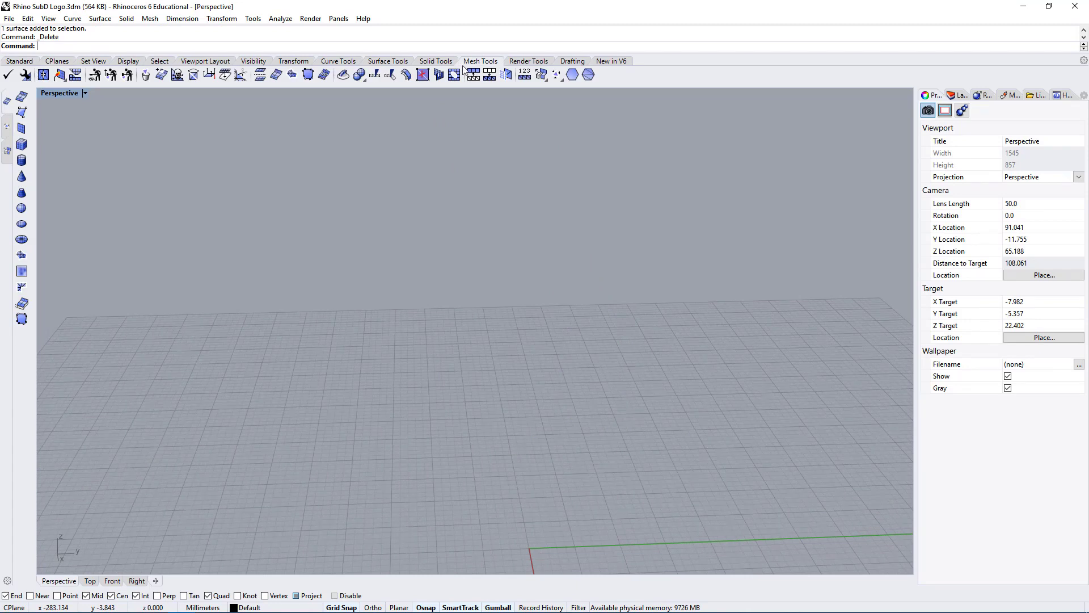
click(22, 144)
click(484, 436)
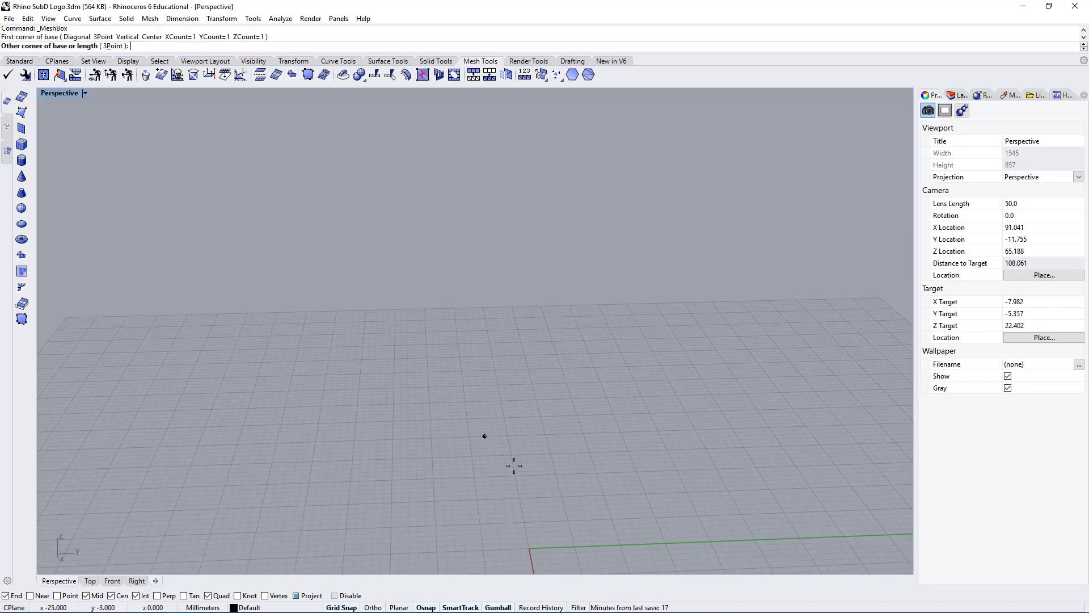
click(692, 510)
click(426, 316)
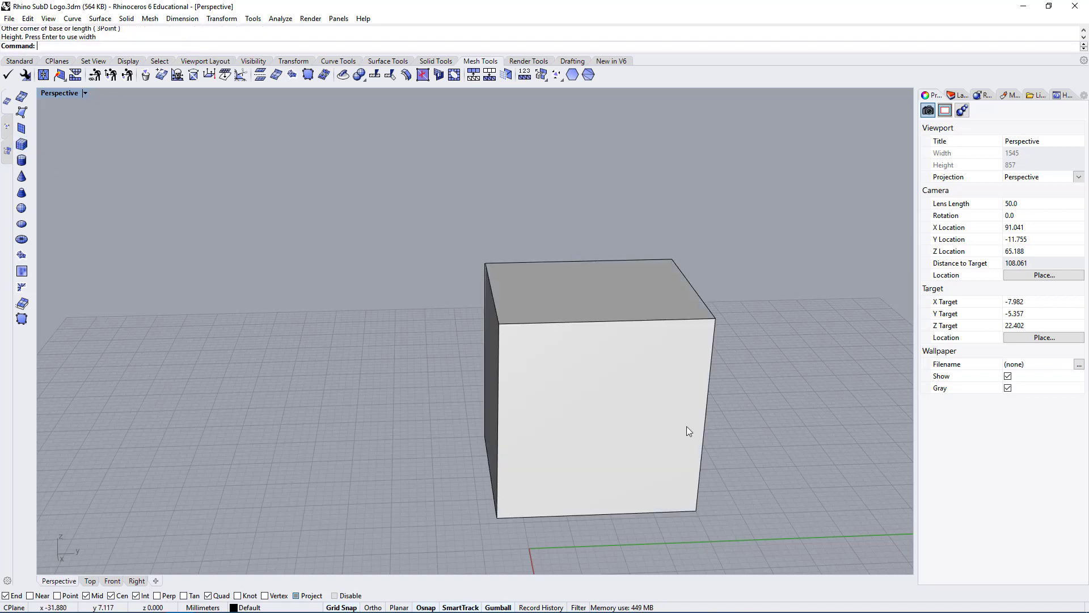
click(568, 392)
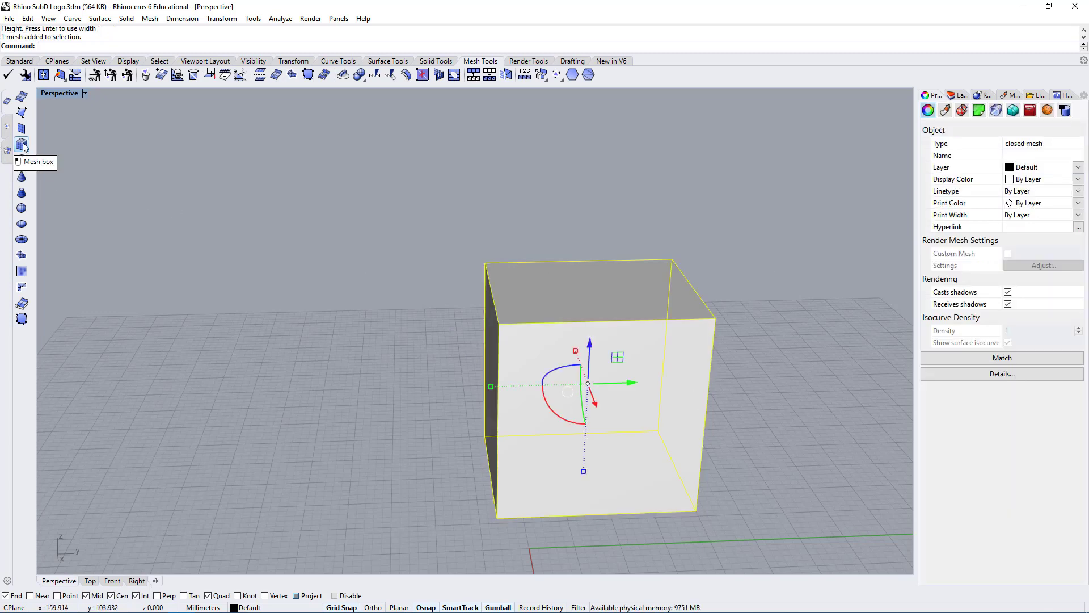
- Start another mesh box and set its X, Y and Z face counts to 2
click(22, 145)
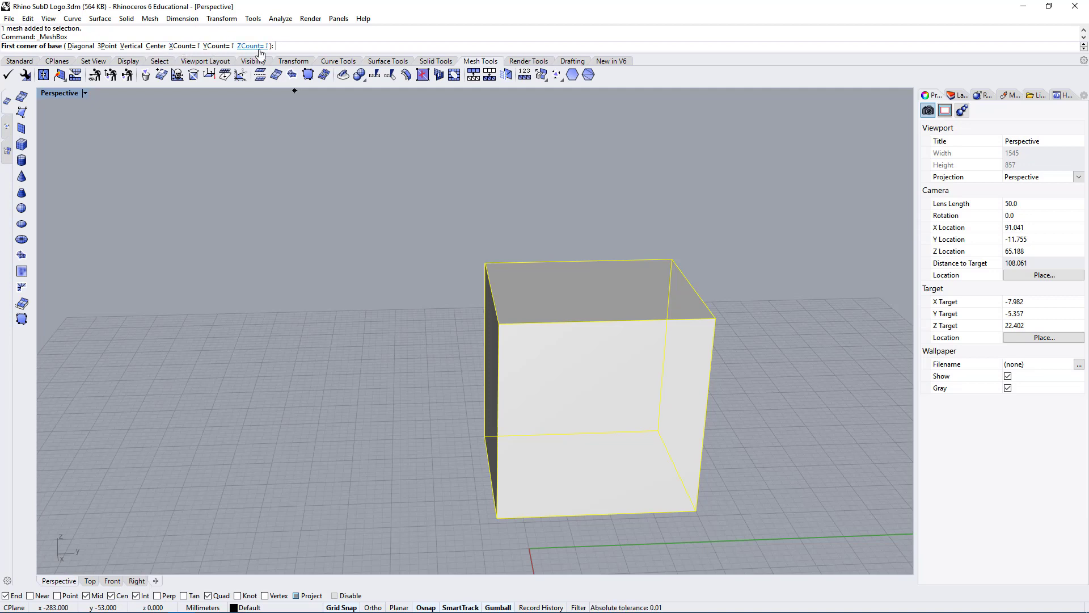
click(184, 46)
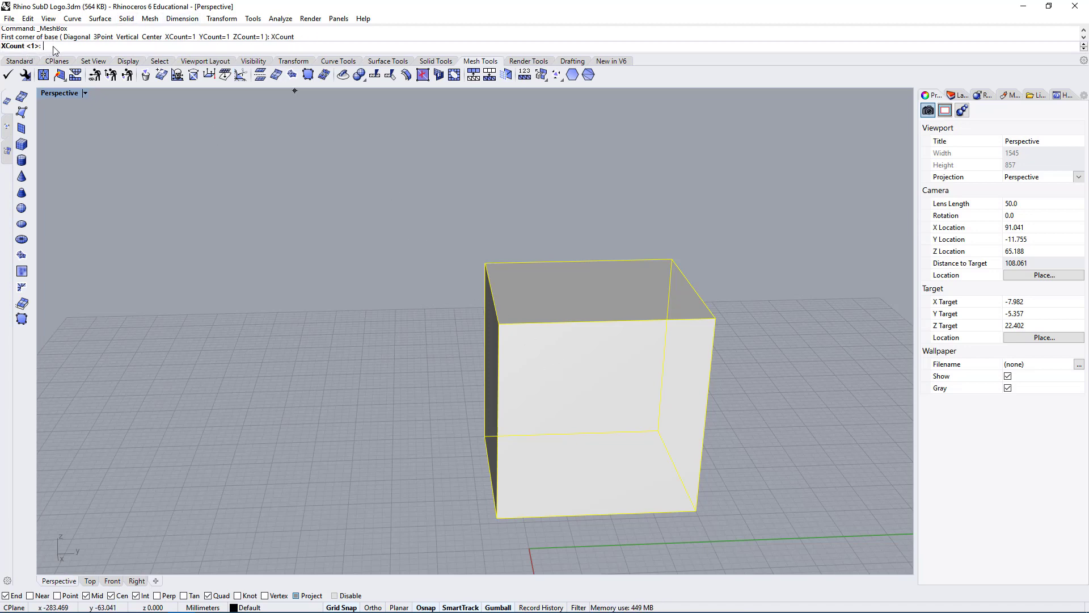
text(2)
key(Return)
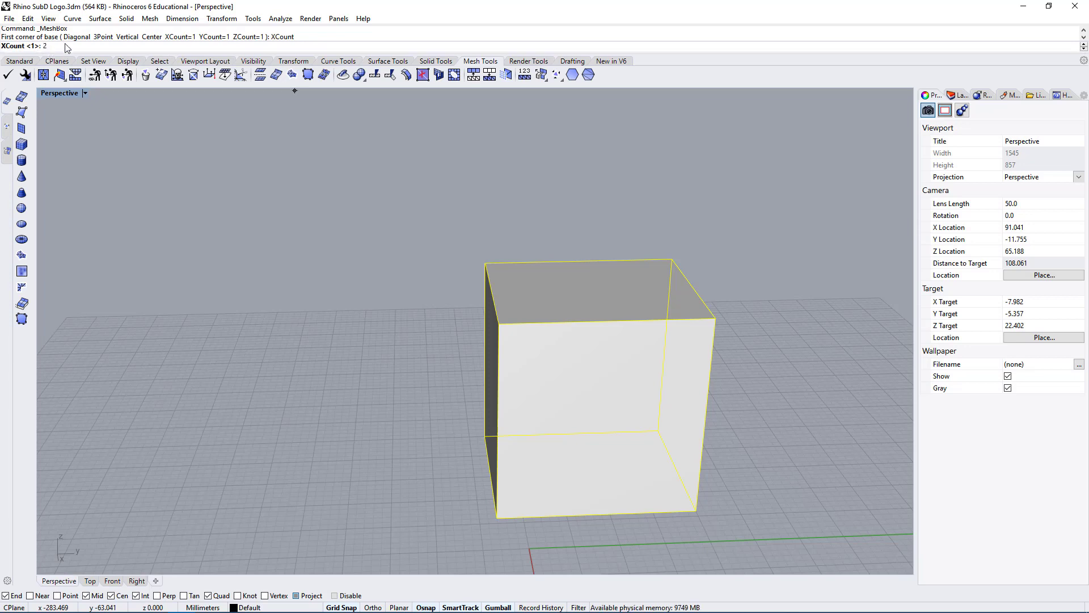
click(221, 46)
text(2)
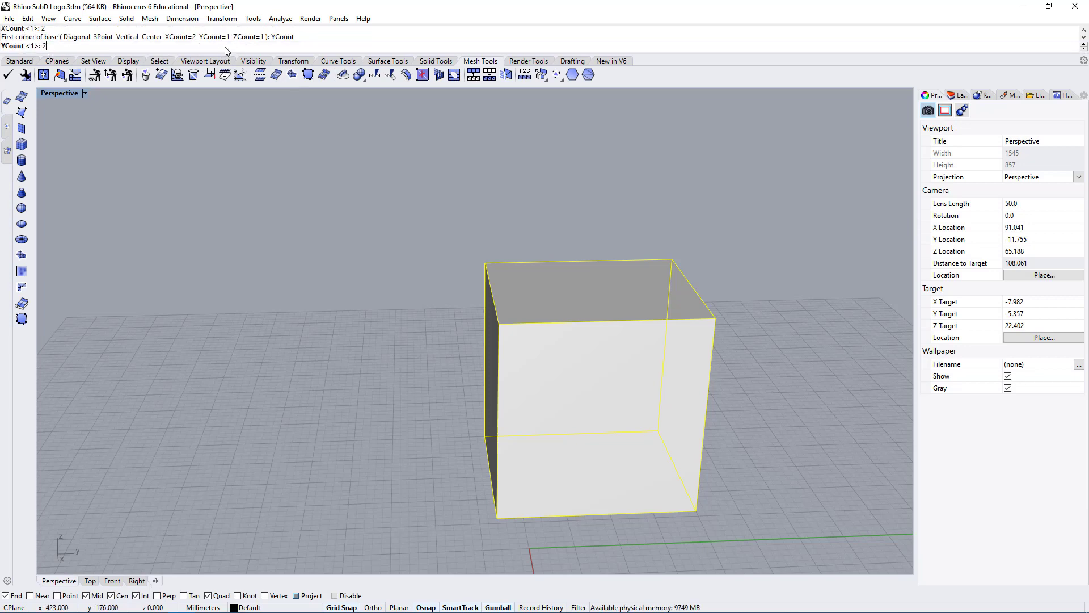
key(Return)
click(253, 46)
text(2)
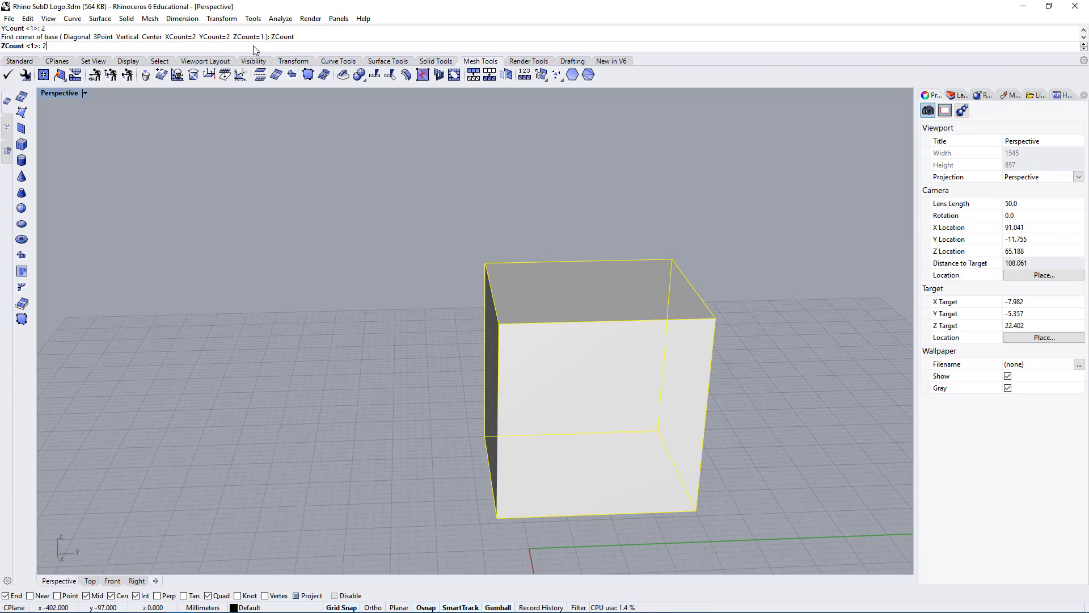
key(Return)
- Place the subdivided mesh box on the ground beside the first box, about 22 mm high
click(291, 440)
click(415, 494)
click(389, 325)
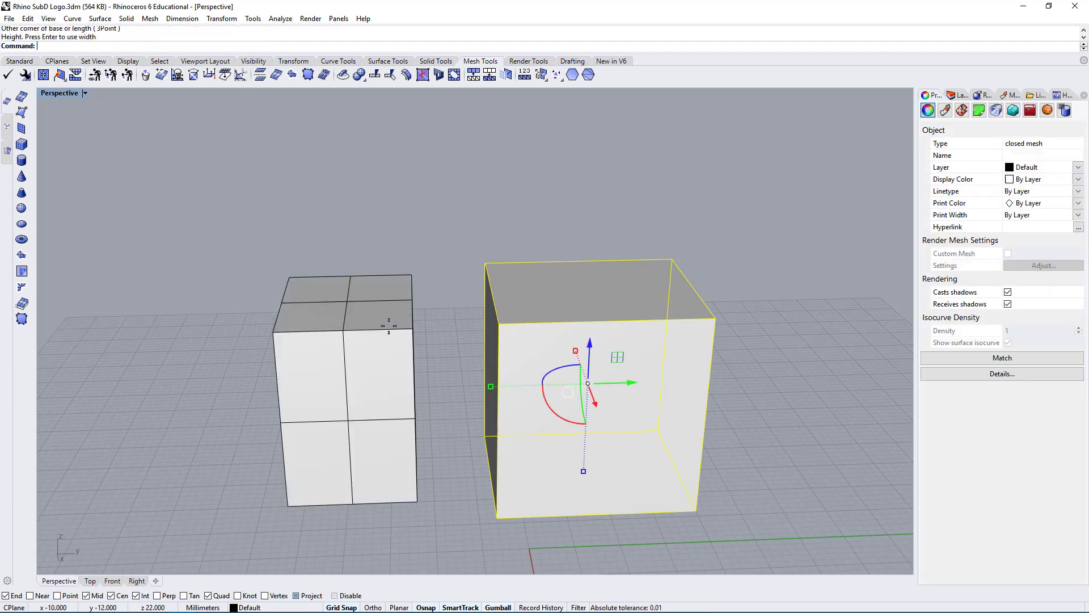
right_drag(392, 443, 377, 506)
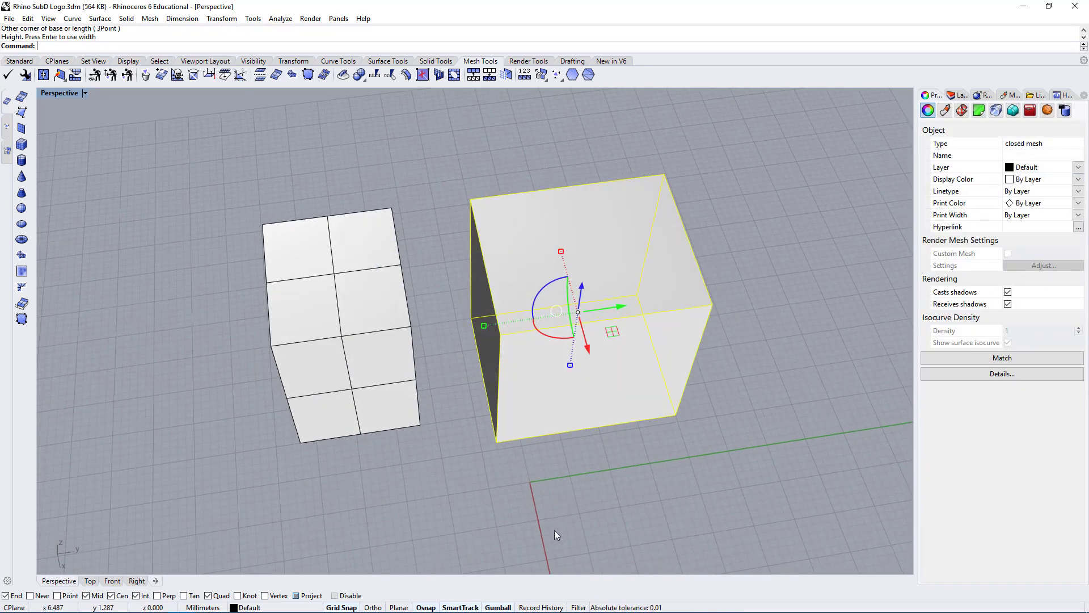
- Compare the plain and subdivided mesh boxes from several angles, selecting each one in turn
click(554, 530)
right_drag(392, 307, 377, 162)
right_drag(361, 332, 640, 201)
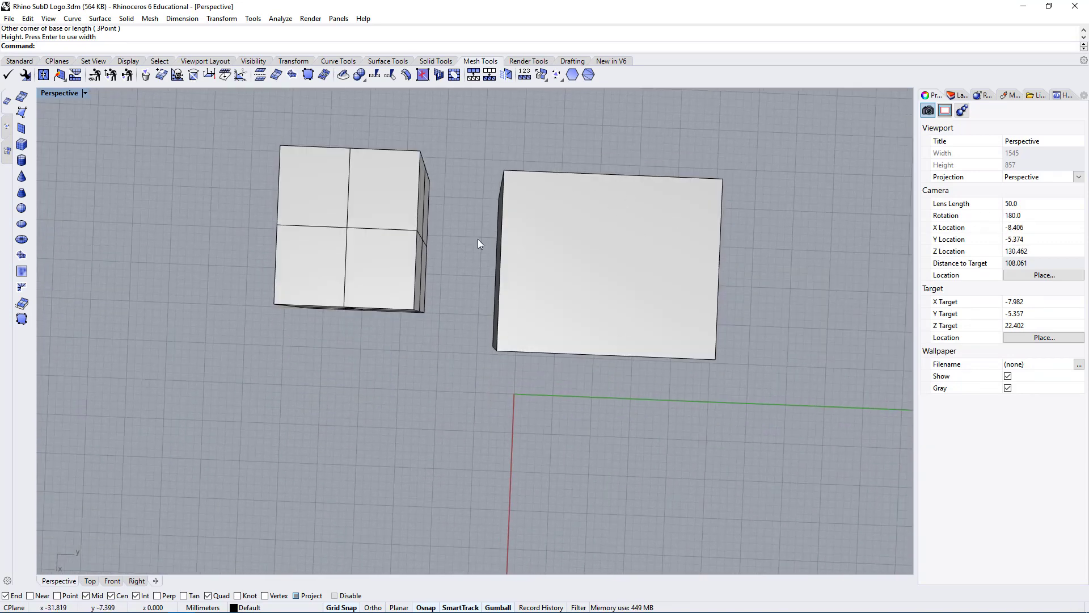
right_drag(477, 239, 589, 421)
right_drag(647, 473, 598, 290)
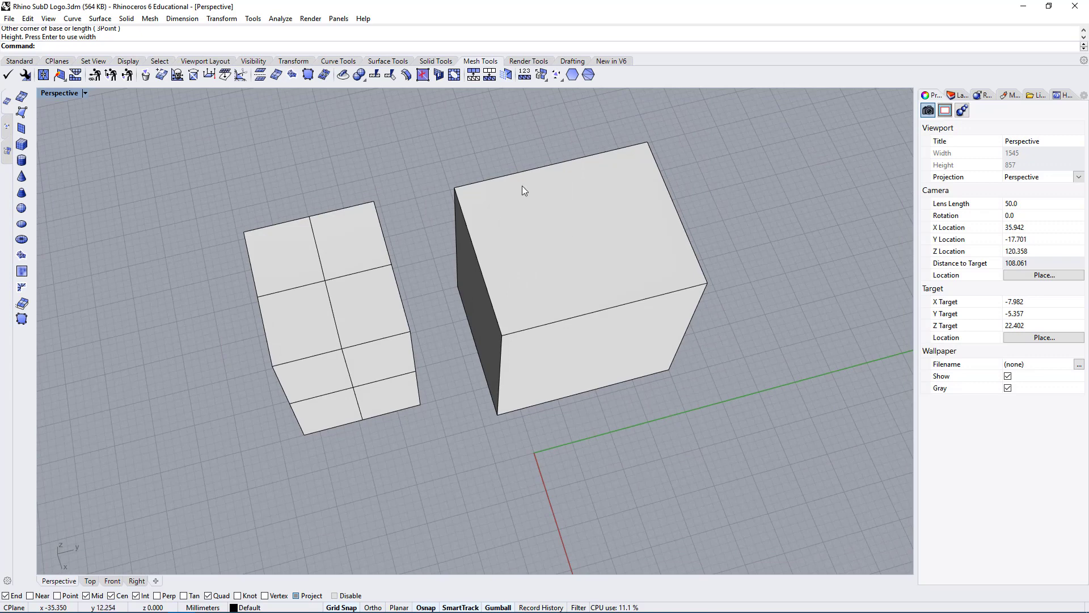
click(568, 248)
click(356, 281)
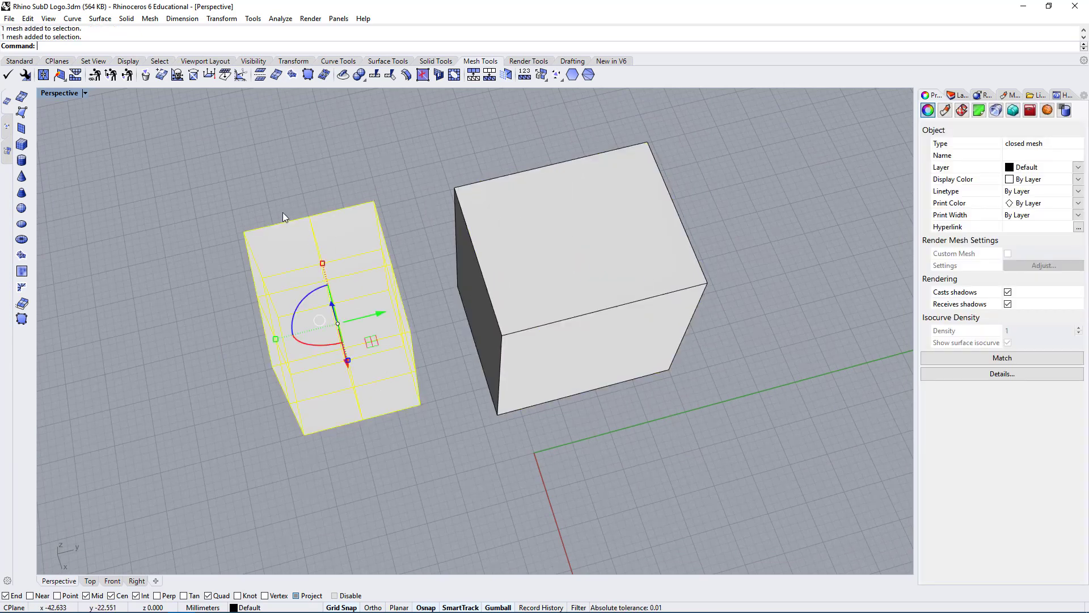
right_drag(342, 436, 224, 298)
click(267, 300)
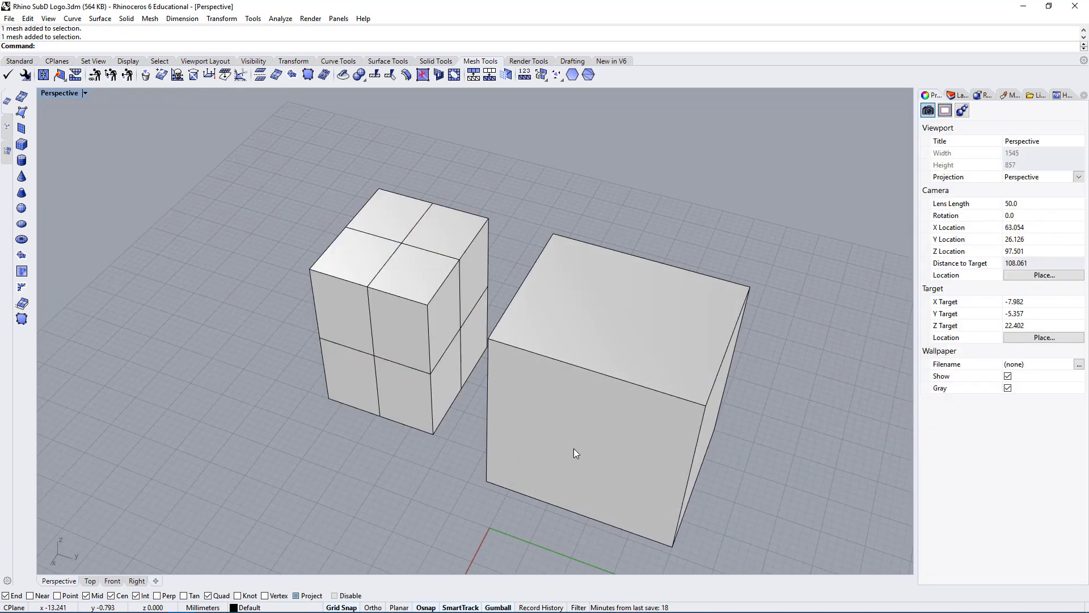
right_drag(573, 448, 642, 401)
click(655, 288)
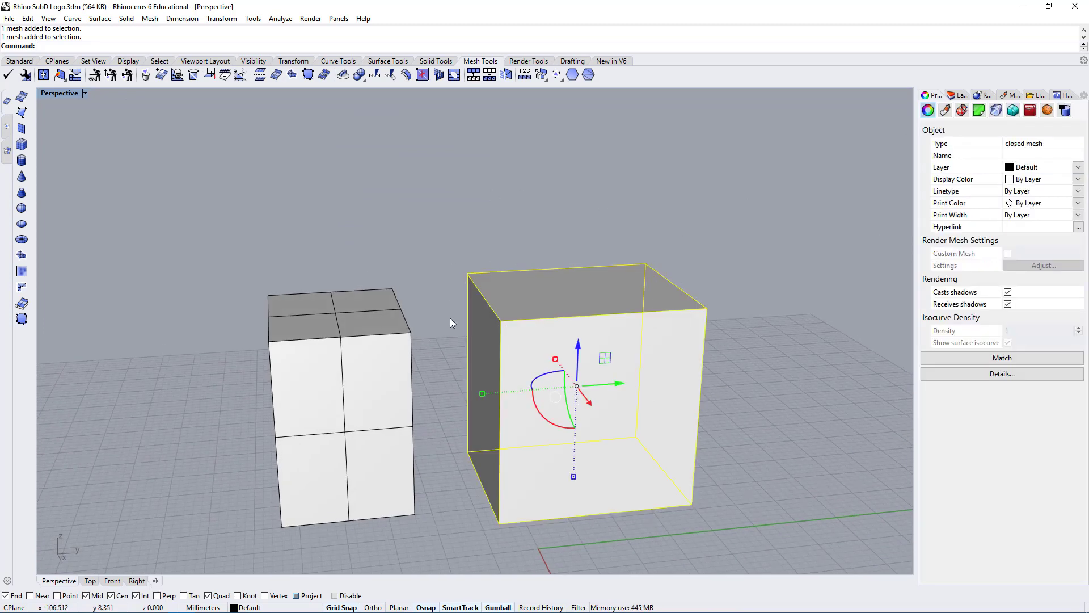
right_drag(451, 321, 457, 216)
click(457, 217)
click(352, 351)
right_drag(352, 351, 380, 326)
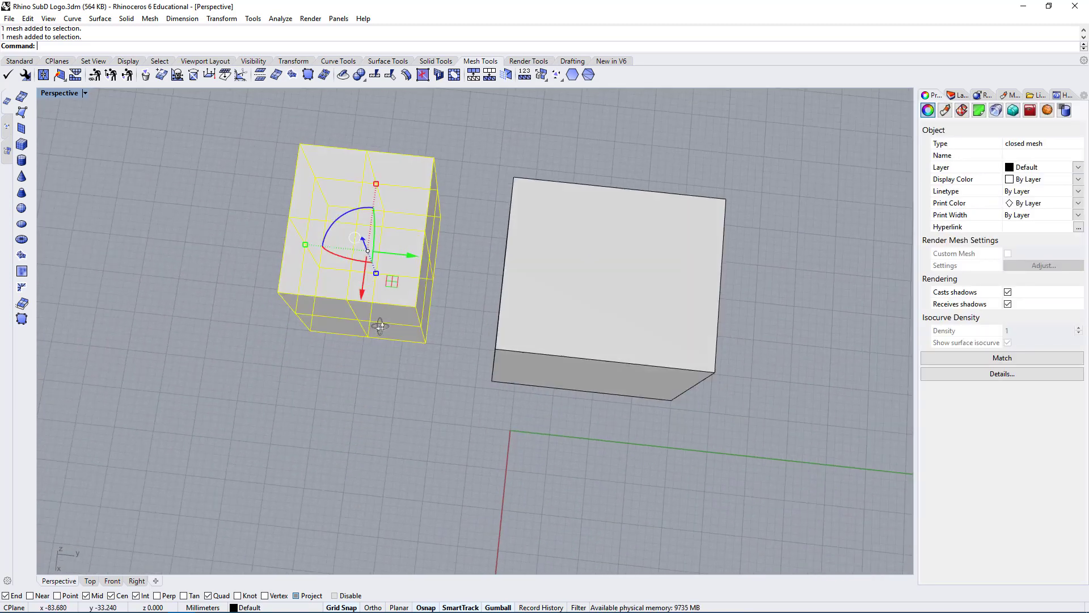
click(408, 363)
right_drag(408, 363, 399, 256)
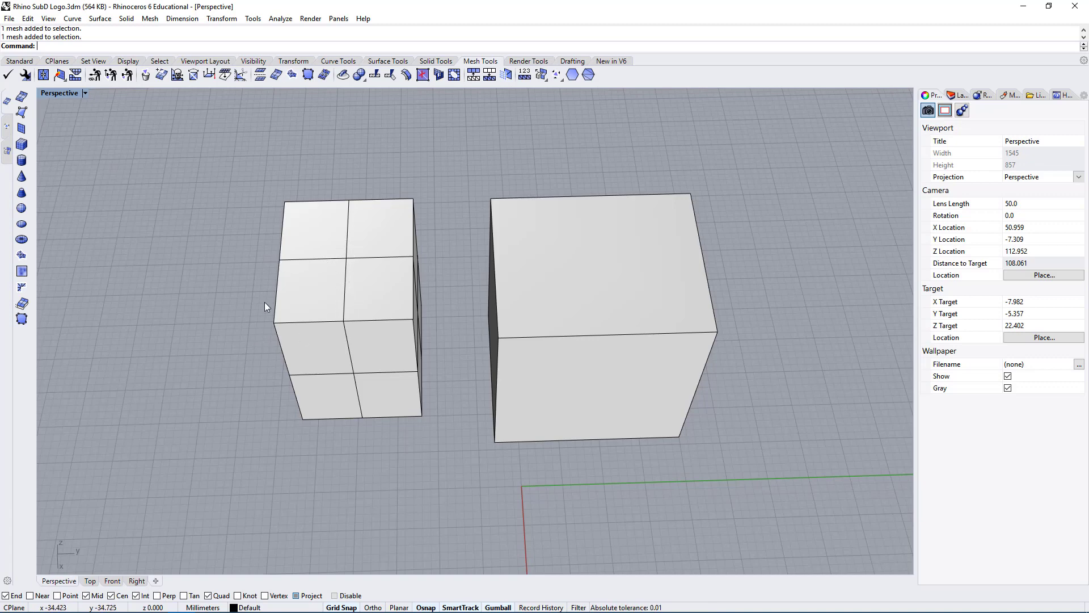
- Examine the subdivided mesh box's face layout against the plain box, including its upper faces at close range
right_drag(420, 450, 676, 421)
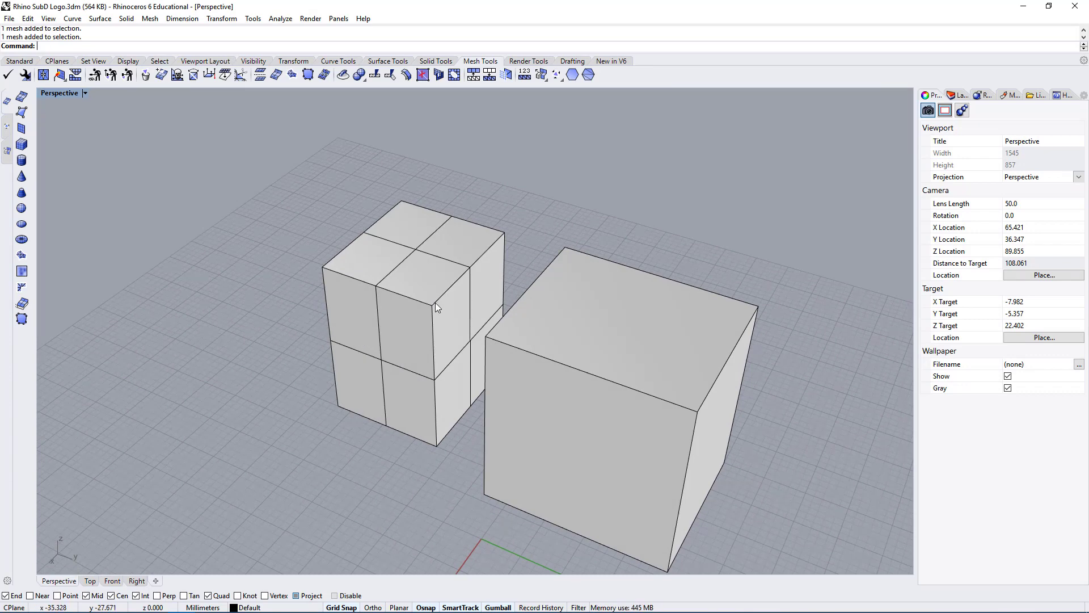
right_drag(566, 389, 479, 396)
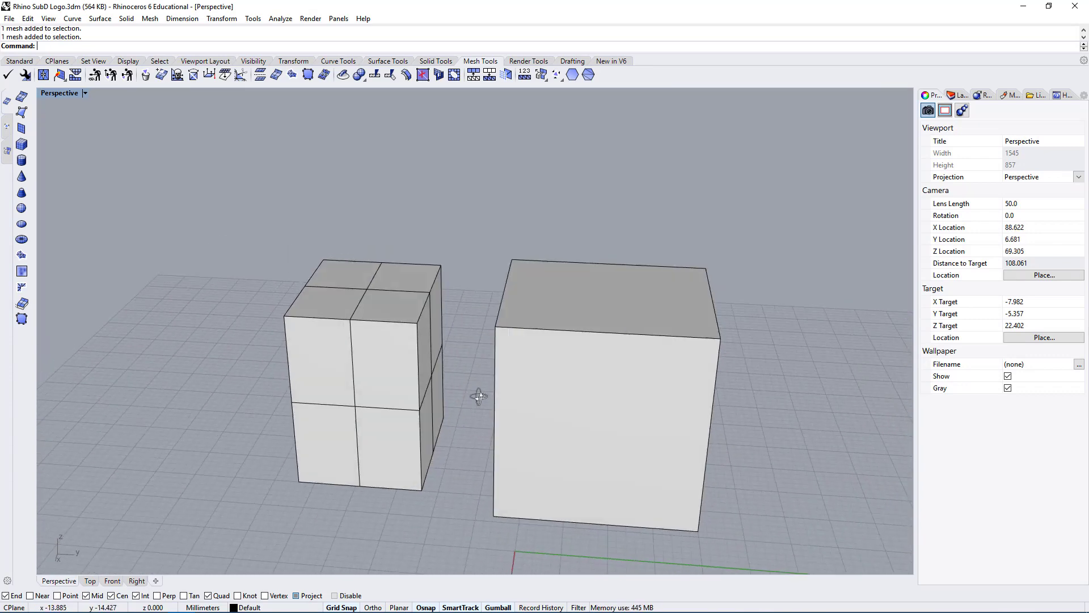
click(357, 320)
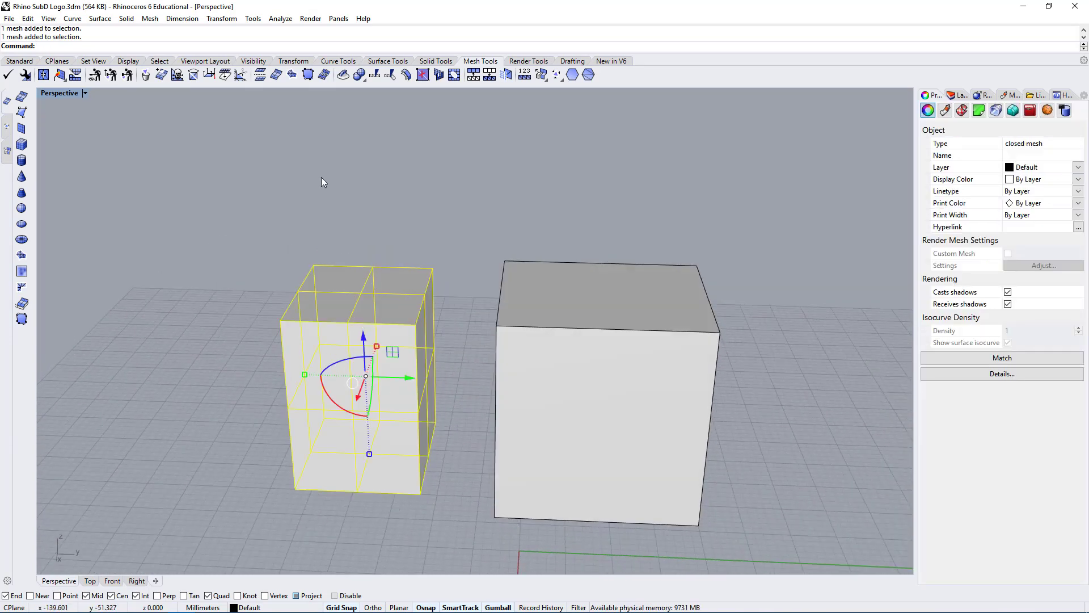
right_drag(426, 327, 466, 344)
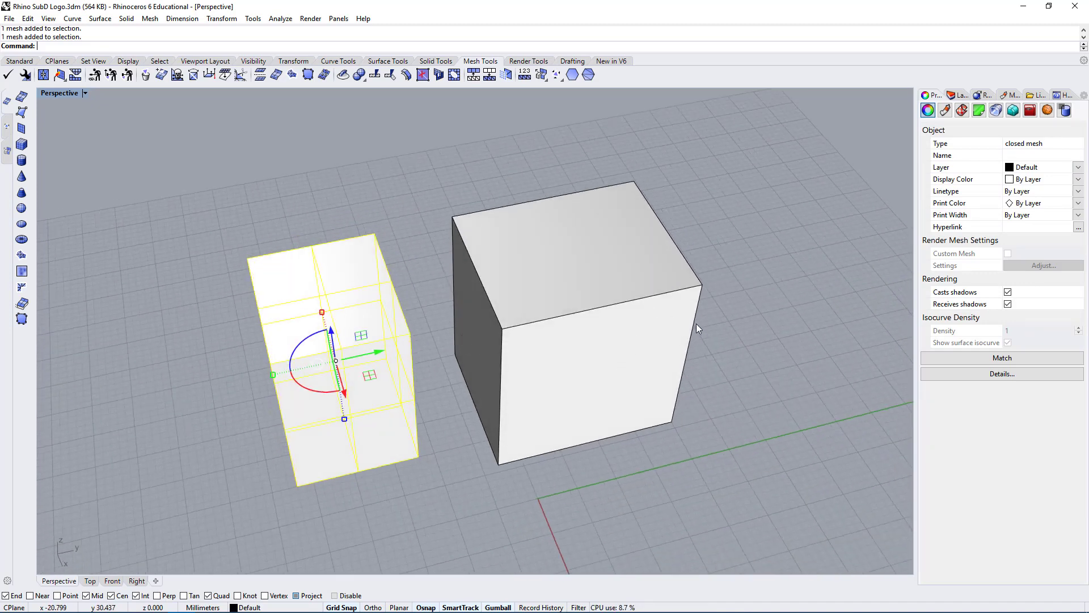
right_drag(700, 347, 662, 311)
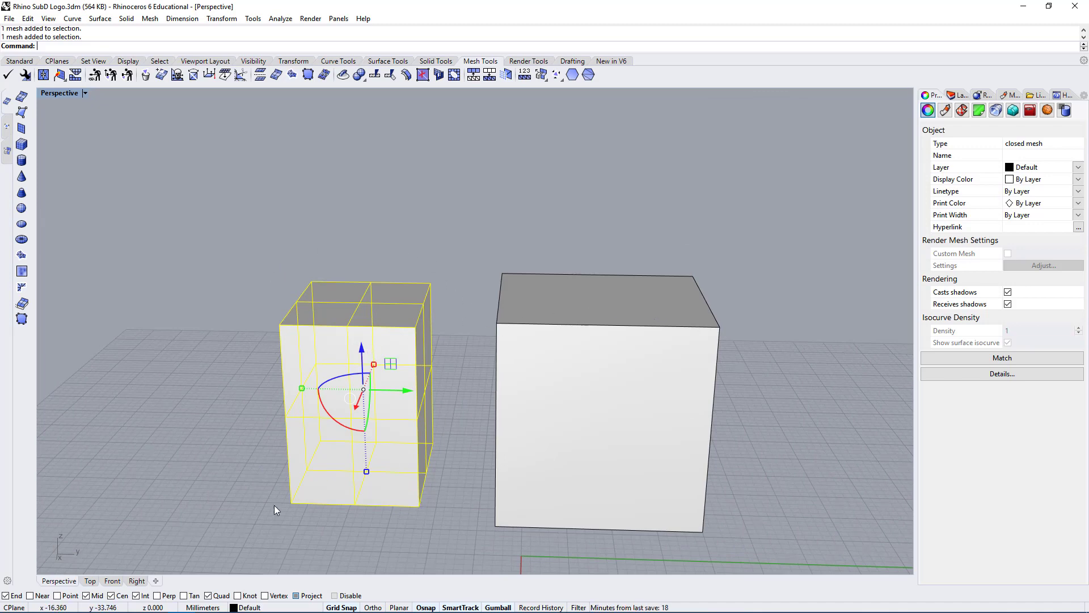
right_drag(350, 312, 415, 253)
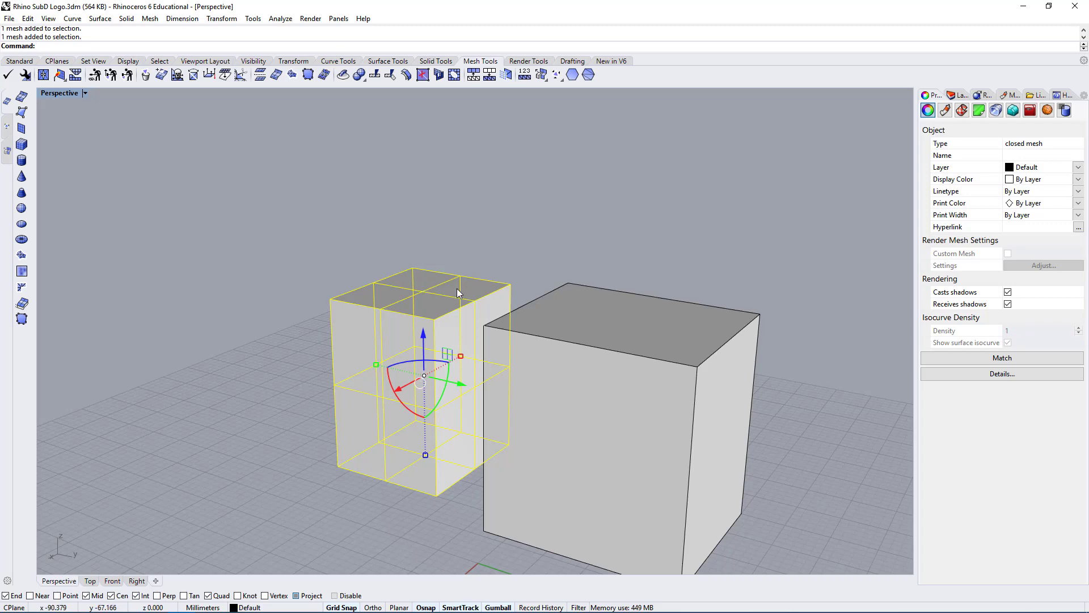
right_drag(510, 270, 457, 210)
click(458, 210)
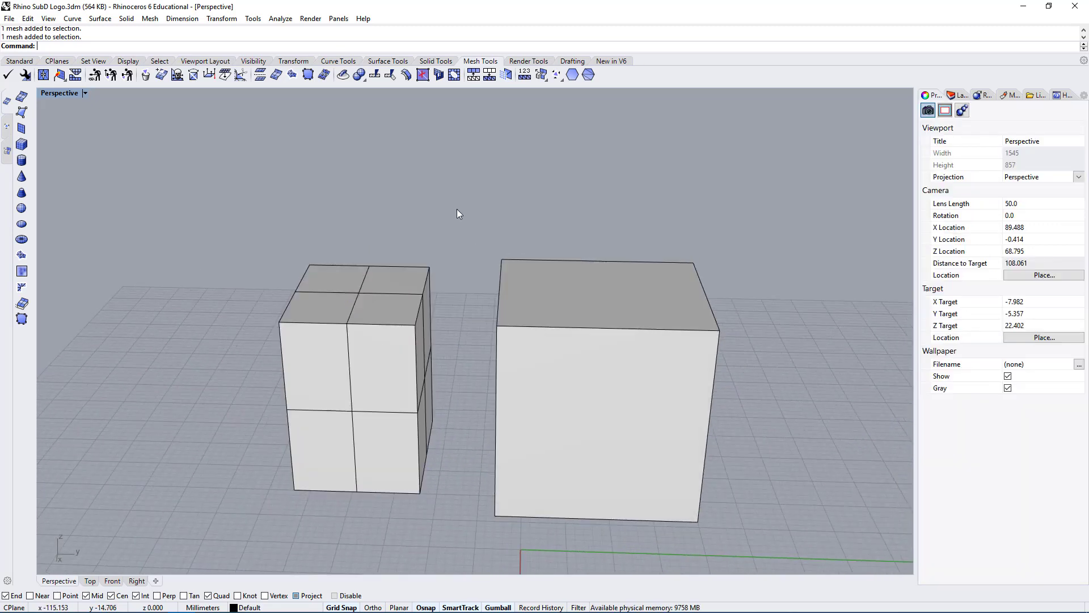
right_drag(534, 321, 493, 376)
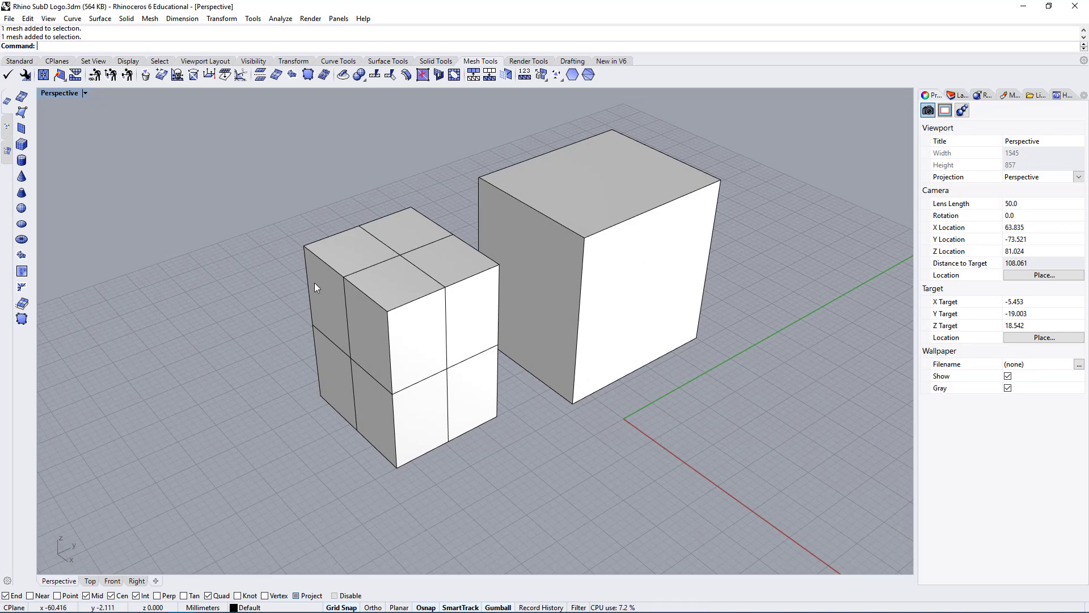
mouse_move(535, 342)
right_down()
mouse_move(478, 329)
mouse_move(548, 329)
right_up()
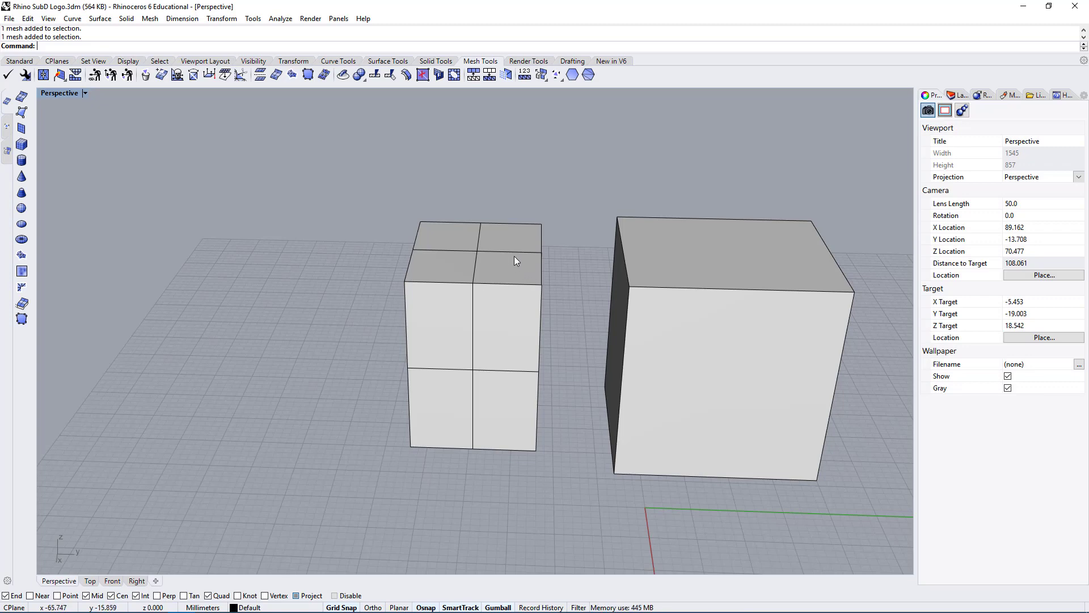
right_drag(514, 256, 492, 295)
scroll(511, 281, up, 5)
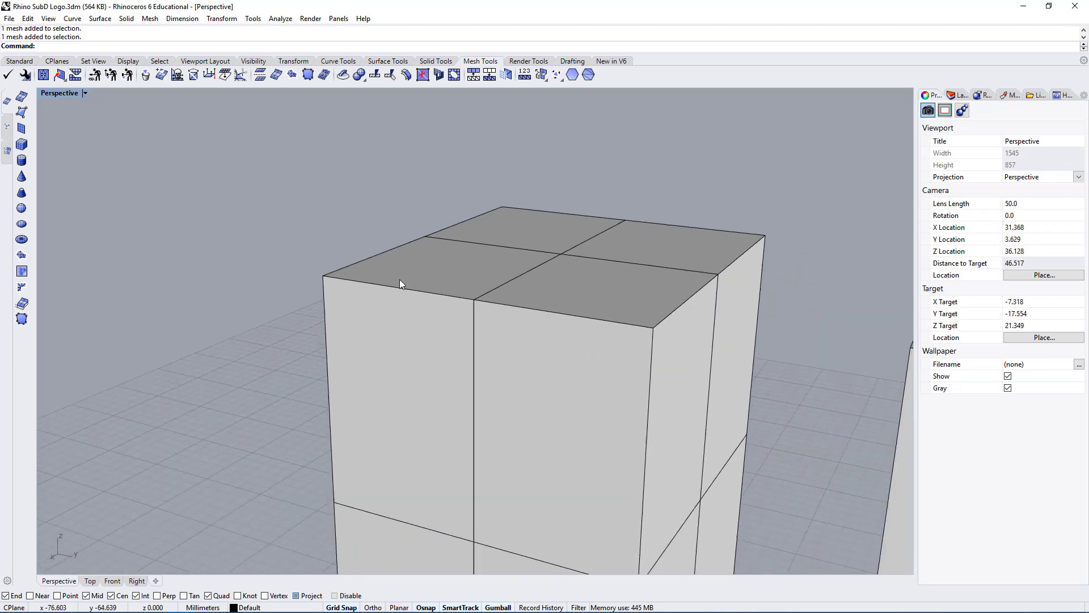
scroll(750, 237, down, 1)
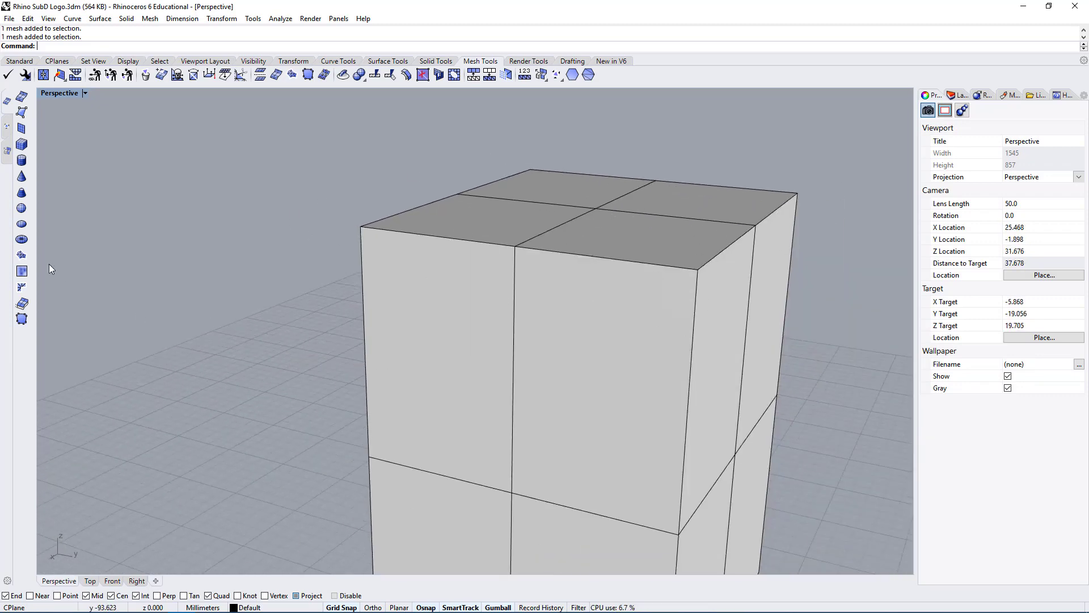
- Draw a mesh sphere beside the subdivided box with 10 vertical faces and 10 around faces
click(22, 208)
click(182, 371)
click(326, 394)
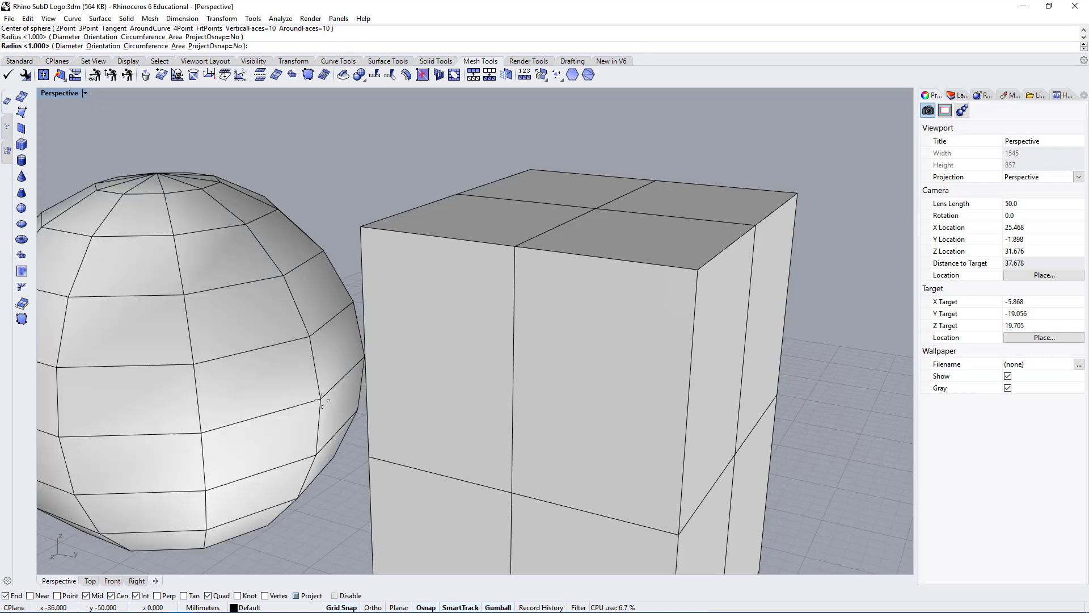
- Examine the mesh sphere's straight-edged facets along its silhouette and around its upper pole
scroll(341, 250, down, 7)
scroll(236, 302, up, 5)
right_drag(230, 304, 346, 304)
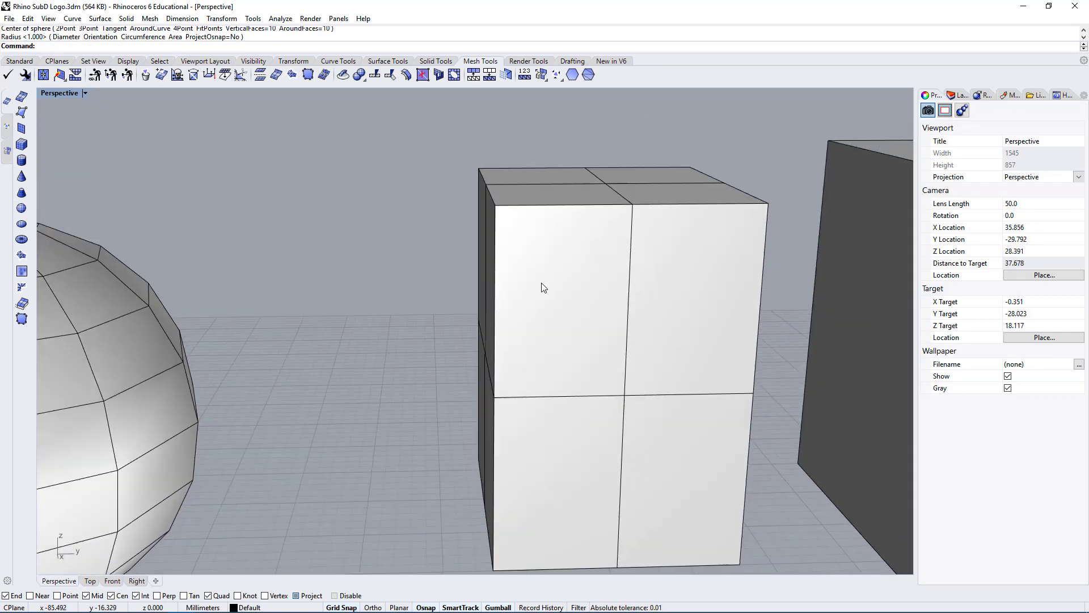
scroll(513, 285, down, 12)
scroll(325, 288, up, 6)
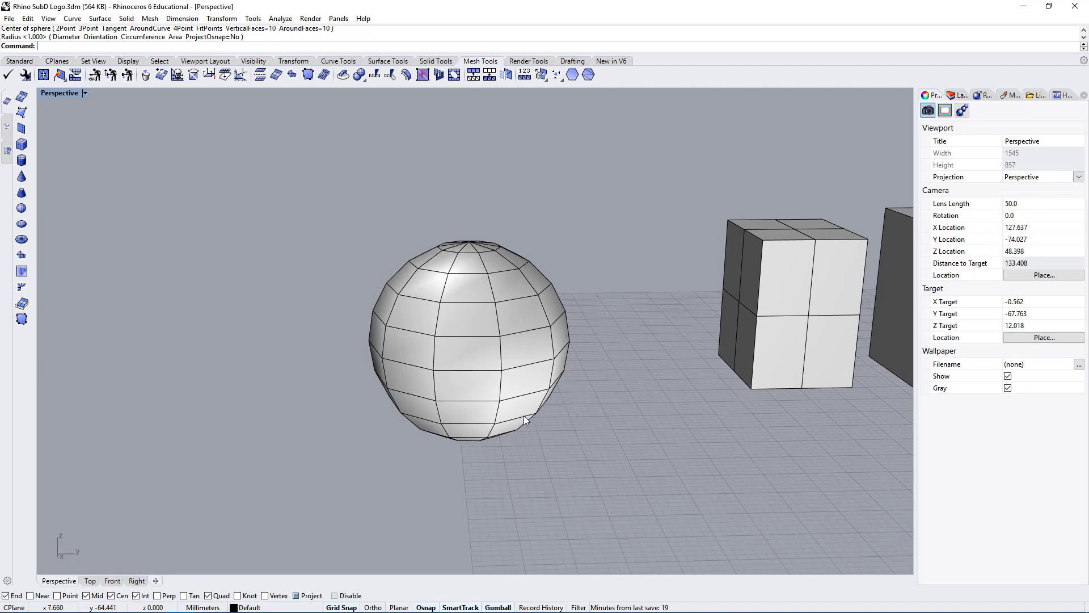
scroll(533, 239, up, 15)
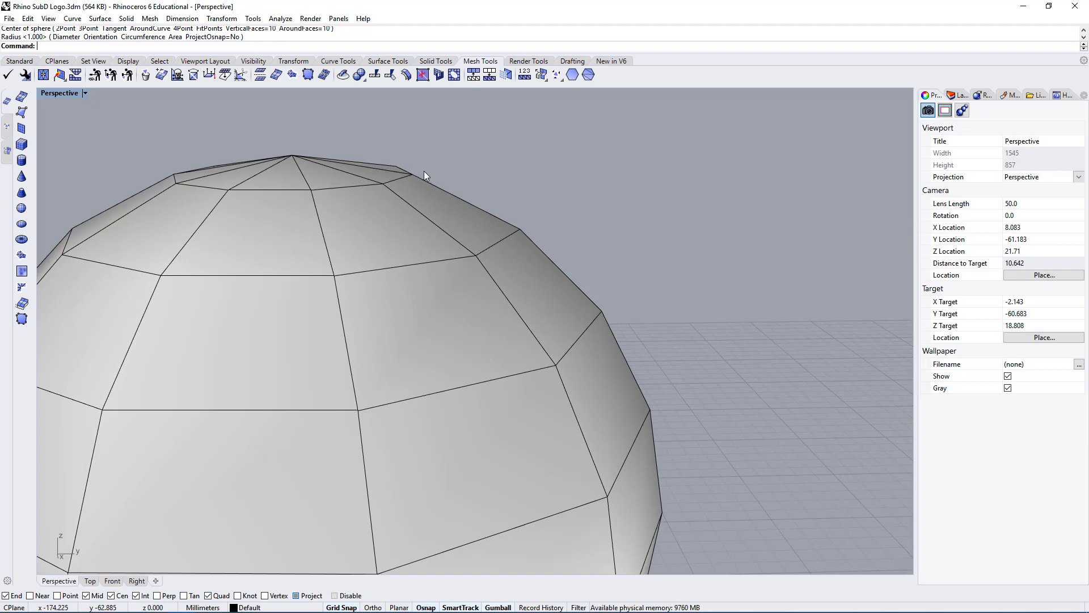
right_drag(529, 226, 402, 298)
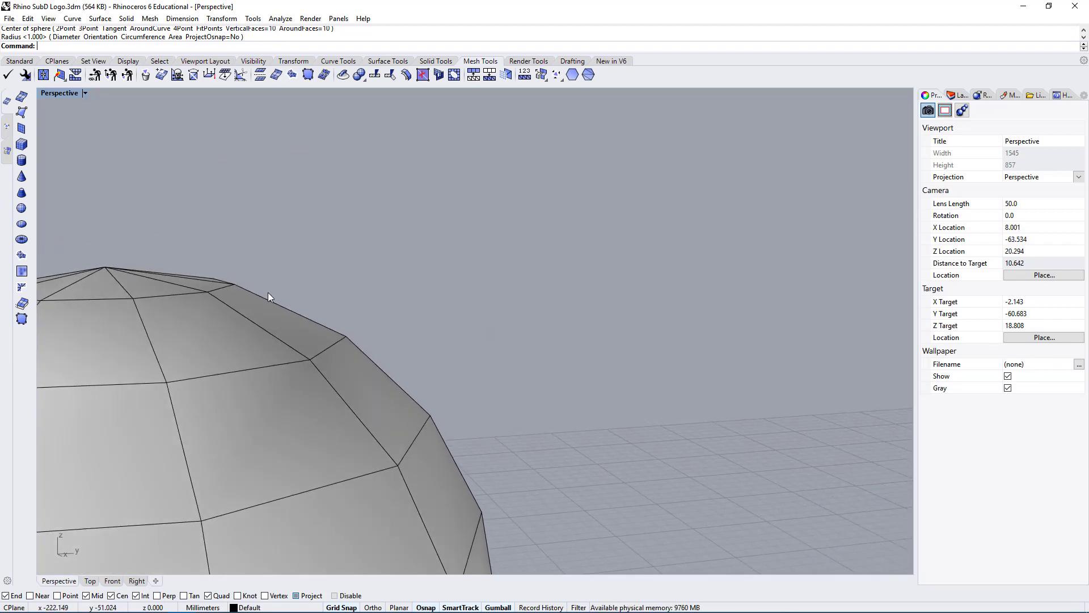
scroll(414, 235, down, 7)
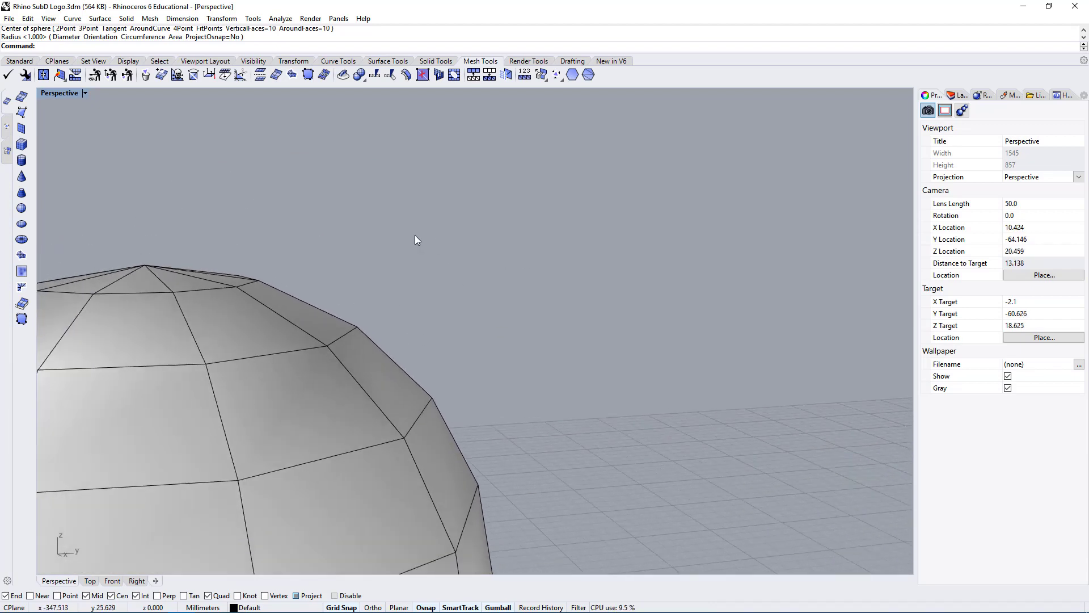
click(387, 377)
right_drag(544, 388, 681, 472)
click(681, 472)
key(Return)
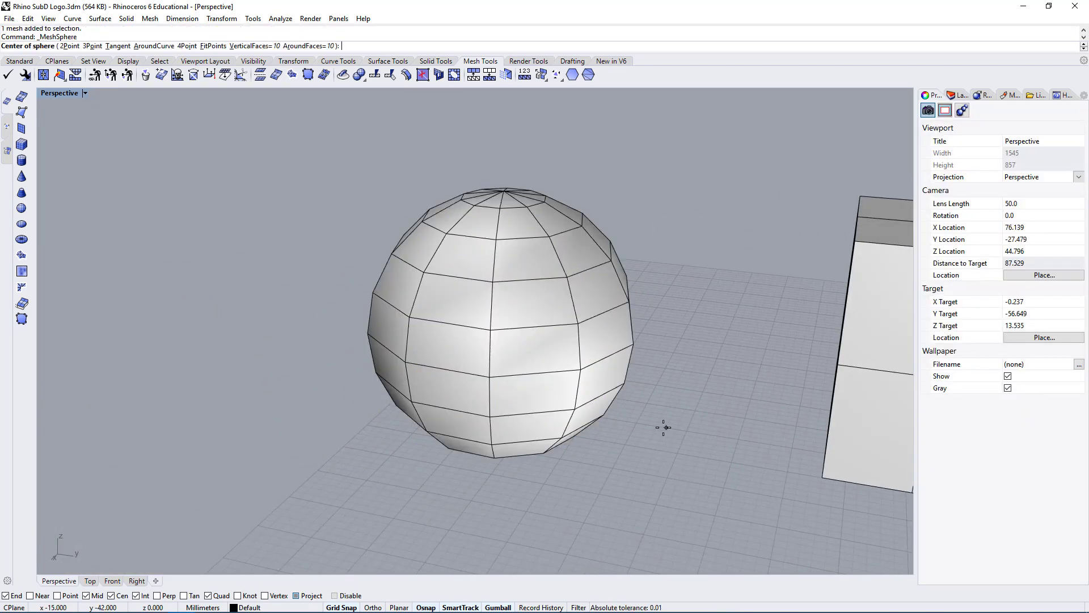
click(661, 375)
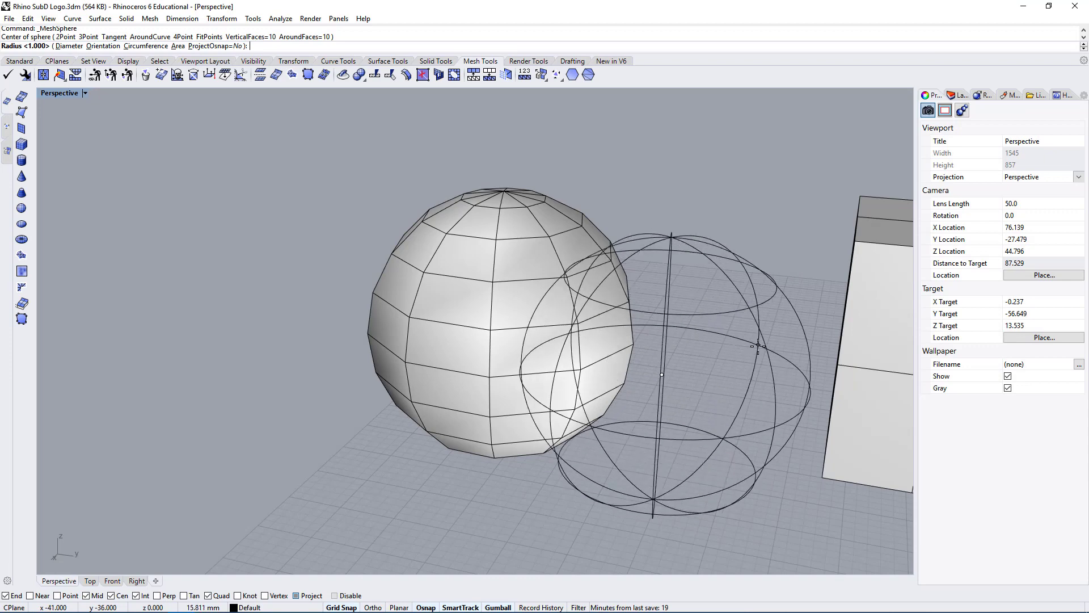
key(Return)
key(Return)
key(Escape)
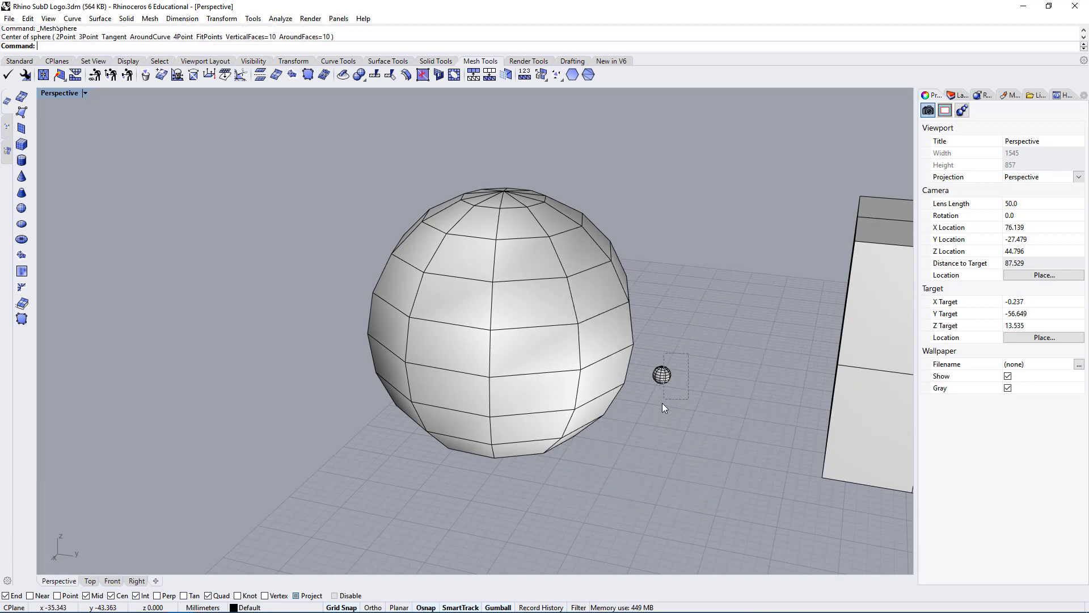
click(662, 391)
key(Delete)
- Draw a second mesh sphere next to the first with 100 around faces and 100 vertical faces, about 16 mm in radius
key(Return)
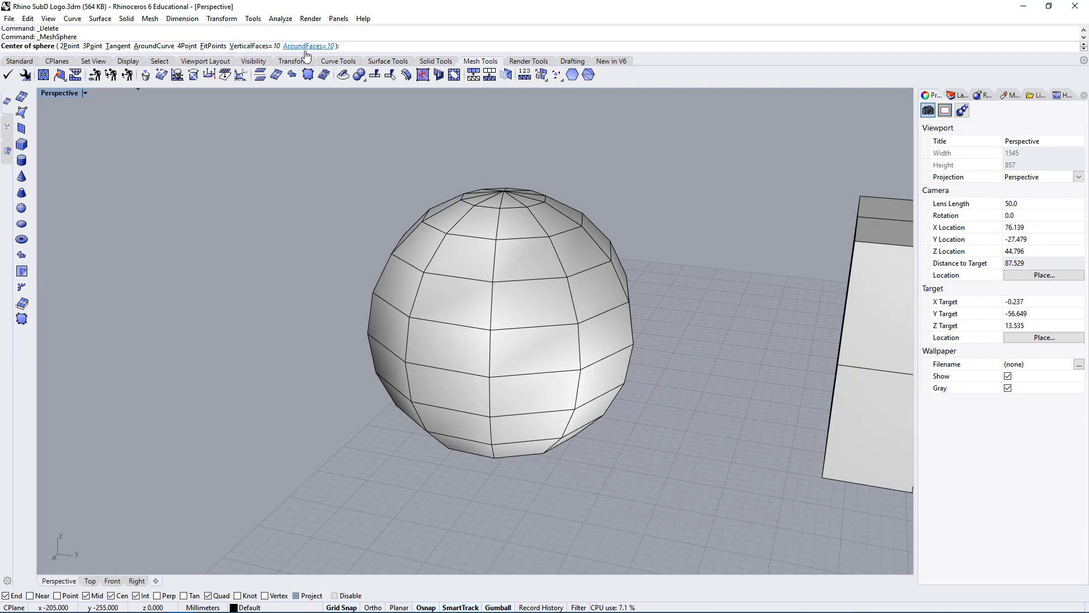
click(309, 46)
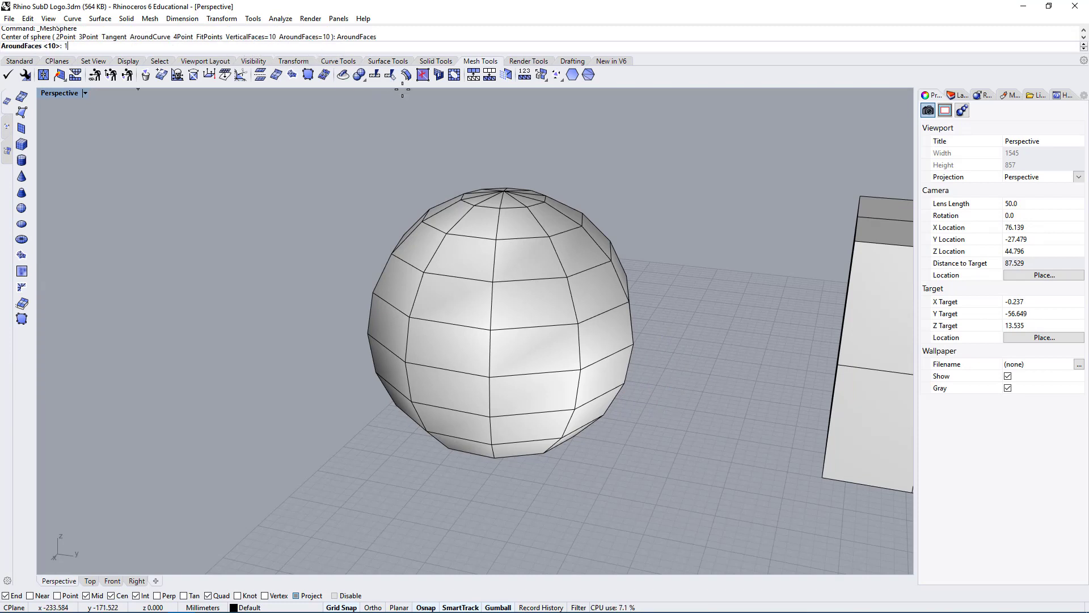
text(100)
key(Return)
click(250, 46)
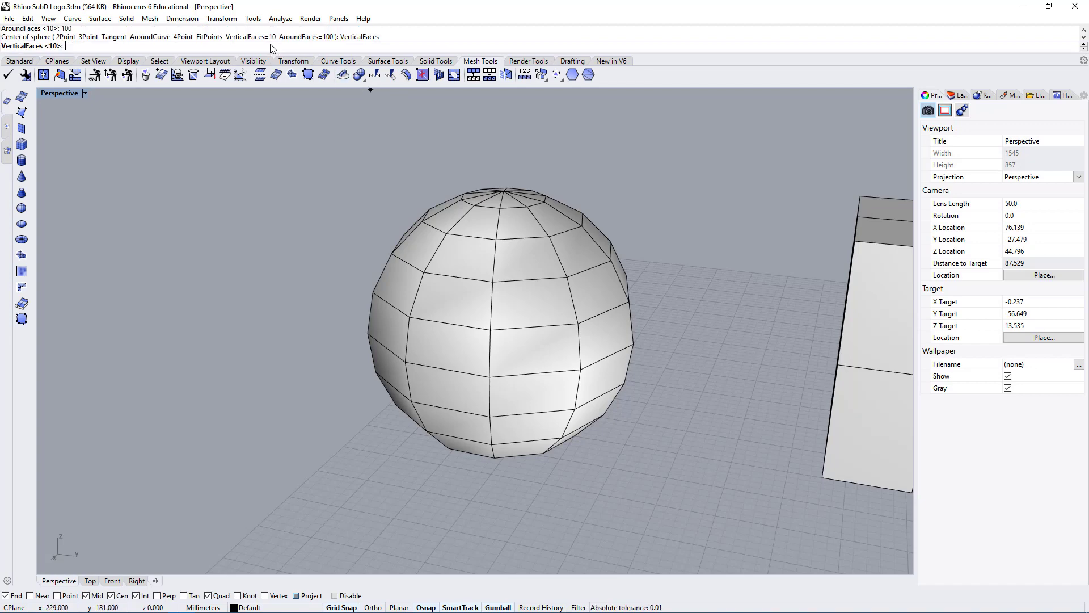
text(100)
key(Return)
click(672, 438)
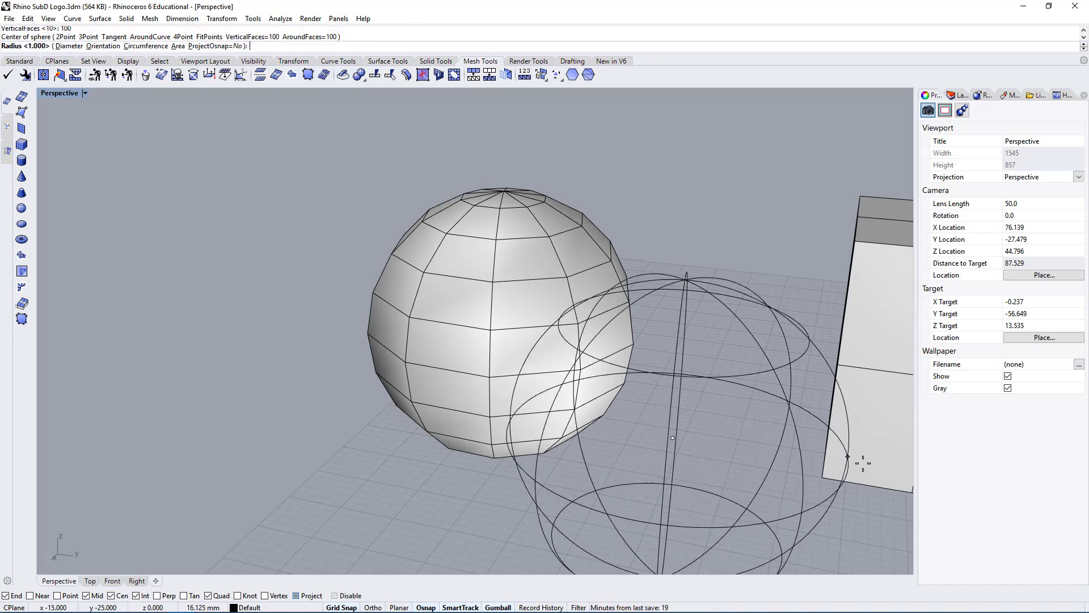
click(838, 461)
- Inspect the dense sphere's facets and silhouette up close against the coarse sphere
right_drag(703, 499, 770, 454)
scroll(525, 371, up, 18)
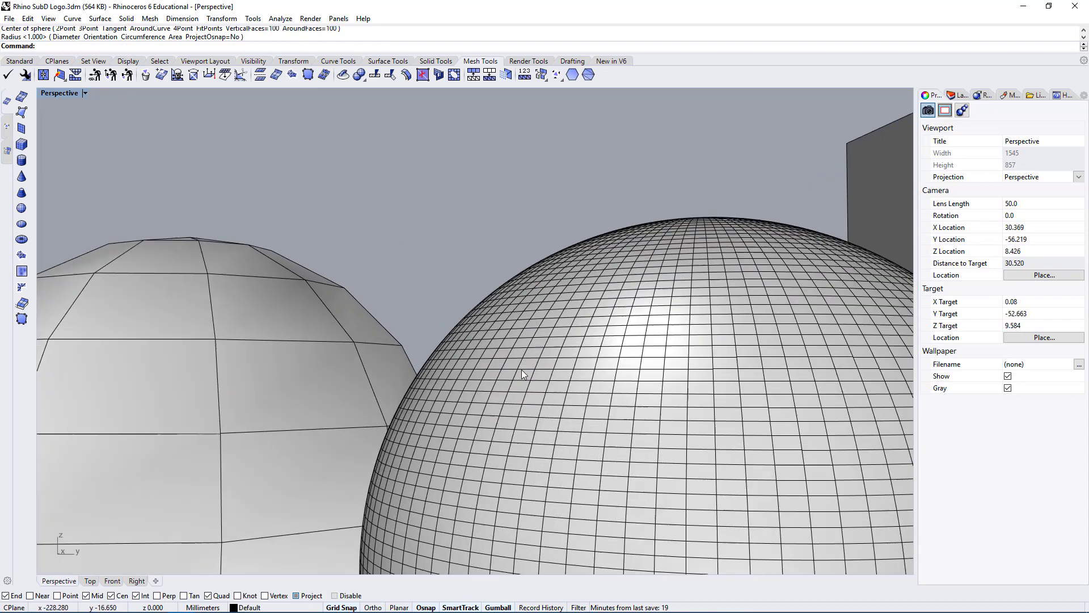
scroll(605, 320, up, 10)
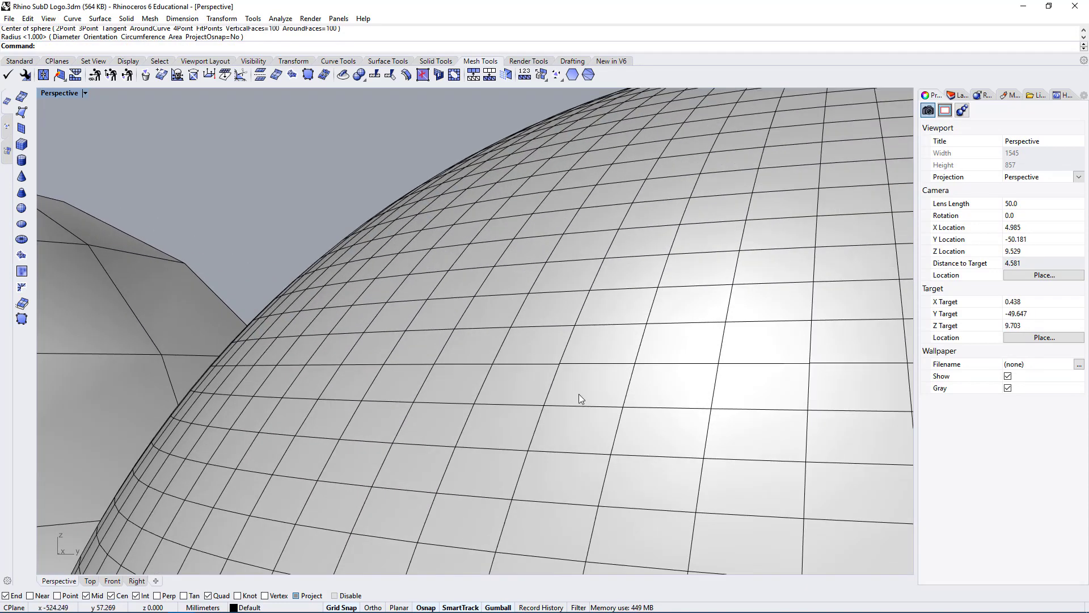
right_drag(579, 395, 665, 320)
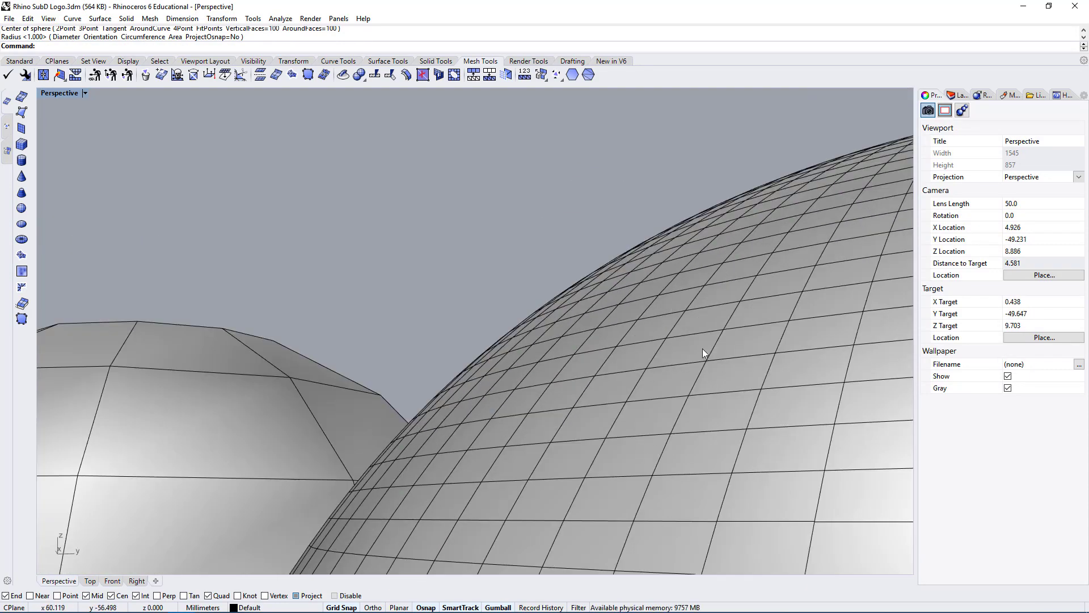
right_drag(502, 421, 482, 497)
scroll(302, 315, up, 16)
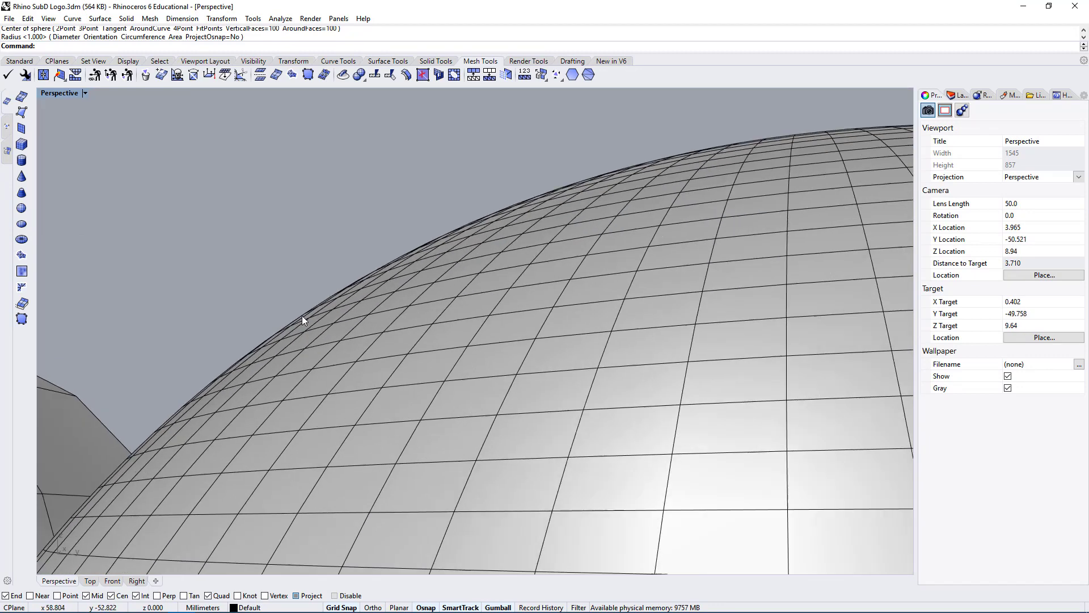
- Examine the dense mesh sphere's silhouette and pole up close and from several angles against the coarse sphere
scroll(249, 400, up, 5)
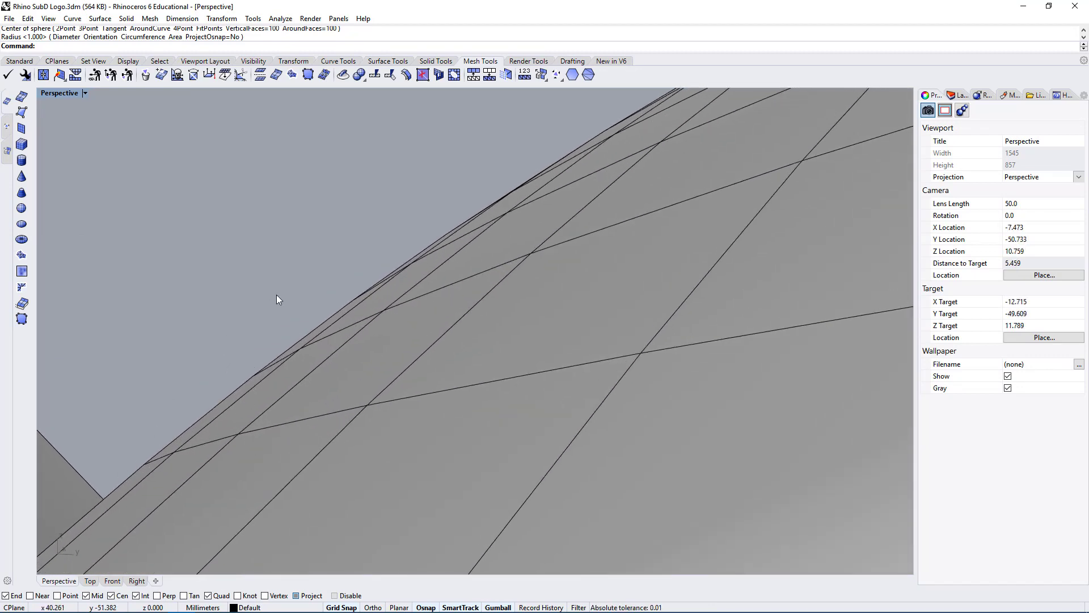
scroll(272, 303, down, 20)
right_drag(357, 254, 219, 353)
scroll(219, 353, up, 16)
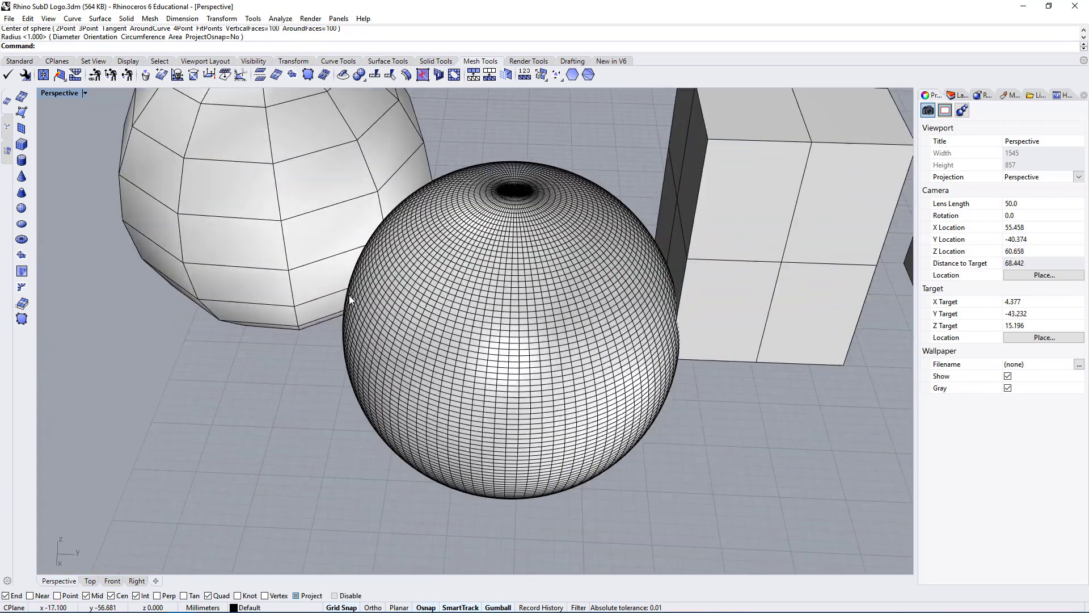
right_drag(417, 500, 516, 380)
click(516, 380)
scroll(451, 224, down, 5)
scroll(496, 266, up, 3)
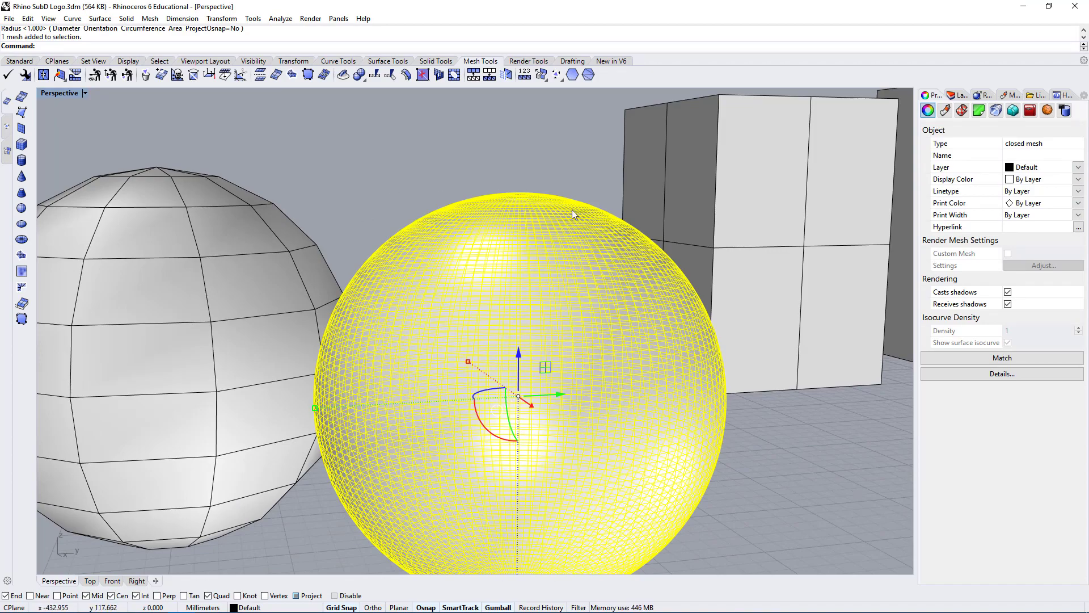
right_drag(337, 298, 400, 303)
scroll(305, 210, up, 5)
click(210, 128)
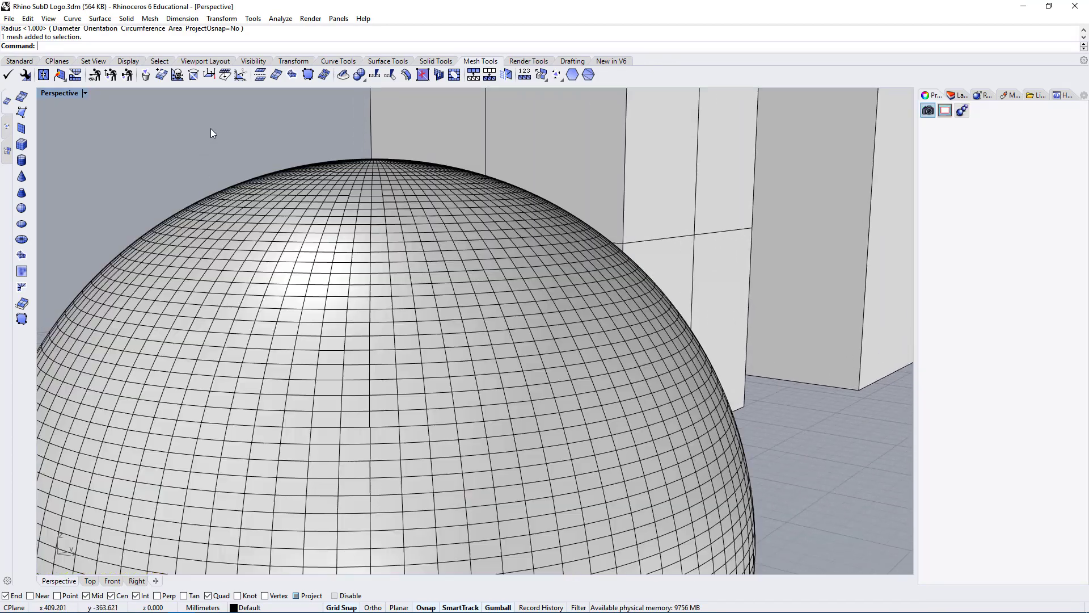
right_drag(210, 133, 359, 200)
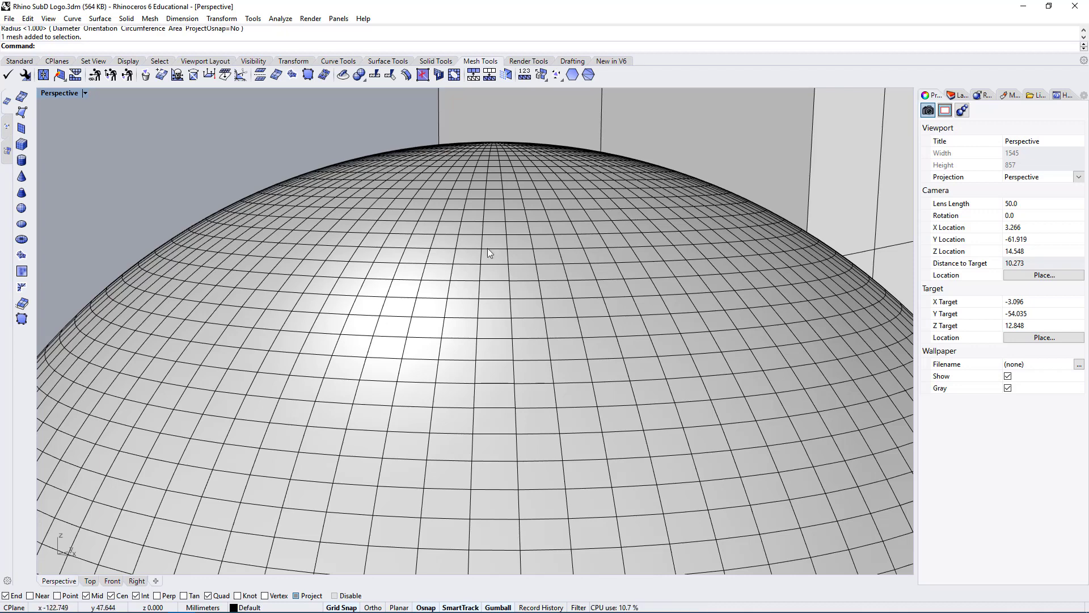
- Delete the dense mesh sphere with 100 vertical and 100 around faces
scroll(488, 247, down, 10)
click(558, 274)
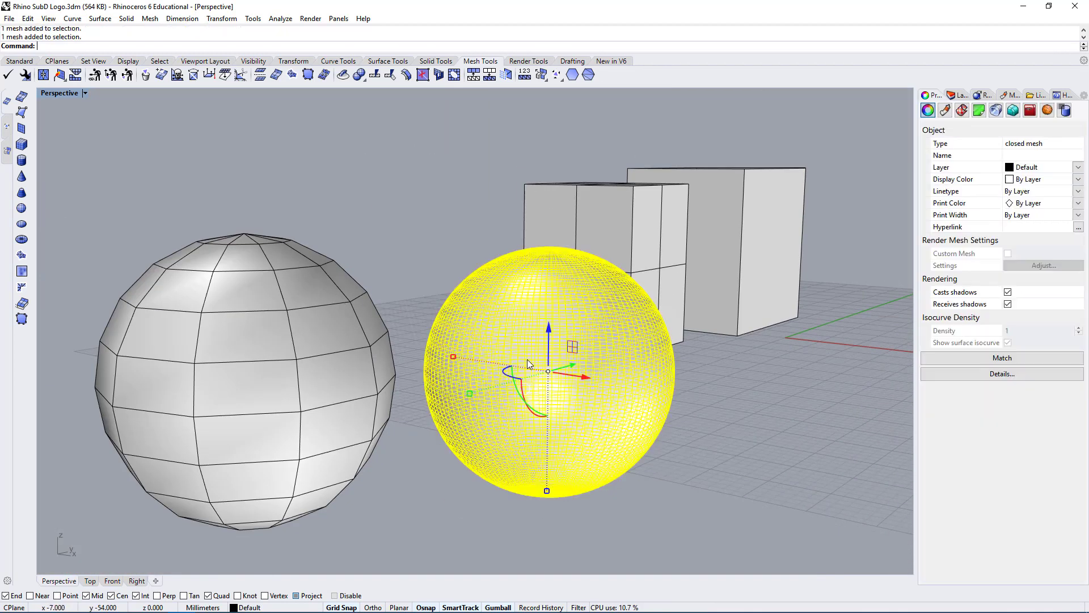
key(Delete)
- Inspect the coarse mesh sphere's facets and edges from the side, from above and beside the two mesh boxes
click(163, 255)
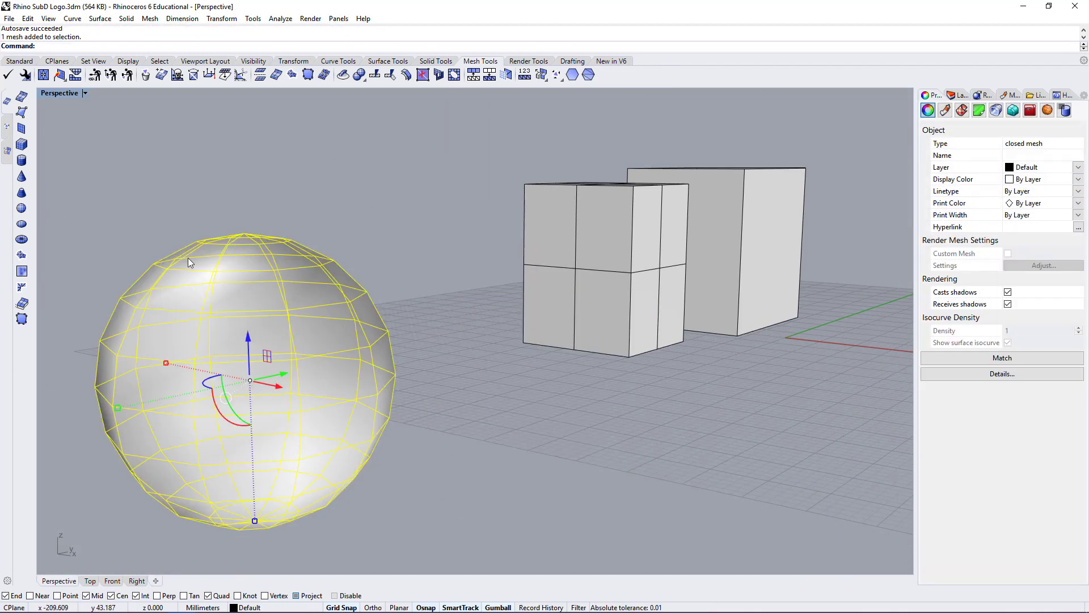
right_drag(415, 303, 385, 294)
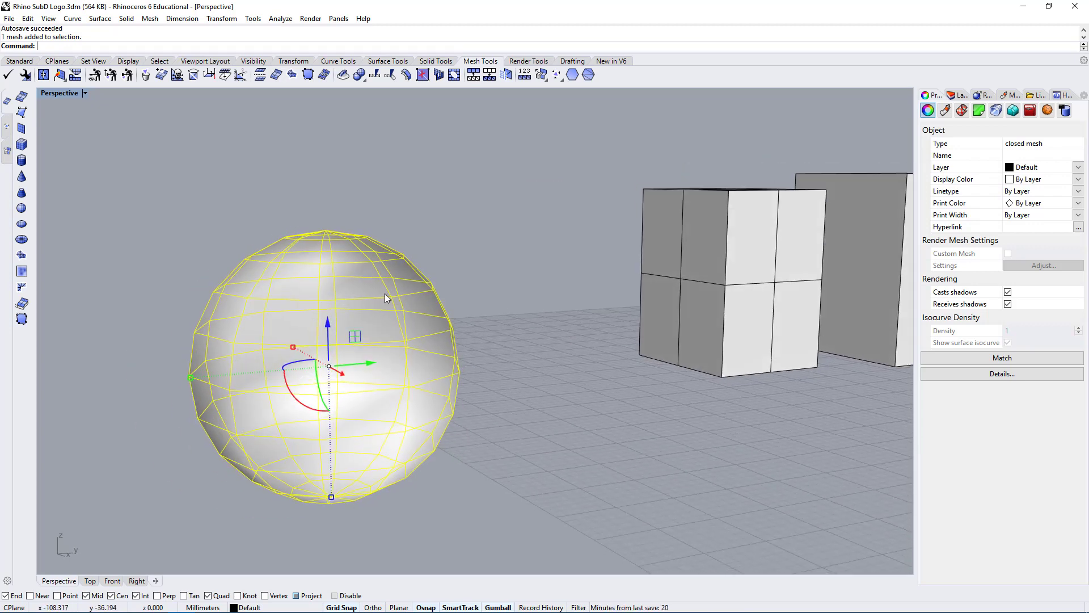
click(538, 281)
scroll(419, 284, up, 5)
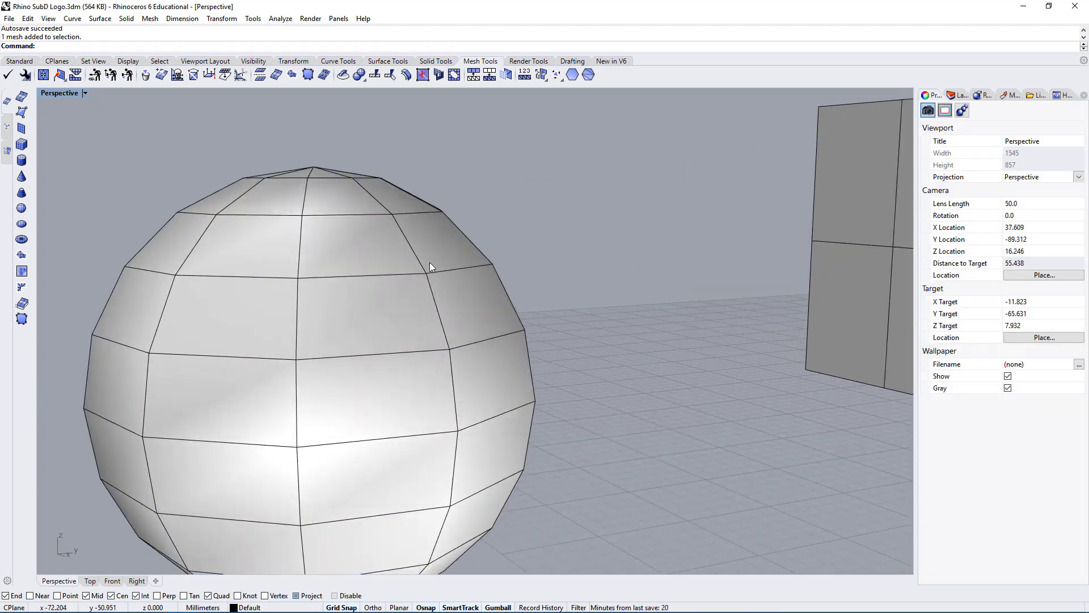
right_drag(236, 219, 361, 380)
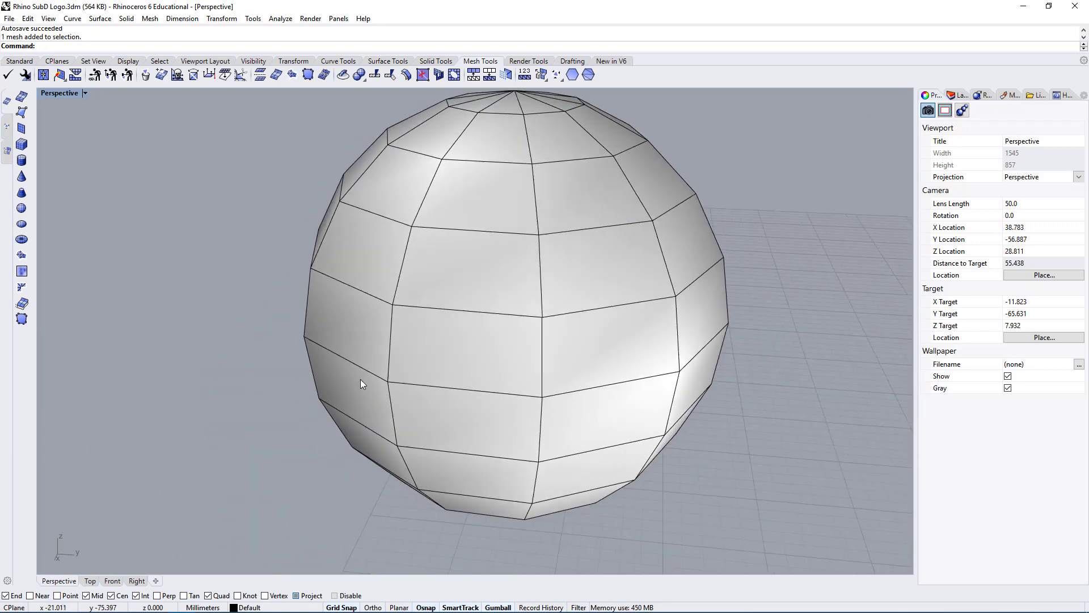
right_drag(404, 426, 452, 377)
click(372, 427)
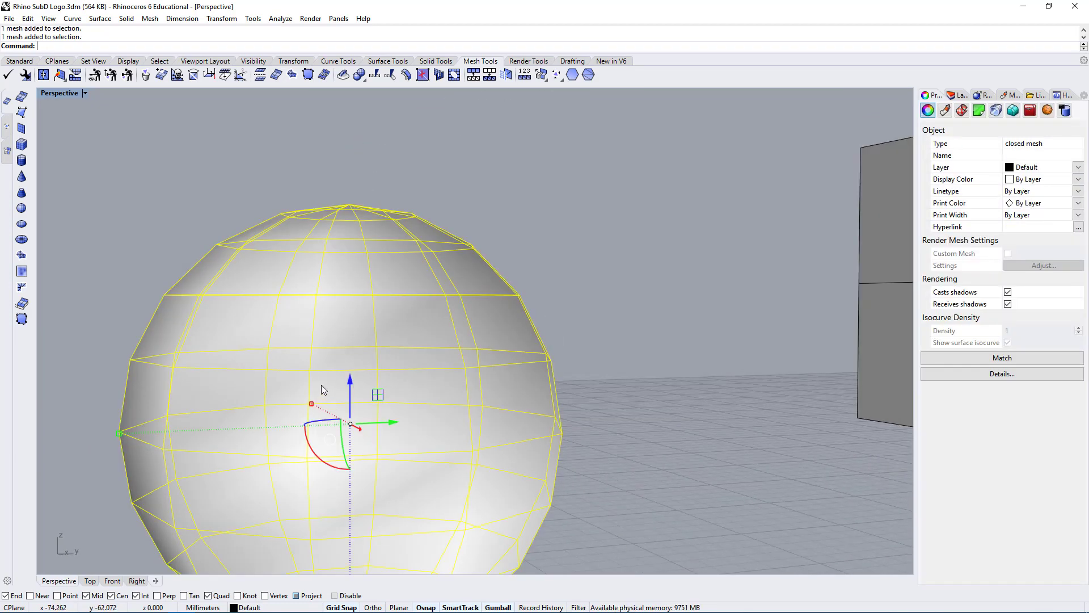
scroll(321, 386, down, 6)
right_drag(258, 515, 254, 269)
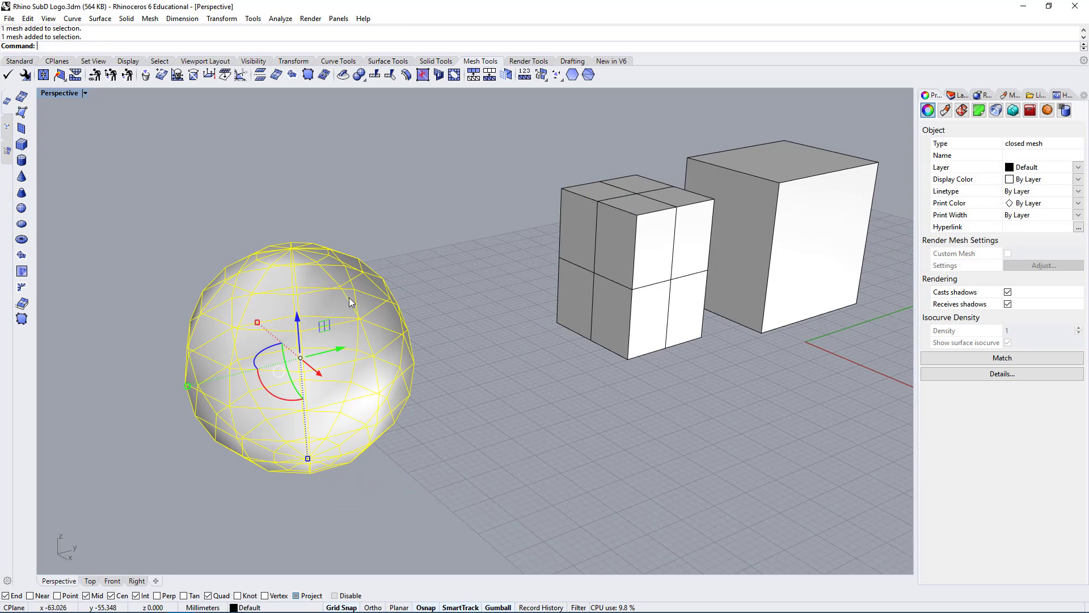
right_drag(349, 298, 435, 318)
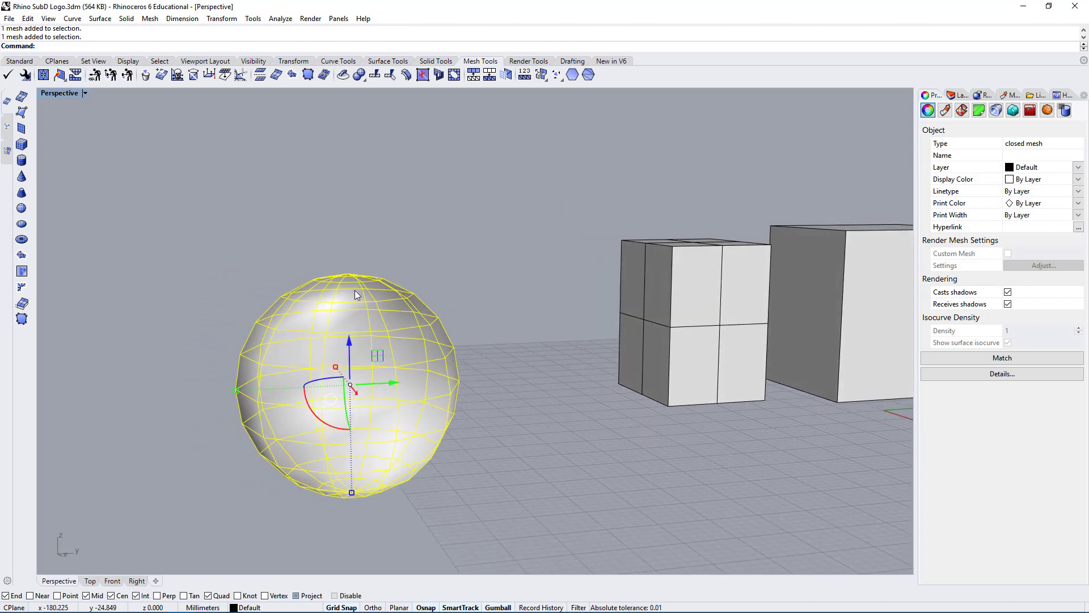
right_drag(355, 291, 351, 328)
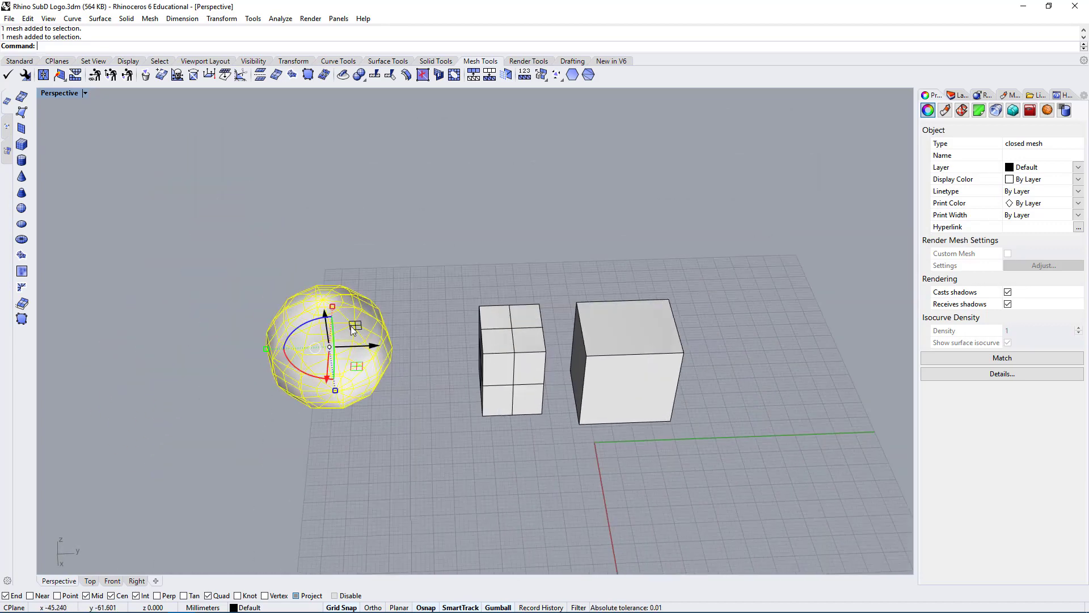
- Delete the coarse mesh sphere, leaving only the two mesh boxes
scroll(352, 329, up, 3)
click(527, 336)
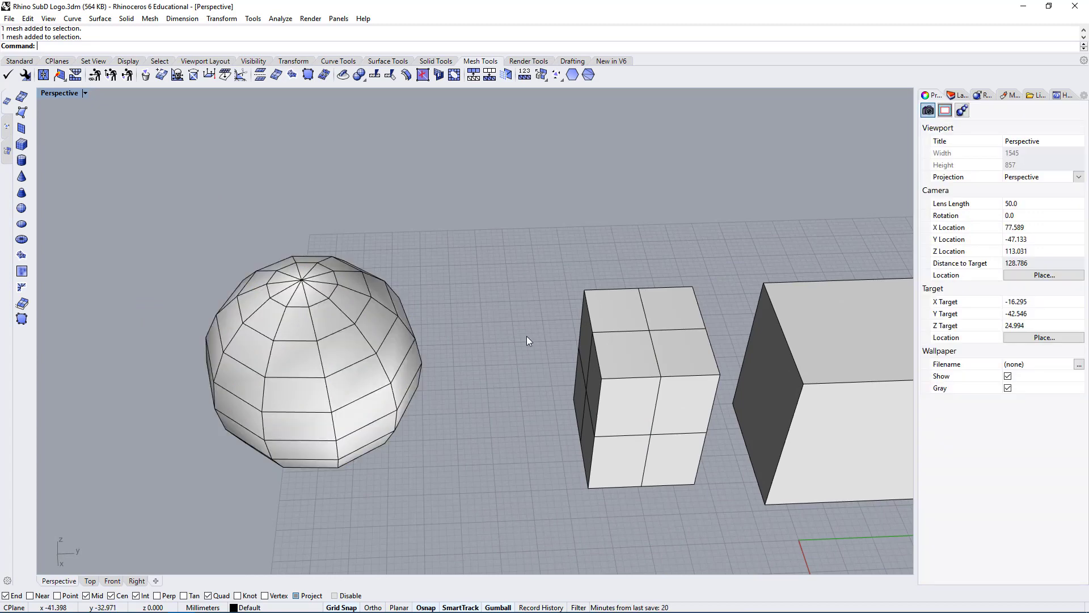
click(335, 323)
key(Delete)
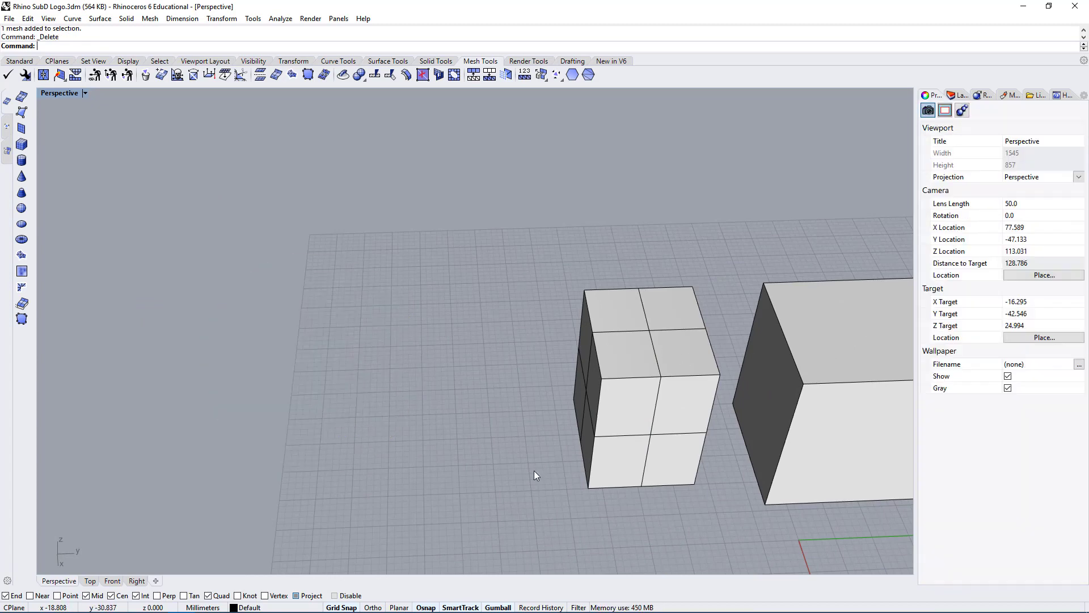
- Turn on the control points of the smaller, subdivided mesh box
right_drag(534, 471, 541, 273)
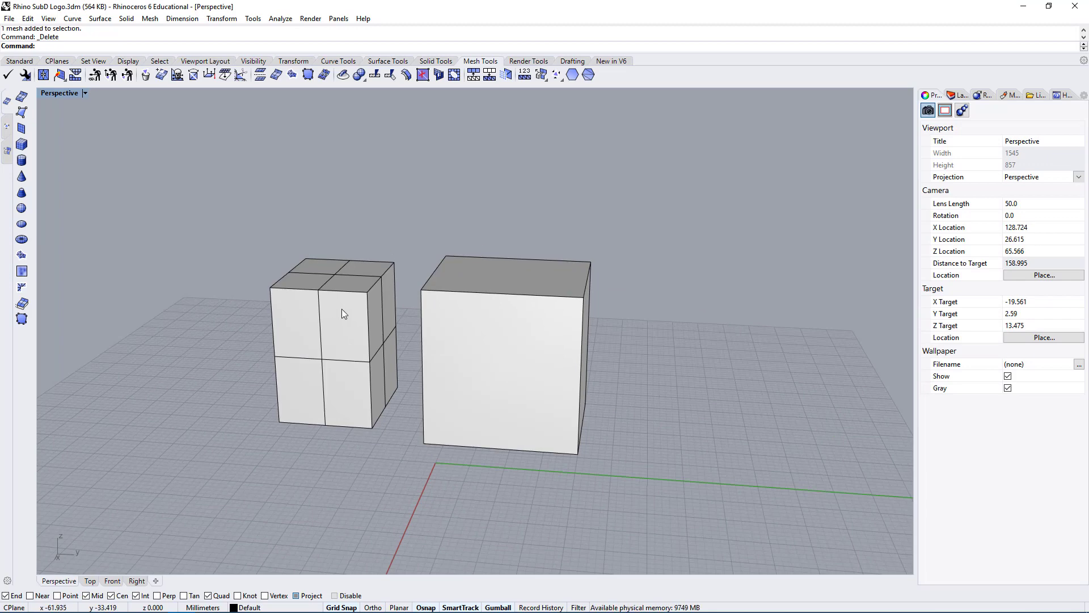
right_drag(403, 332, 409, 401)
click(410, 400)
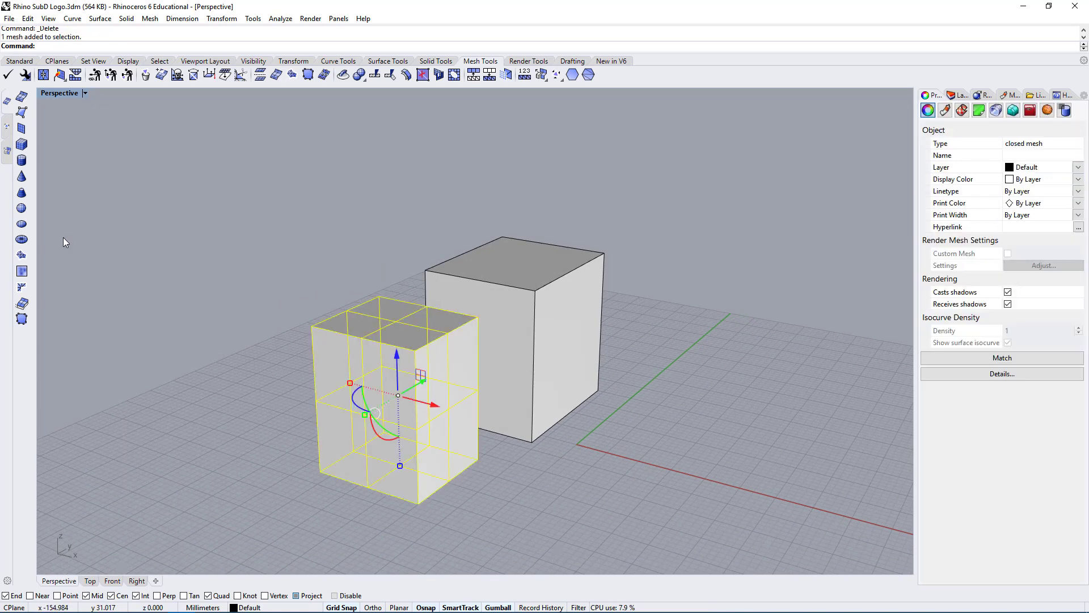
click(19, 61)
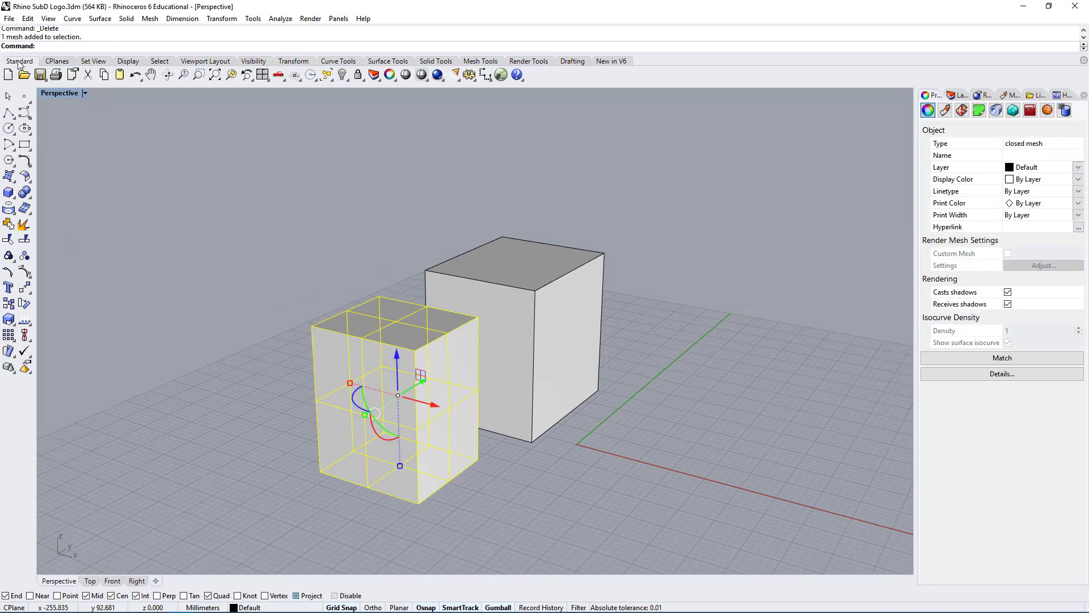
click(24, 271)
- Pull the centre vertex of the subdivided box's side face outward, away from the larger box, to form a pointed bulge
right_drag(542, 421, 323, 369)
scroll(321, 369, up, 4)
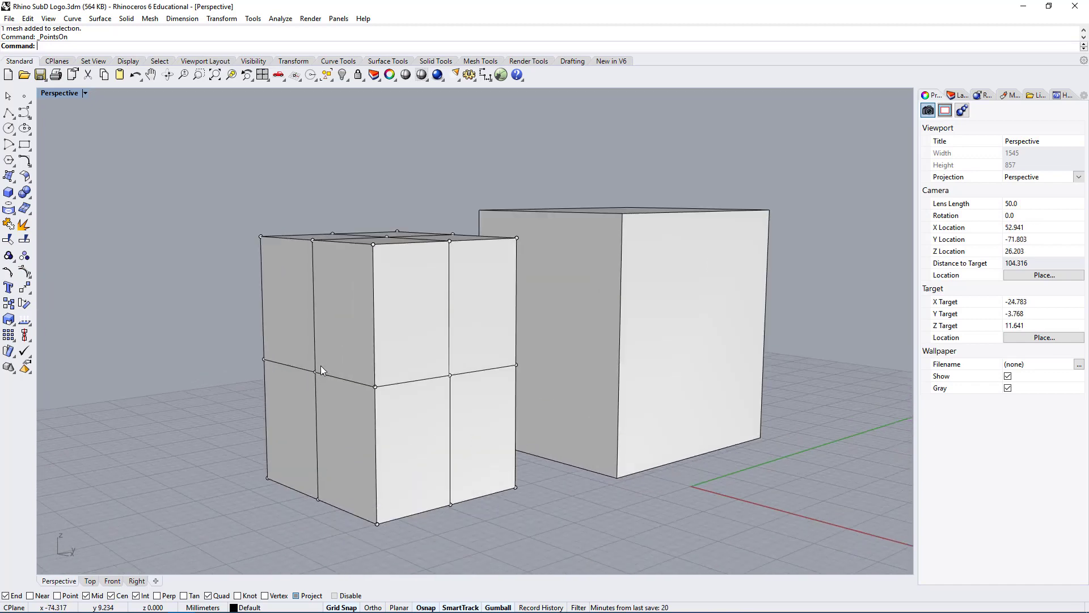
click(315, 372)
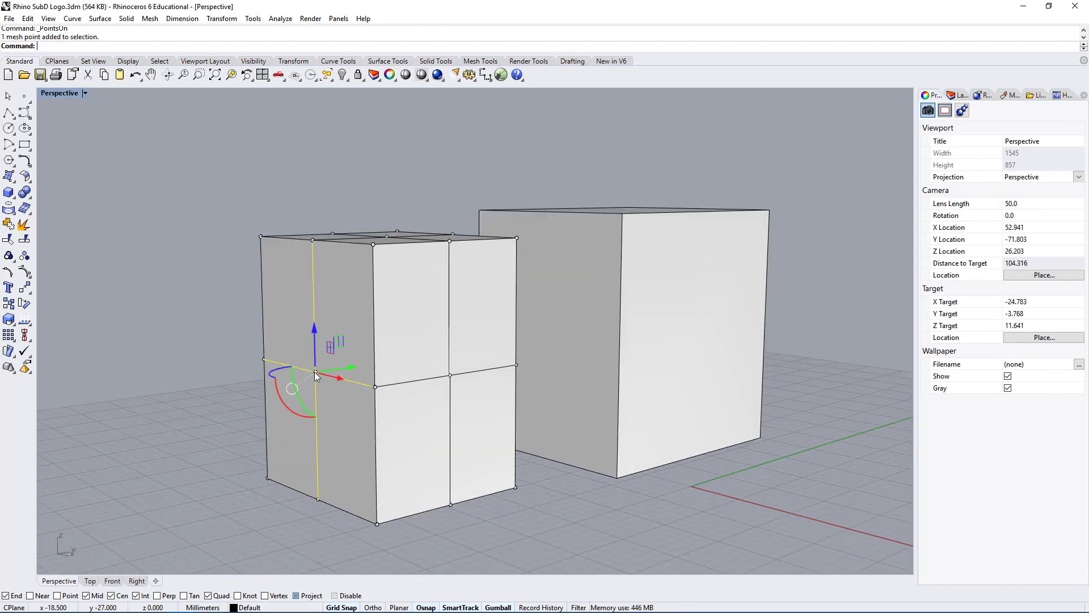
right_drag(406, 368, 333, 395)
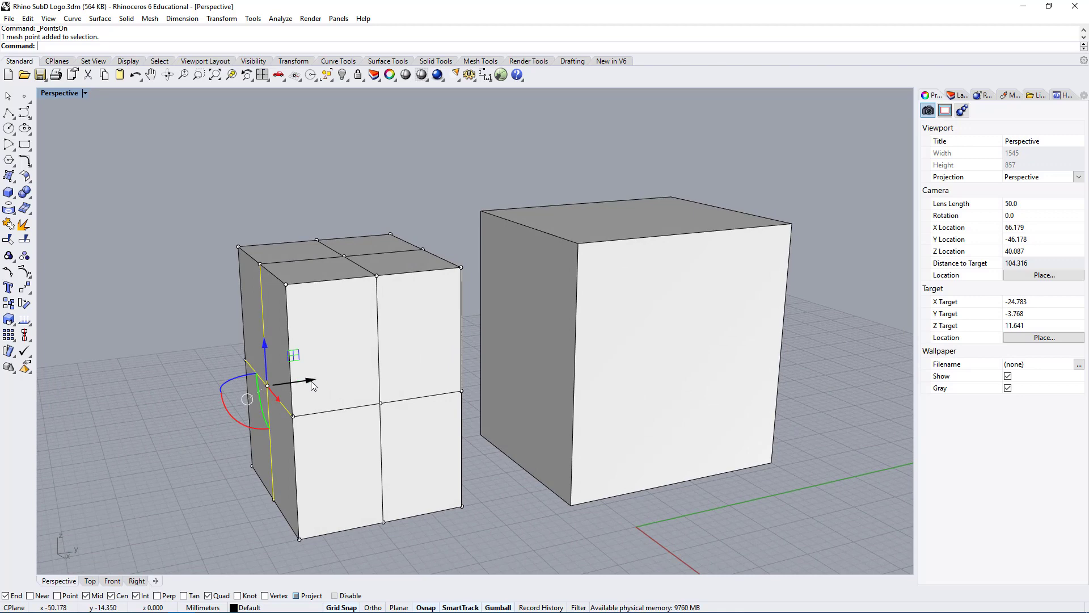
drag(268, 385, 180, 404)
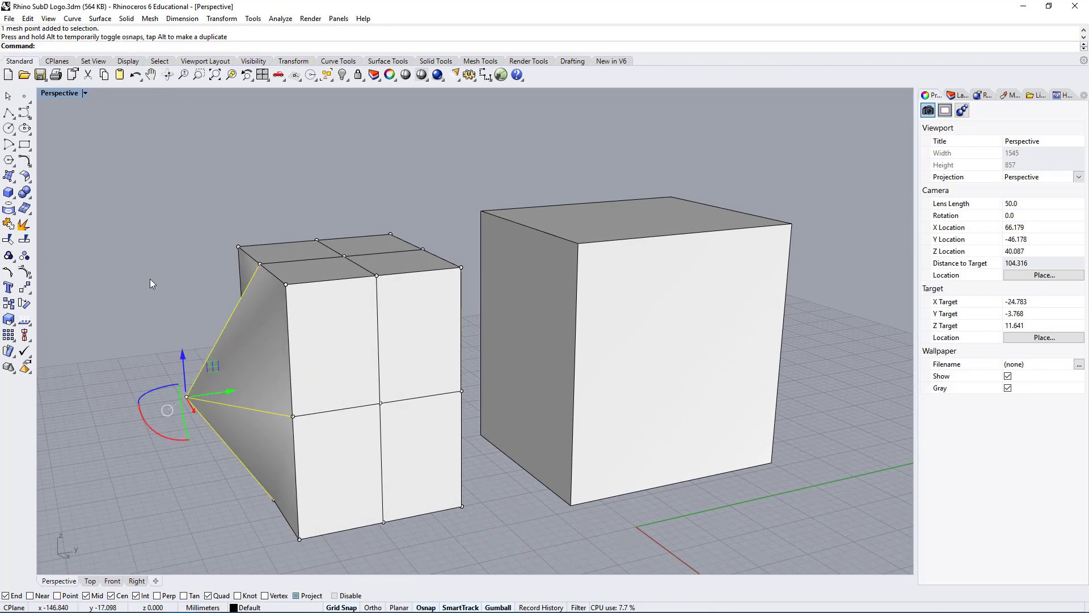
click(156, 262)
- Examine the deformed mesh box's stretched quad faces and straight edges from the sides, up close and from below
right_drag(156, 262, 418, 339)
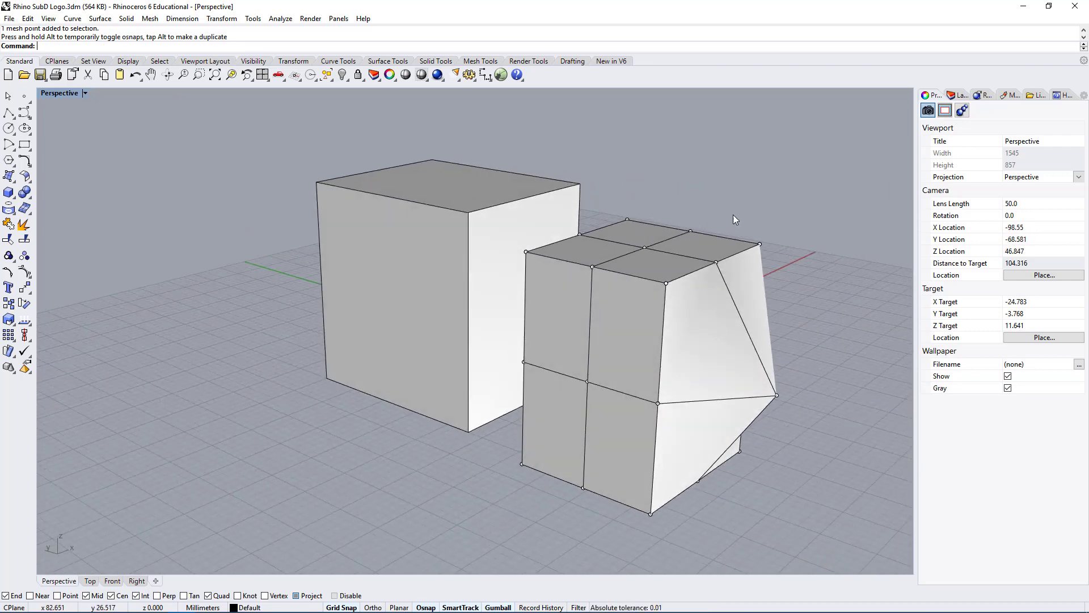
right_drag(798, 390, 687, 215)
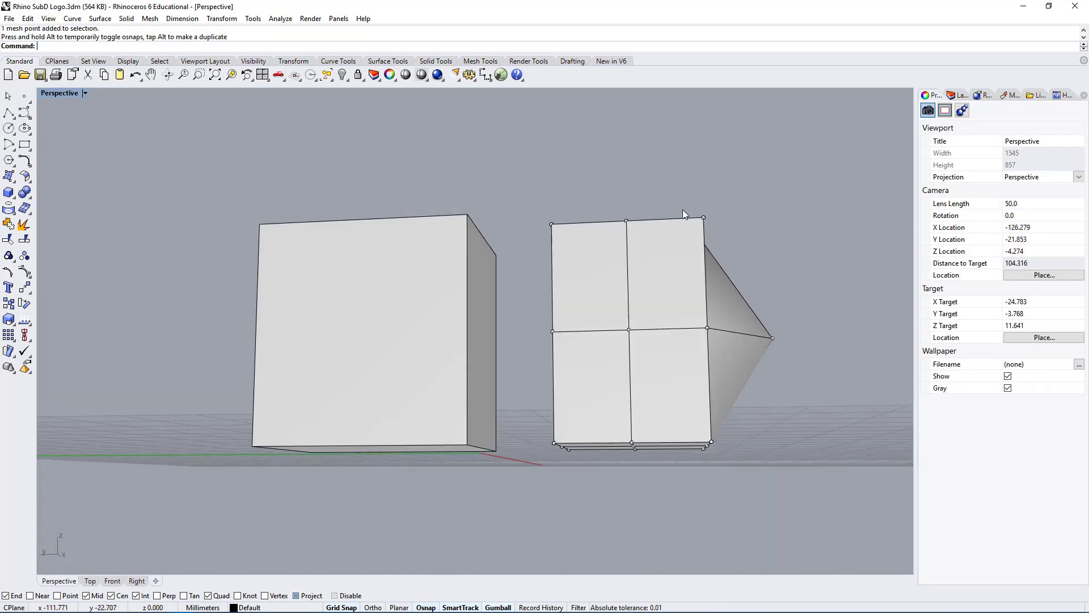
right_drag(751, 274, 487, 303)
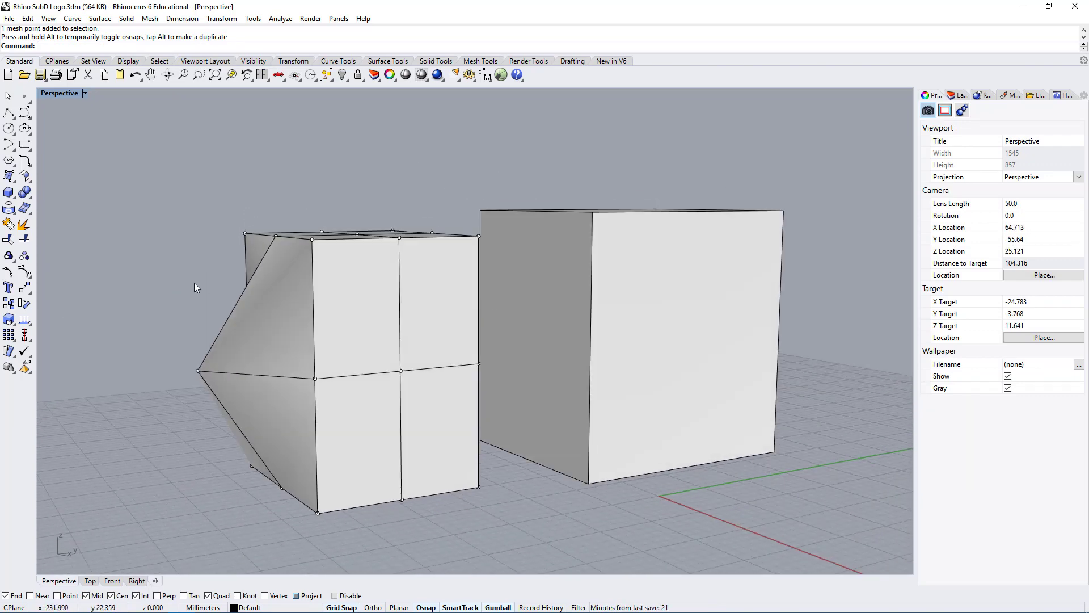
scroll(335, 383, up, 5)
right_drag(335, 382, 539, 214)
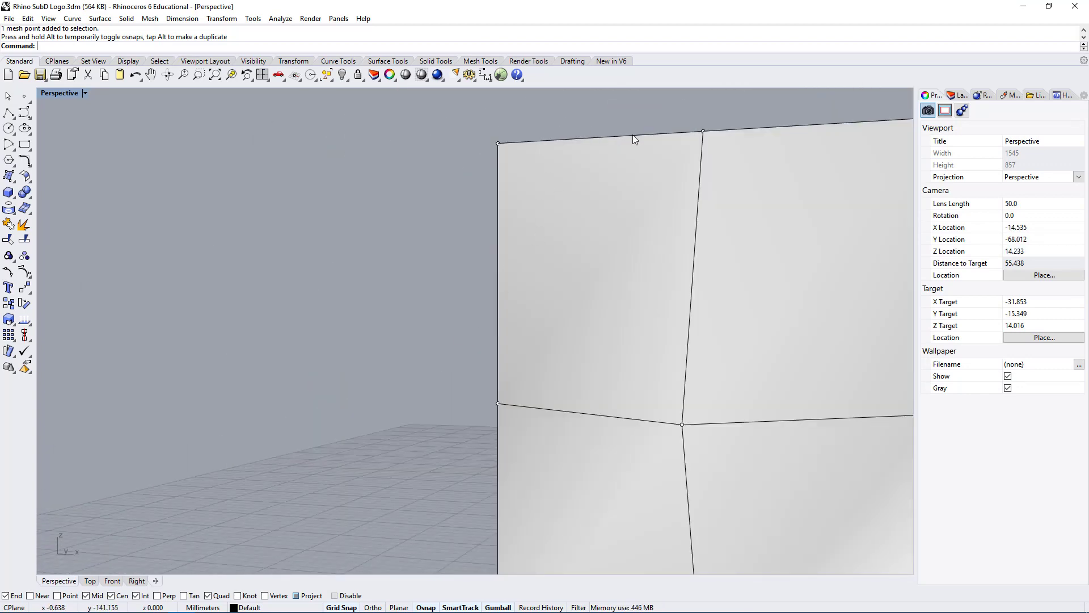
right_drag(715, 409, 829, 381)
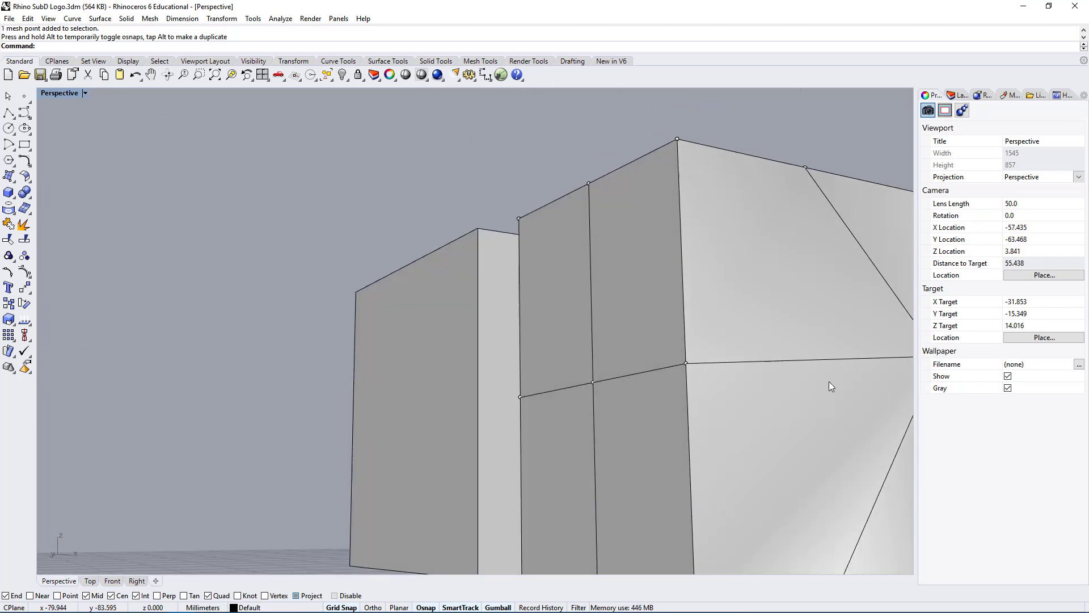
scroll(697, 272, down, 6)
scroll(845, 278, up, 6)
right_drag(760, 385, 570, 312)
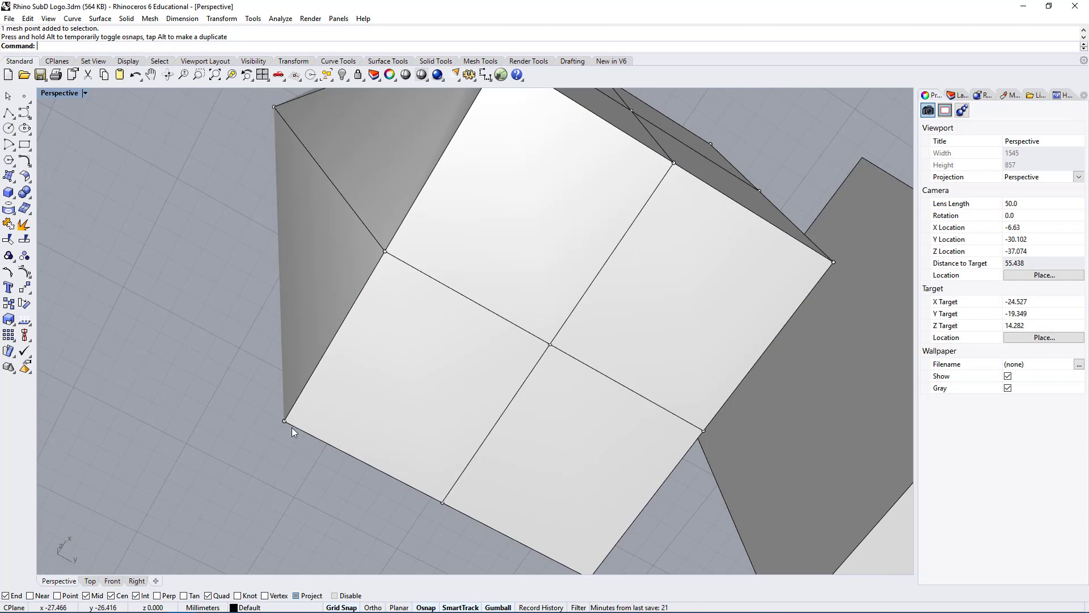
right_drag(291, 427, 651, 245)
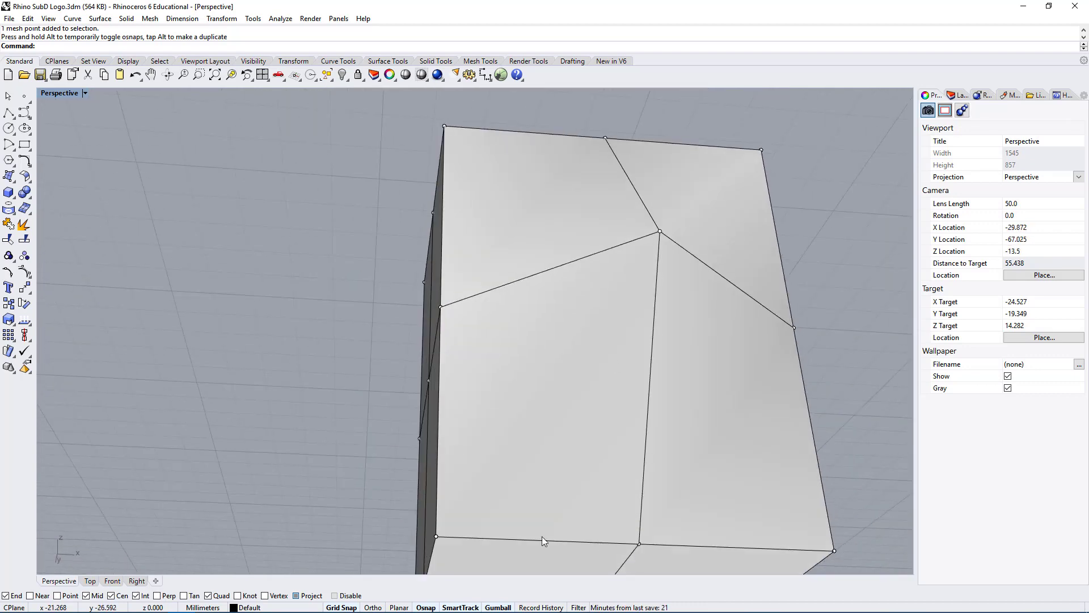
- With Point snapping on and Project off, draw a polyline diagonally across a lower quad from the pulled-out vertex to the box's bottom corner
click(9, 113)
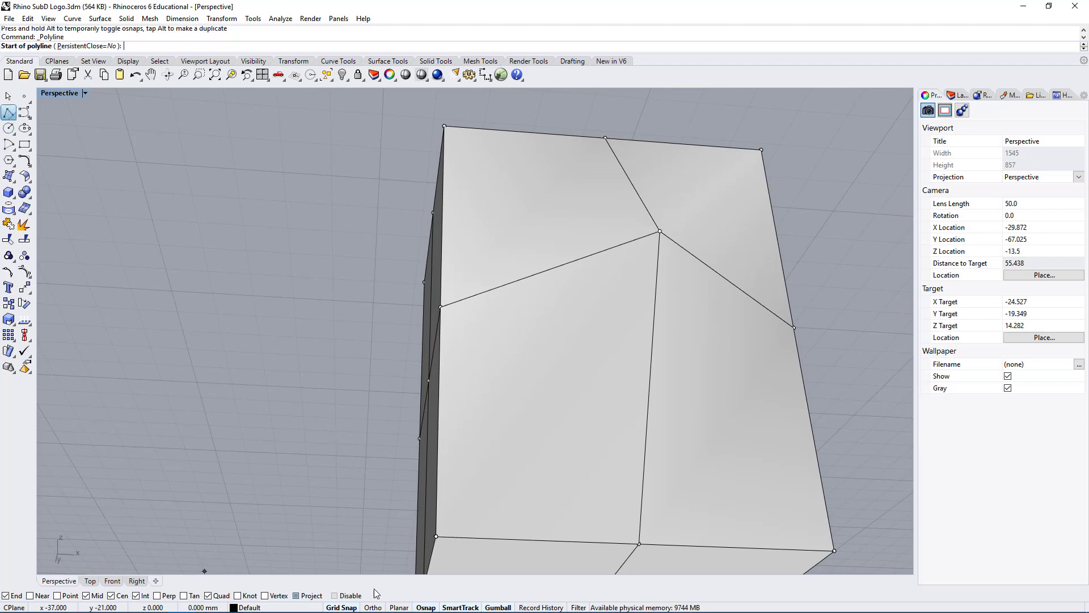
click(58, 595)
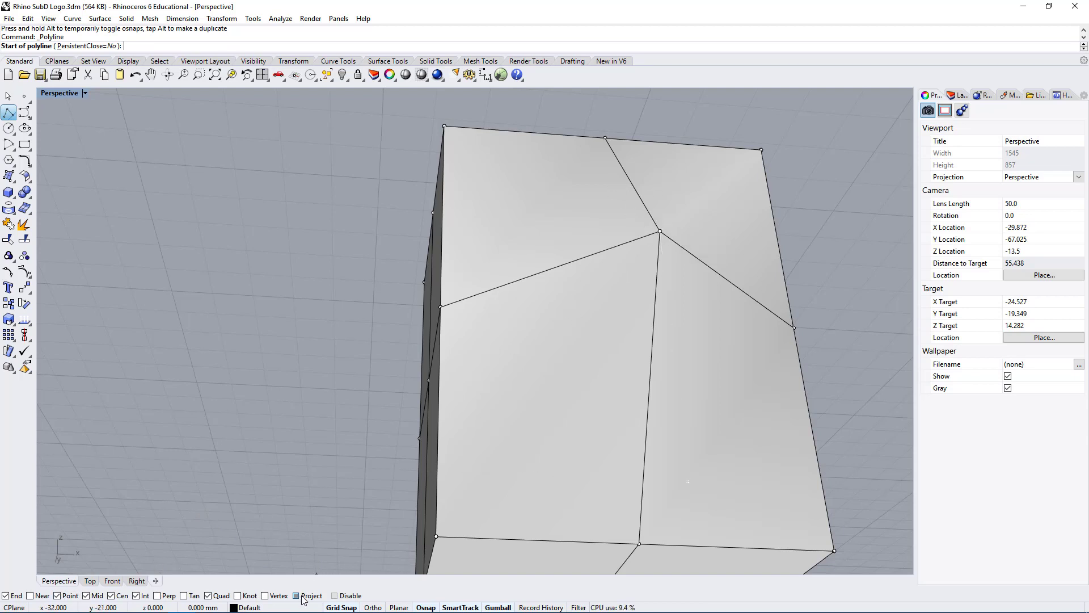
click(660, 232)
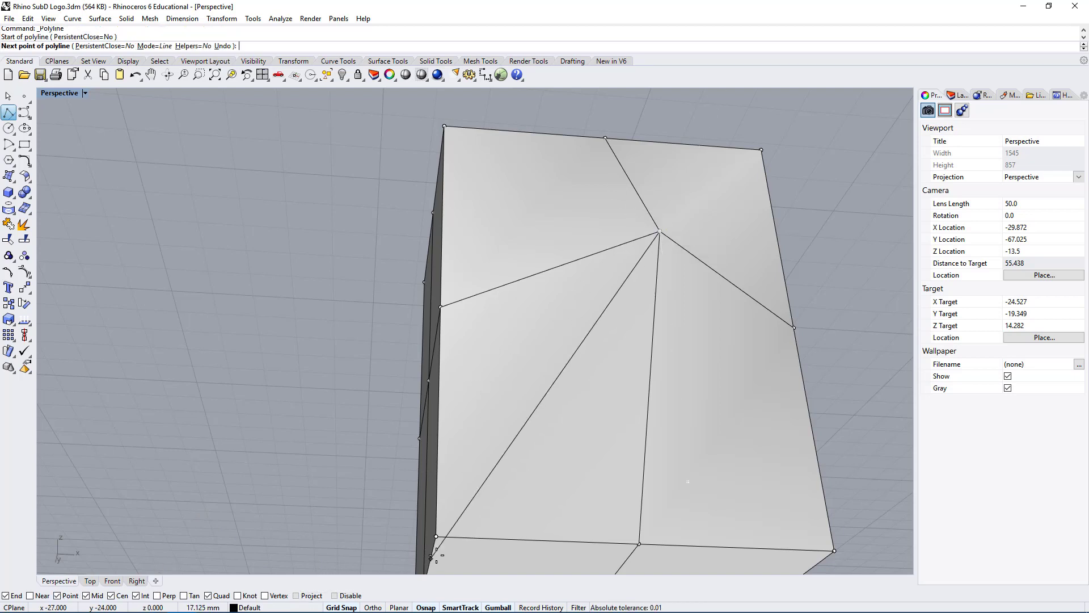
click(436, 536)
right_click(688, 535)
- Delete the diagonal polyline across the deformed quad face
right_drag(688, 534, 658, 453)
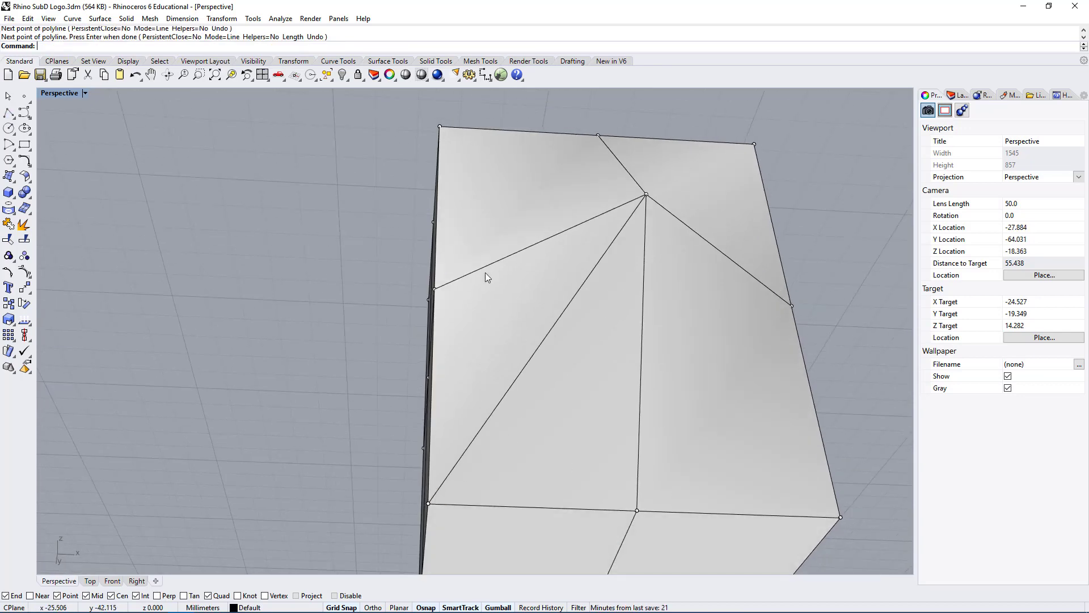
right_drag(594, 412, 681, 424)
click(680, 410)
key(Delete)
right_drag(778, 427, 685, 475)
scroll(495, 372, down, 10)
right_drag(689, 401, 464, 368)
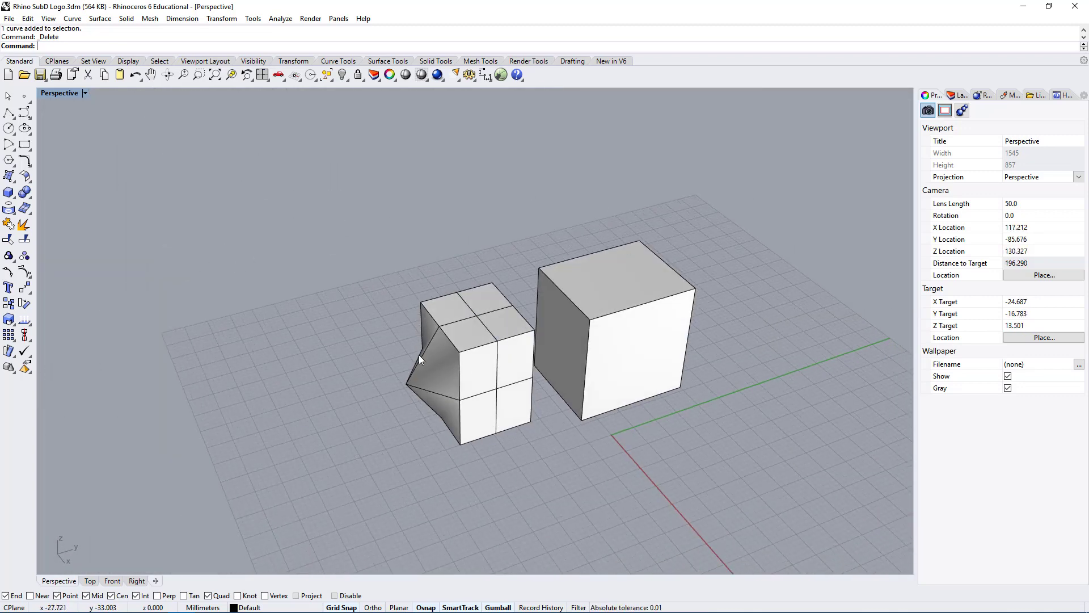
- Select the deformed mesh box and examine its faceted faces and pulled-out vertex from the sides and from above
scroll(418, 355, up, 3)
click(452, 292)
right_drag(452, 293, 686, 333)
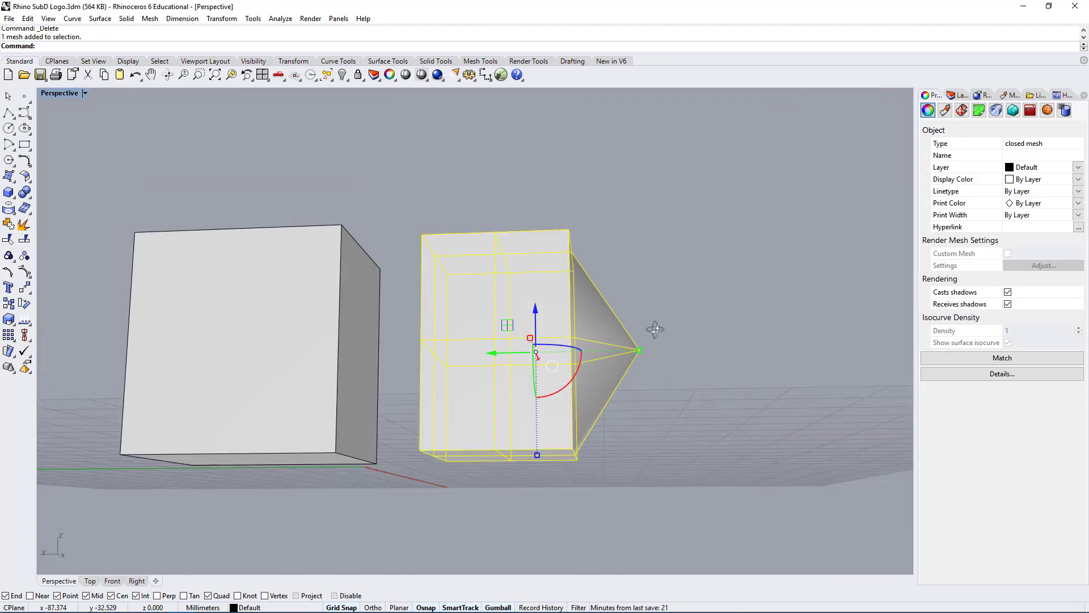
right_drag(478, 313, 468, 259)
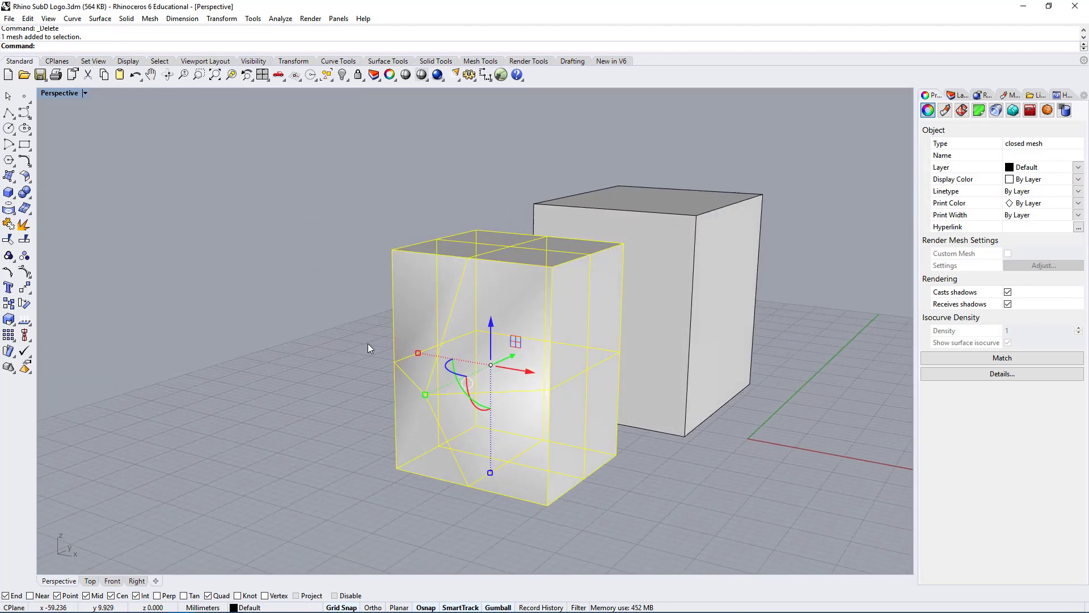
right_drag(587, 325, 440, 383)
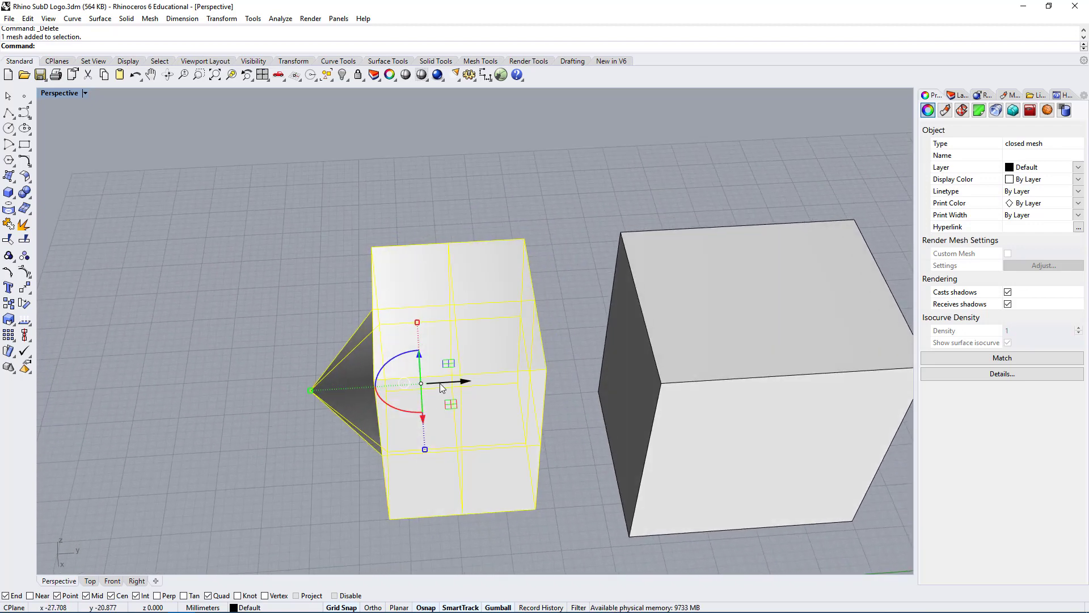
right_drag(345, 359, 464, 412)
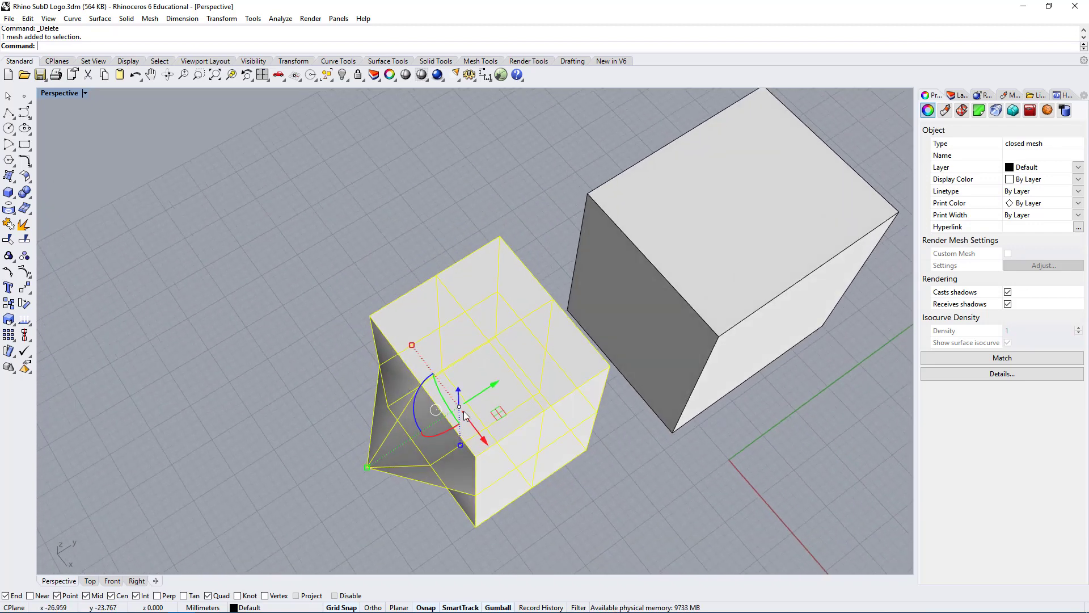
right_drag(391, 462, 446, 253)
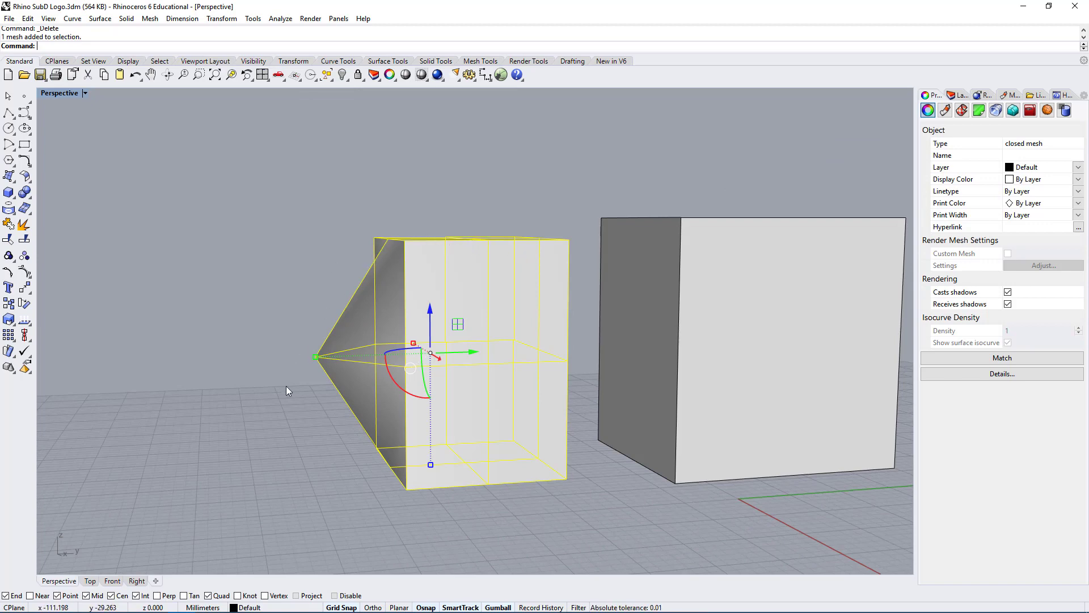
right_drag(517, 252, 523, 309)
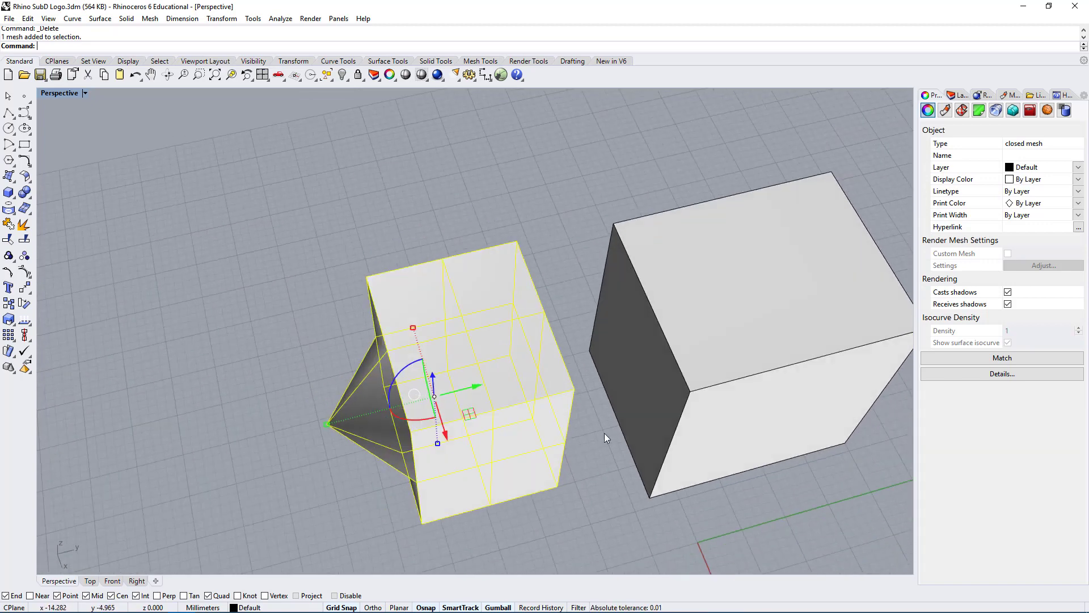
right_drag(604, 433, 469, 311)
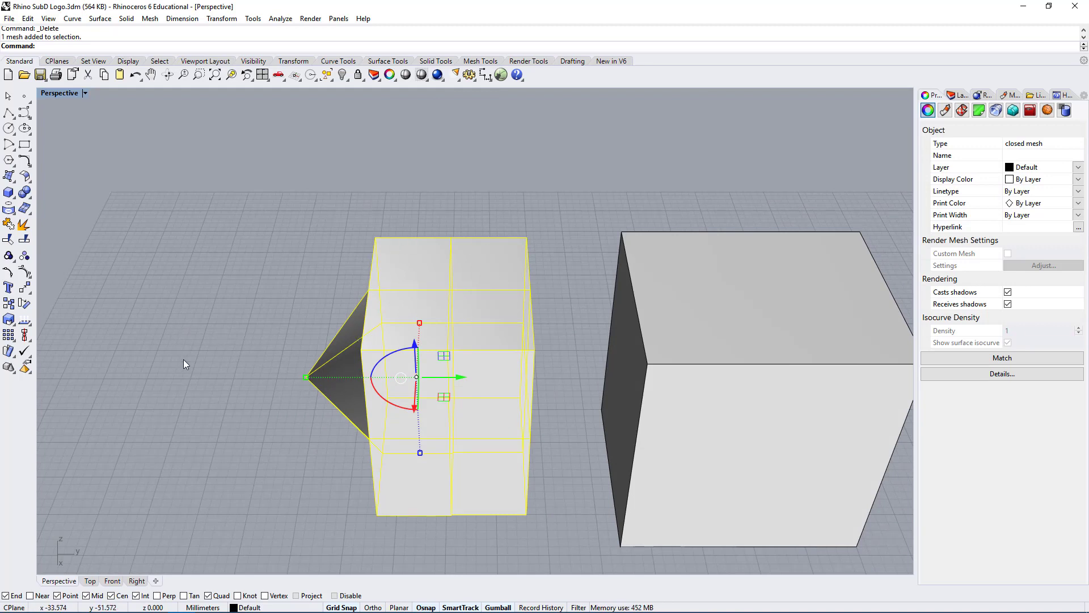
click(436, 200)
click(410, 314)
right_drag(368, 300, 530, 348)
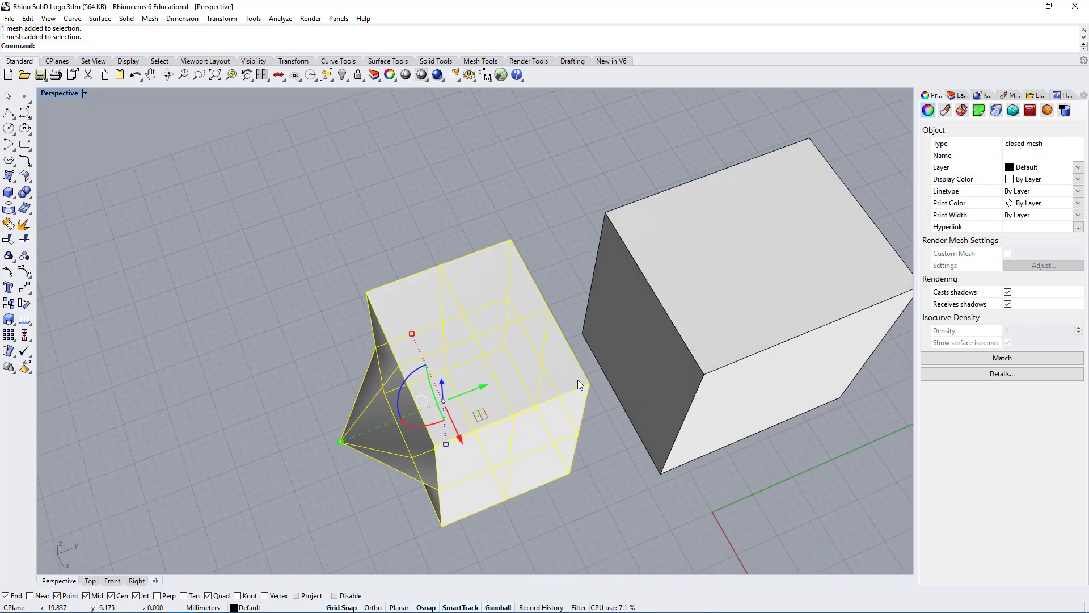
right_drag(577, 380, 512, 348)
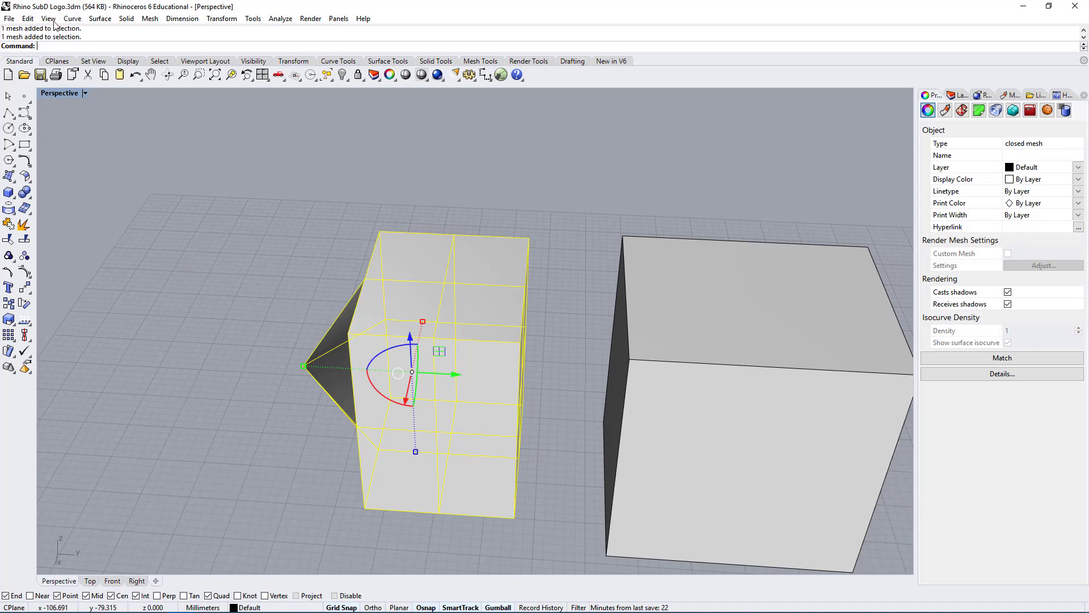
right_drag(509, 425, 642, 261)
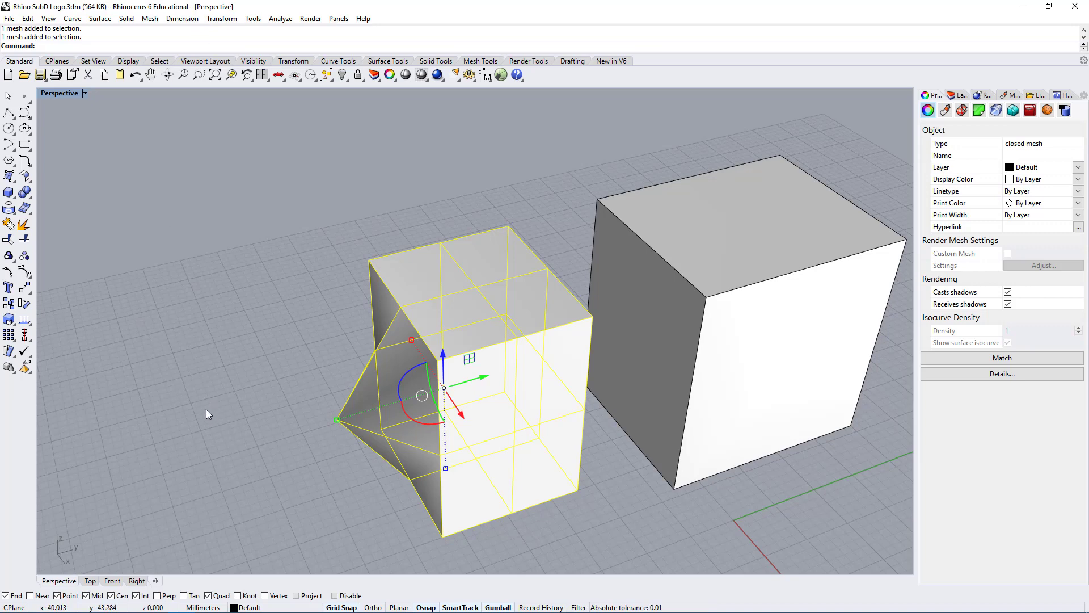
right_drag(415, 361, 319, 309)
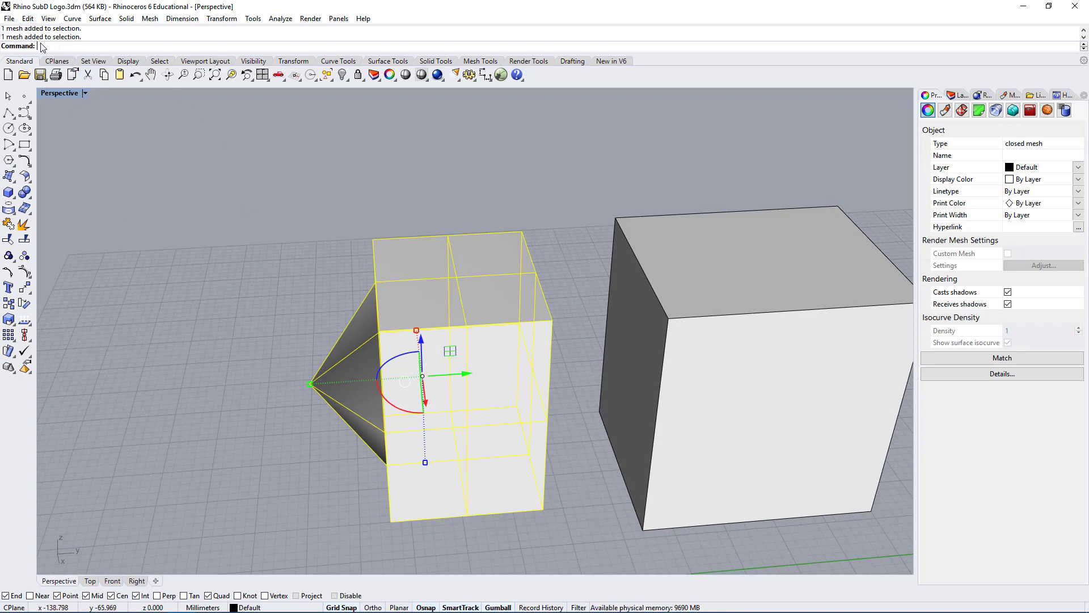
right_drag(272, 345, 539, 342)
- Start the SubDFromMesh command on the selected deformed mesh box
scroll(391, 199, down, 5)
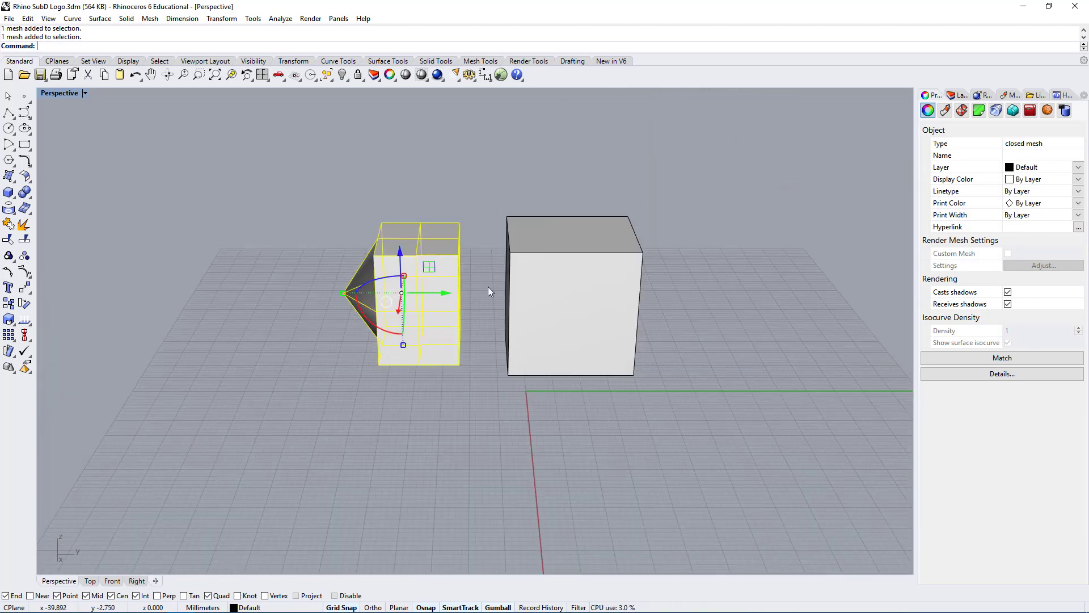
scroll(400, 247, up, 2)
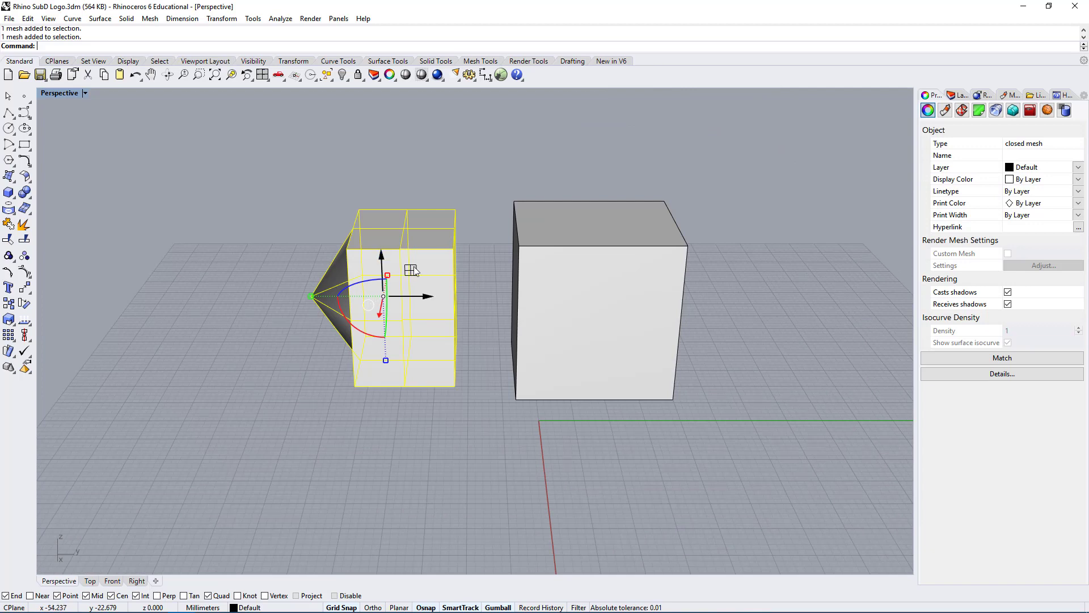
text(ub)
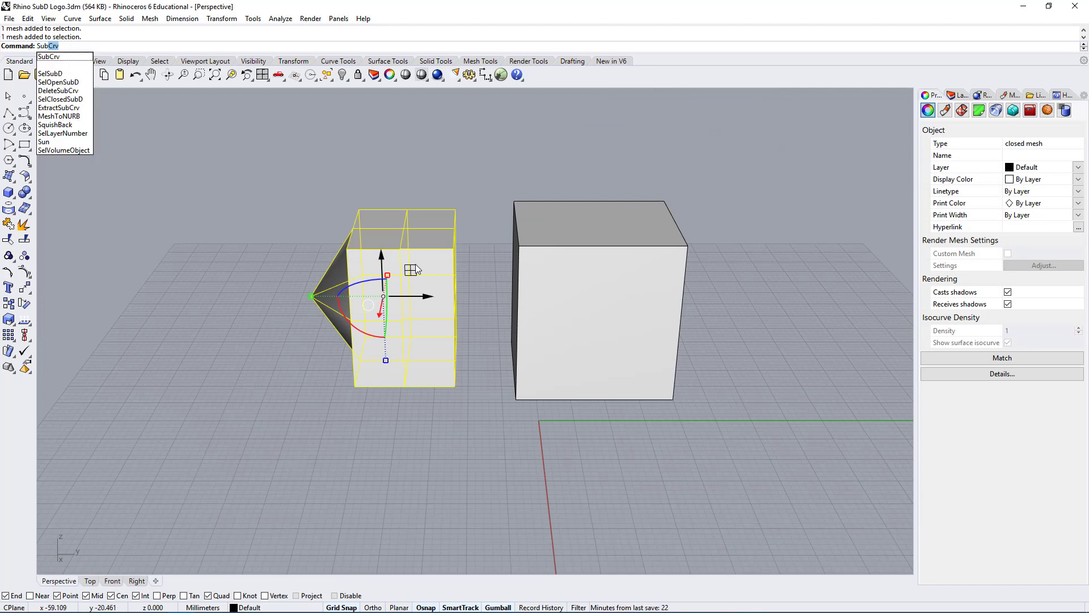
text(DFrom)
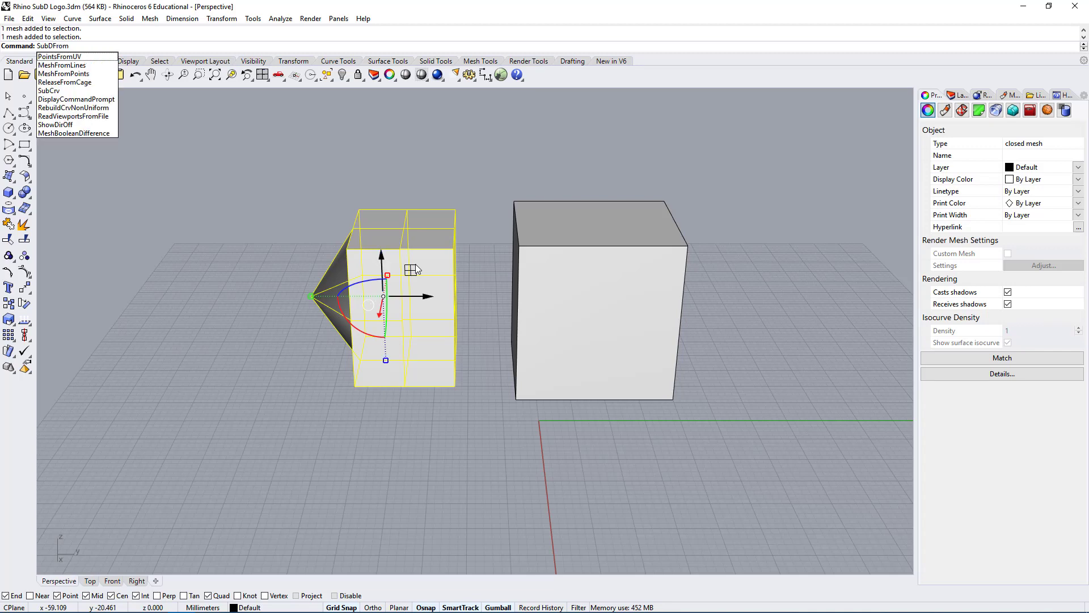
text(Mesh)
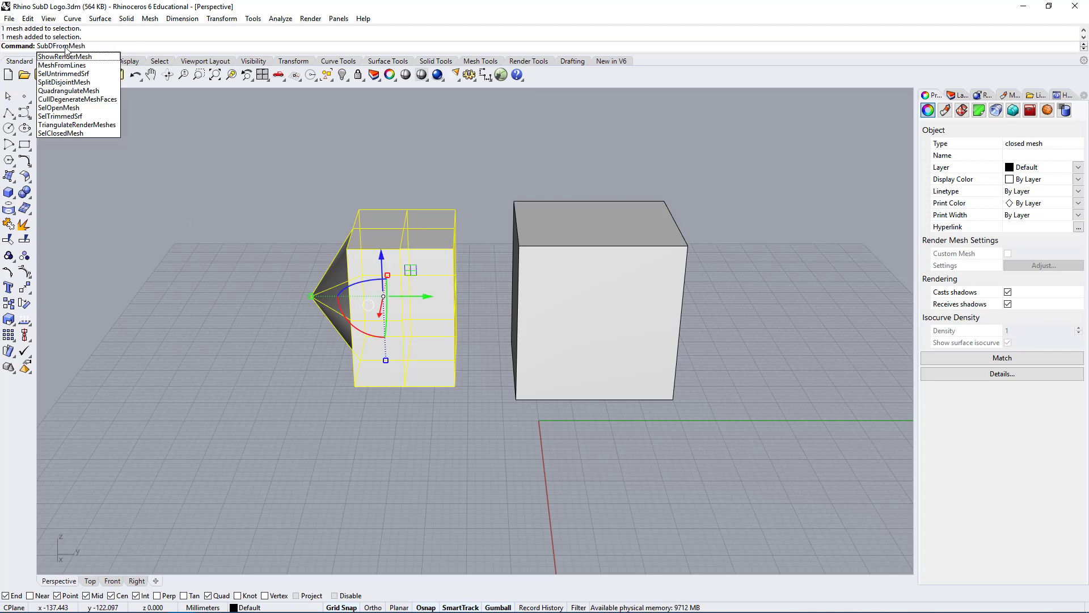
click(95, 50)
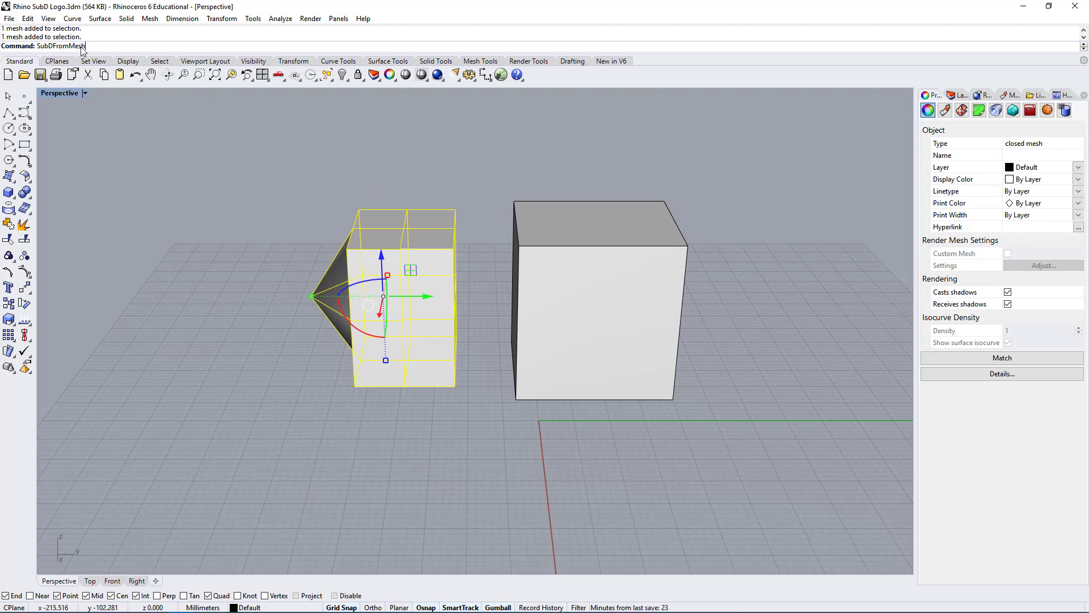
drag(101, 46, 12, 49)
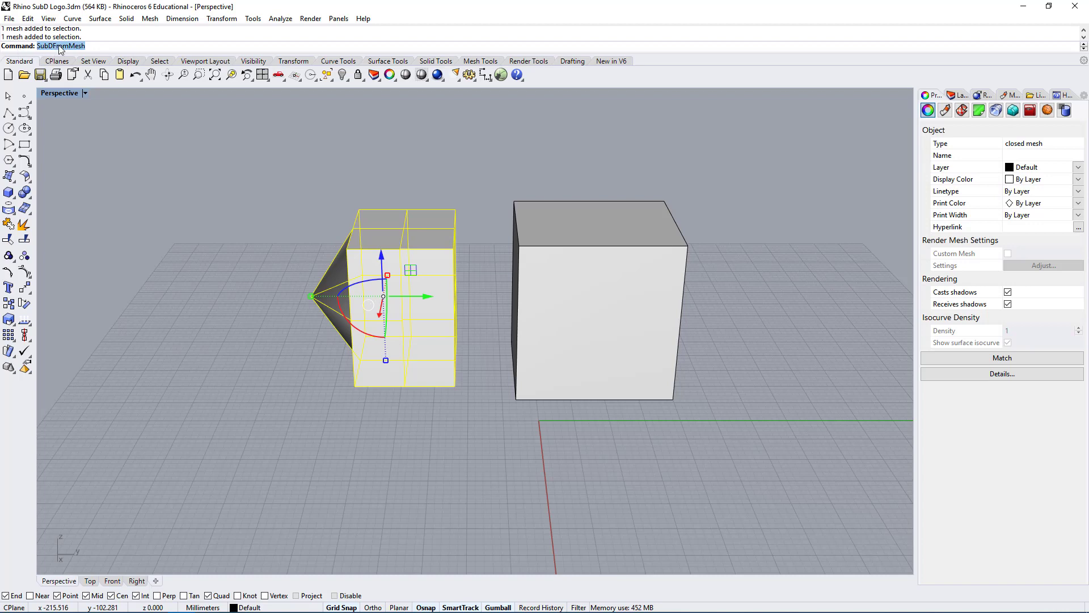
click(90, 49)
key(Return)
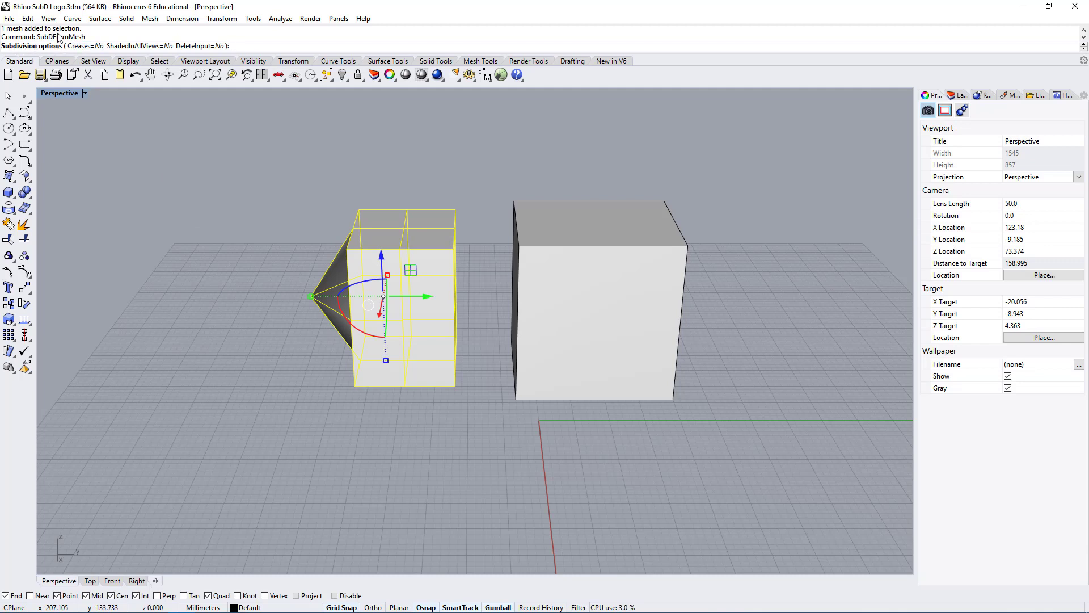
- Display the help for SubDFromMesh and read through its description and command-line options
click(1065, 95)
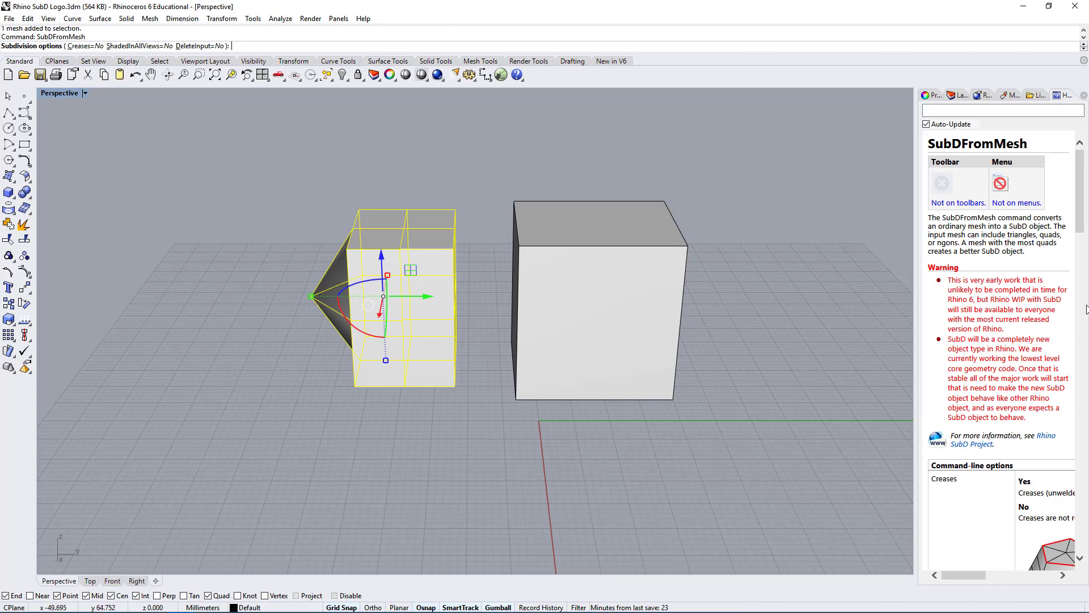
right_drag(527, 289, 440, 296)
scroll(381, 254, up, 4)
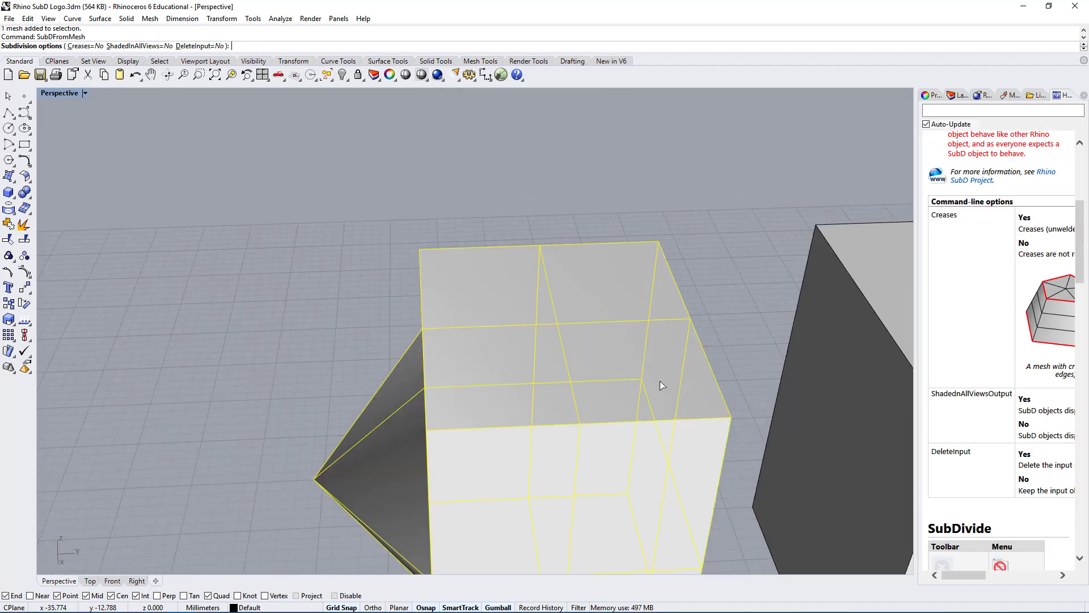
scroll(429, 165, down, 4)
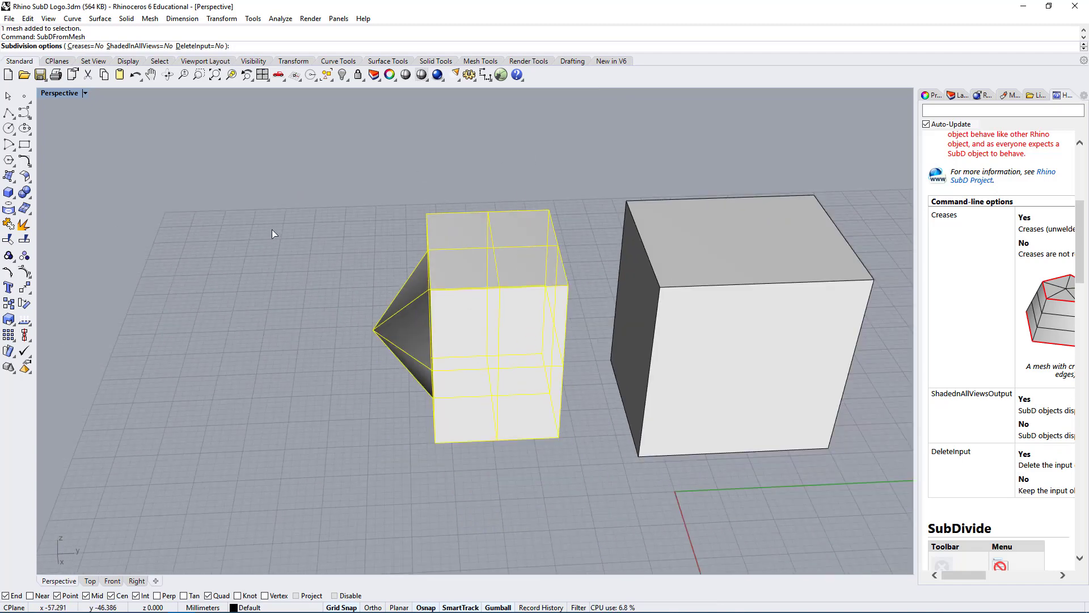
right_drag(272, 229, 268, 228)
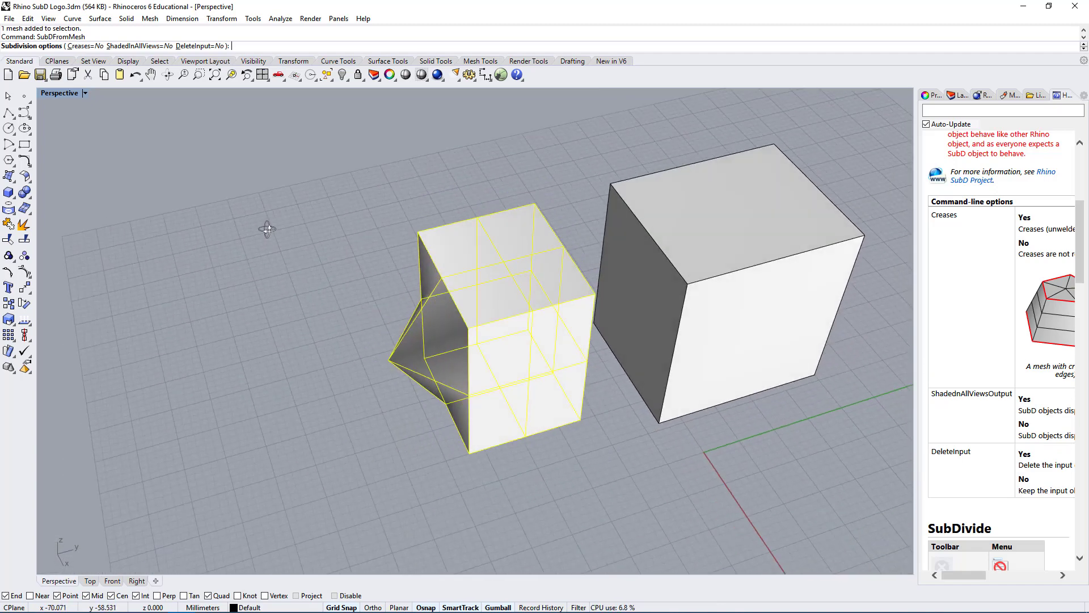
- Convert the deformed mesh box to a SubD with Creases=No, ShadedInAllViews=No and DeleteInput=No
click(88, 47)
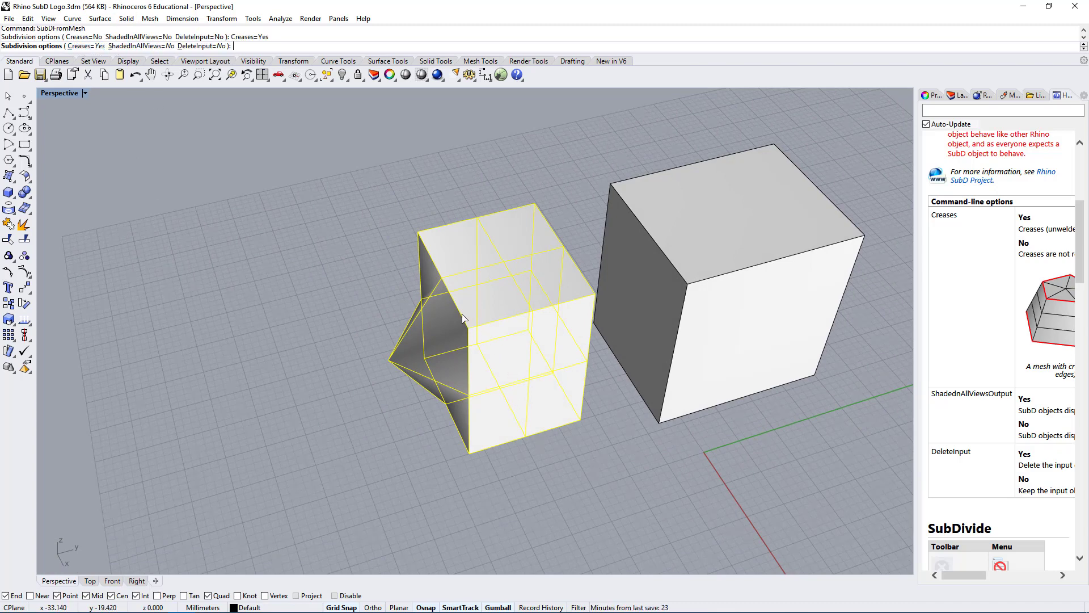
click(88, 47)
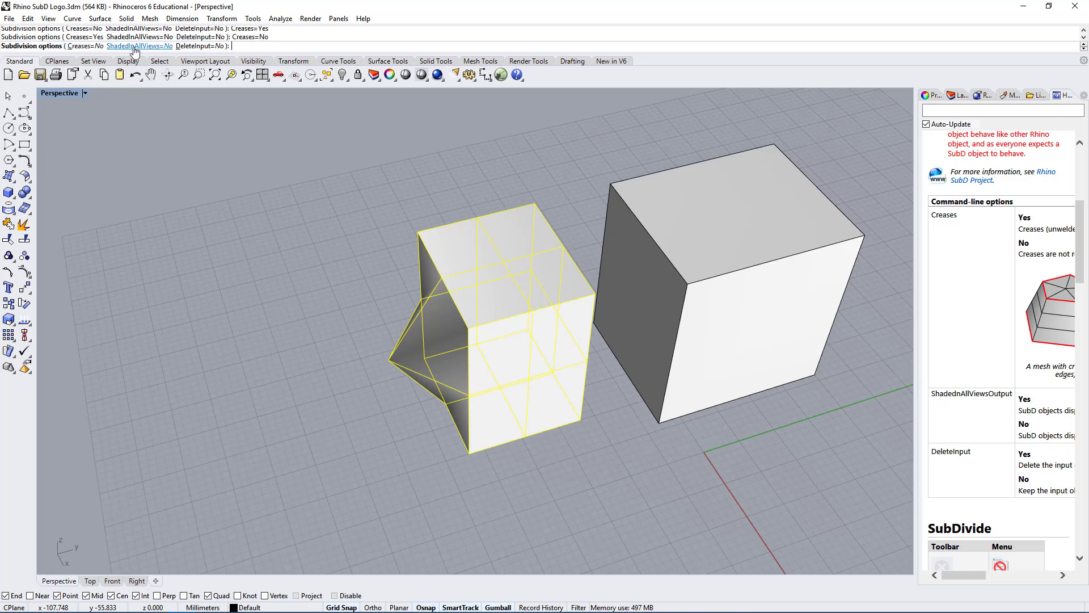
right_drag(325, 275, 255, 130)
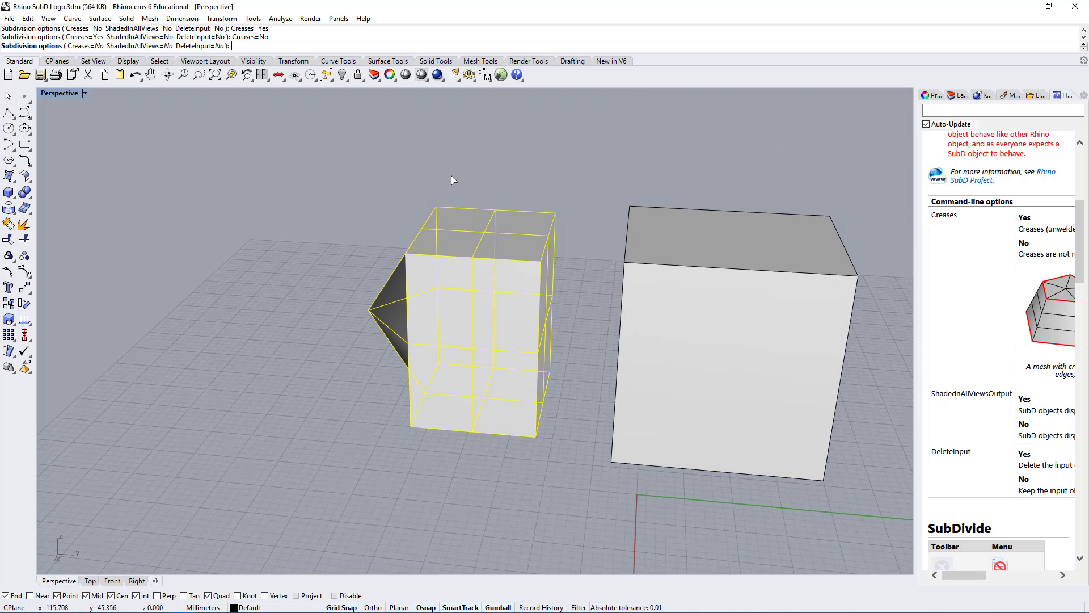
key(Return)
click(379, 195)
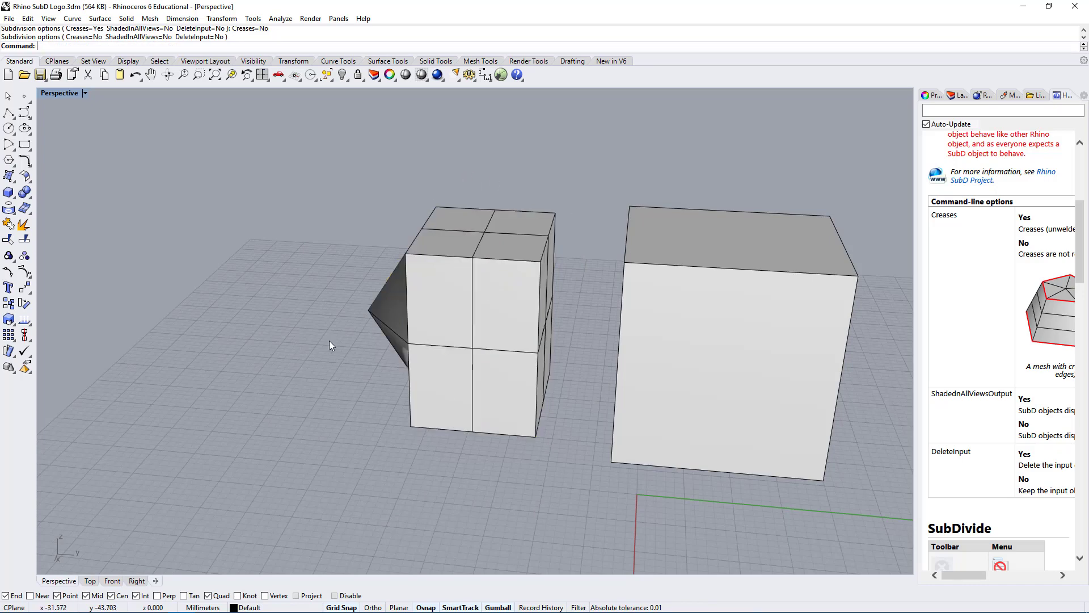
- Move the original mesh box about 31 mm in the negative Y direction, clear of the new SubD
right_drag(329, 340, 554, 357)
click(498, 341)
drag(509, 331, 264, 306)
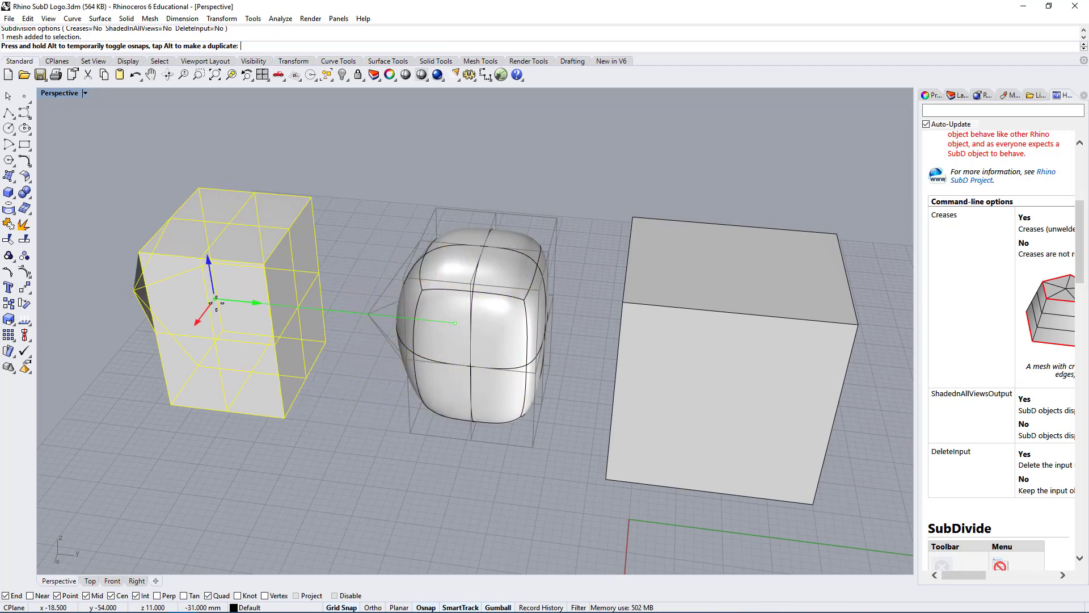
click(427, 203)
- Compare the faceted mesh box with the smooth SubD made from it
scroll(459, 256, down, 2)
scroll(405, 249, up, 4)
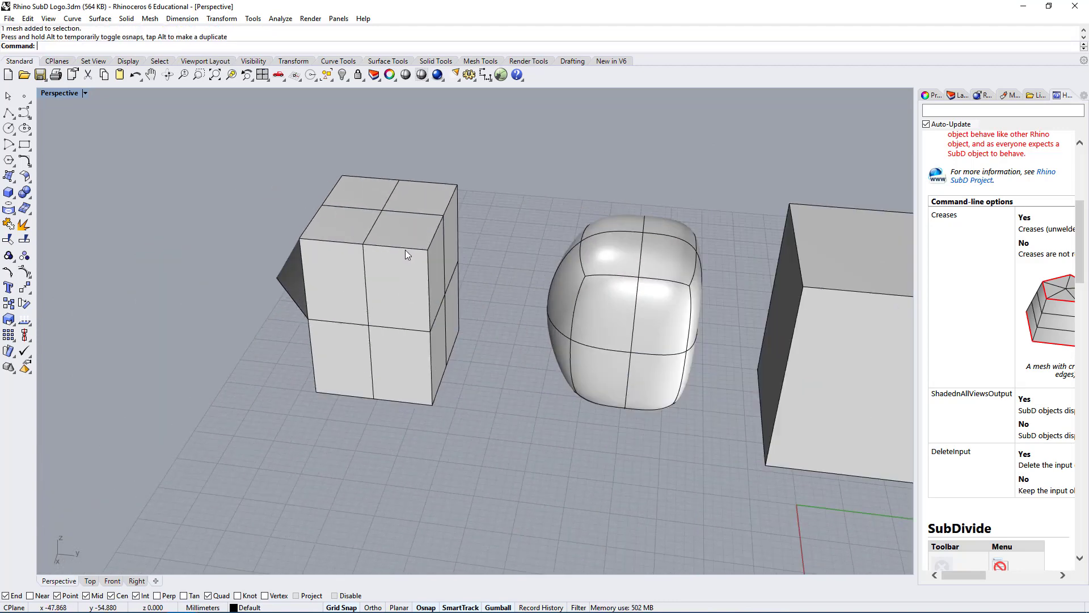
click(405, 249)
right_drag(399, 179, 314, 155)
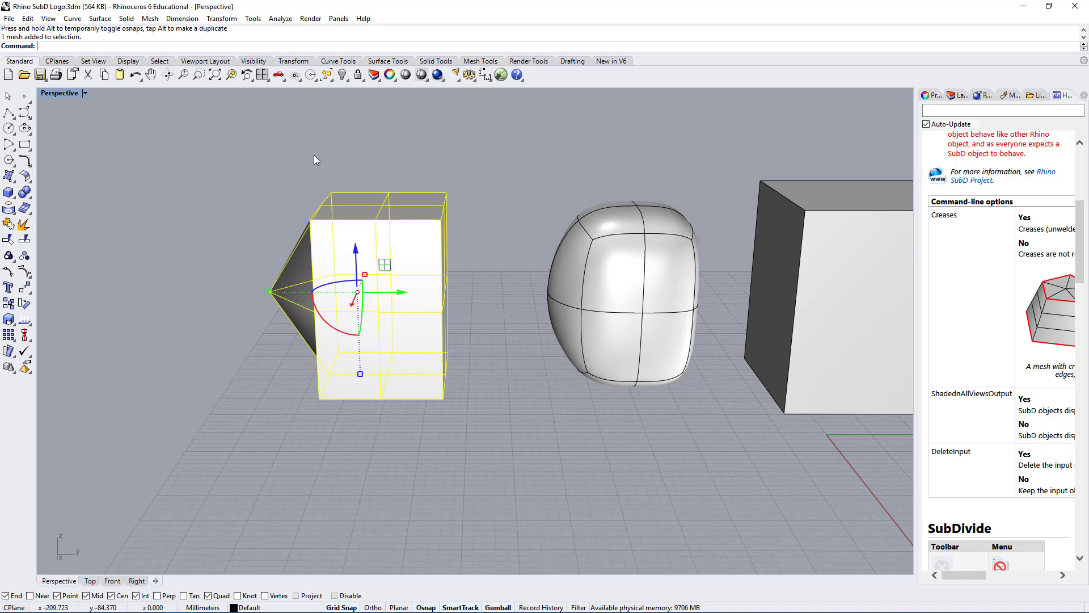
- Turn on the control points of the SubD and of the original mesh box
click(676, 247)
right_drag(688, 271, 624, 295)
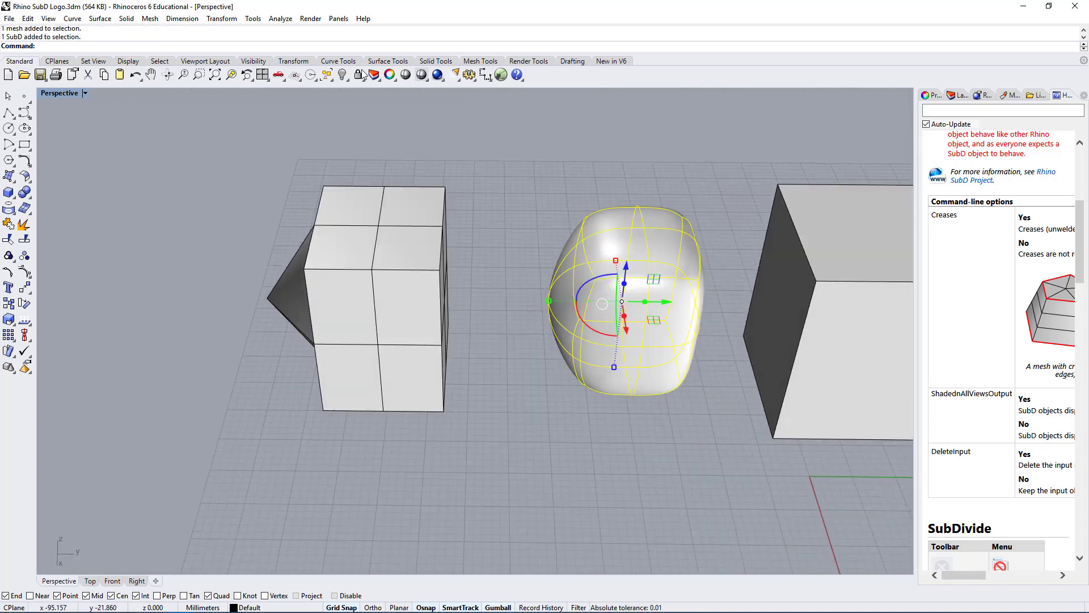
click(19, 277)
right_drag(741, 359, 711, 380)
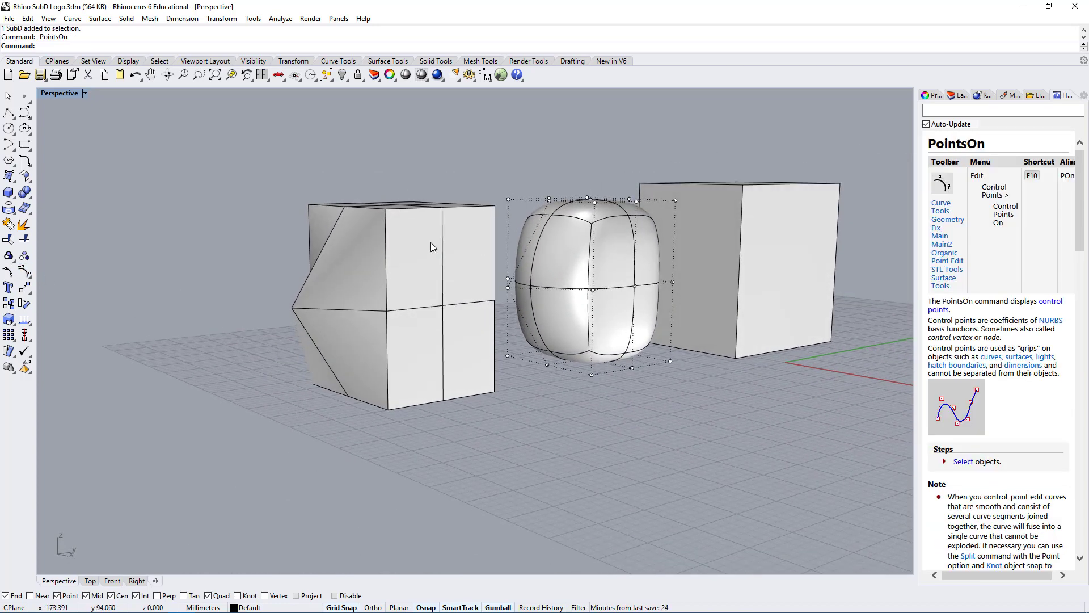
click(431, 242)
click(24, 271)
right_drag(429, 344, 285, 146)
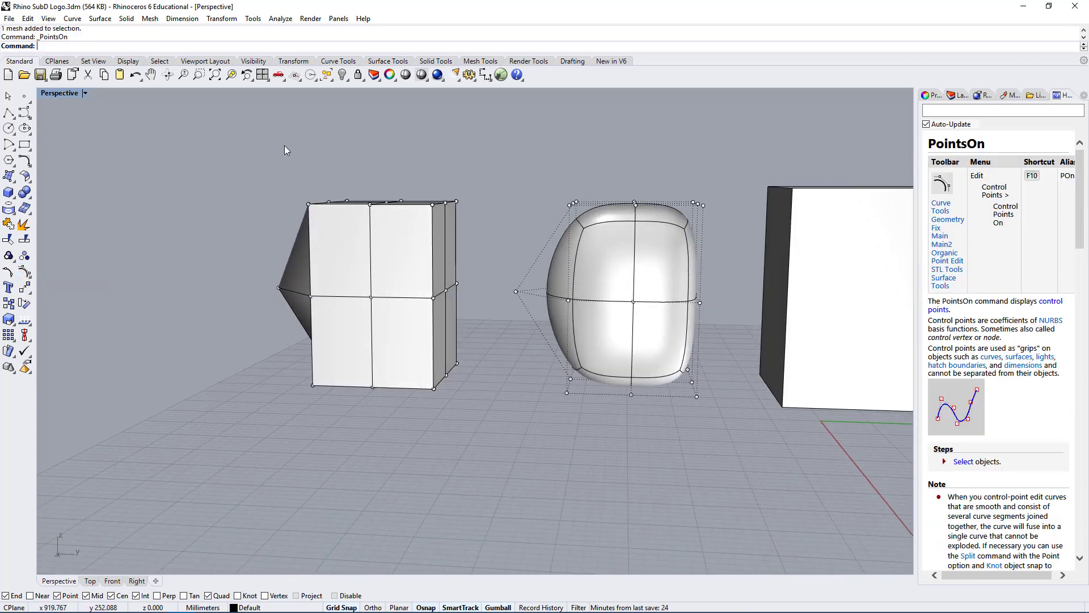
- Select the SubD's outlying control point on the bulged side and examine how the control cage relates to the smooth surface
drag(603, 148, 546, 473)
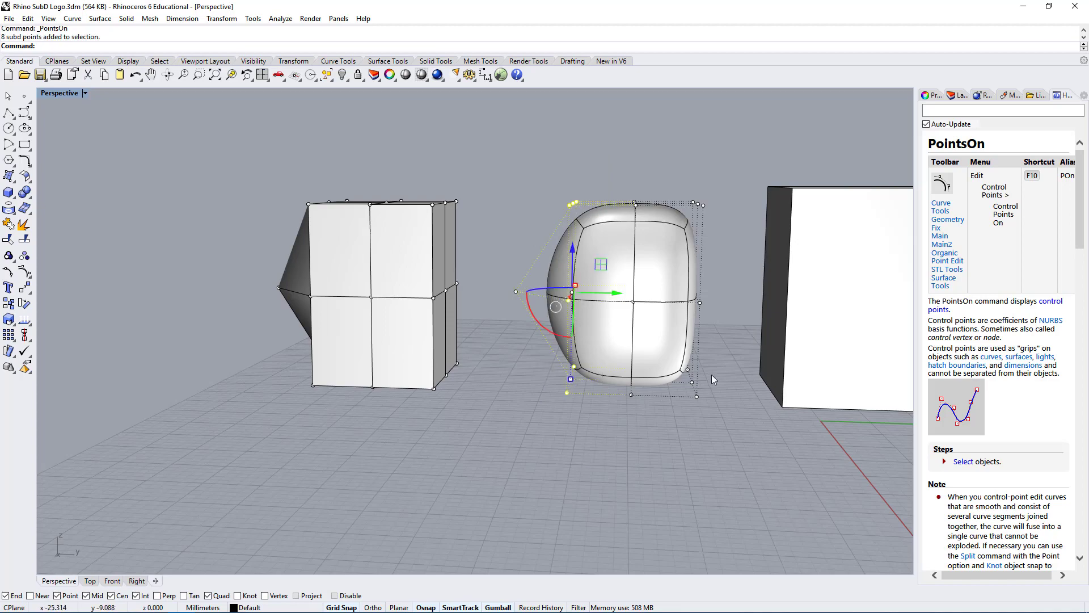
right_drag(518, 241, 533, 358)
drag(518, 263, 505, 326)
right_drag(567, 312, 680, 303)
scroll(680, 304, up, 4)
right_drag(562, 454, 596, 218)
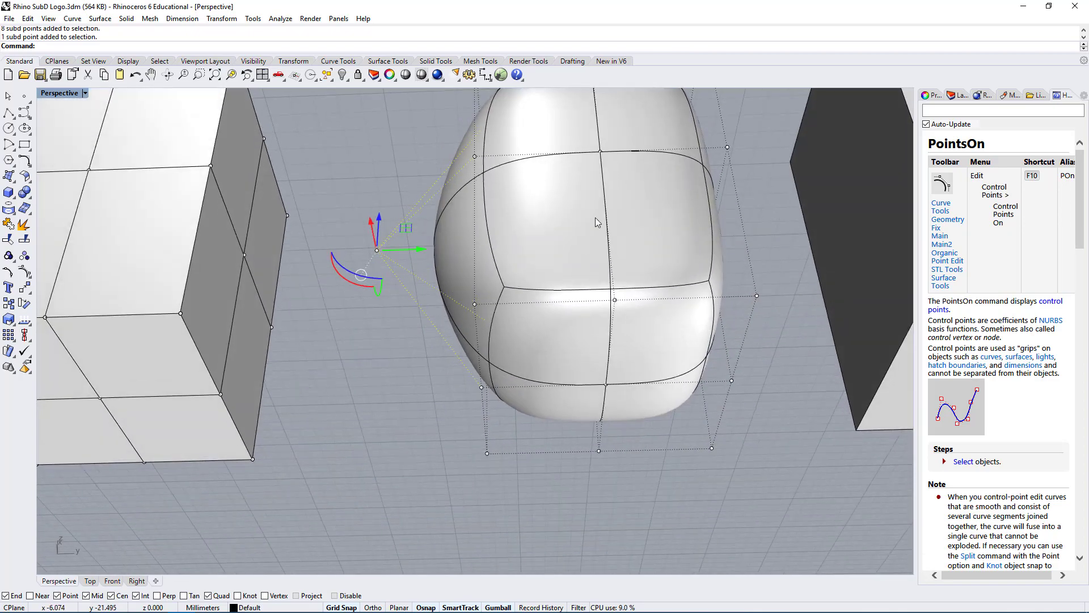
- Pull the control point at the centre of the SubD's front face outward, away from the body
right_drag(503, 407, 351, 225)
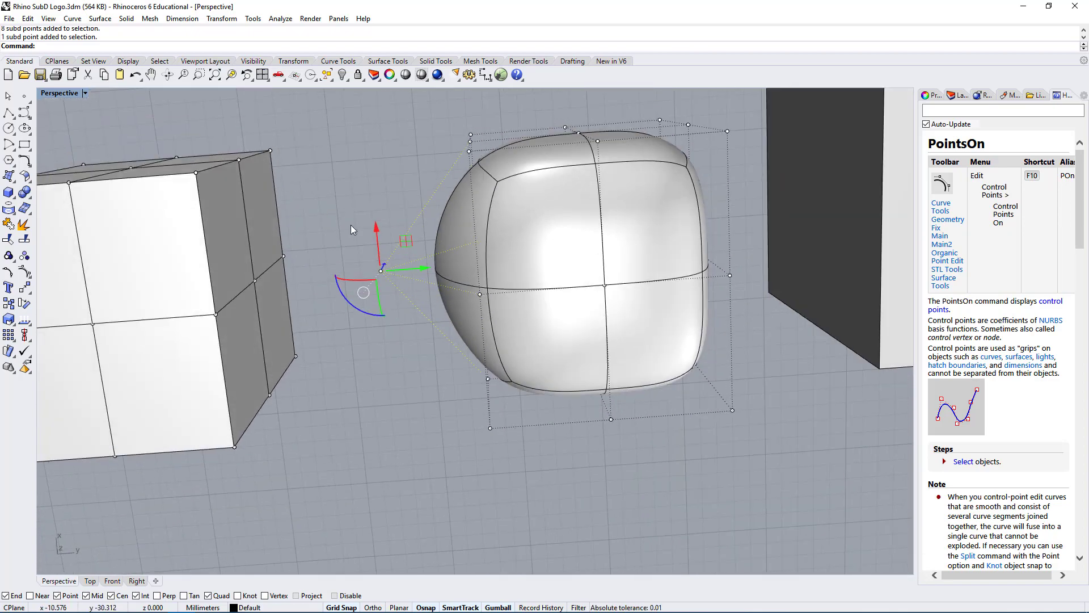
right_drag(504, 149, 630, 419)
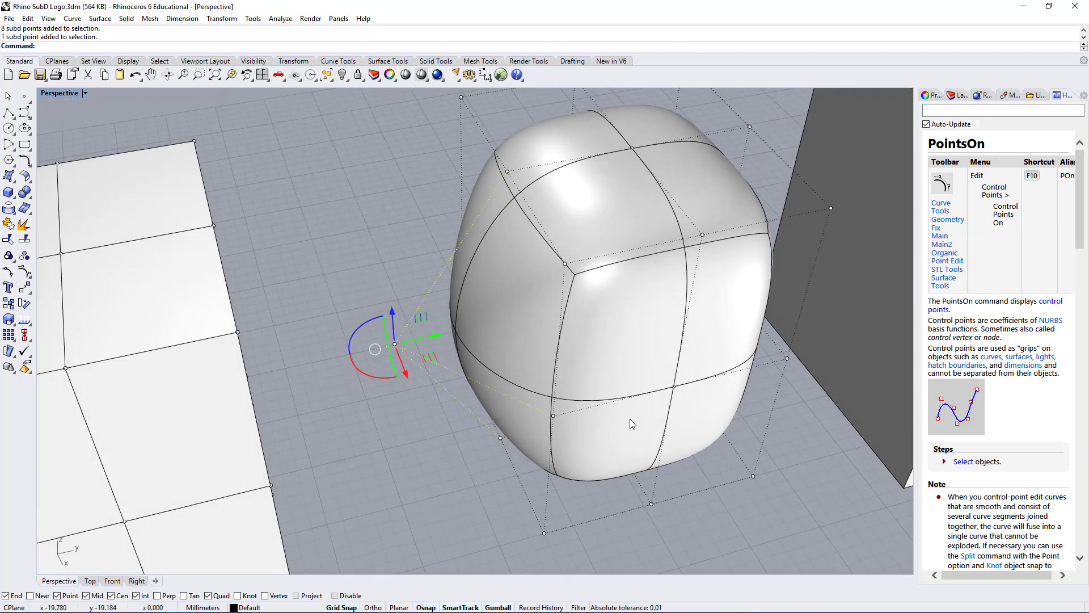
click(676, 392)
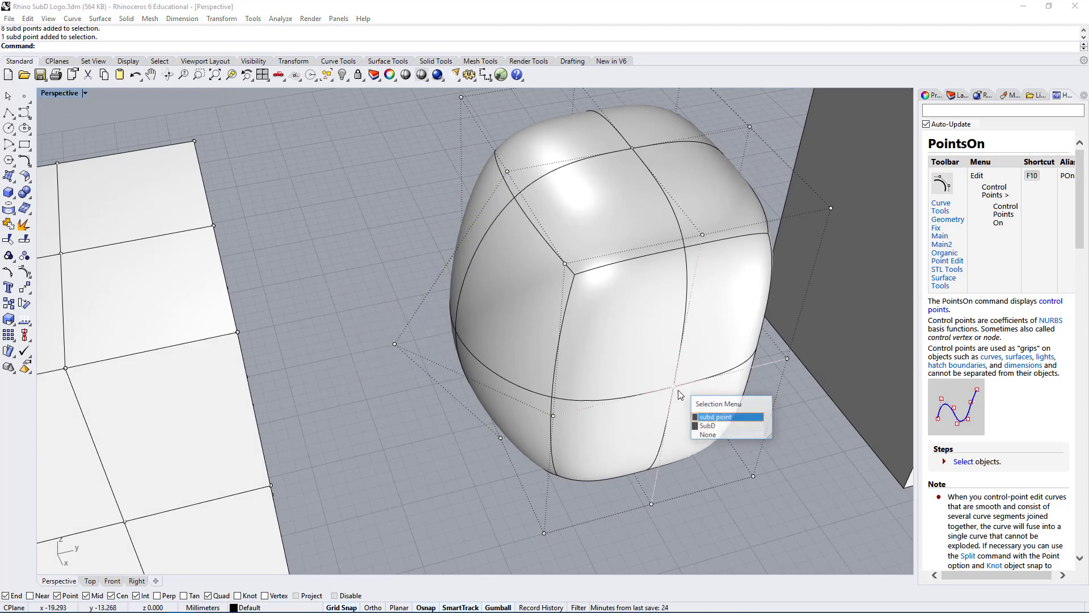
click(716, 419)
drag(699, 424, 829, 548)
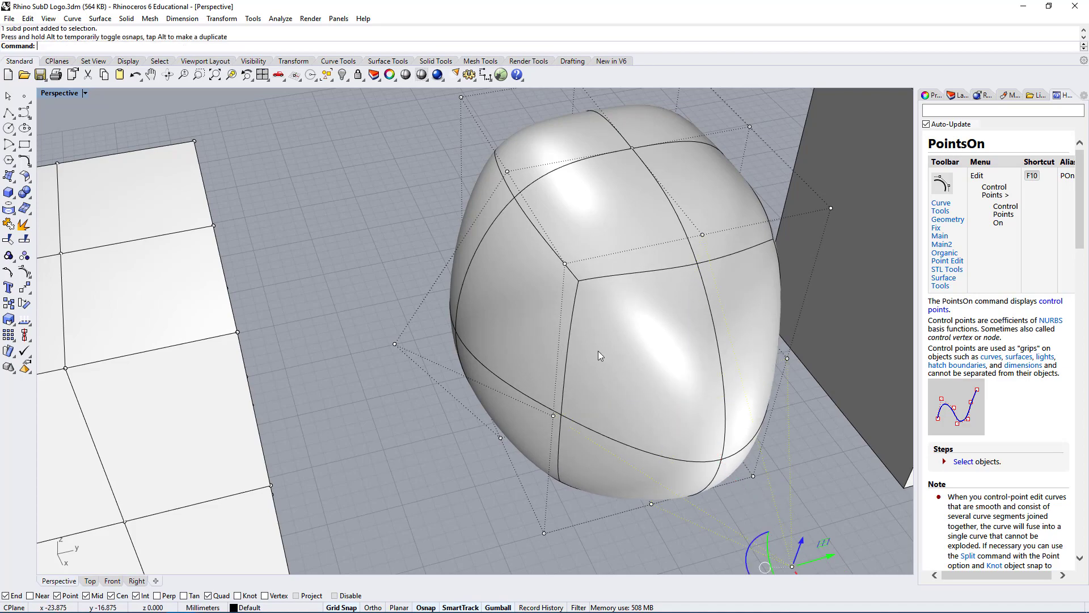
- Examine from several sides how the pulled control point reshapes the SubD, comparing it with the faceted mesh box
right_drag(600, 356, 604, 276)
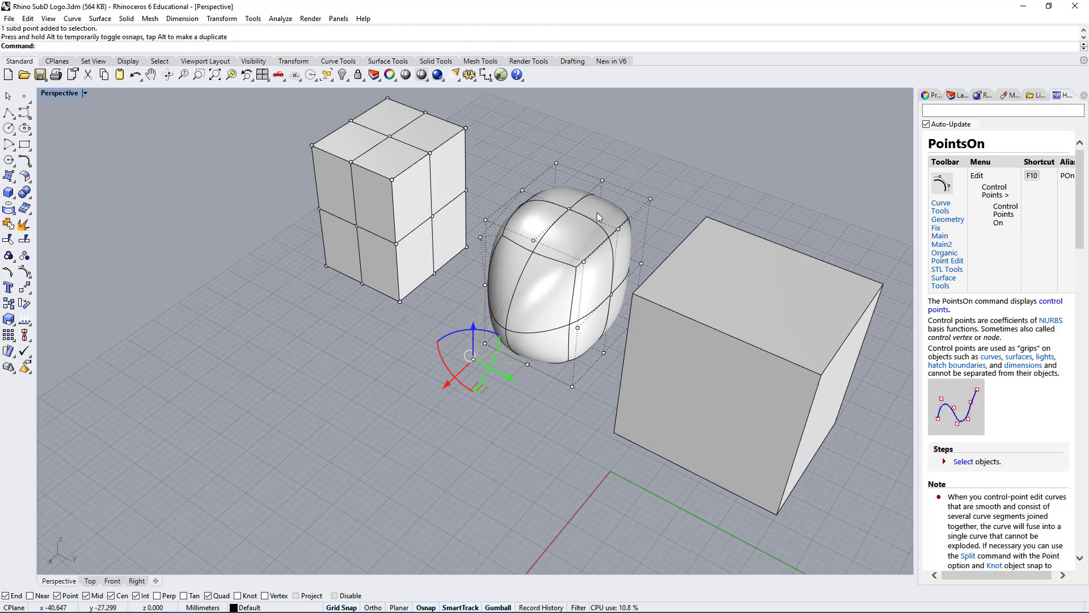
right_drag(456, 314, 543, 177)
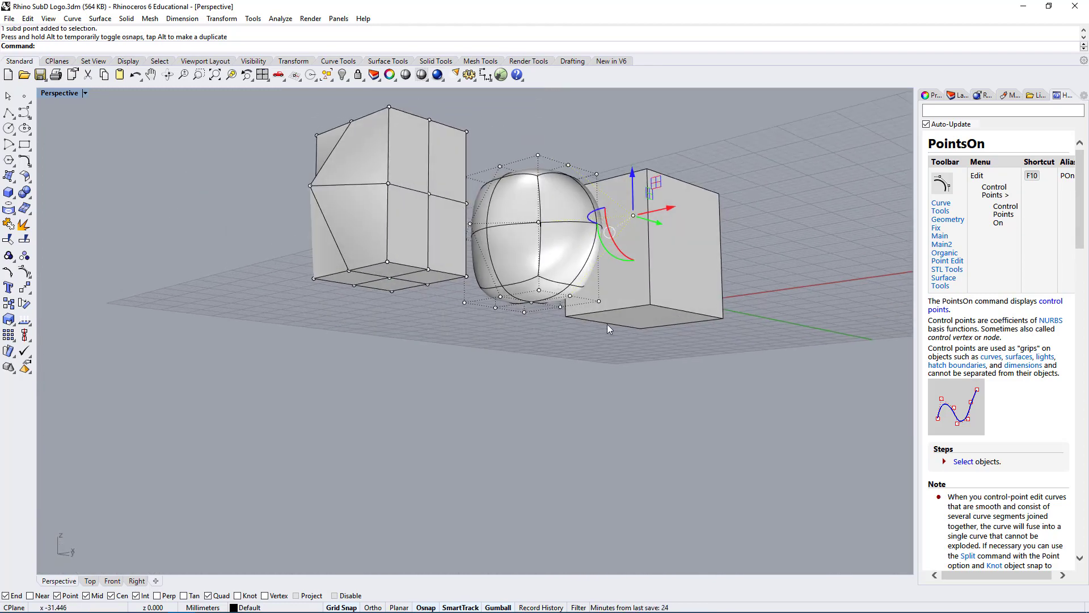
right_drag(705, 232, 615, 333)
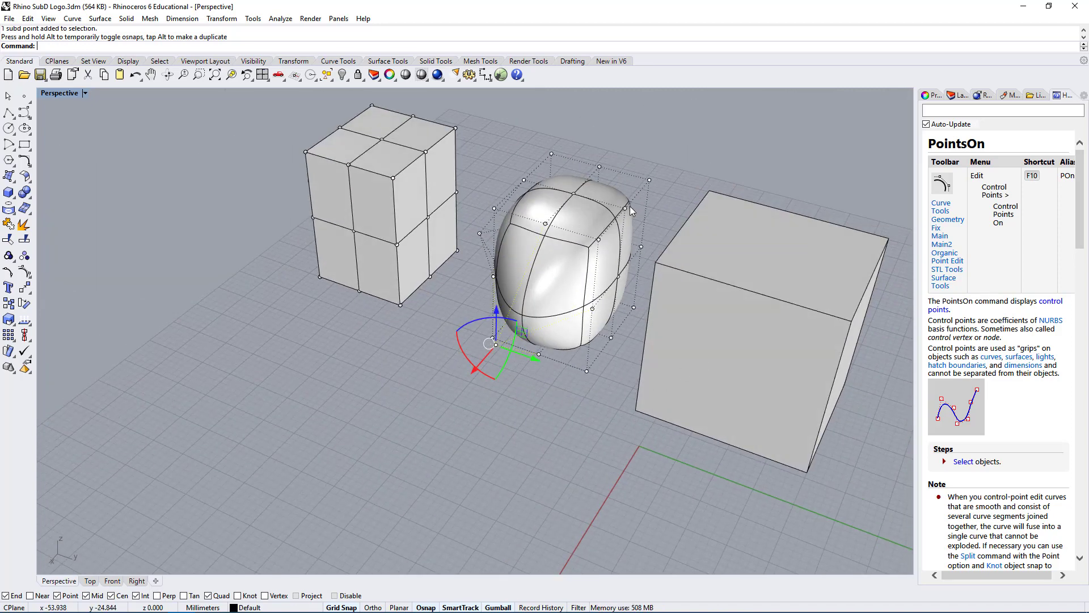
right_drag(561, 303, 710, 339)
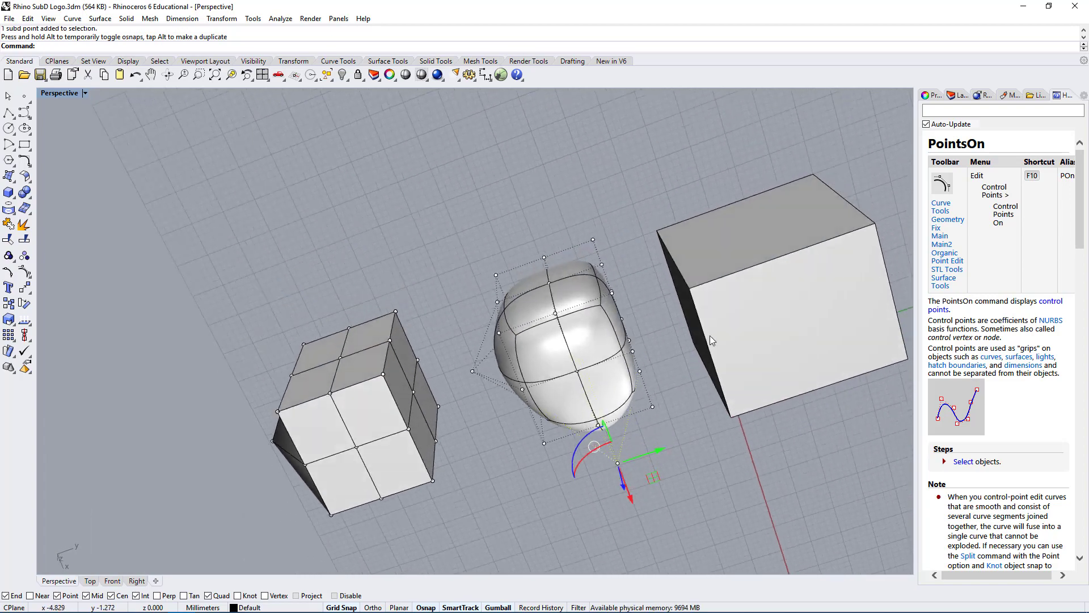
right_drag(630, 350, 652, 358)
scroll(556, 196, up, 5)
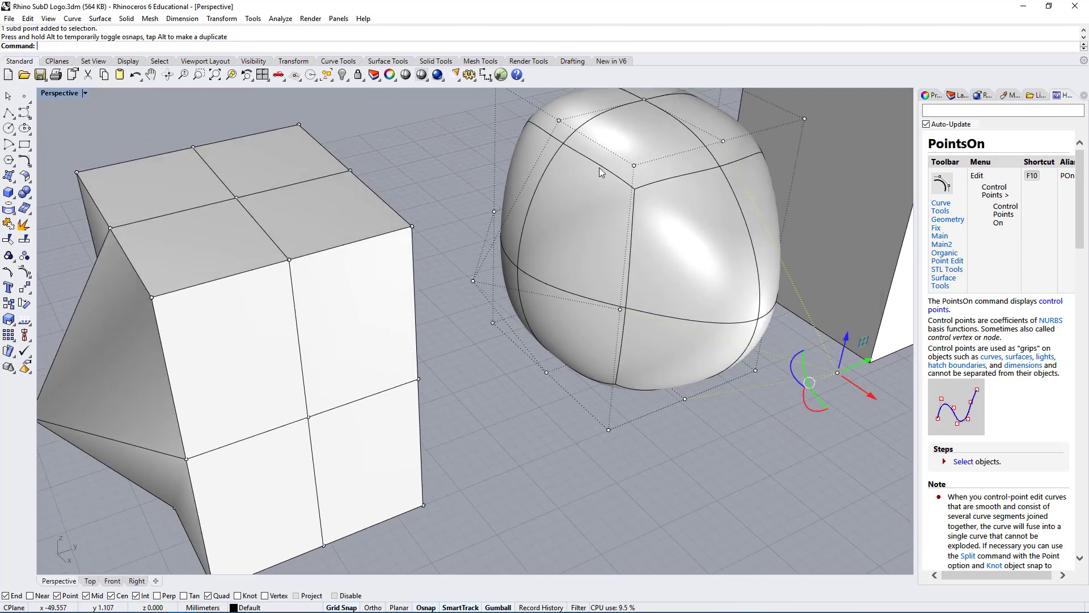
right_drag(785, 295, 667, 195)
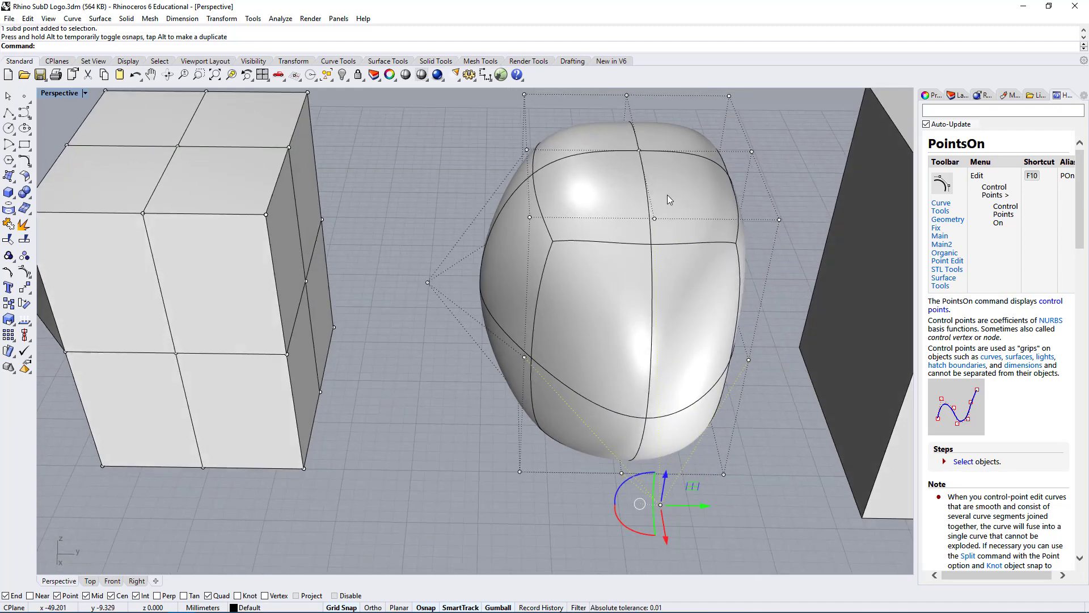
scroll(527, 406, down, 6)
scroll(474, 357, up, 4)
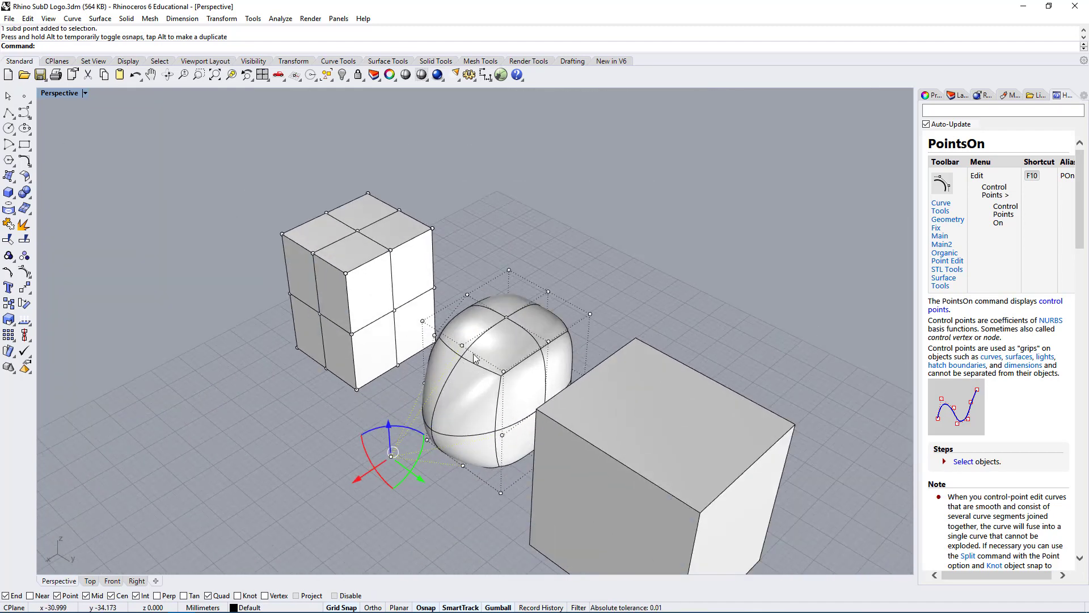
- Raise the control point at the centre of the SubD's top face slightly along the Z axis
click(507, 317)
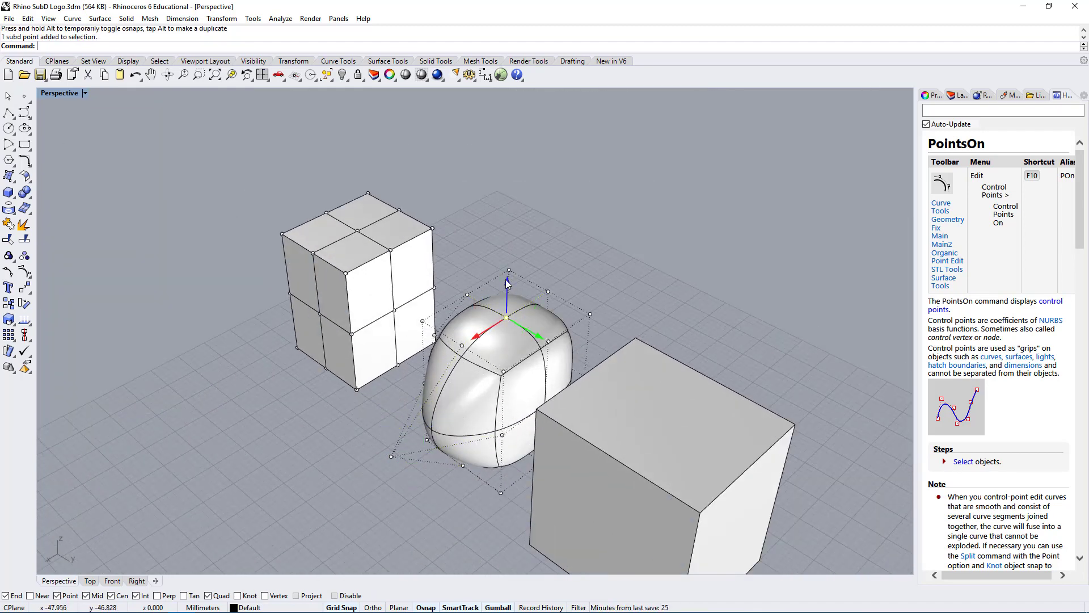
mouse_move(507, 317)
mouse_down()
mouse_move(507, 274)
mouse_move(507, 312)
mouse_up()
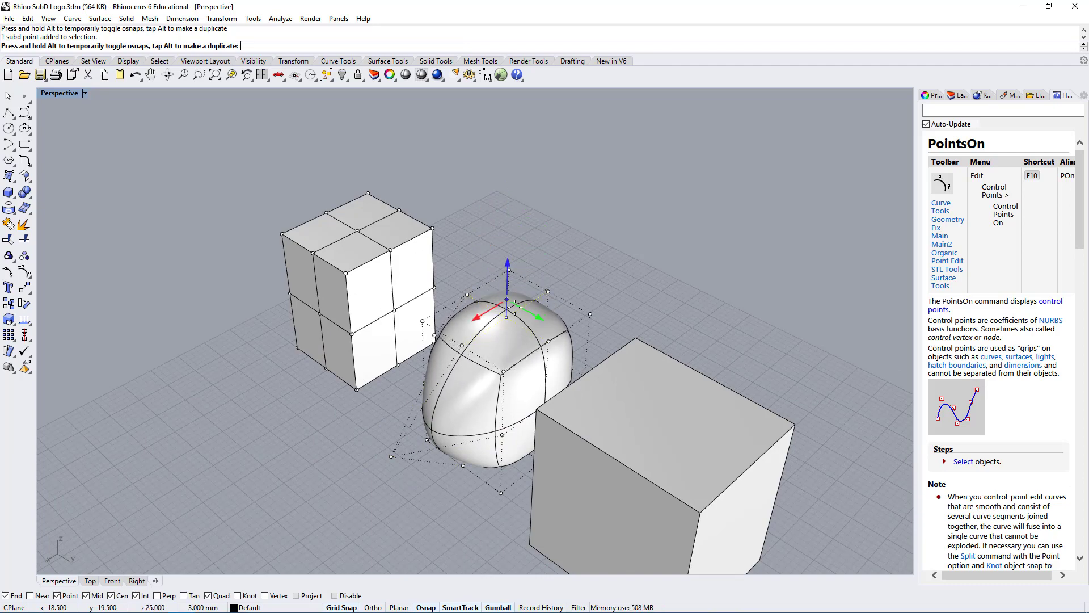
right_drag(543, 319, 565, 290)
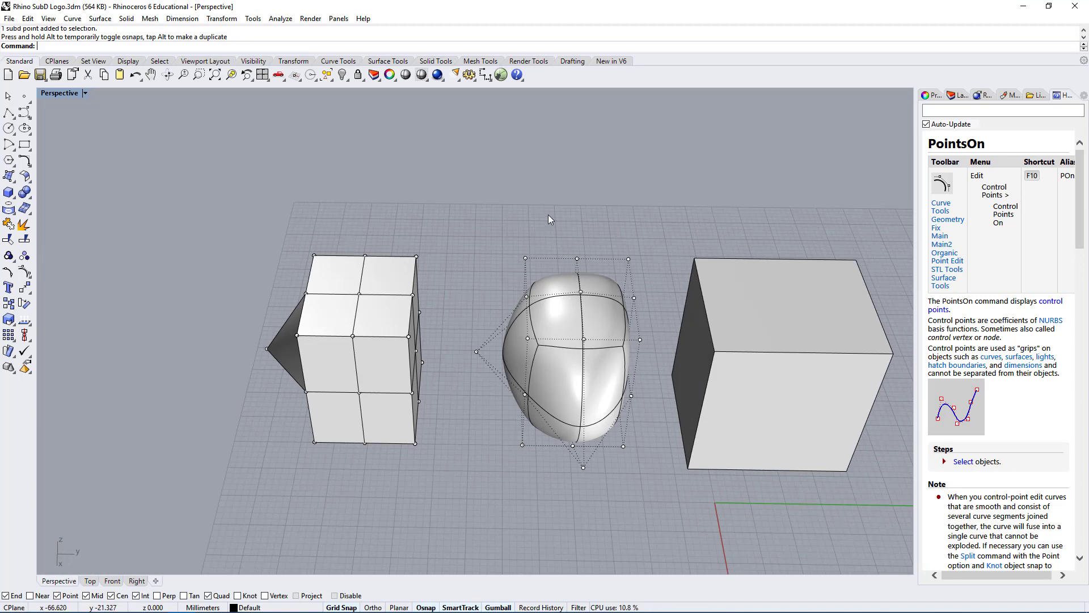
- Select the SubD's middle loop of control points and compare its layout with the original mesh's divisions
right_drag(548, 214, 558, 250)
drag(547, 206, 609, 482)
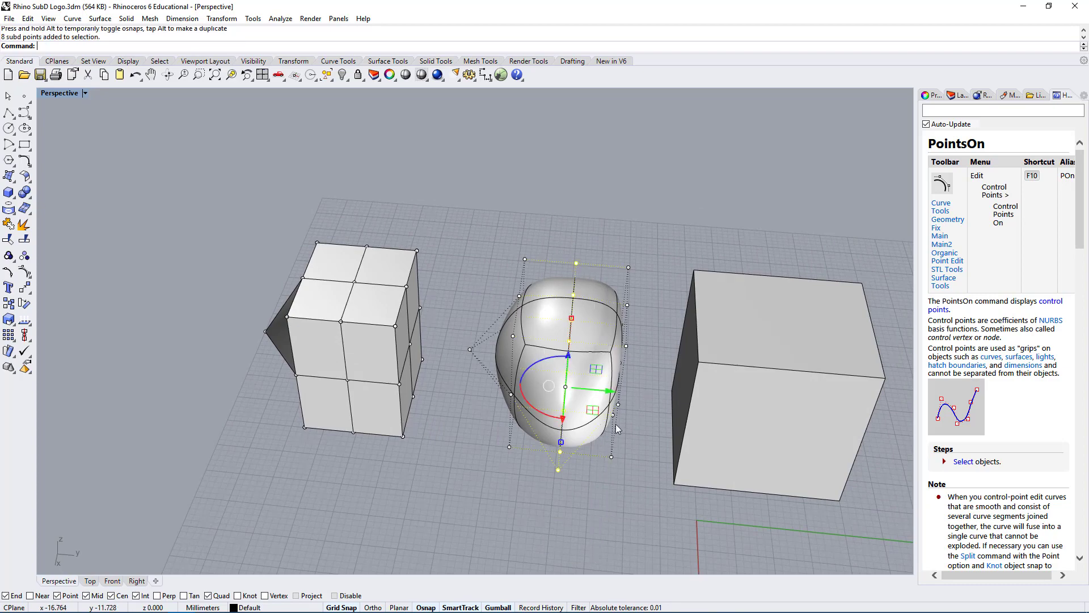
right_drag(625, 422, 626, 343)
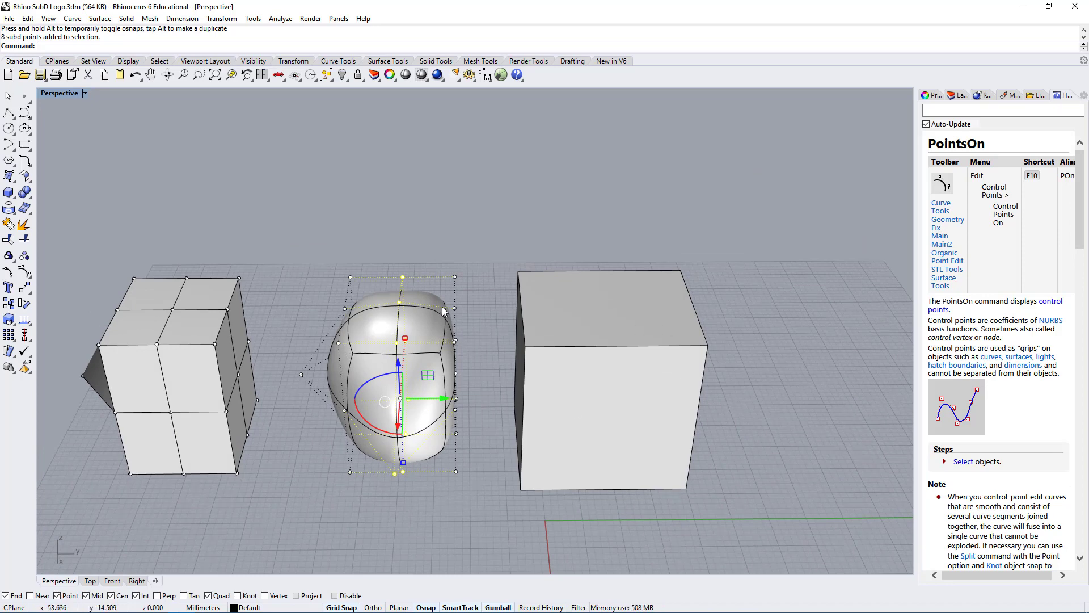
right_drag(458, 367, 363, 240)
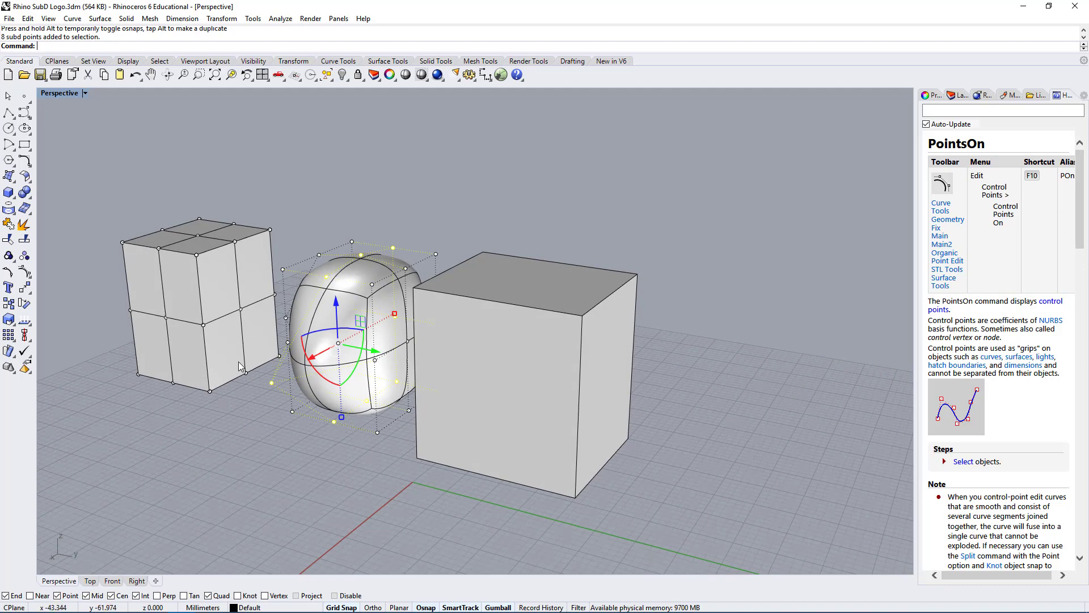
- Convert the large undivided mesh box to a SubD with SubDFromMesh, setting DeleteInput to Yes, and inspect the rounded shape
right_drag(434, 477, 791, 372)
click(692, 327)
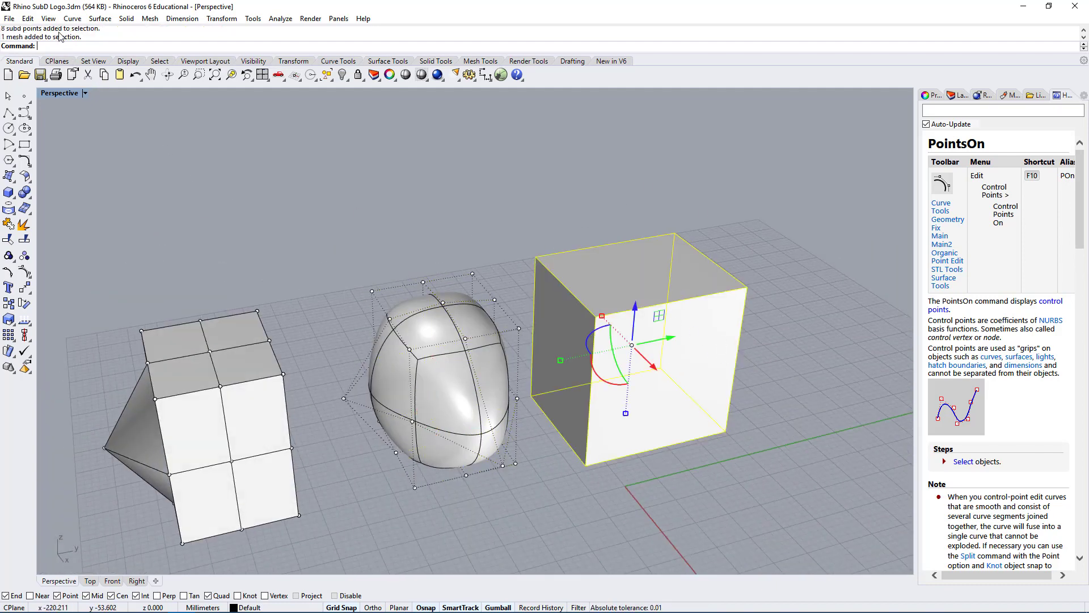
right_click(65, 50)
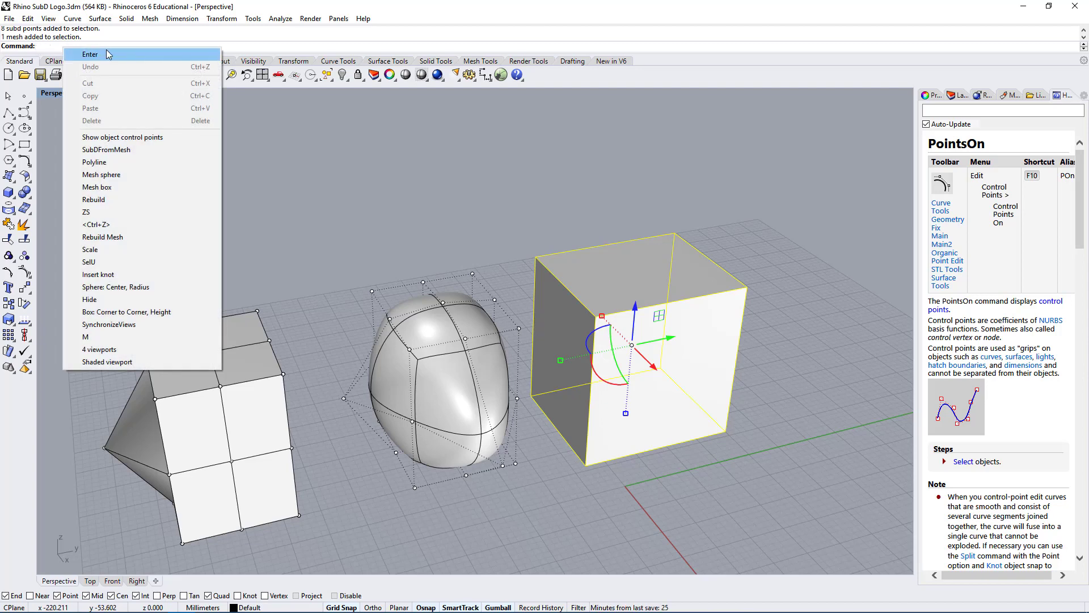
click(122, 151)
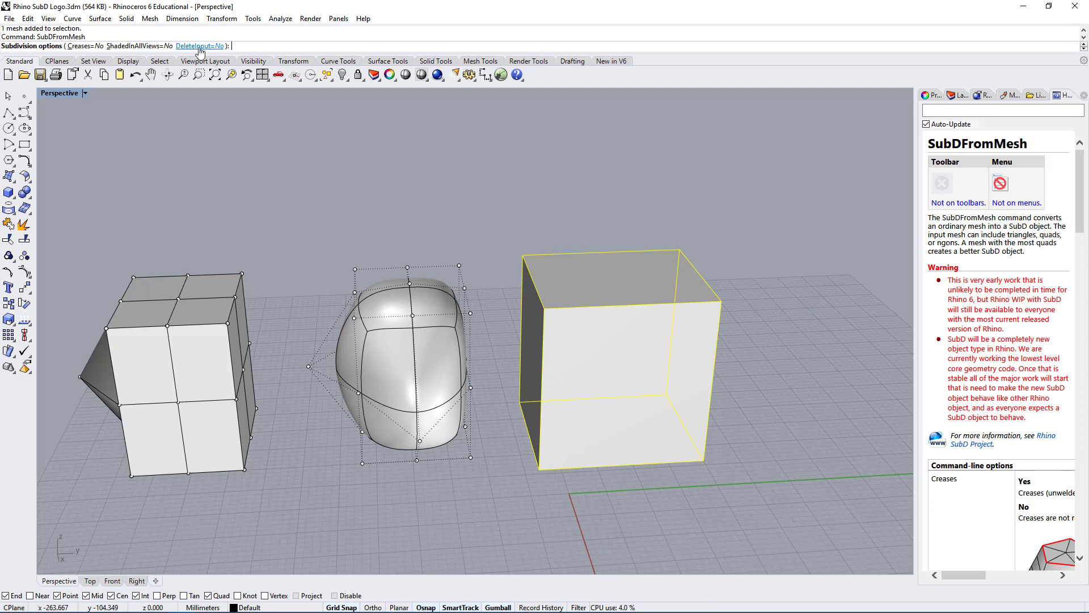
click(221, 50)
key(Return)
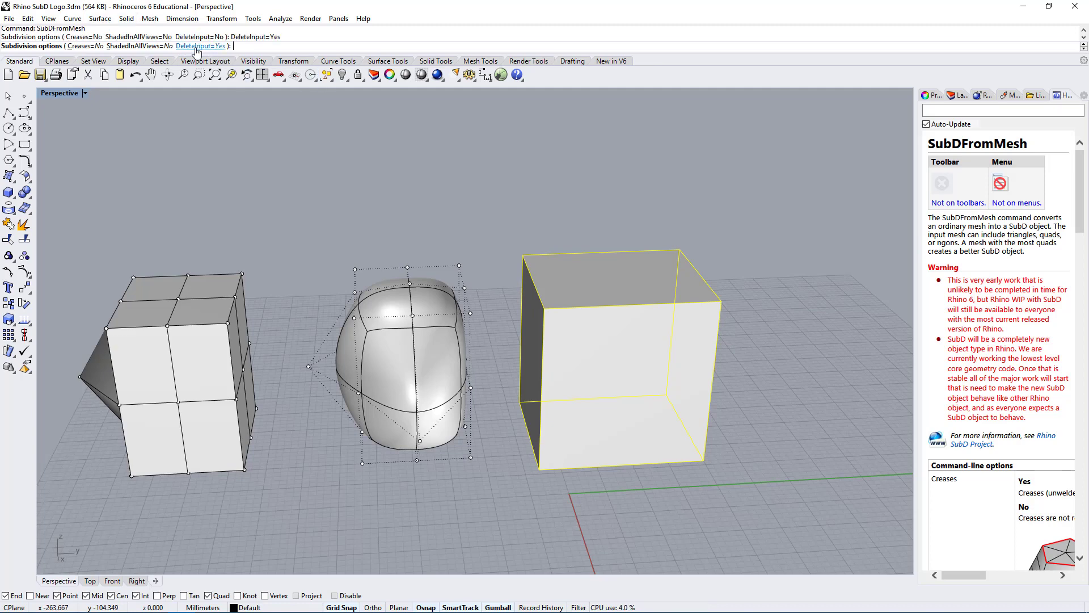
right_drag(794, 345, 699, 478)
scroll(679, 260, up, 5)
right_drag(680, 259, 608, 293)
right_click(598, 507)
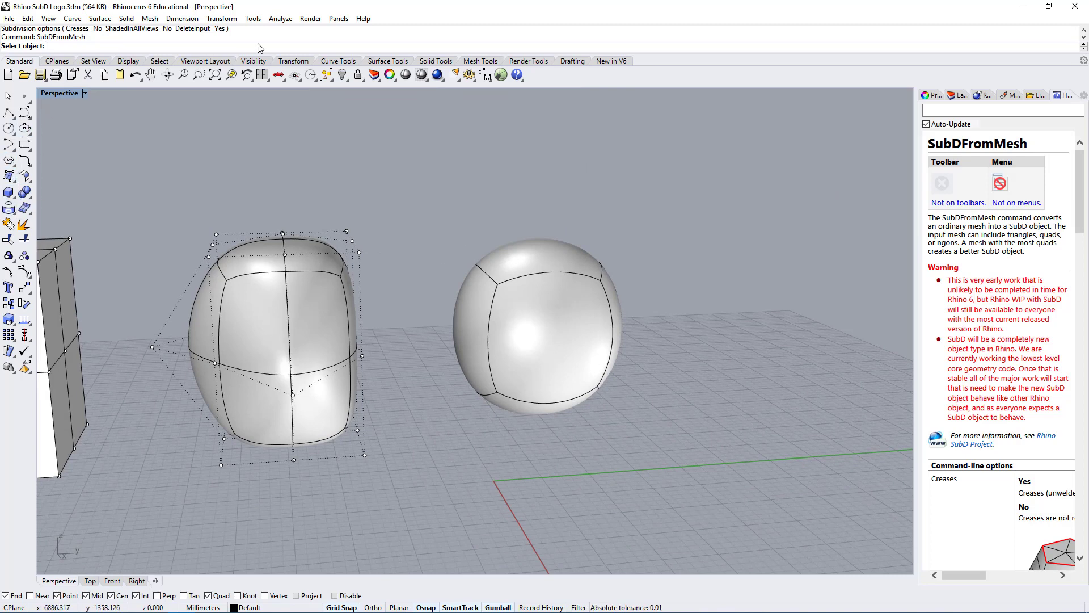
- Start a new mesh box and set its XCount, YCount and ZCount to 1 each
click(481, 61)
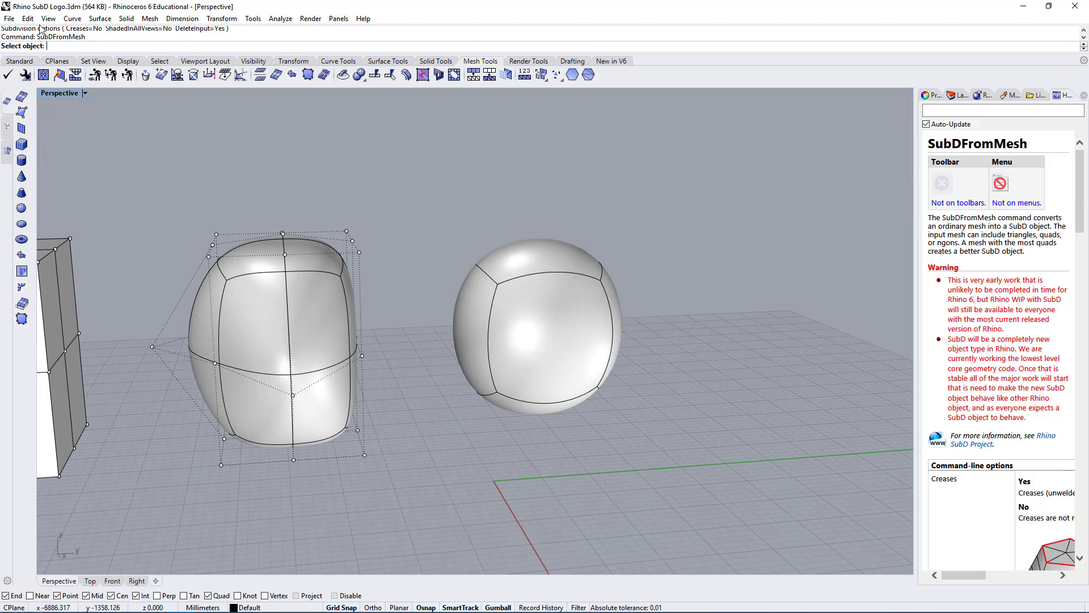
click(28, 147)
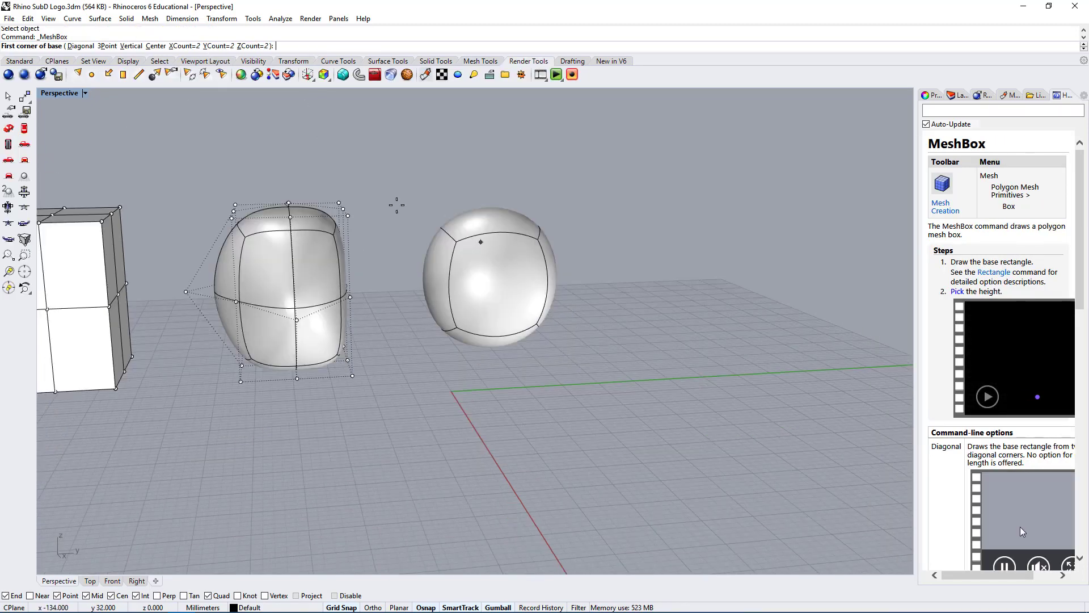
click(185, 46)
text(1)
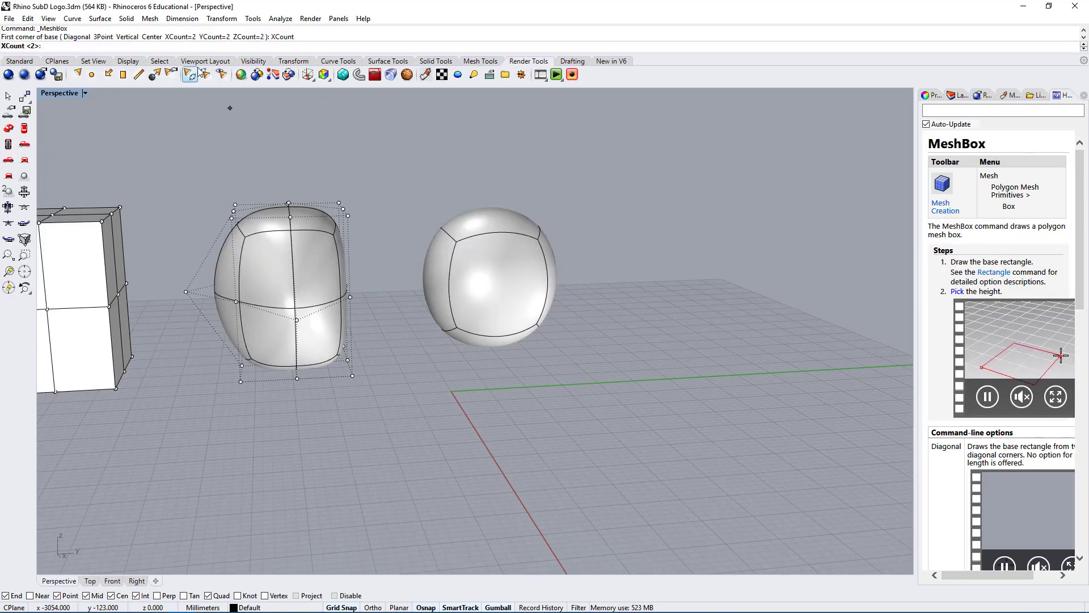
key(Return)
click(217, 46)
text(1)
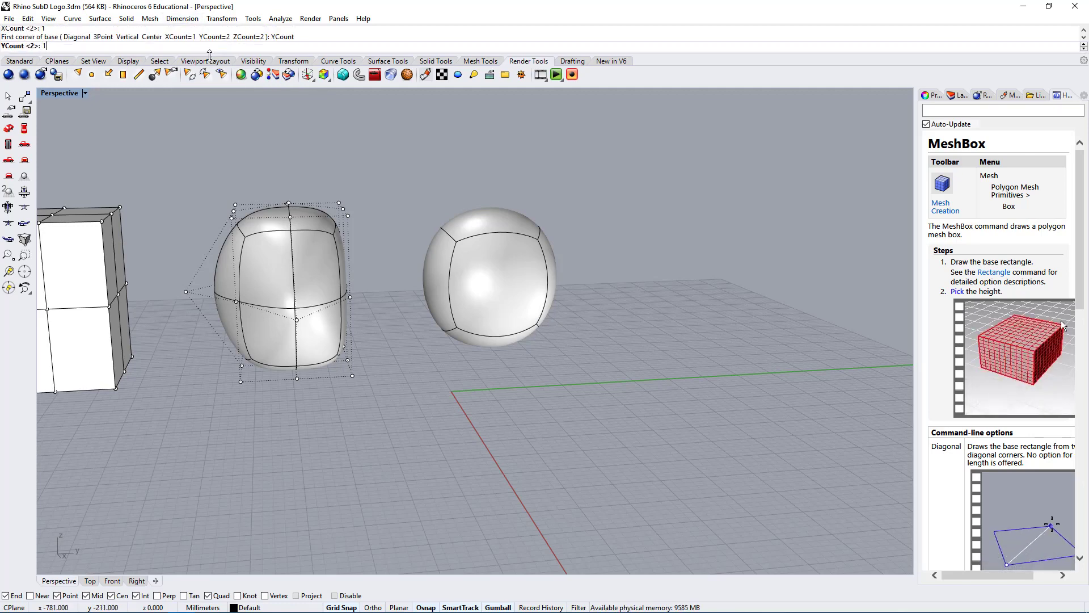
key(Return)
click(268, 46)
text(1)
key(Return)
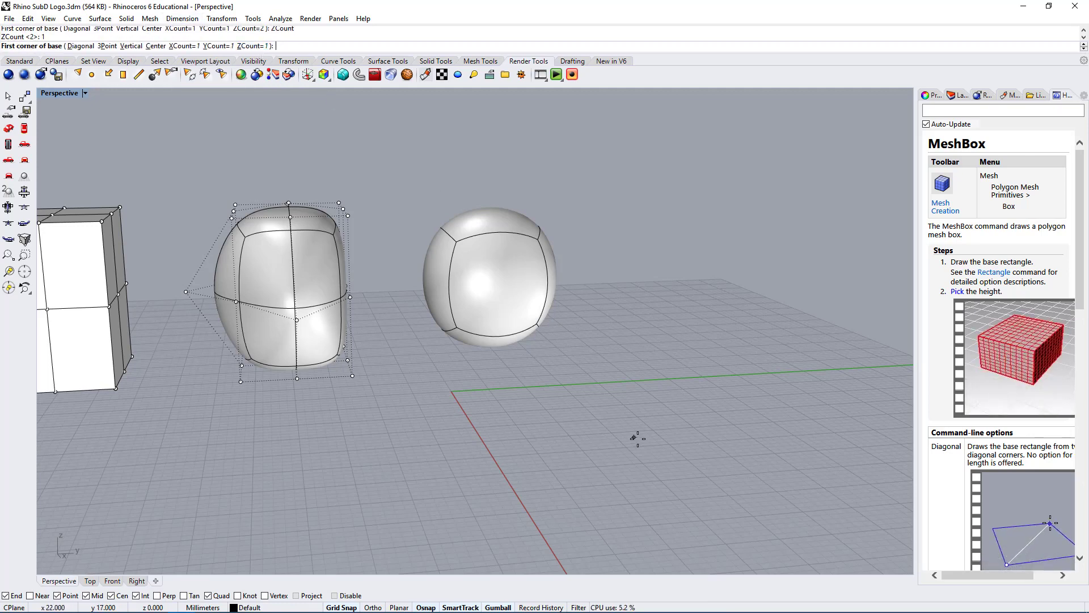
- Draw the mesh box from the origin with a 5 by 5 mm base and a height equal to its width
scroll(540, 335, down, 3)
scroll(445, 458, up, 6)
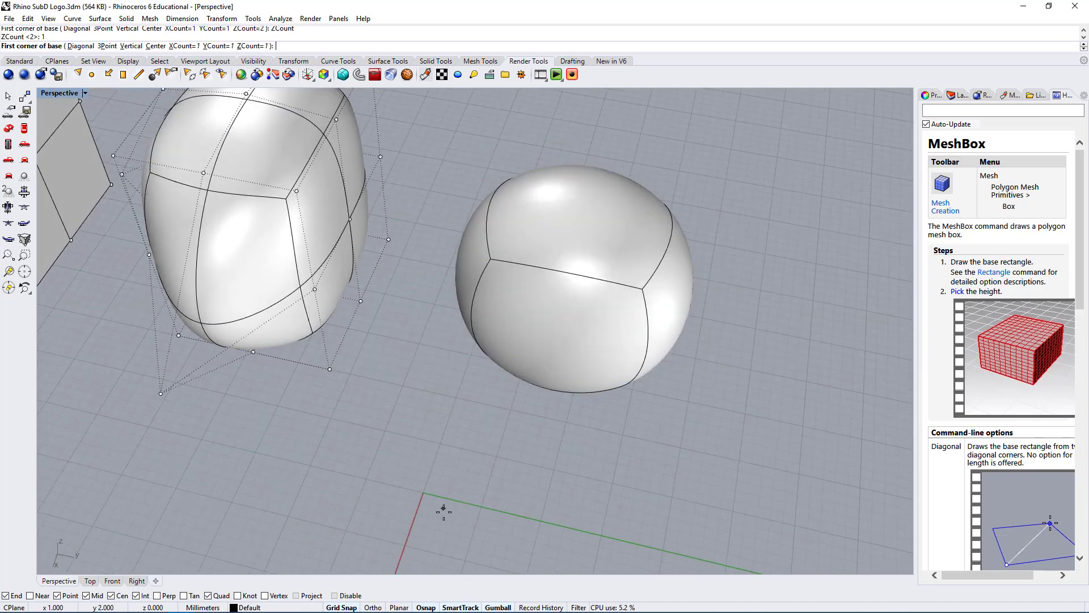
click(425, 491)
click(465, 560)
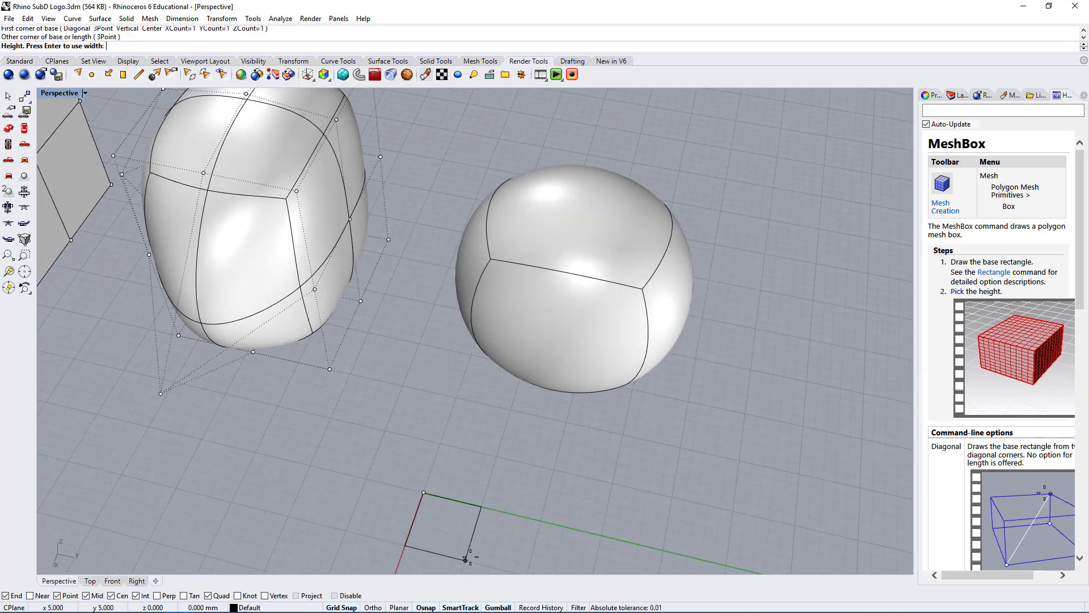
key(Return)
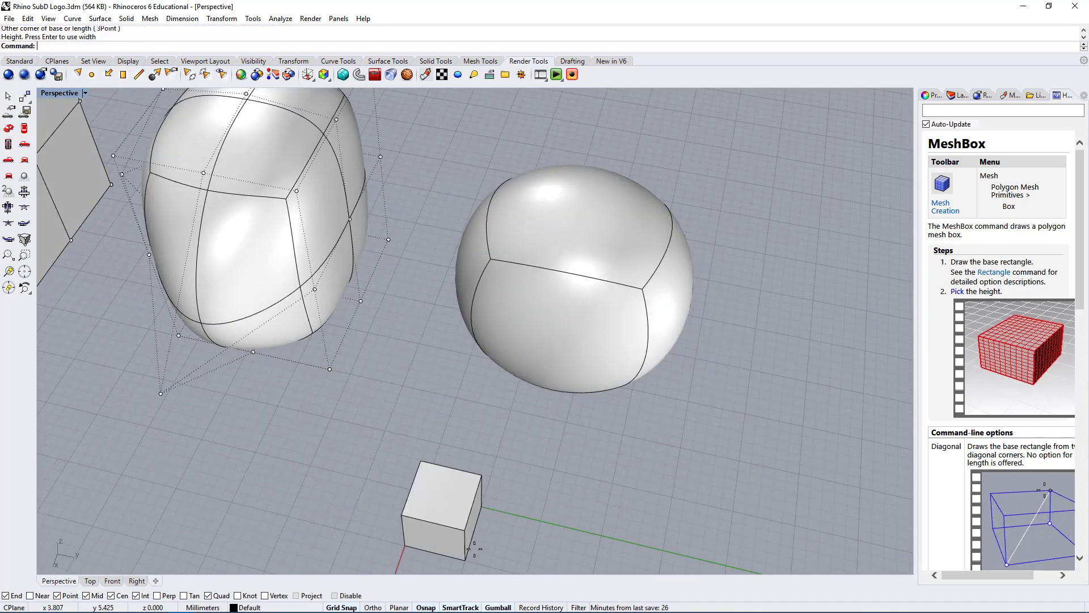
right_drag(549, 538, 511, 414)
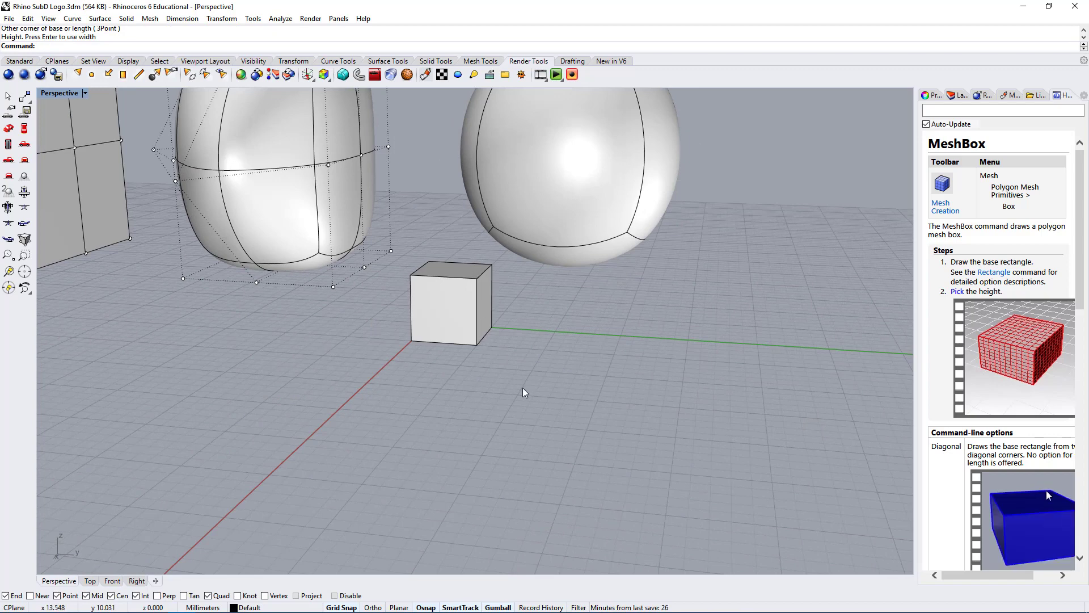
- Convert the small mesh box at the origin to a SubD with SubDFromMesh, keeping the current subdivision options
click(442, 287)
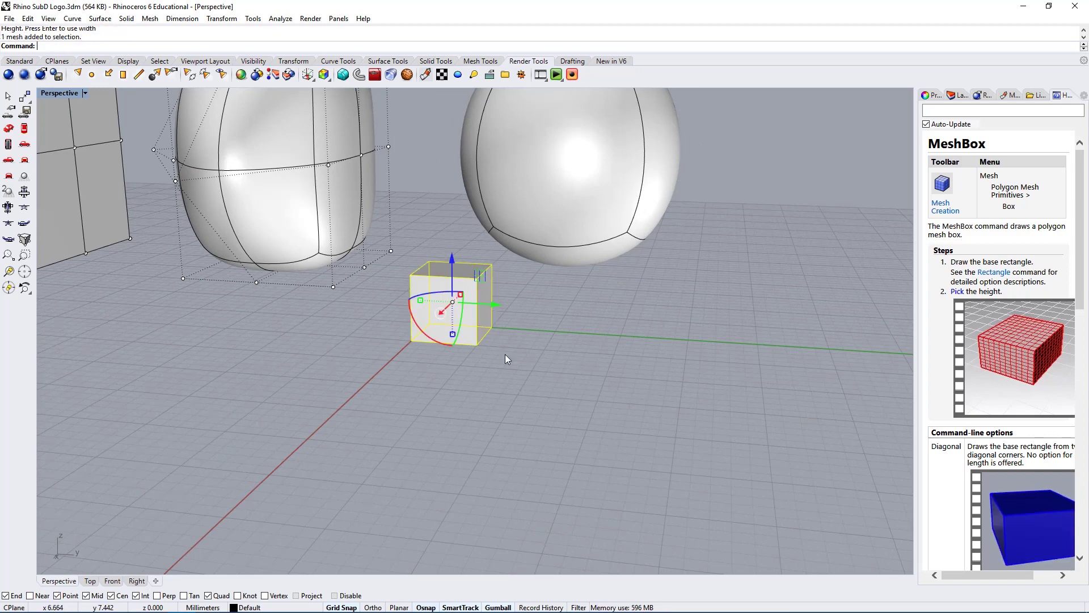
right_click(71, 48)
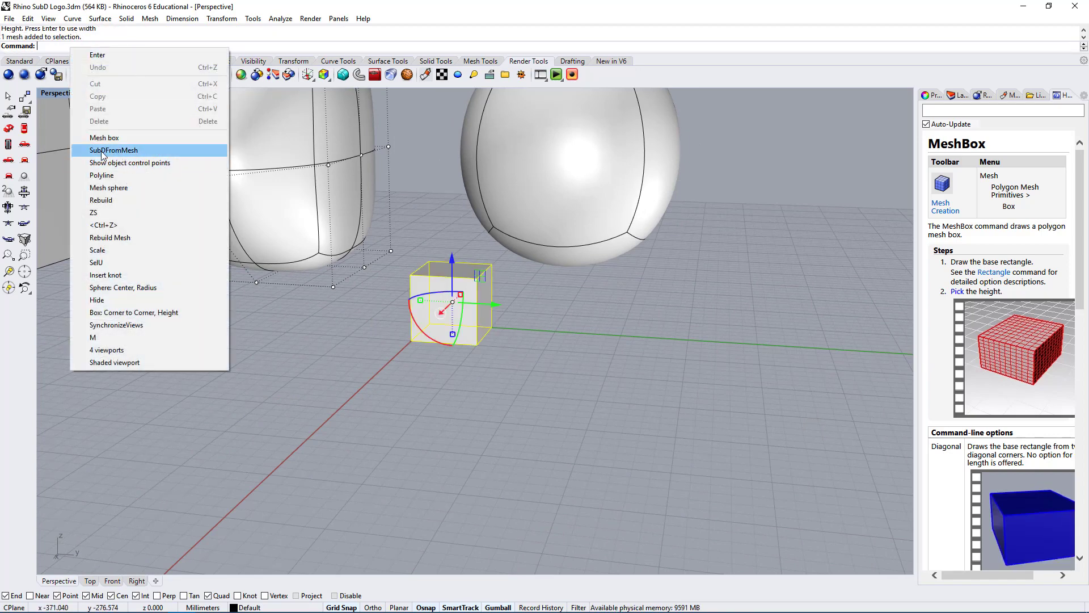
click(135, 155)
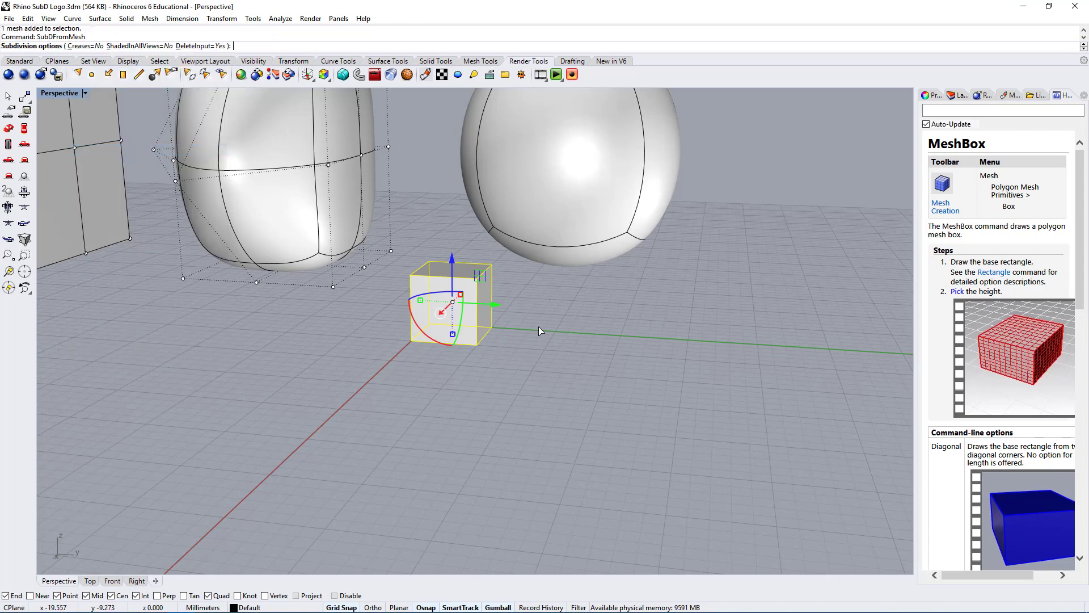
key(Return)
key(Escape)
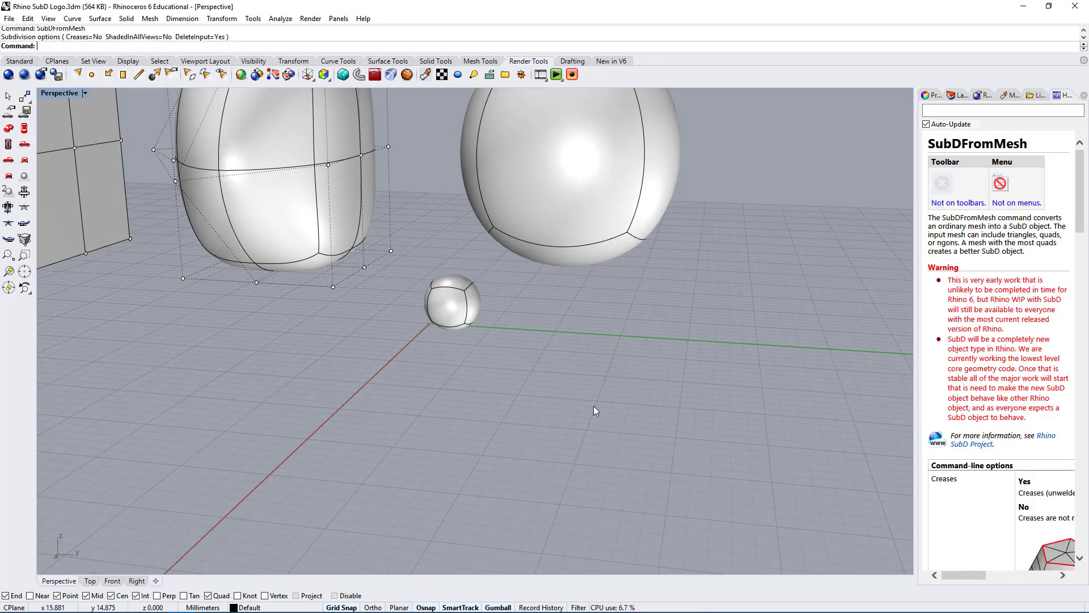
- Raise the small SubD above the origin and scale it up uniformly to nearly the size of the neighbouring rounded SubD, comparing both
right_drag(555, 323, 498, 406)
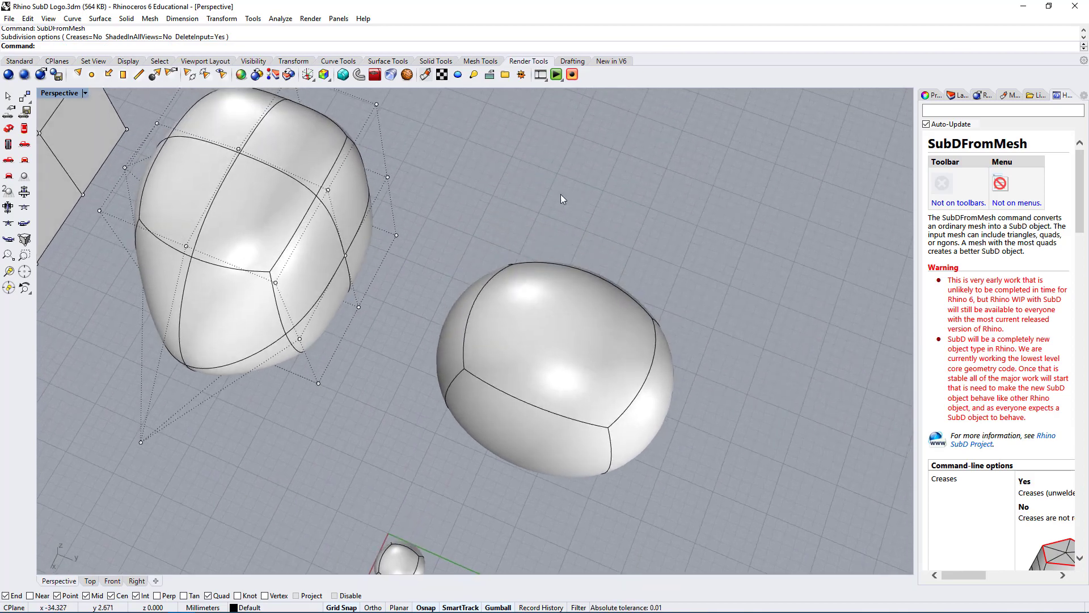
scroll(561, 197, down, 2)
scroll(433, 497, up, 5)
click(432, 494)
right_drag(531, 479, 526, 443)
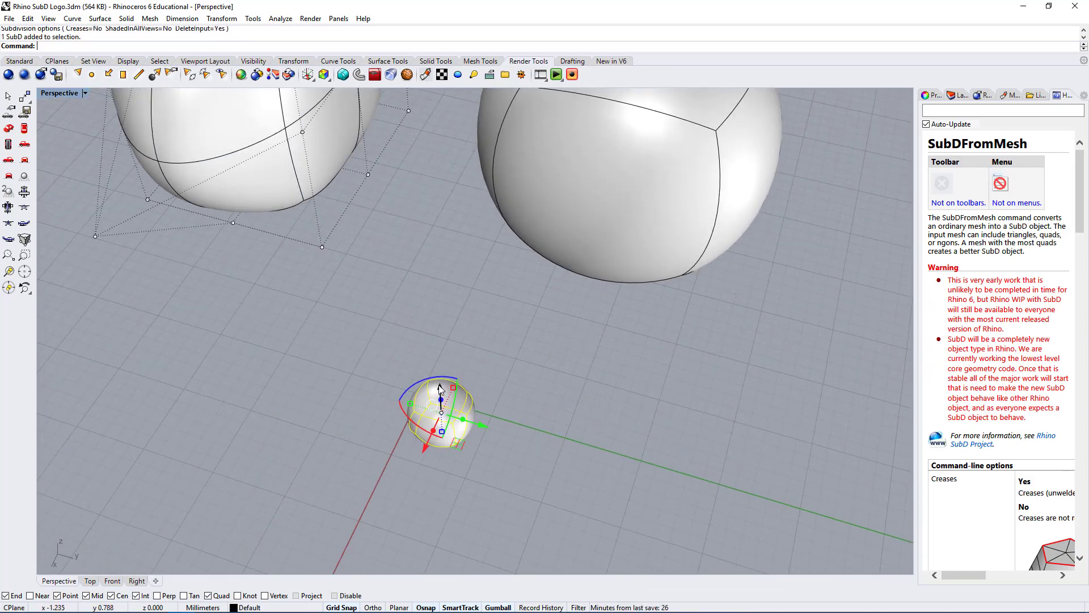
drag(448, 383, 442, 244)
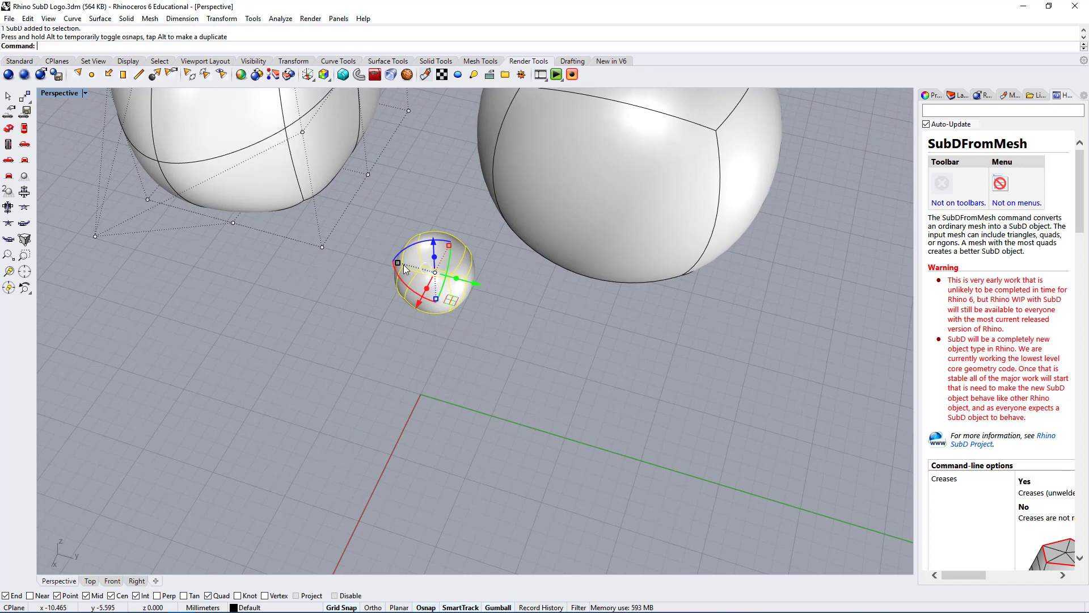
drag(398, 264, 311, 332)
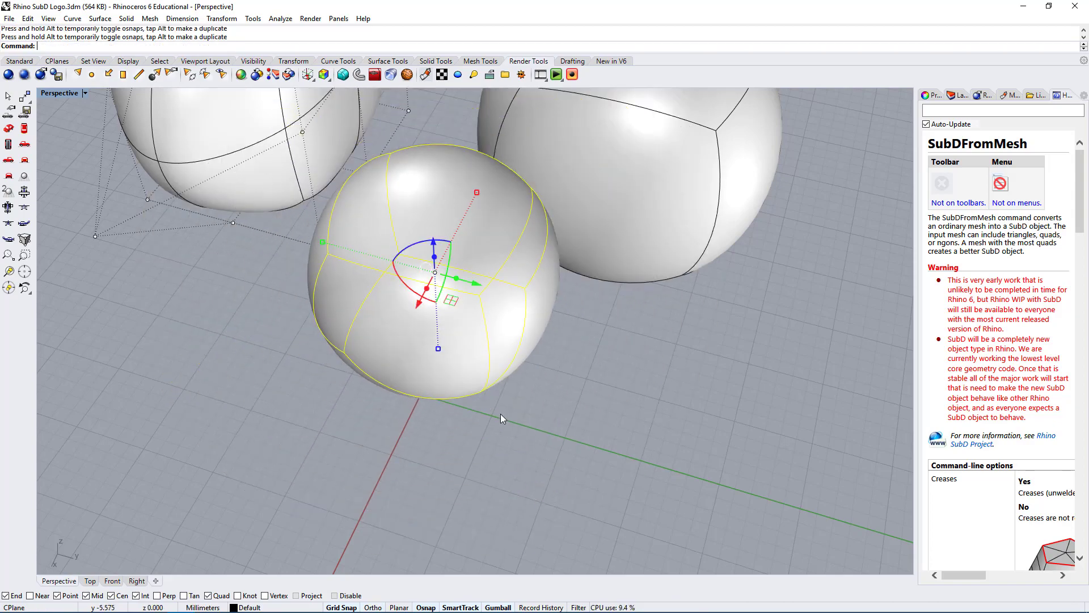
click(532, 435)
right_drag(533, 435, 740, 138)
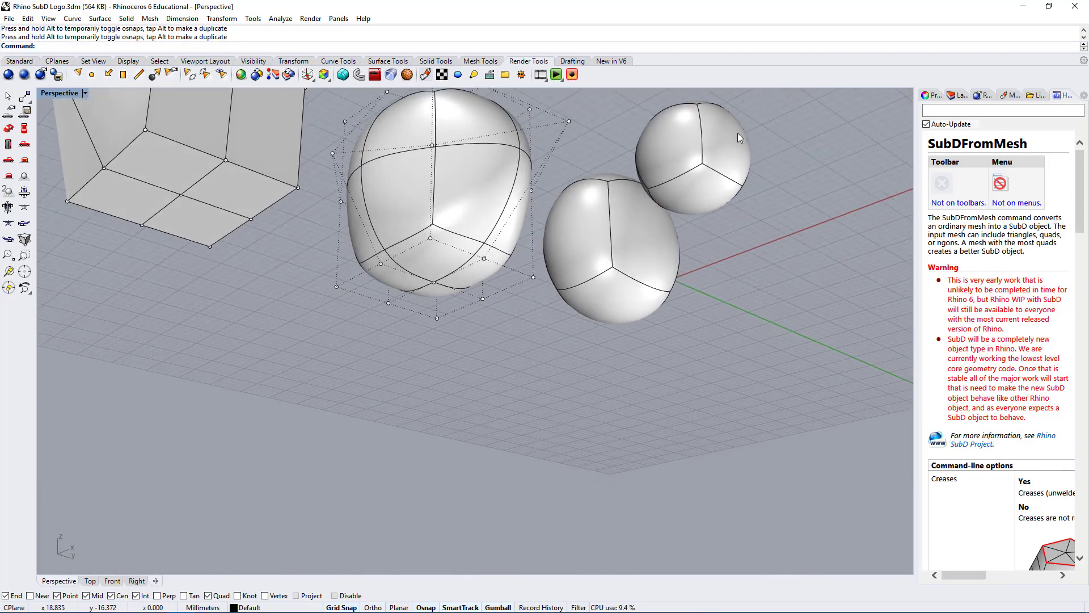
right_drag(761, 175, 644, 263)
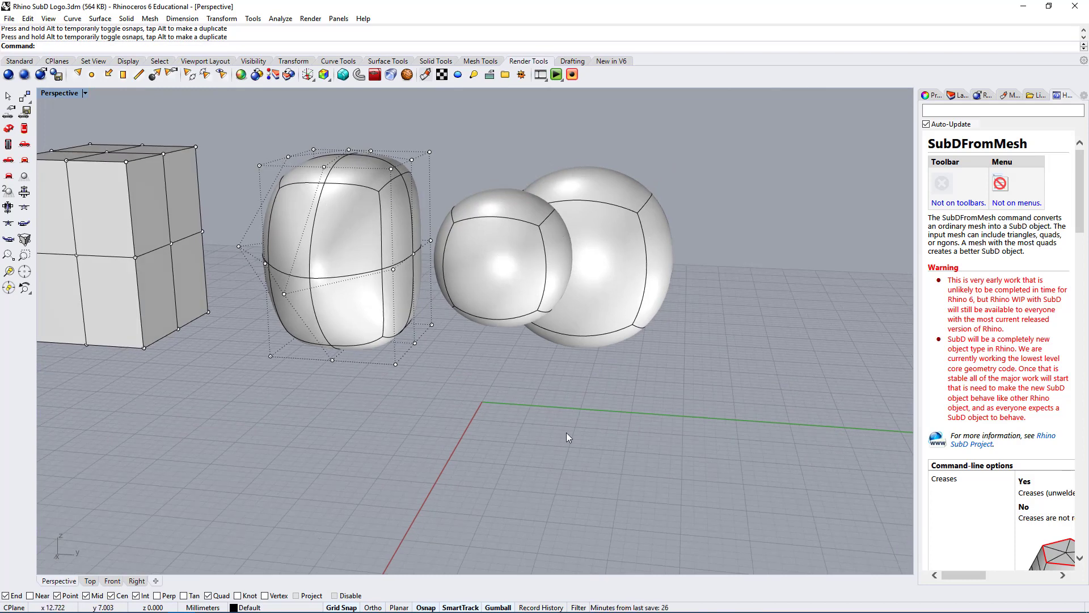
right_drag(413, 243, 361, 291)
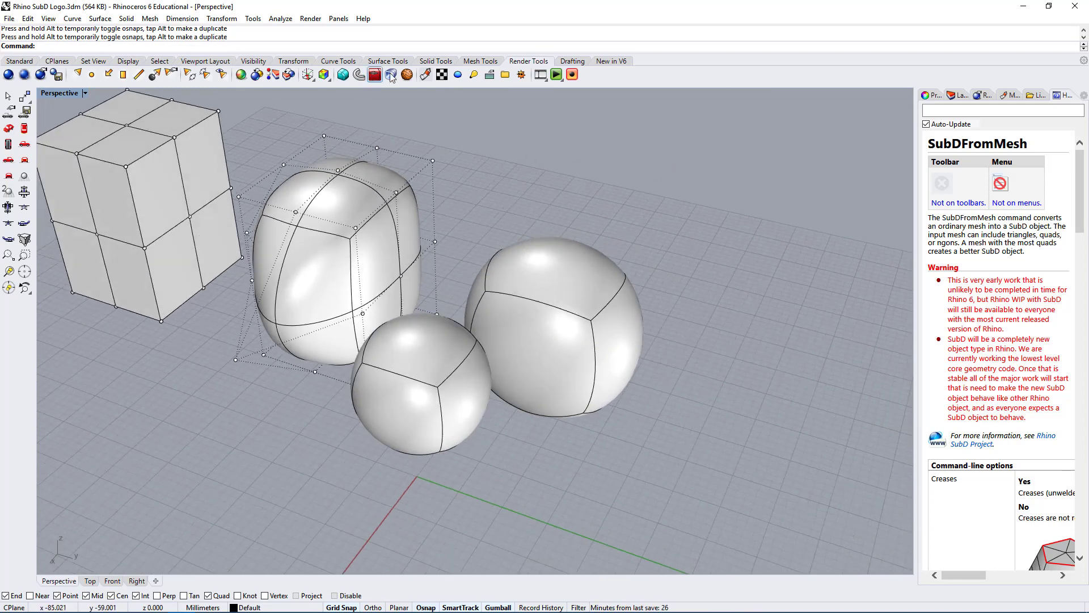
- Run Mesh on the enlarged SubD and preview the result with the polygon density near its maximum
click(474, 61)
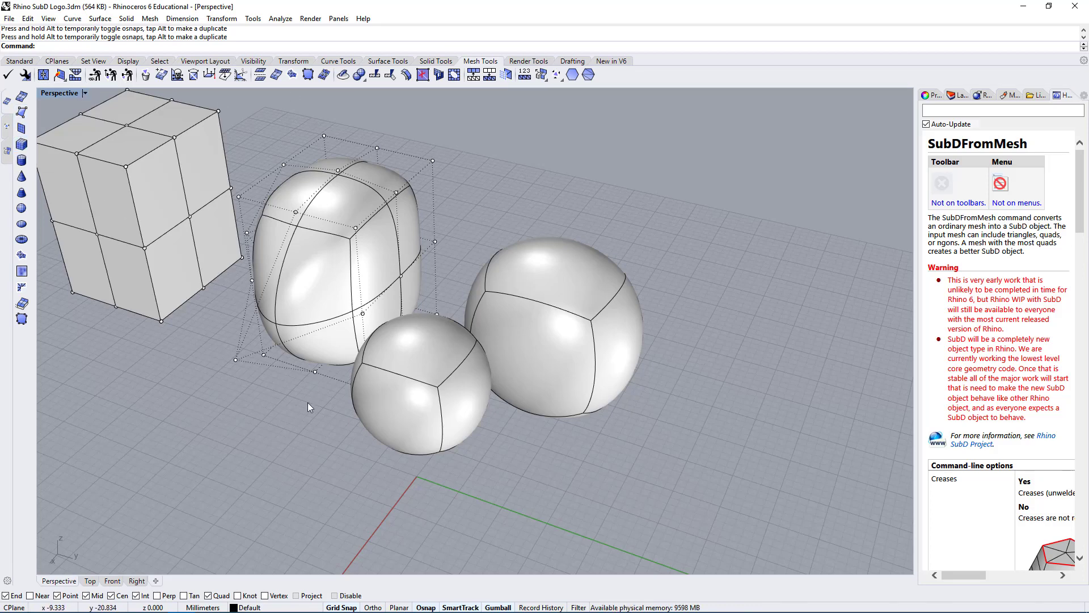
right_drag(443, 298, 467, 267)
click(457, 302)
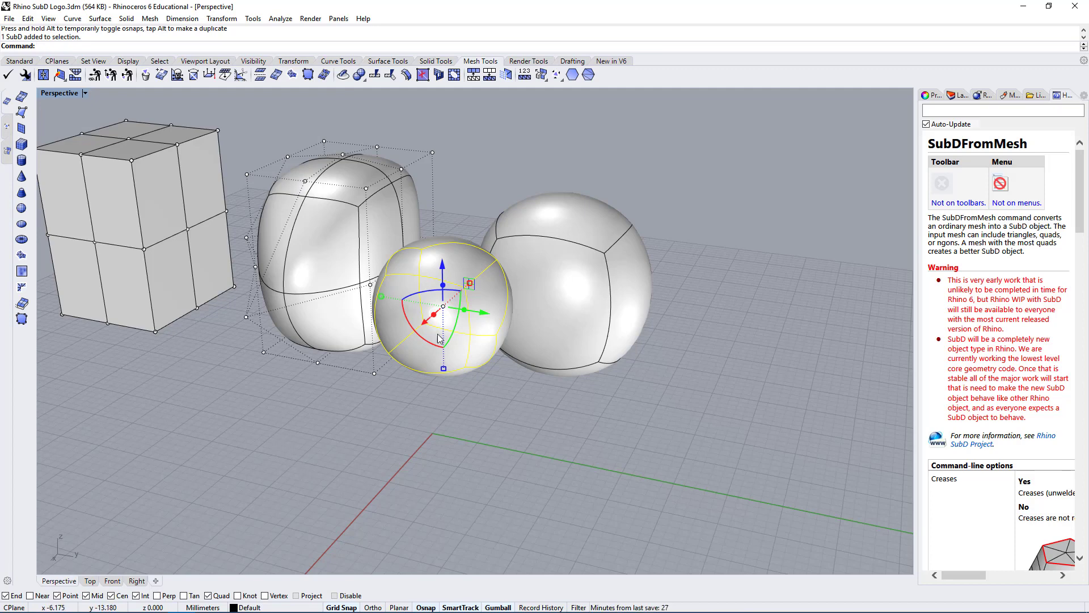
right_drag(330, 301, 329, 321)
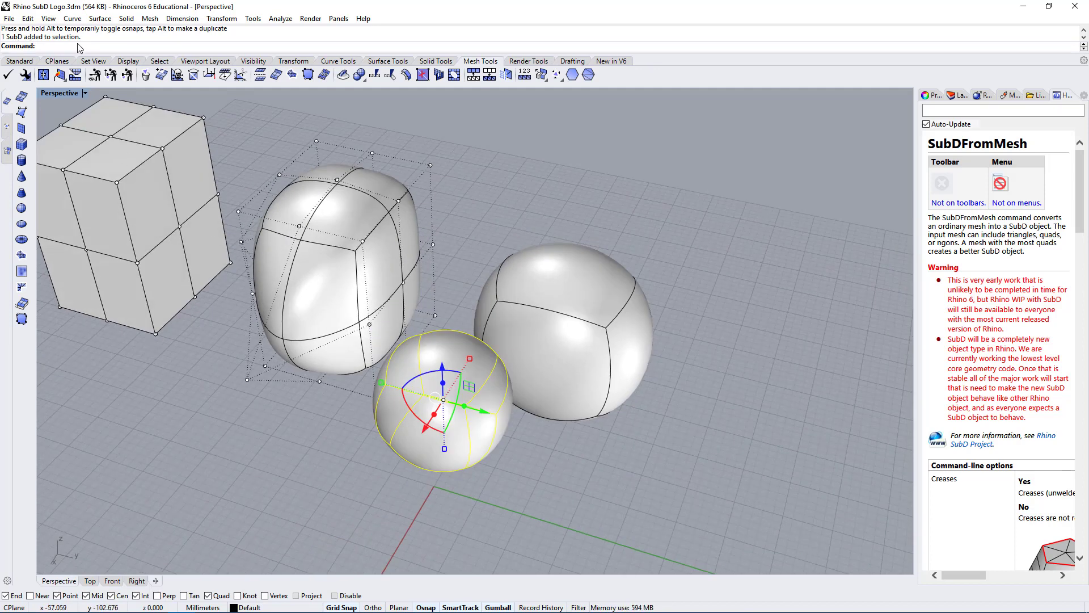
text(Mesh)
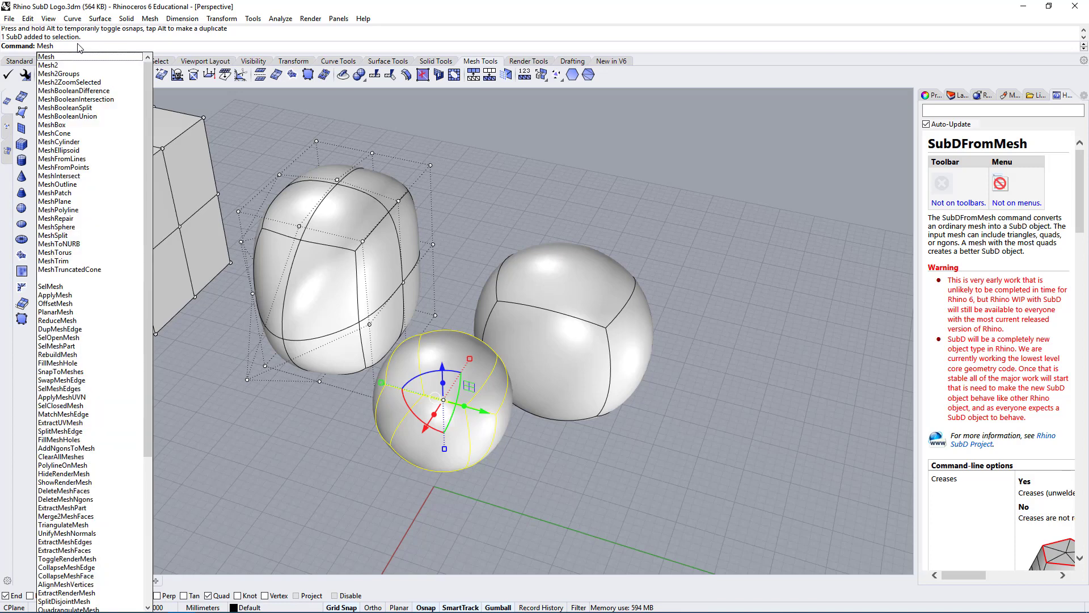
key(Return)
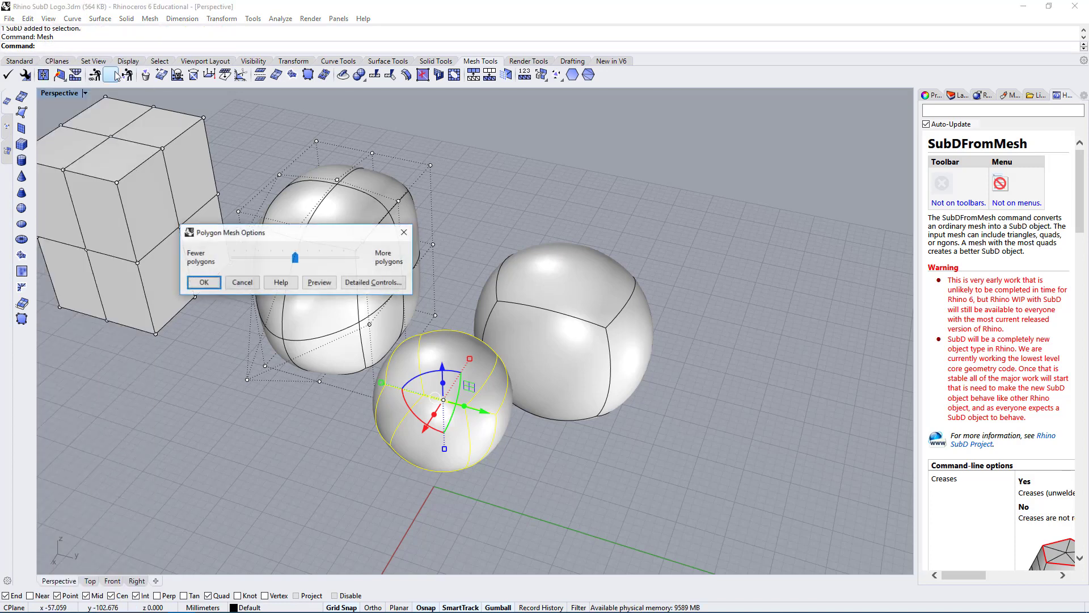
drag(251, 225, 324, 171)
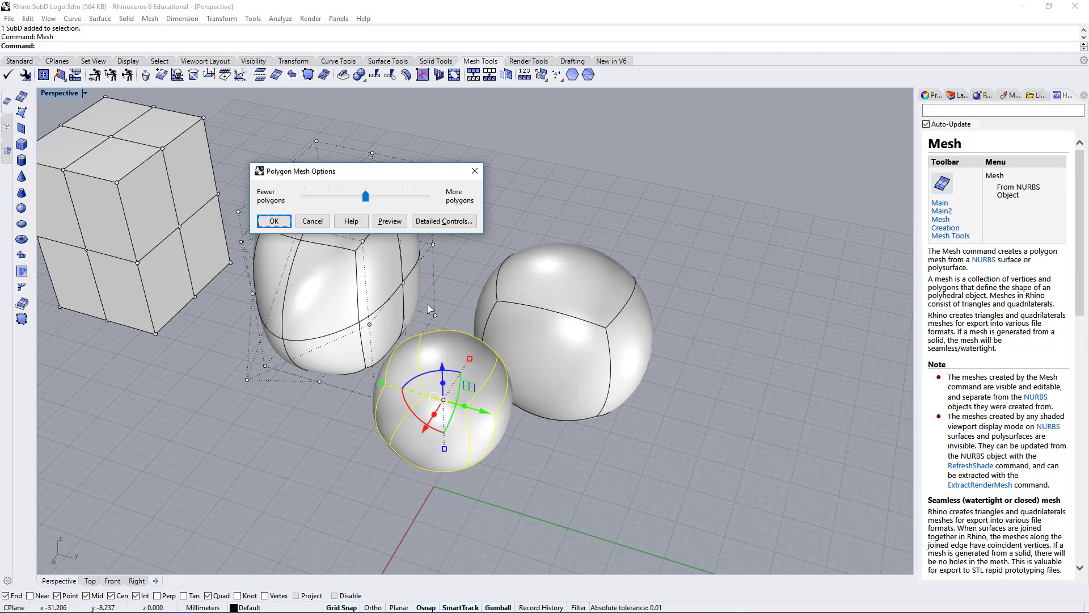
drag(365, 196, 414, 196)
click(390, 221)
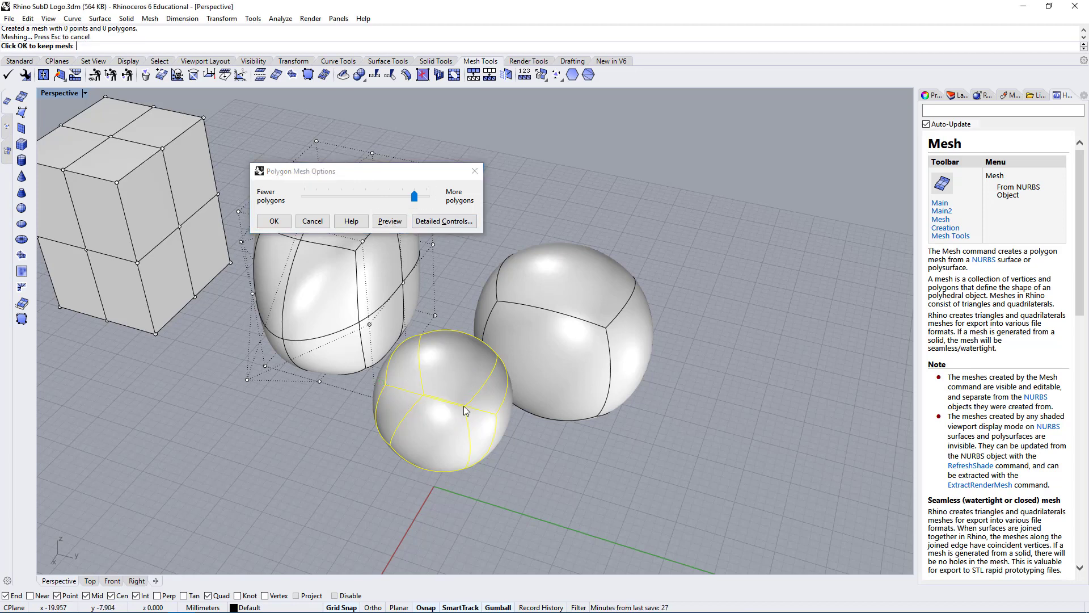
- Switch the Perspective viewport to Wireframe display to see inside the SubD
right_drag(465, 406, 528, 395)
scroll(593, 288, up, 5)
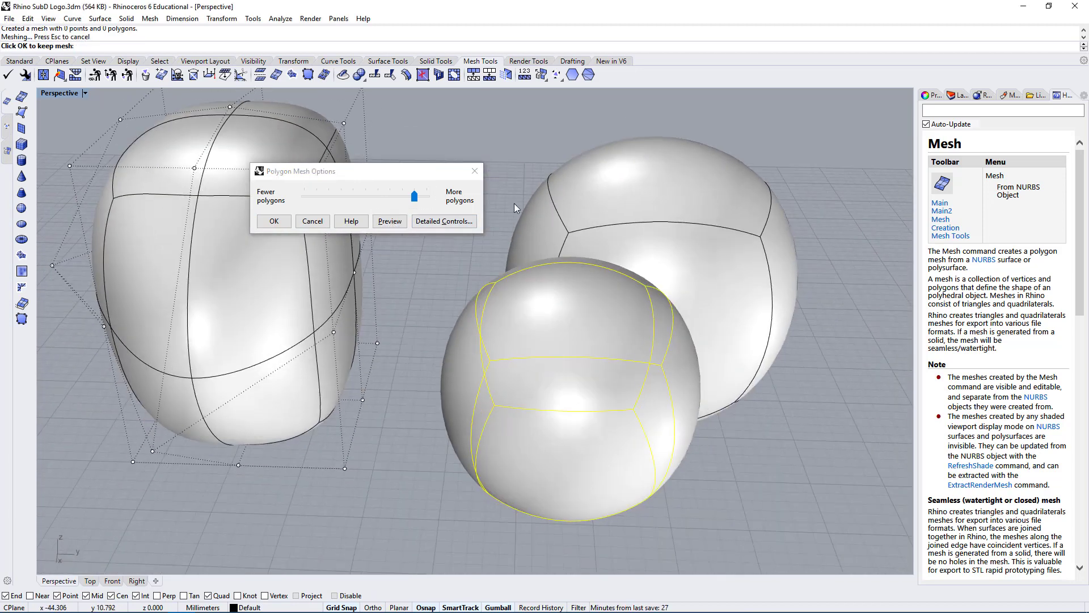
click(67, 98)
click(80, 120)
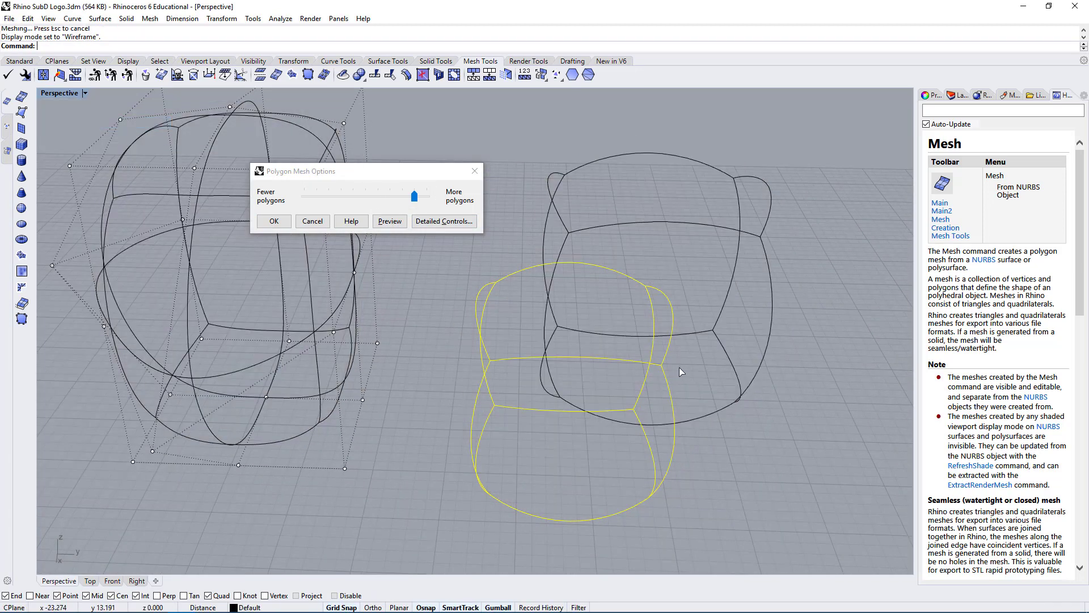
- Set the detailed mesh option Maximum edge length to 0.1 and preview the mesh
click(441, 224)
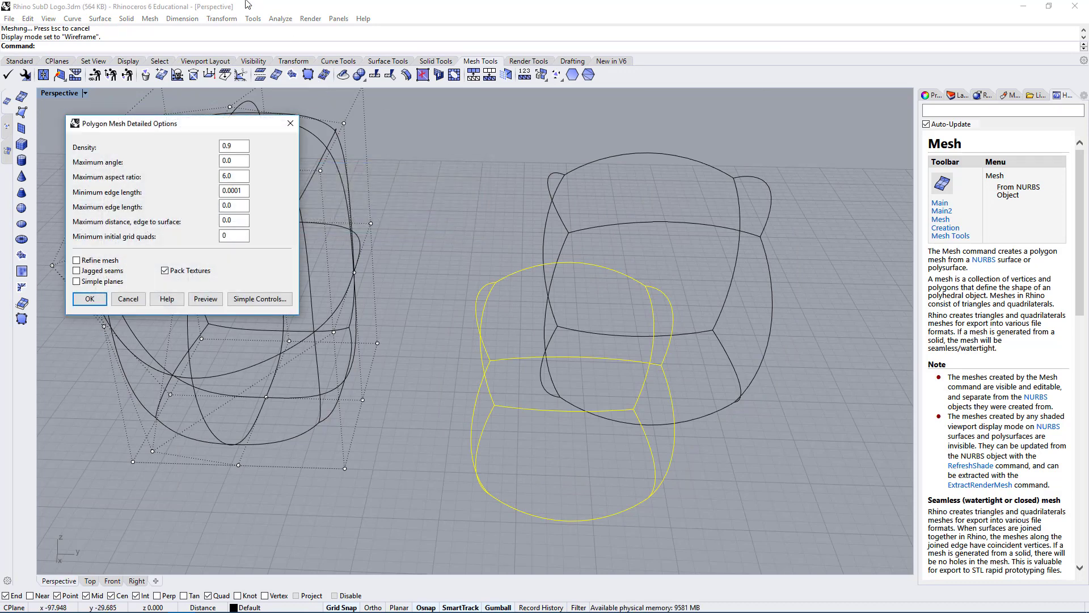
drag(173, 128, 228, 99)
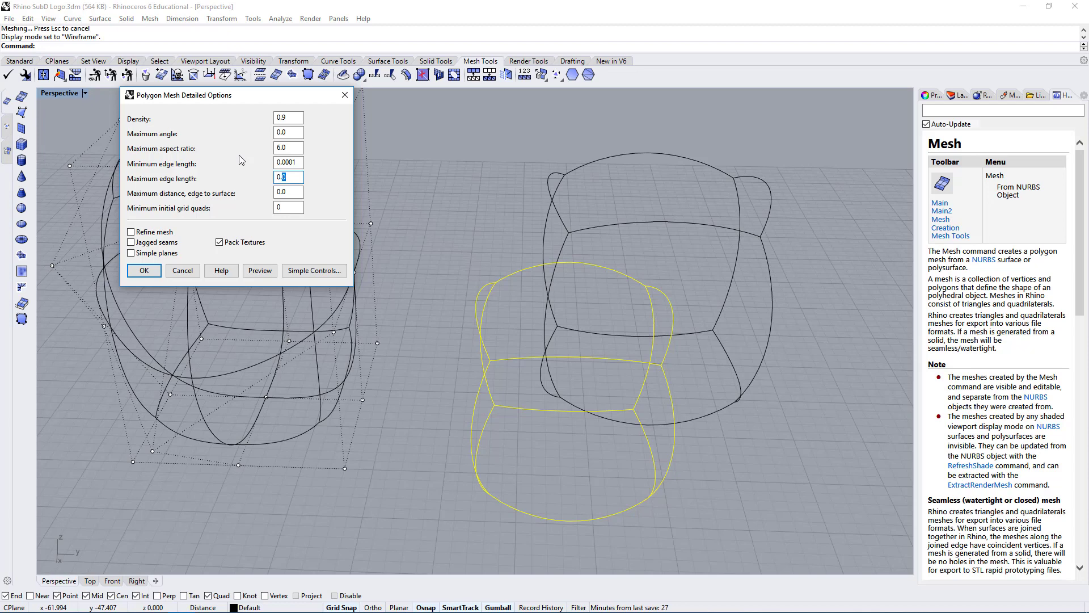
text(1)
key(shift+Tab)
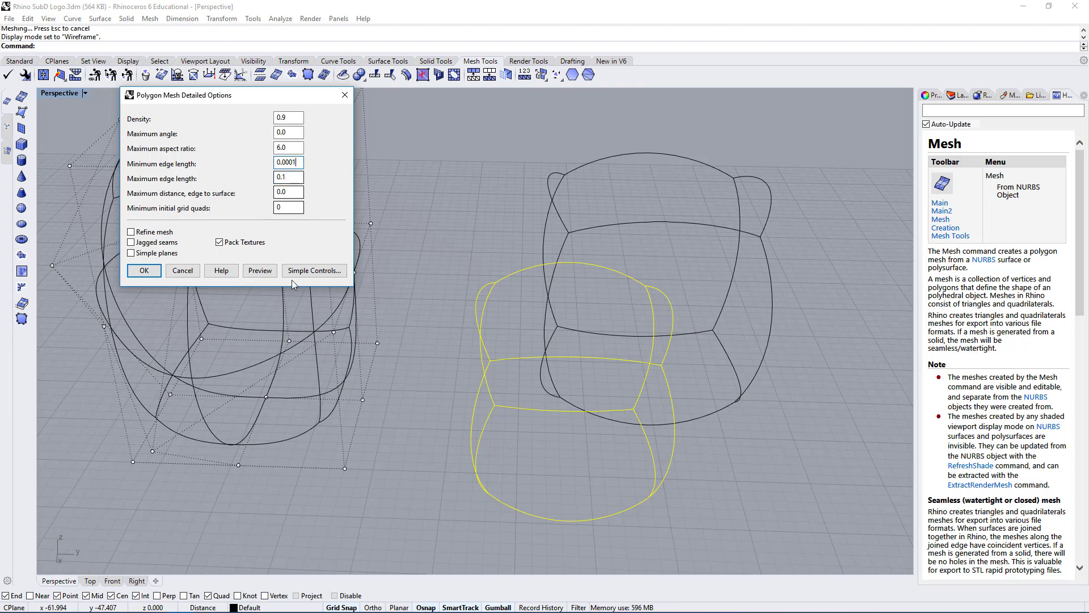
click(259, 271)
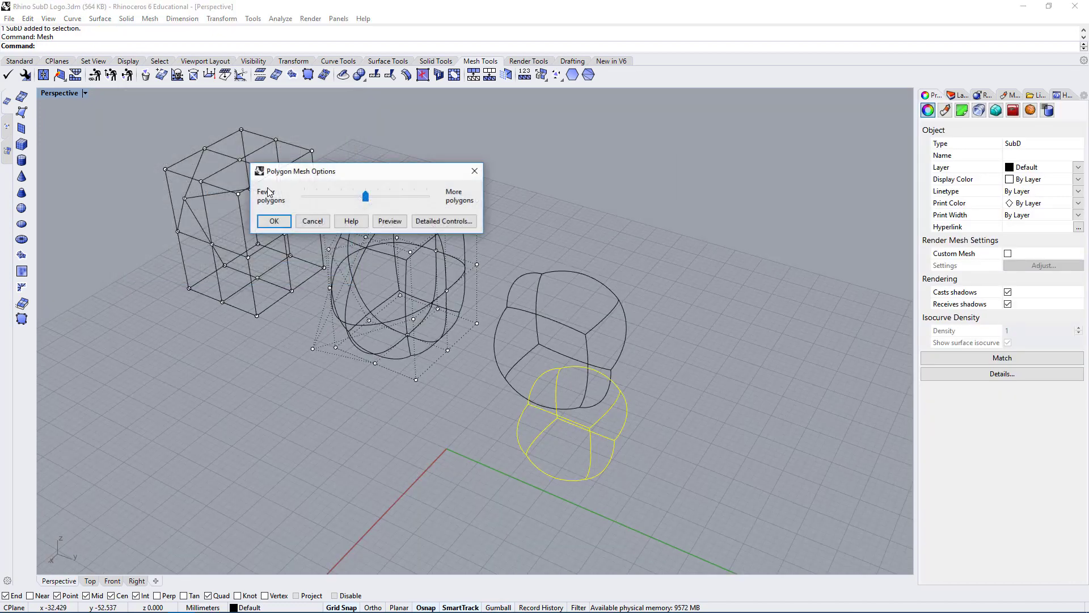
- Create a mesh from the enlarged SubD using the fewest polygons setting
drag(373, 198, 311, 197)
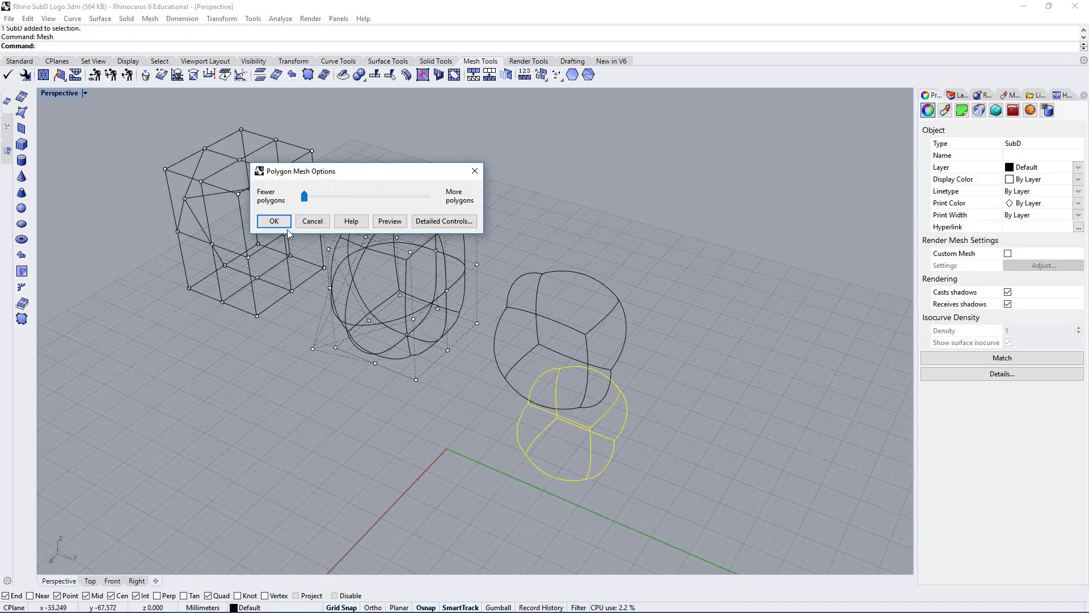
click(274, 220)
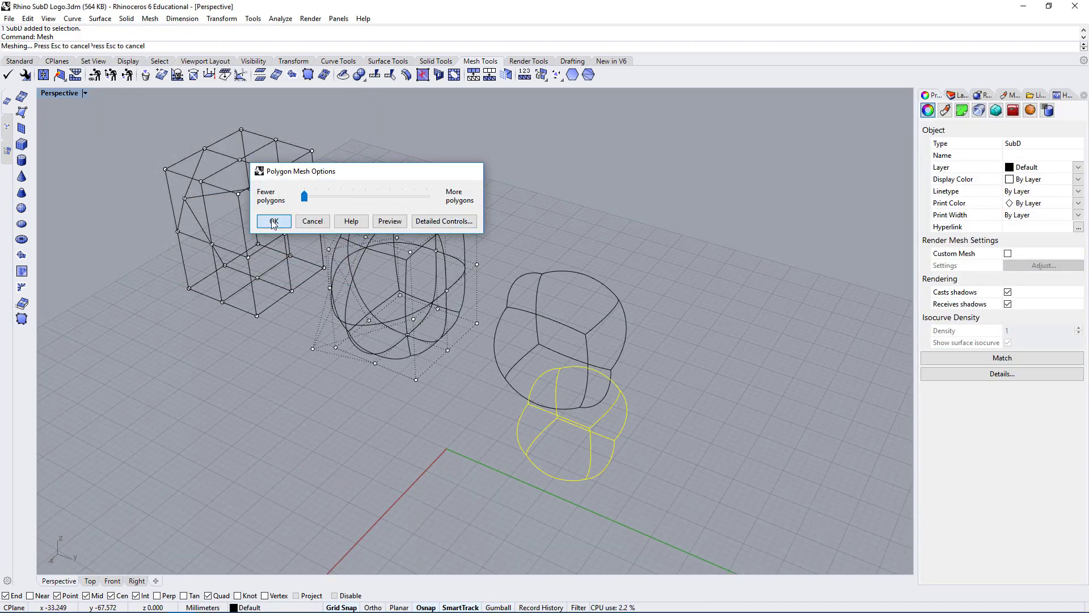
right_drag(769, 380, 630, 339)
scroll(734, 232, up, 6)
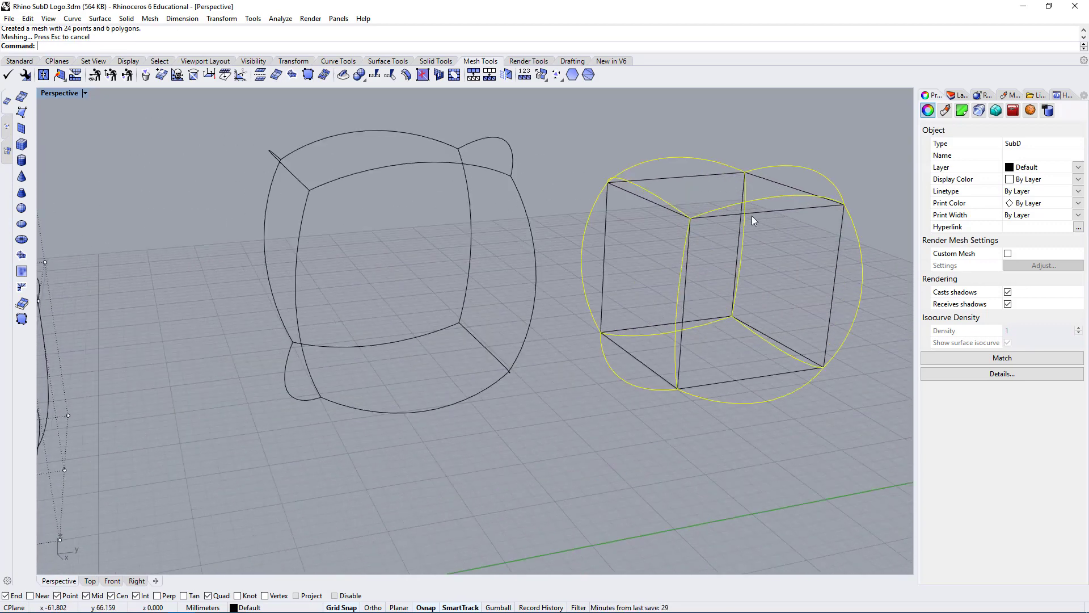
- Move the new cube mesh out of the SubD along the Y axis, toward the larger SubD
click(749, 223)
scroll(755, 237, down, 3)
right_drag(755, 238, 732, 255)
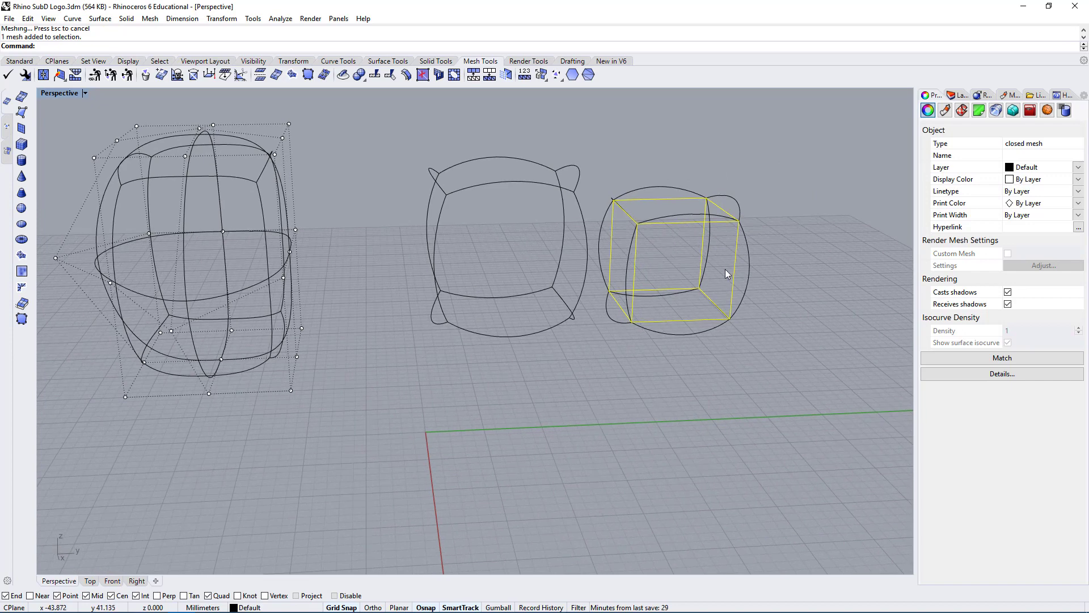
text(m)
key(Return)
scroll(686, 353, down, 2)
right_drag(709, 307, 666, 357)
click(595, 504)
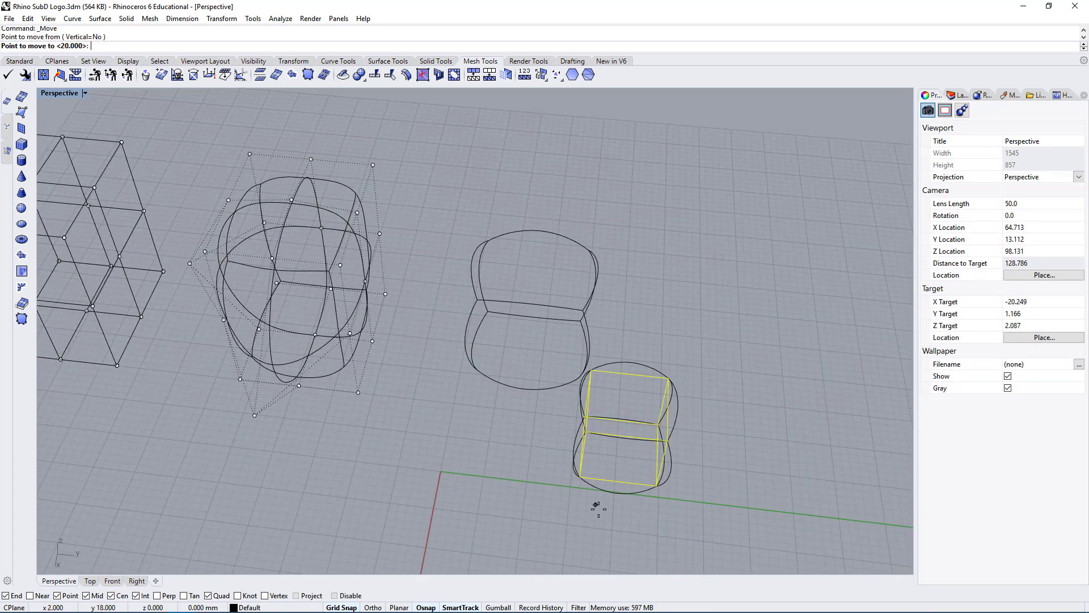
shift+click(445, 501)
- Deselect the cube mesh and return the Perspective viewport to Shaded display
click(541, 538)
right_drag(541, 538, 485, 389)
middle_click(485, 391)
click(520, 393)
- Try to mesh the small SubD again using the maximum polygons setting
mouse_move(578, 419)
right_down()
mouse_move(675, 414)
mouse_move(697, 363)
right_up()
click(698, 351)
text(Mesh)
key(Return)
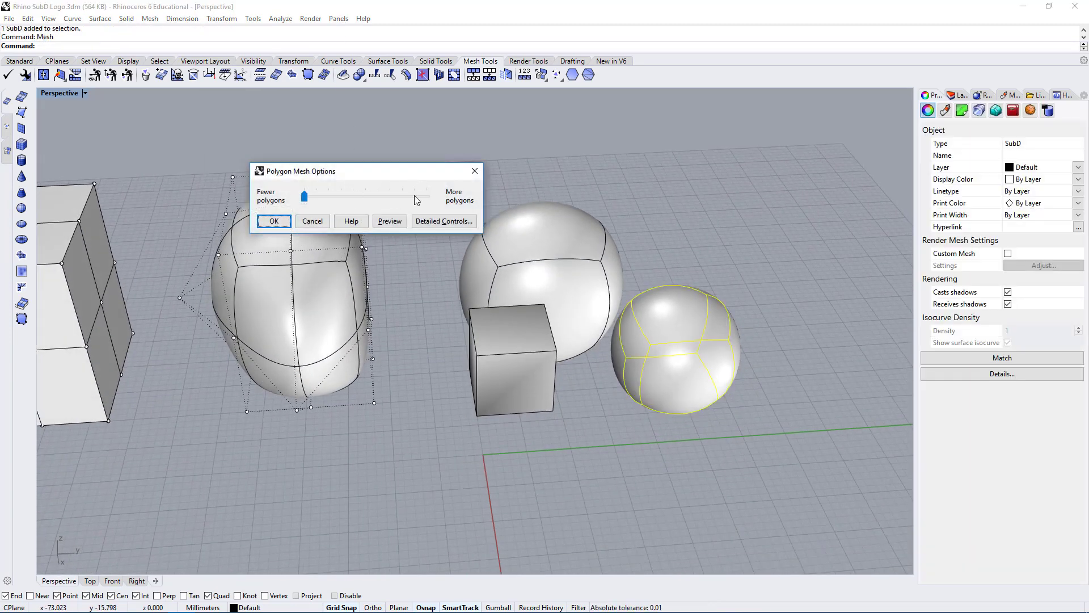
drag(303, 199, 470, 203)
click(274, 221)
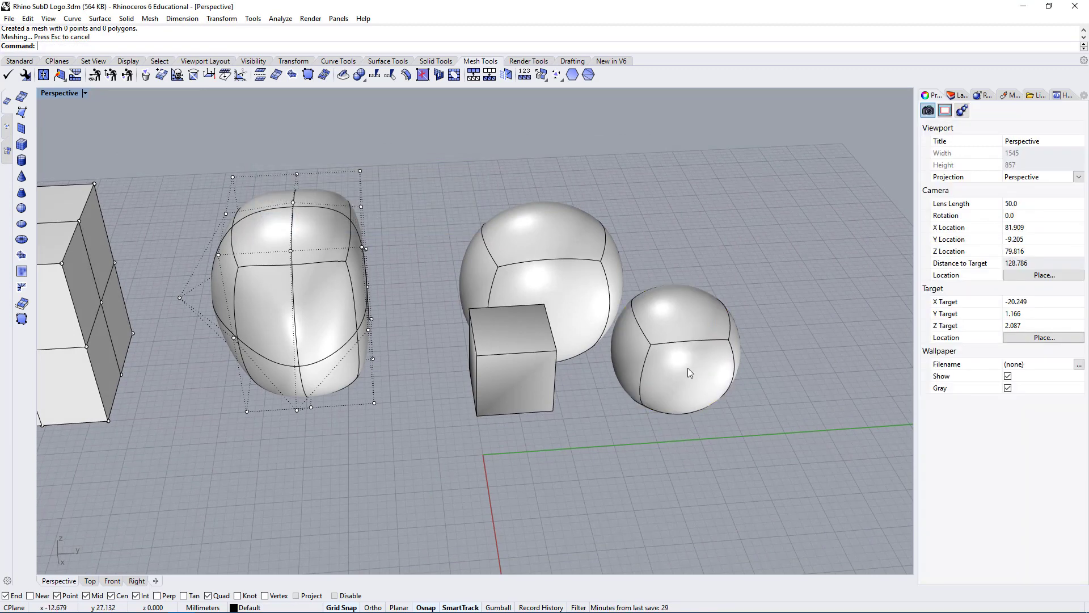
- Move the small SubD aside to look for a mesh inside it, and undo the move
click(706, 359)
text(m)
key(Return)
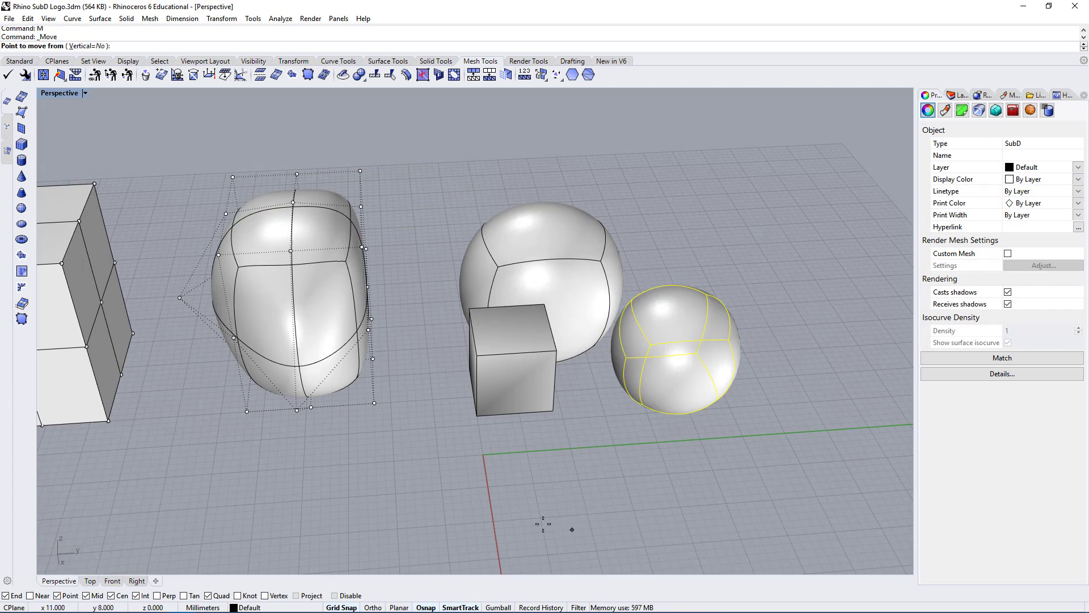
click(545, 519)
click(673, 498)
key(ctrl+z)
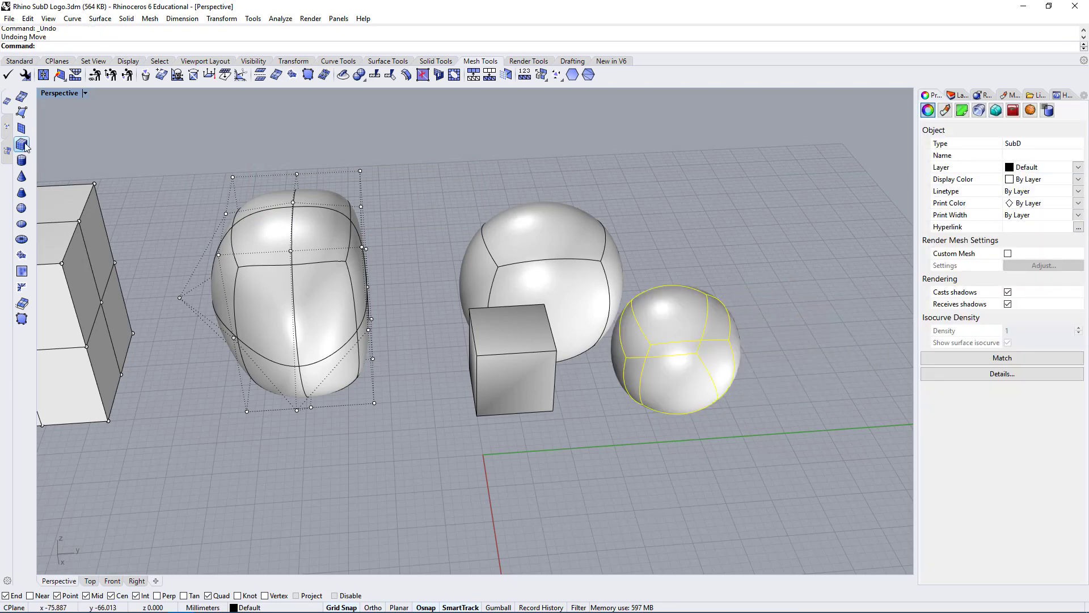
- Switch to Wireframe, reopen the Mesh options for the small SubD, set the fewest polygons, and close them without meshing
click(60, 93)
click(73, 122)
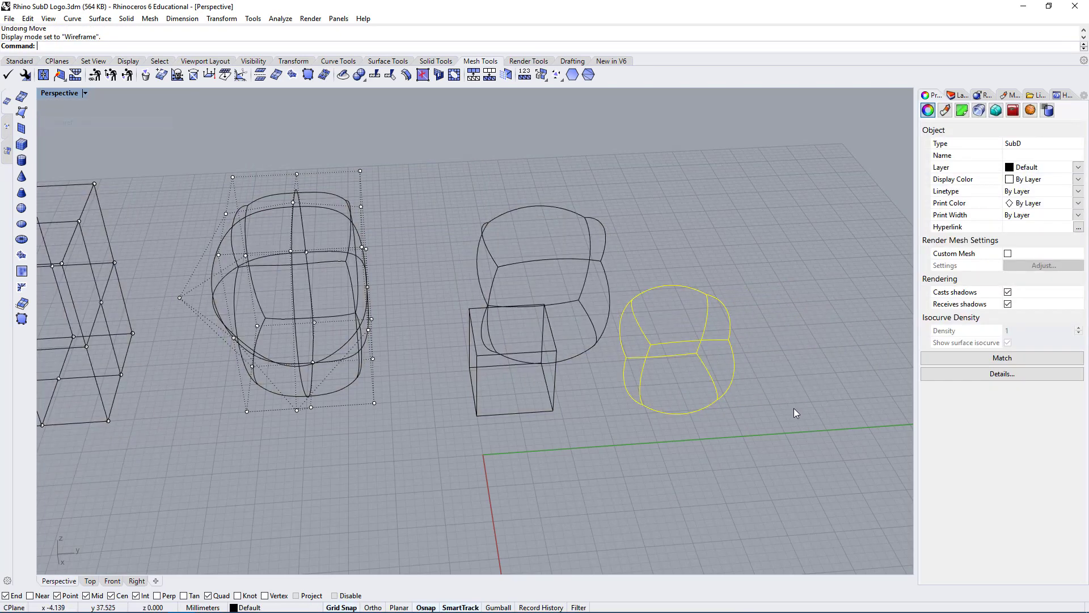
click(798, 353)
drag(665, 424, 666, 424)
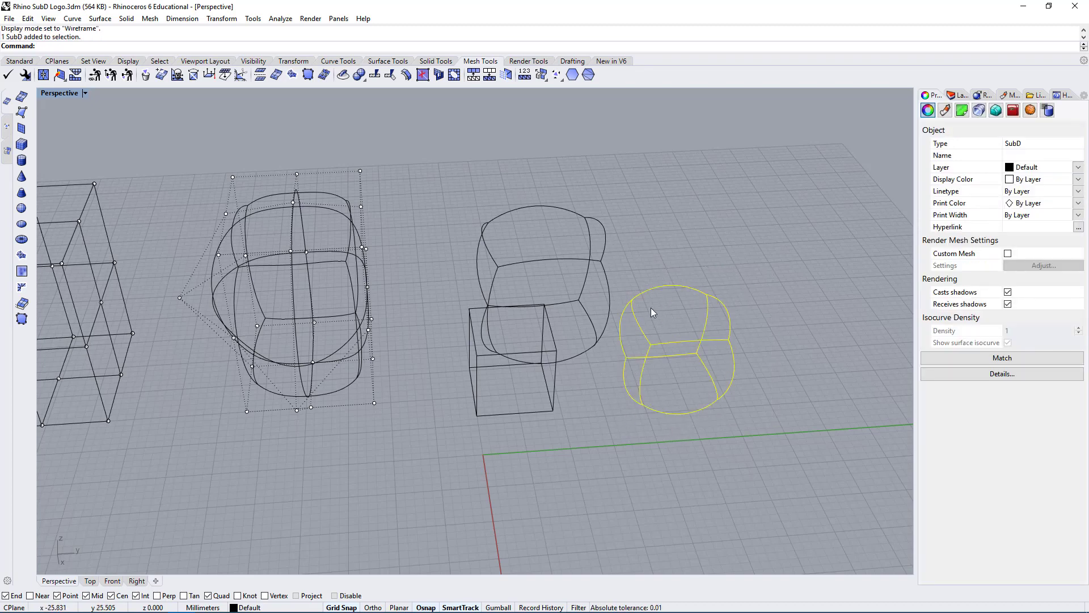
key(Return)
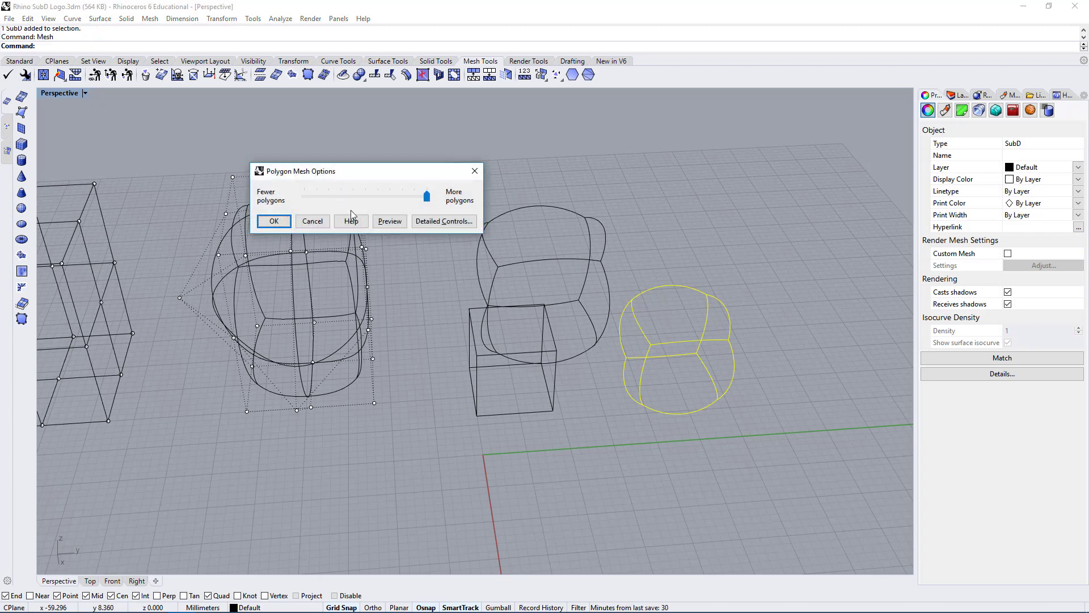
drag(427, 201, 281, 199)
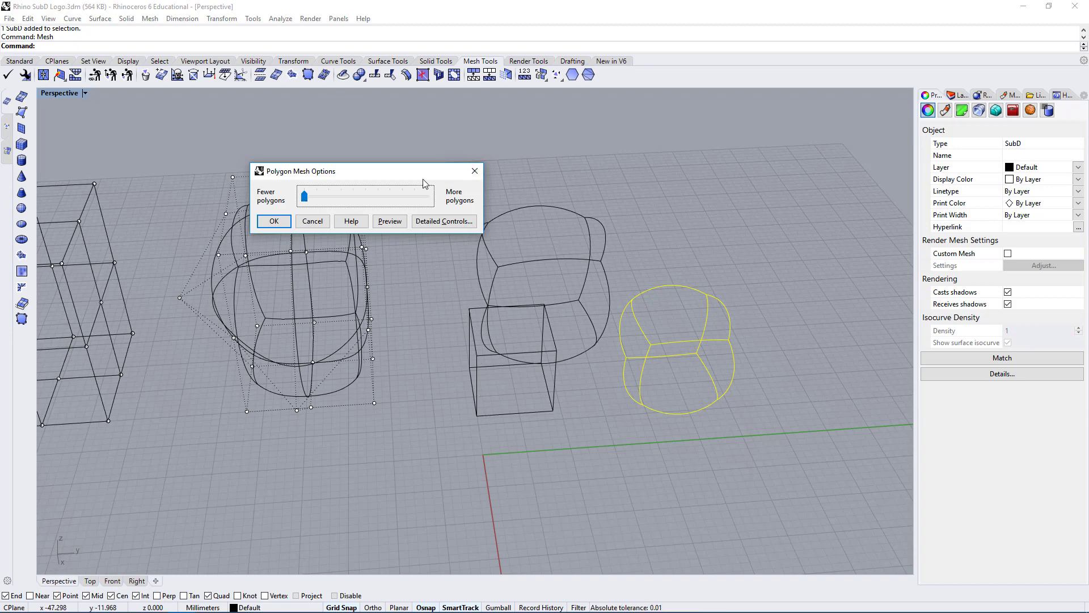
drag(423, 171, 333, 136)
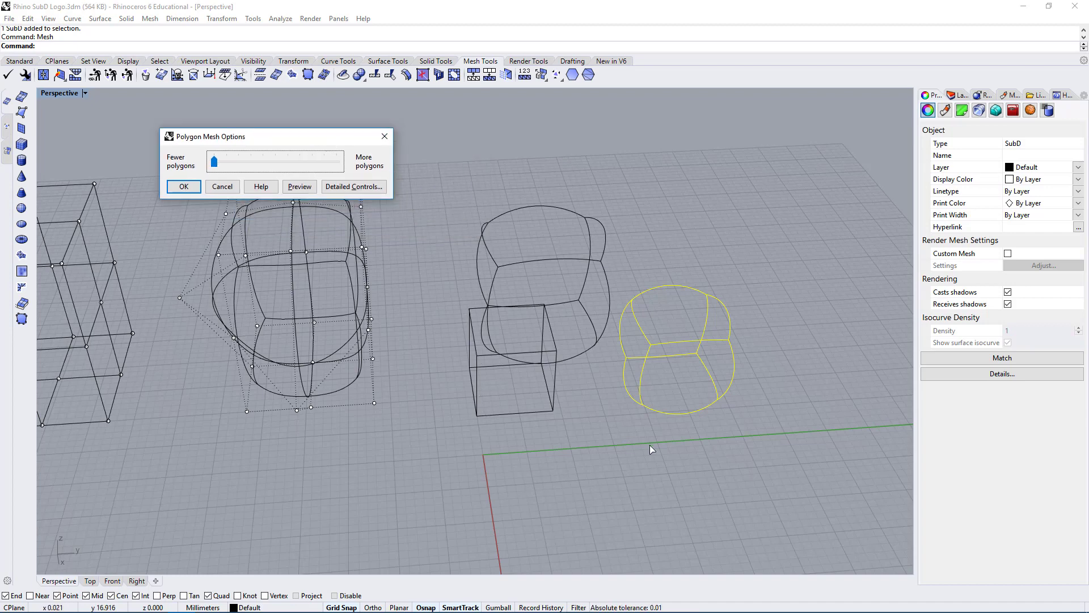
click(385, 137)
- Set the Perspective viewport back to Shaded display and select the small SubD
middle_click(618, 444)
click(588, 457)
click(713, 316)
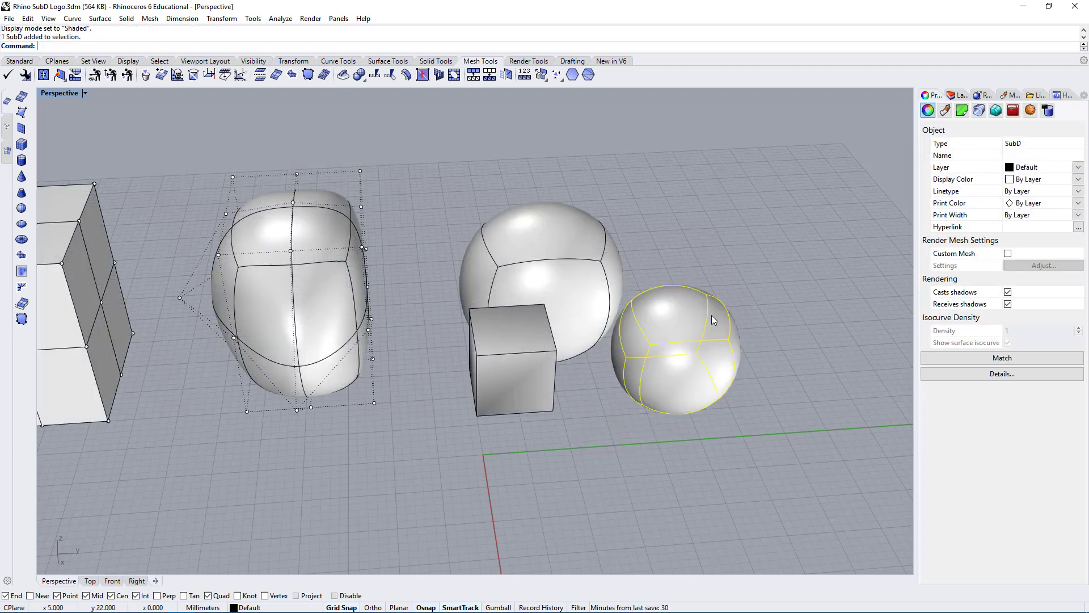
- Examine the small box mesh next to the SubD spheres from above, below and close up
right_drag(688, 383, 492, 362)
click(402, 292)
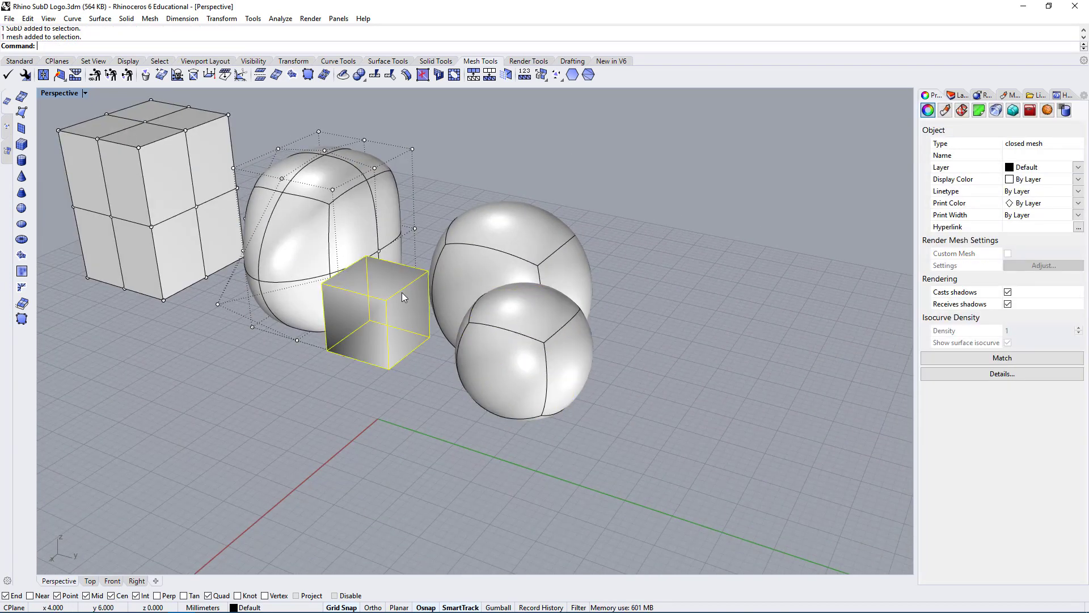
right_drag(380, 278, 383, 323)
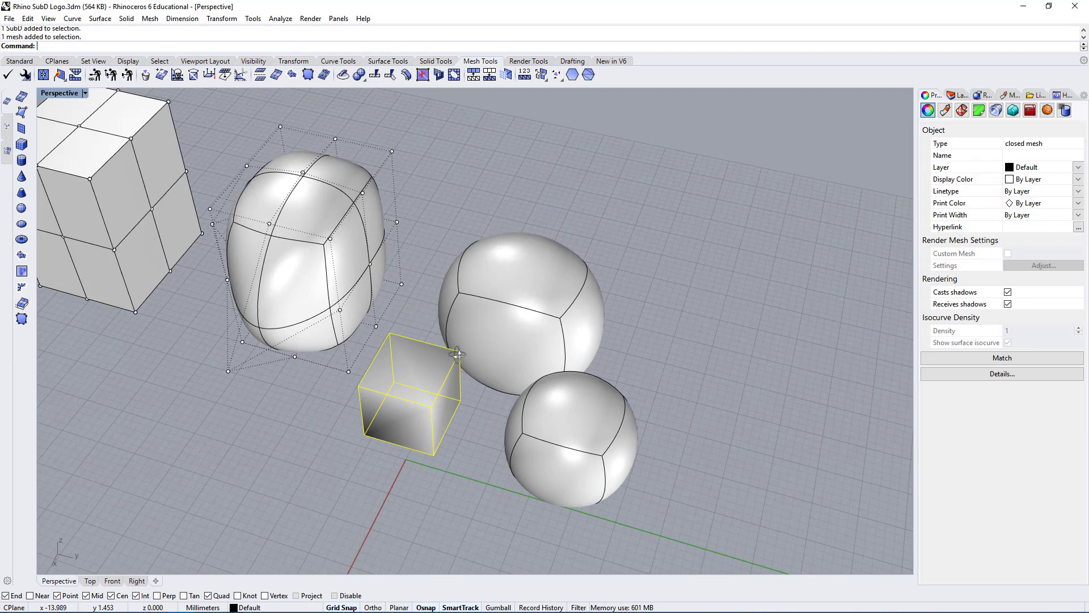
right_drag(457, 355, 475, 205)
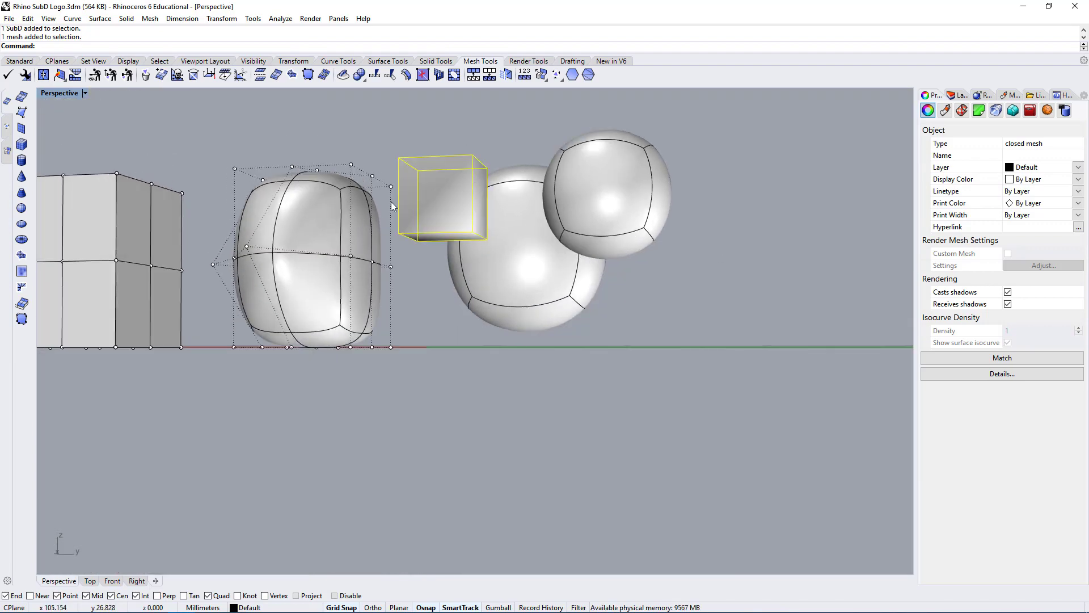
right_drag(512, 157, 581, 404)
click(462, 512)
scroll(581, 404, up, 3)
right_drag(546, 455, 525, 431)
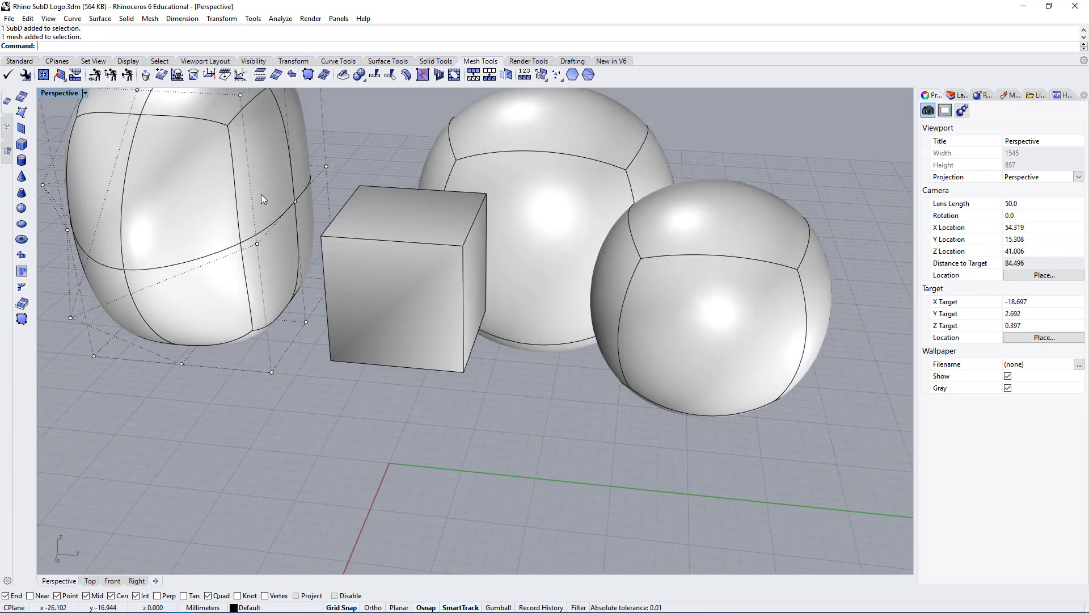
scroll(540, 399, down, 5)
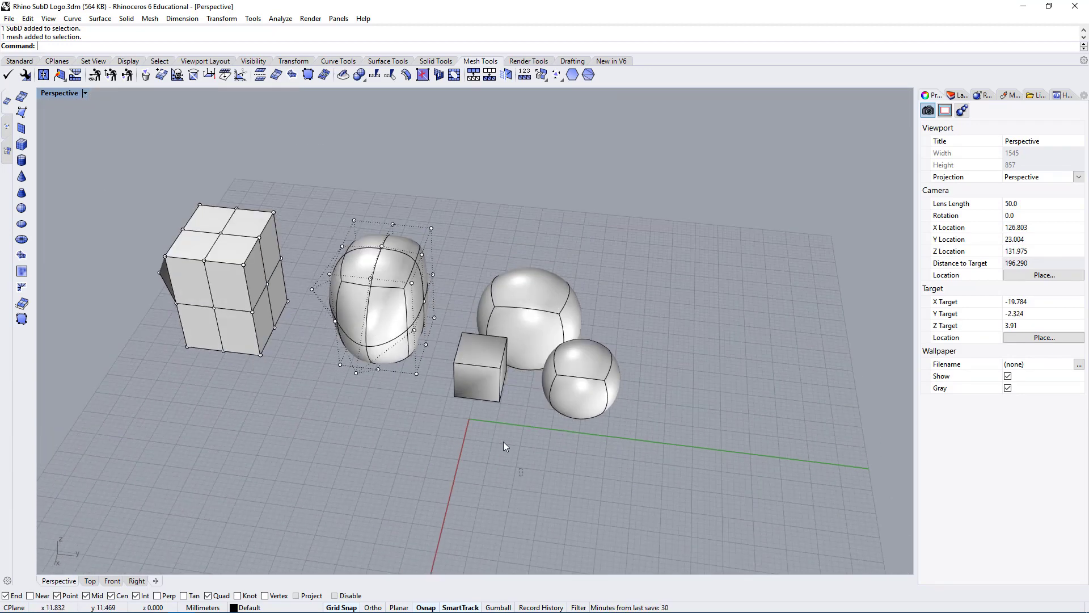
scroll(502, 382, up, 1)
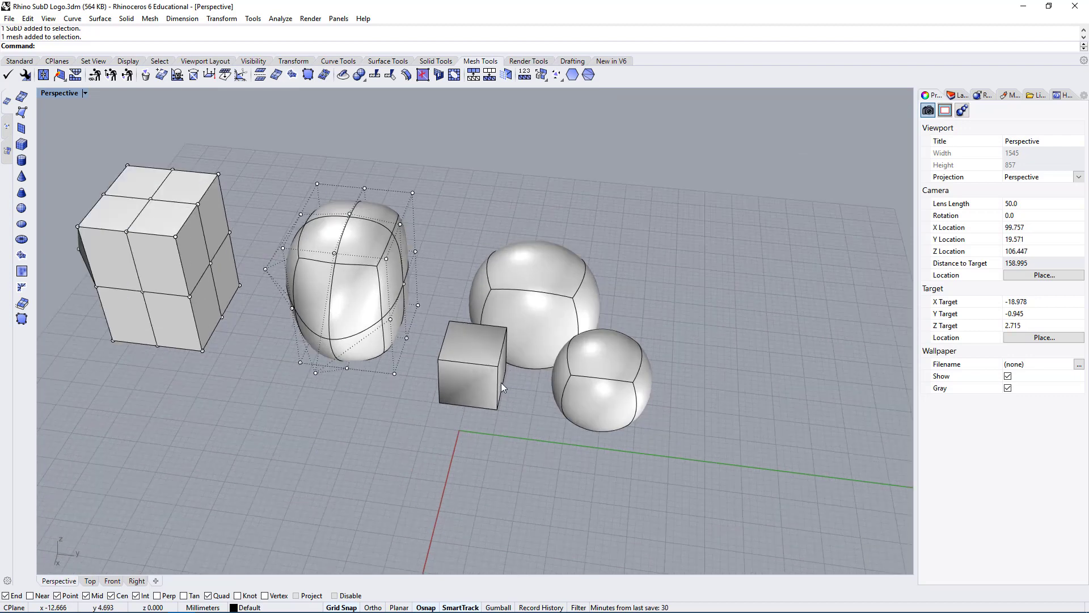
- Turn on the Gumball and extrude the top face of the small box mesh upward twice to form a three-segment column
click(12, 61)
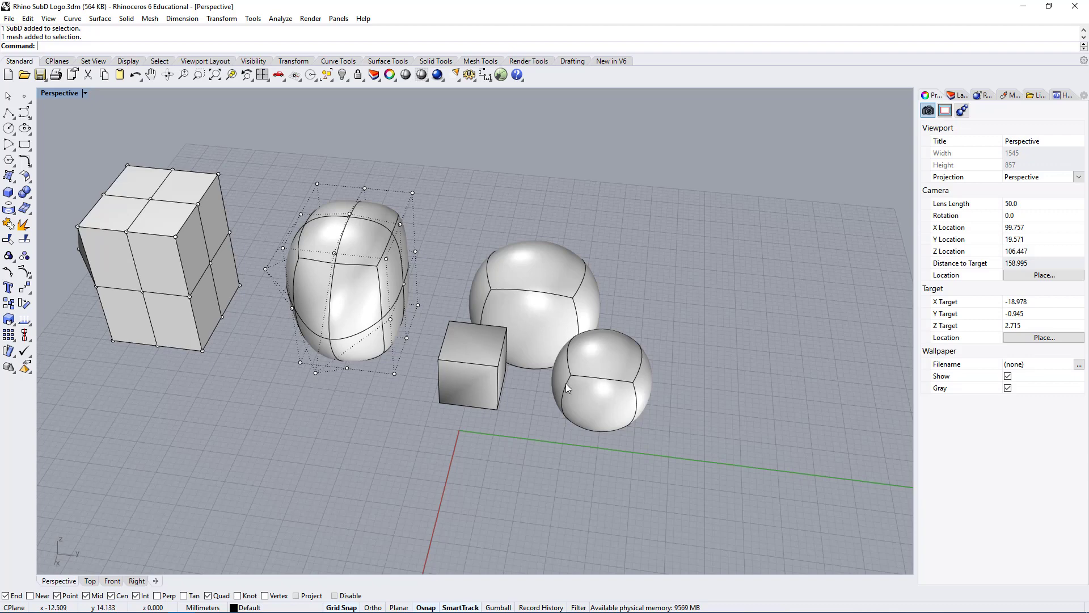
ctrl+shift+click(470, 343)
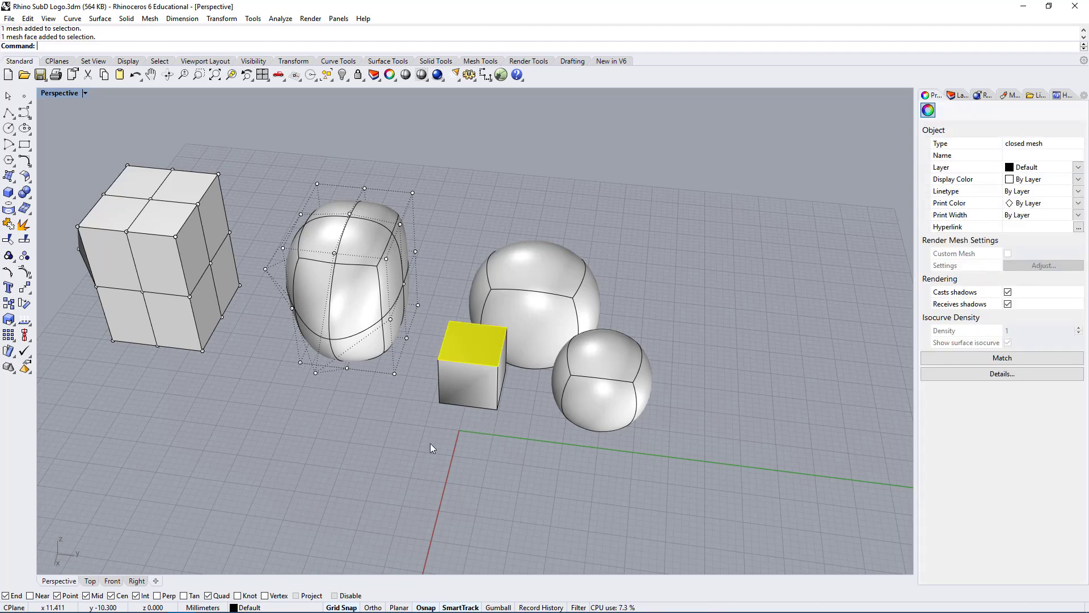
click(507, 607)
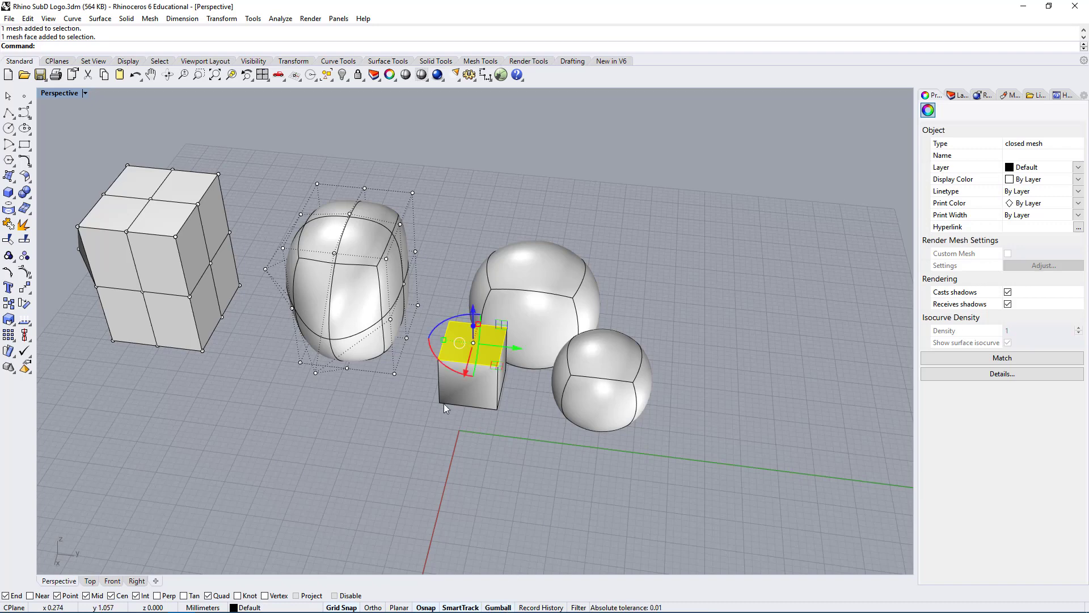
right_drag(443, 404, 529, 402)
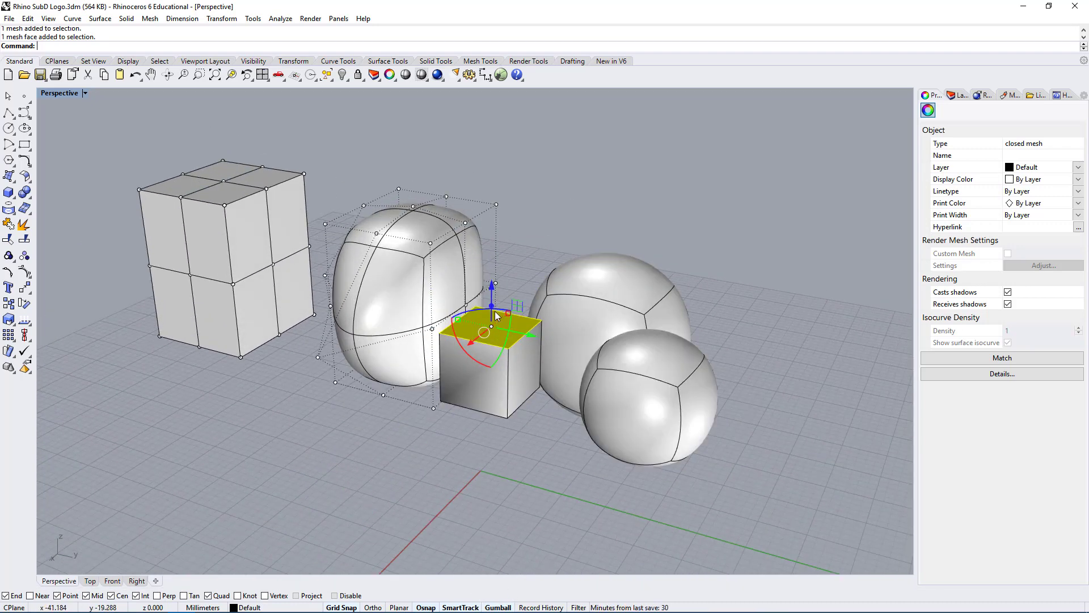
ctrl+drag(491, 307, 492, 134)
scroll(718, 211, down, 4)
click(718, 211)
scroll(617, 199, up, 4)
right_drag(545, 318, 543, 229)
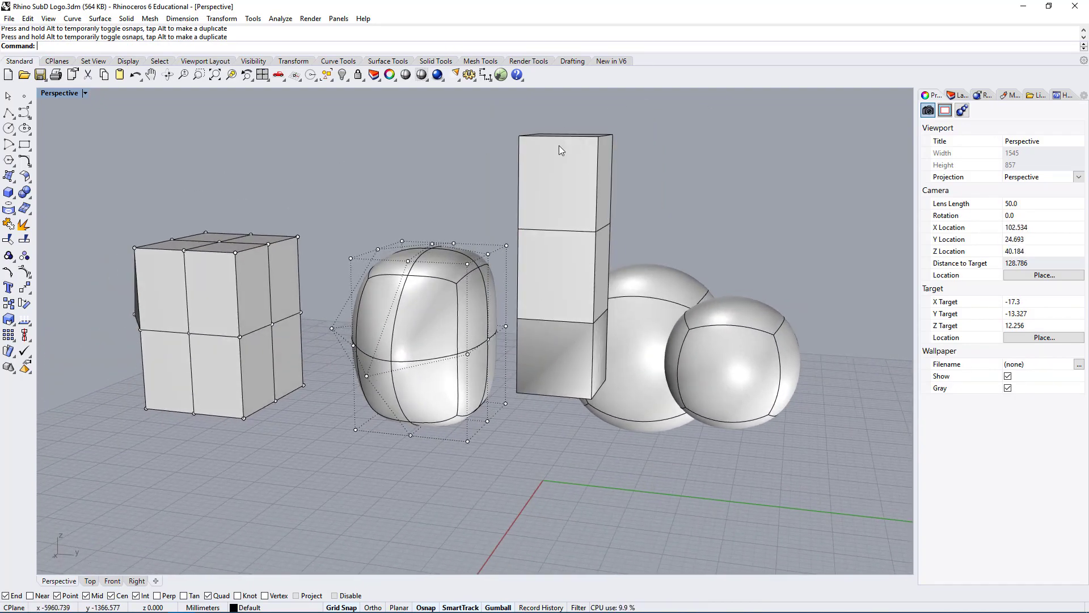
right_drag(672, 199, 607, 253)
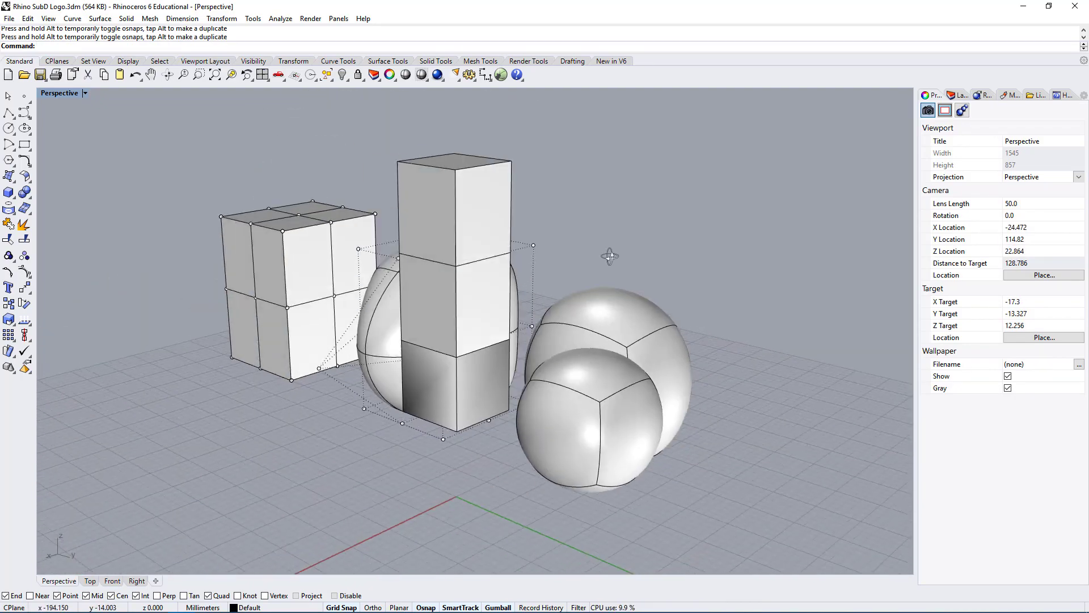
- Try moving the side face of the column's uppermost segment outward along the Y axis without extruding, and undo the move
ctrl+shift+click(490, 200)
right_drag(473, 278, 596, 284)
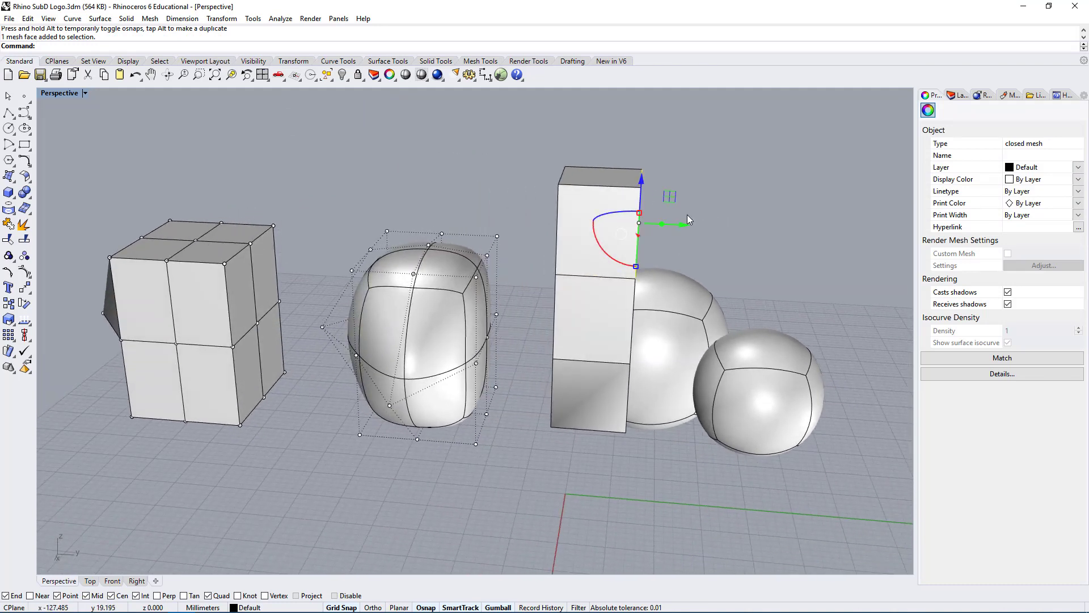
drag(683, 226, 726, 228)
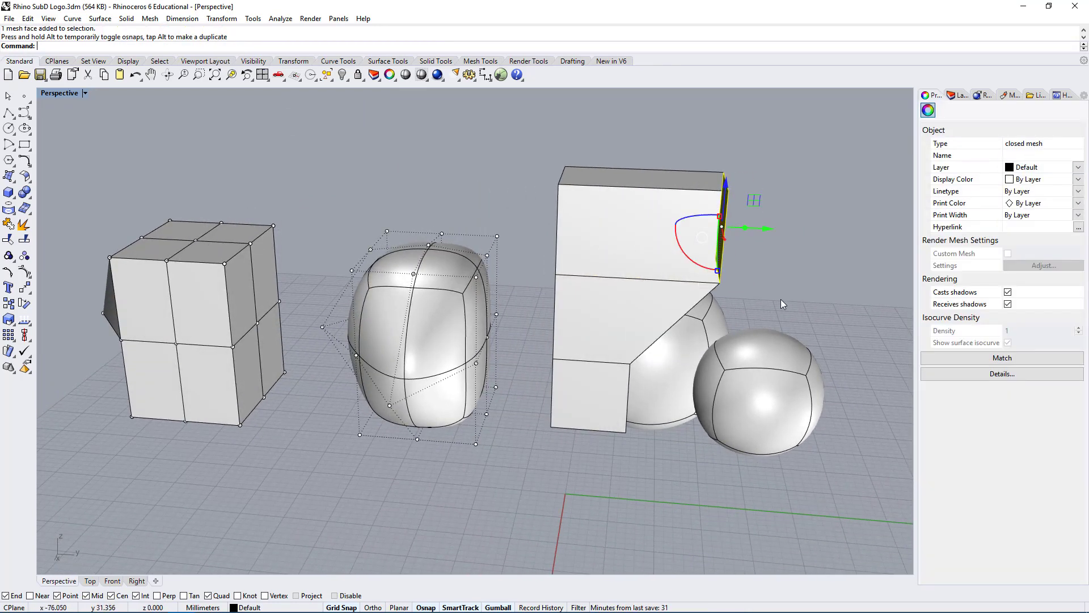
right_drag(780, 299, 684, 287)
key(ctrl+z)
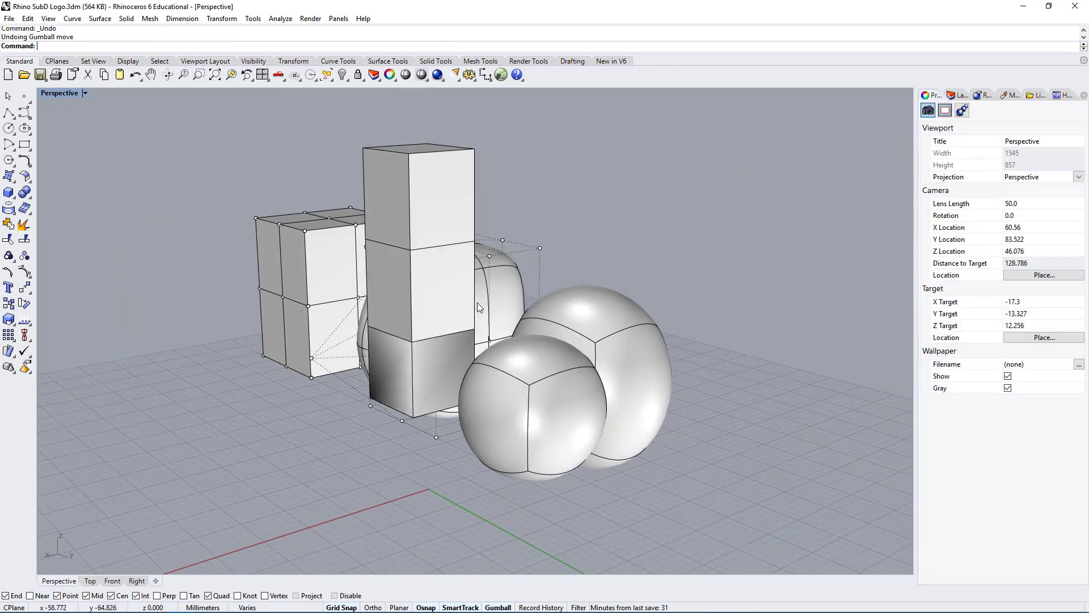
- Extrude the side face of the column's uppermost segment outward along the Y axis twice to form a two-segment arm
right_drag(500, 249, 580, 238)
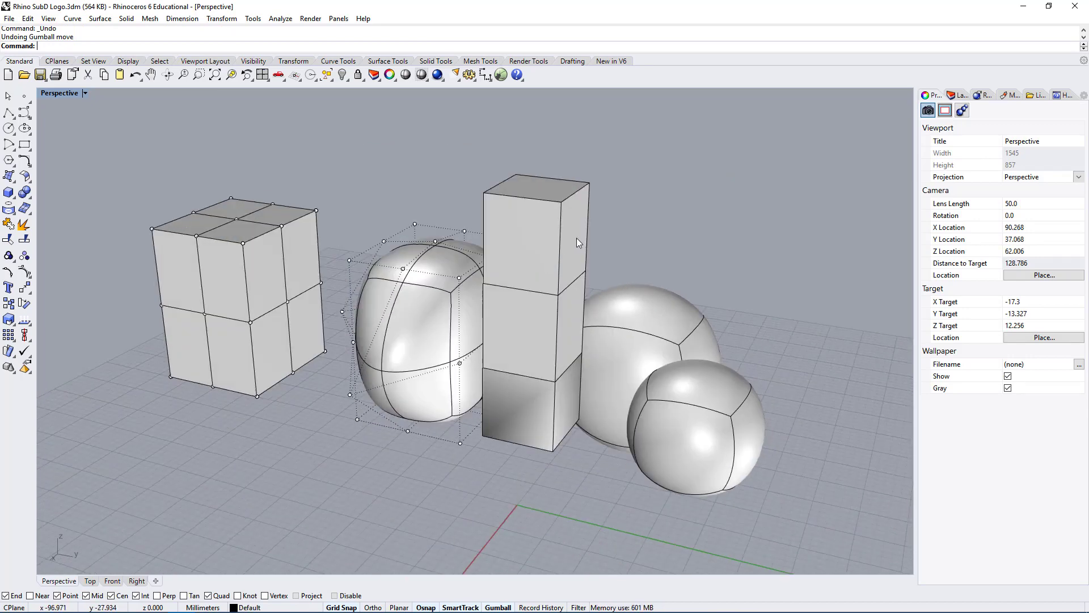
ctrl+shift+click(576, 239)
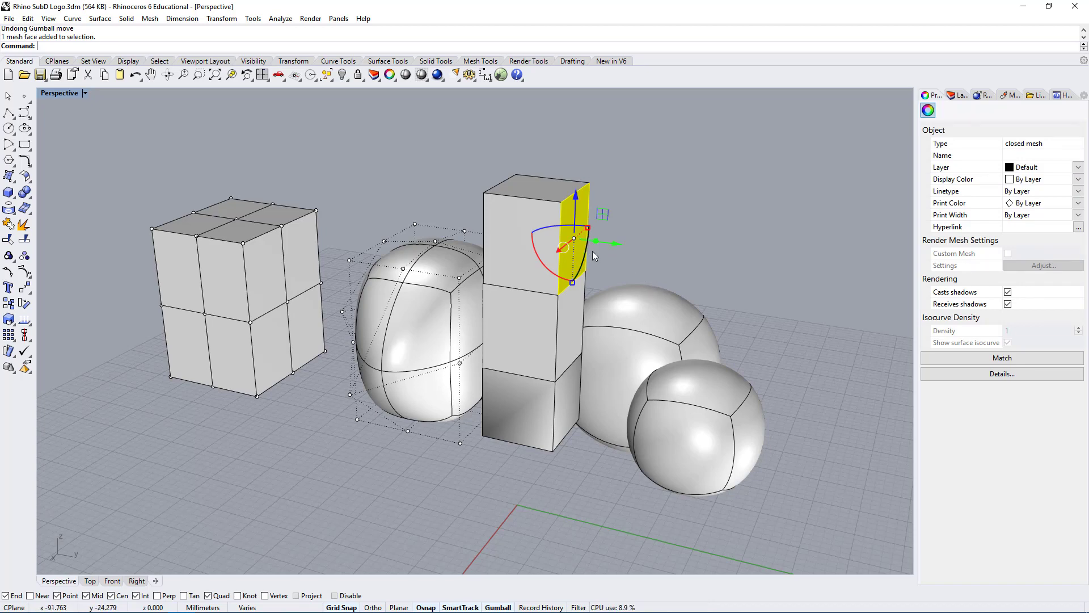
drag(595, 244, 713, 268)
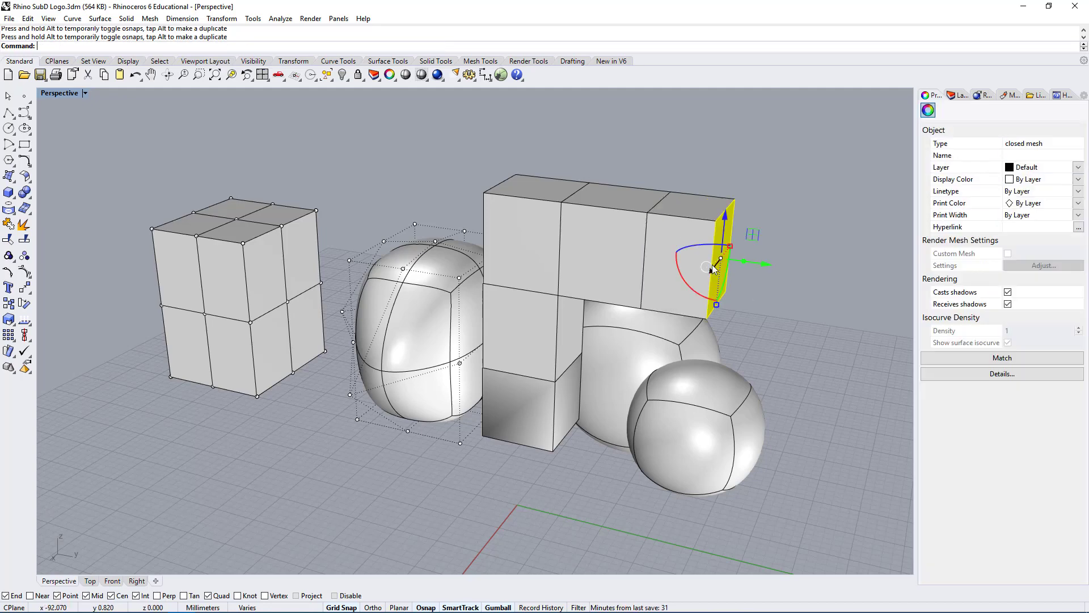
click(836, 383)
right_drag(813, 291, 512, 270)
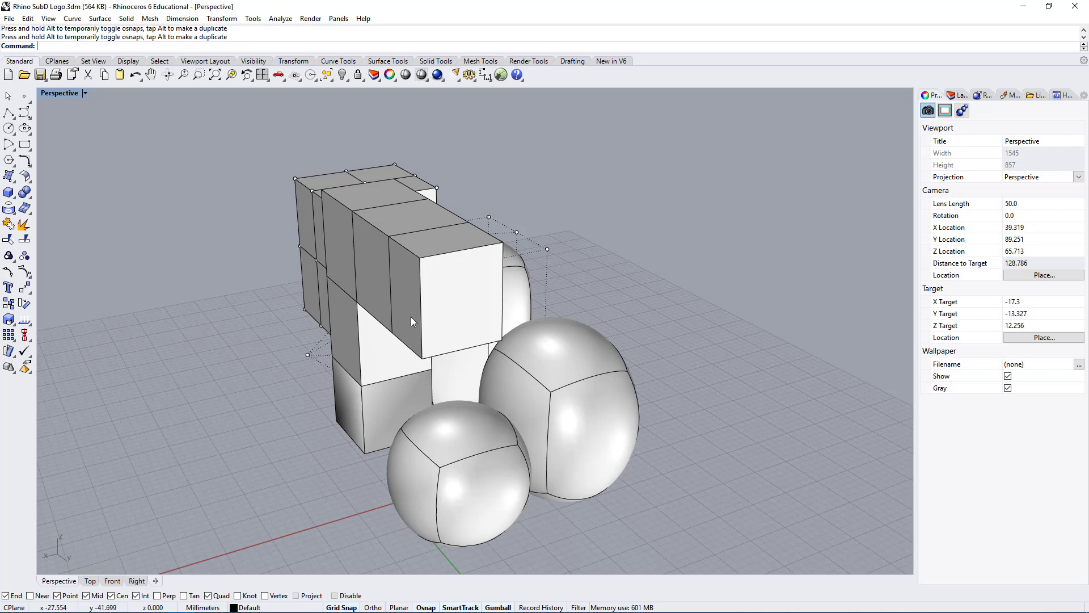
right_drag(410, 317, 528, 295)
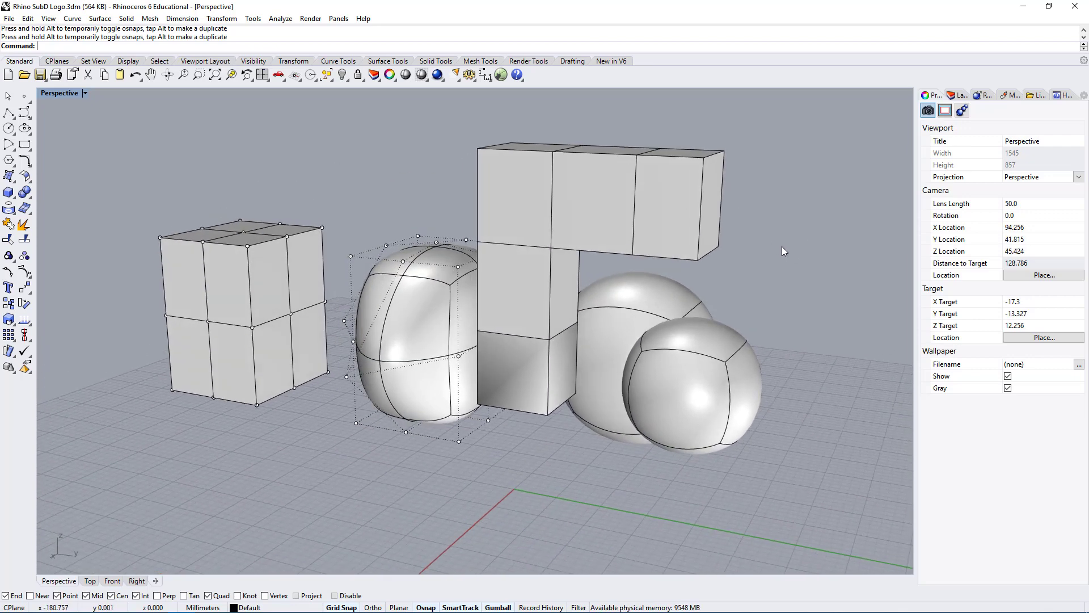
right_drag(781, 250, 739, 282)
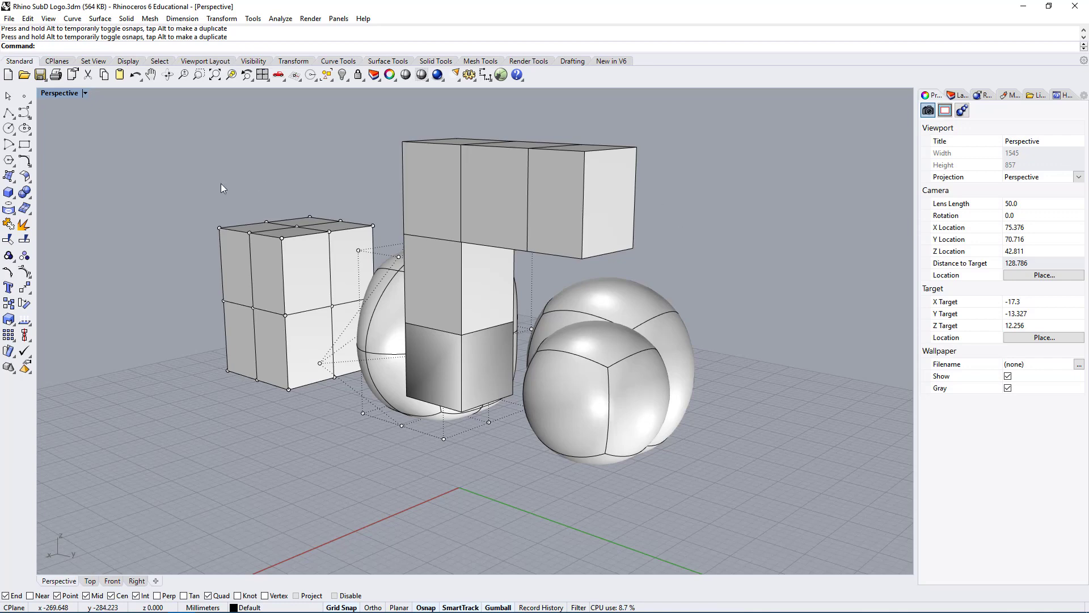
- Turn on the control points of the L-shaped mesh and window-select the points at the joint between the arm's two segments
click(501, 228)
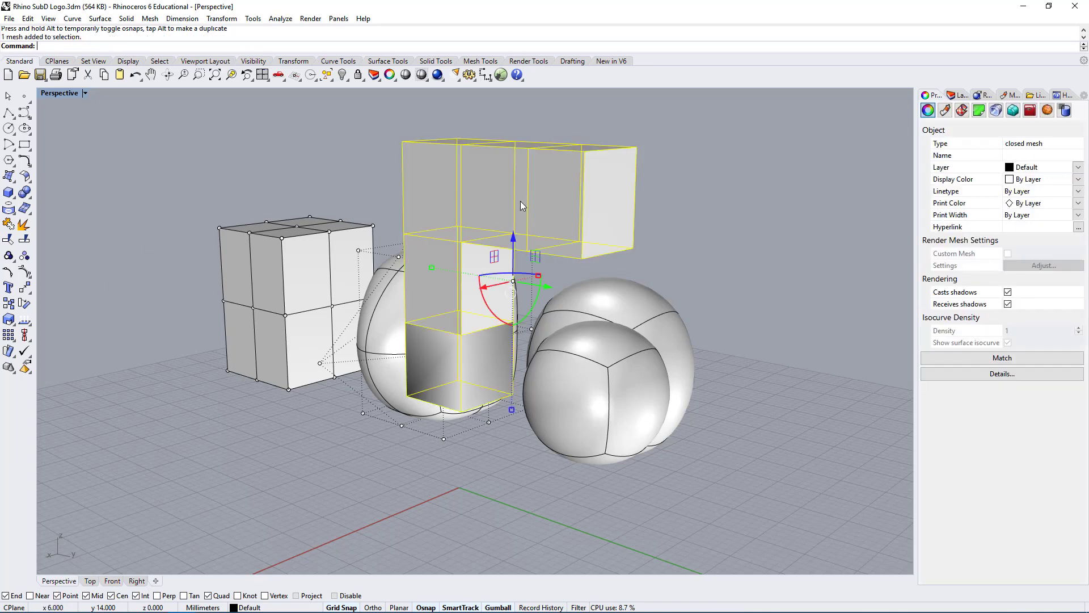
click(24, 272)
right_drag(686, 250, 752, 266)
drag(666, 121, 710, 194)
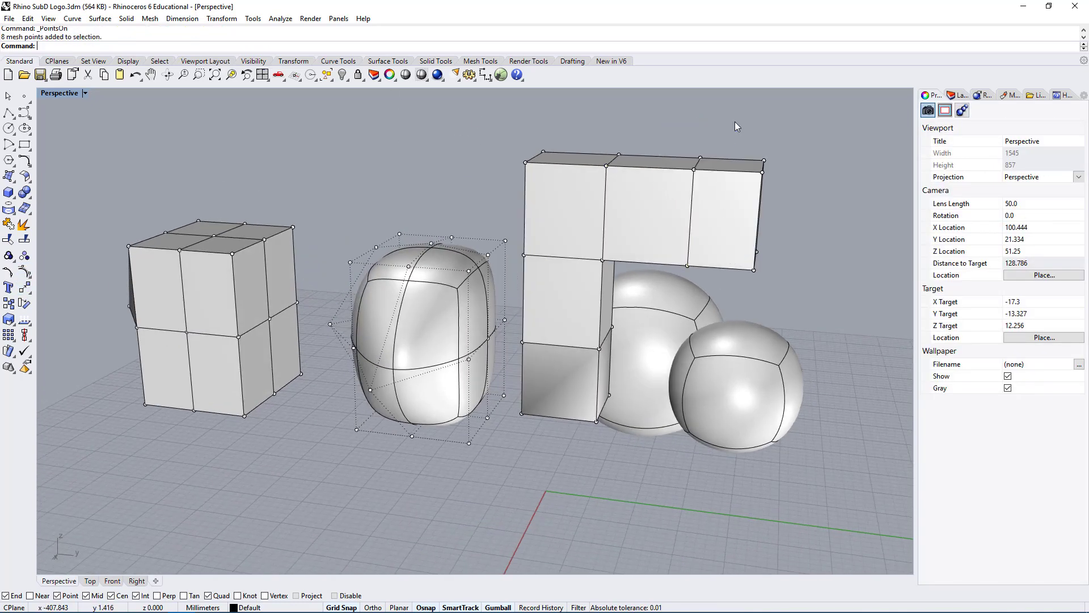
- Select a single mesh point from the coincident points at the upper corner of the arm's free end
click(760, 177)
key(Down)
key(Down)
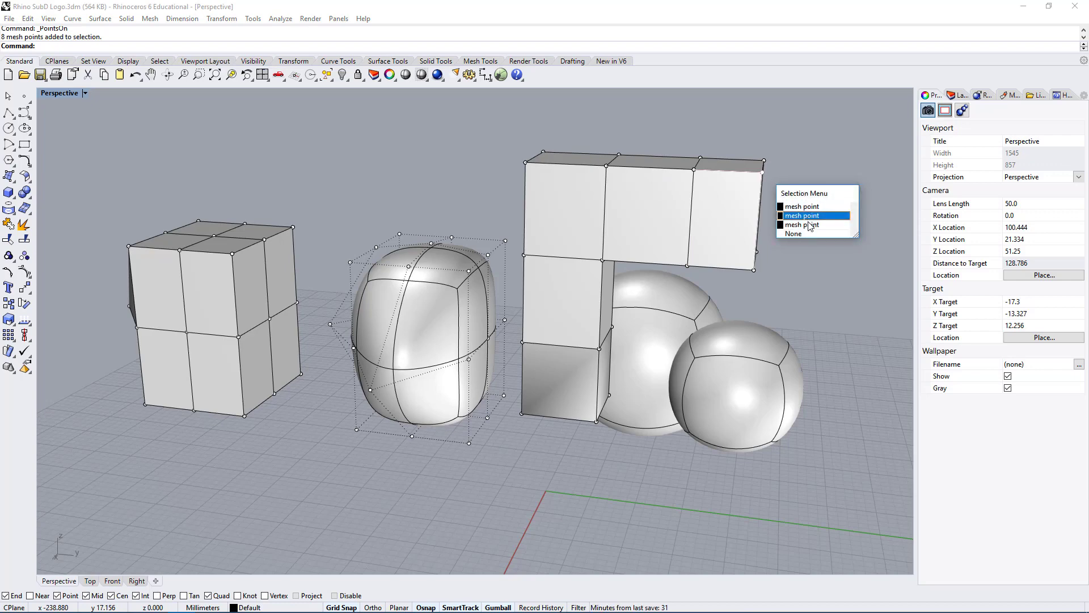
right_drag(776, 129, 716, 170)
click(621, 111)
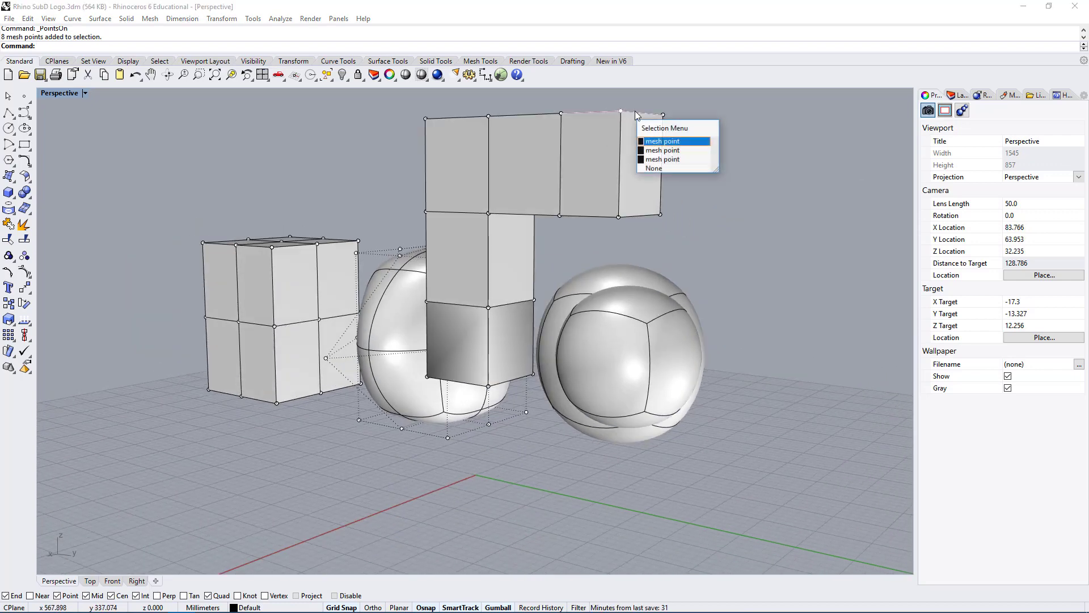
scroll(741, 333, down, 5)
scroll(714, 274, up, 8)
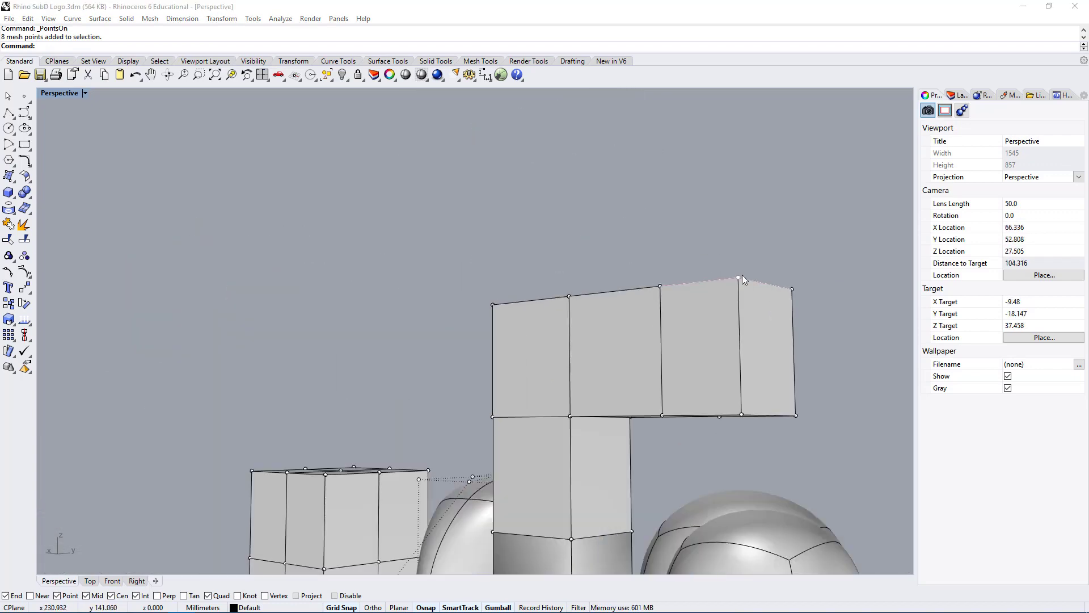
click(739, 277)
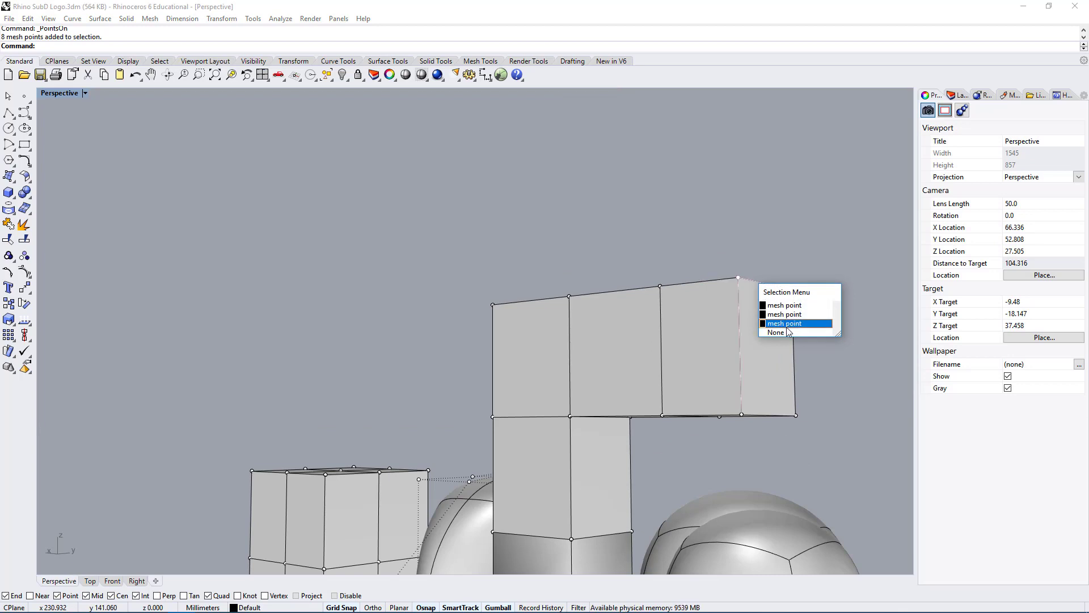
click(787, 305)
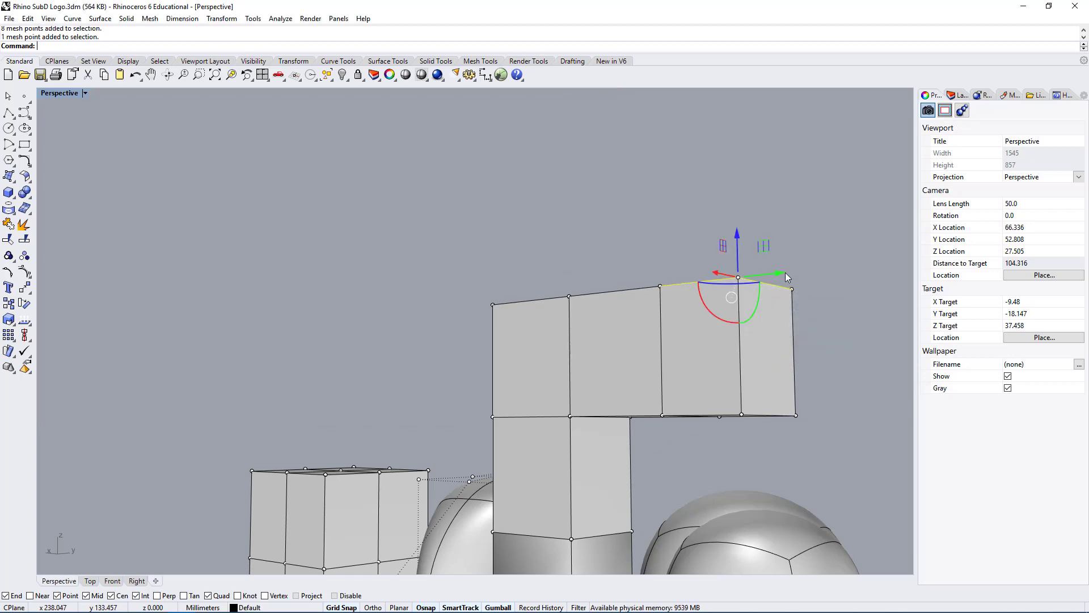
- Inspect the selected corner point and the L-shaped mesh from below and from the side, and clear the selection
right_drag(641, 315, 696, 319)
scroll(714, 199, down, 6)
scroll(813, 260, up, 4)
right_drag(766, 333, 696, 309)
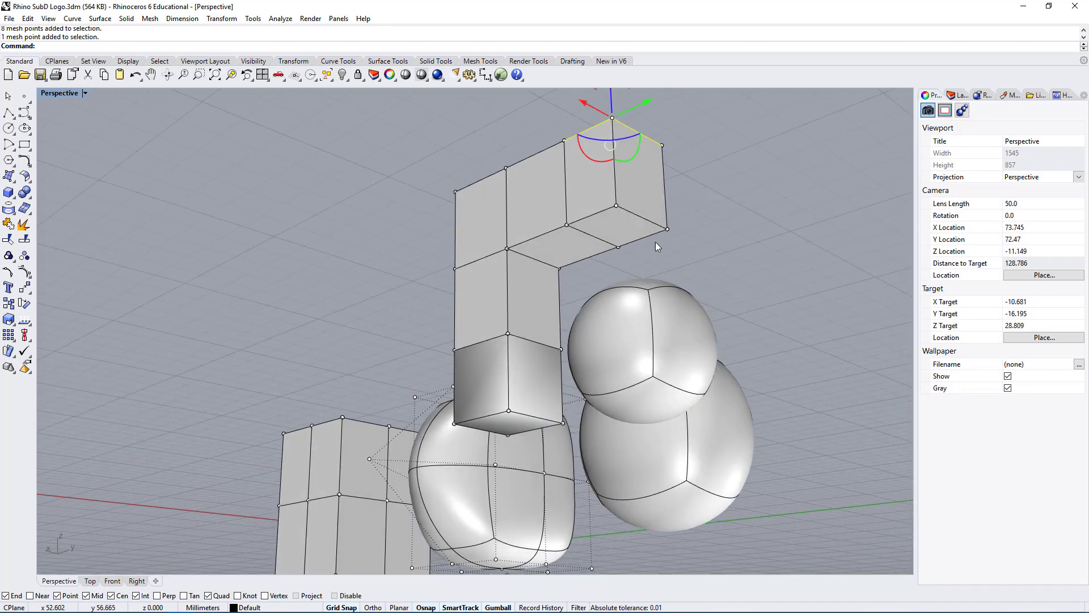
right_drag(614, 248, 723, 250)
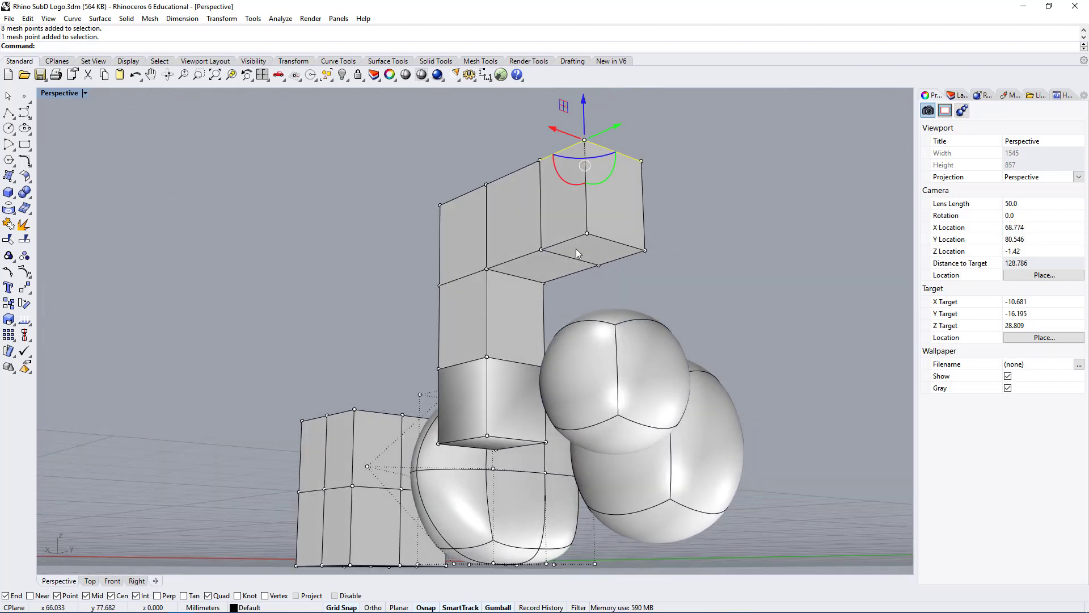
right_drag(651, 249, 854, 230)
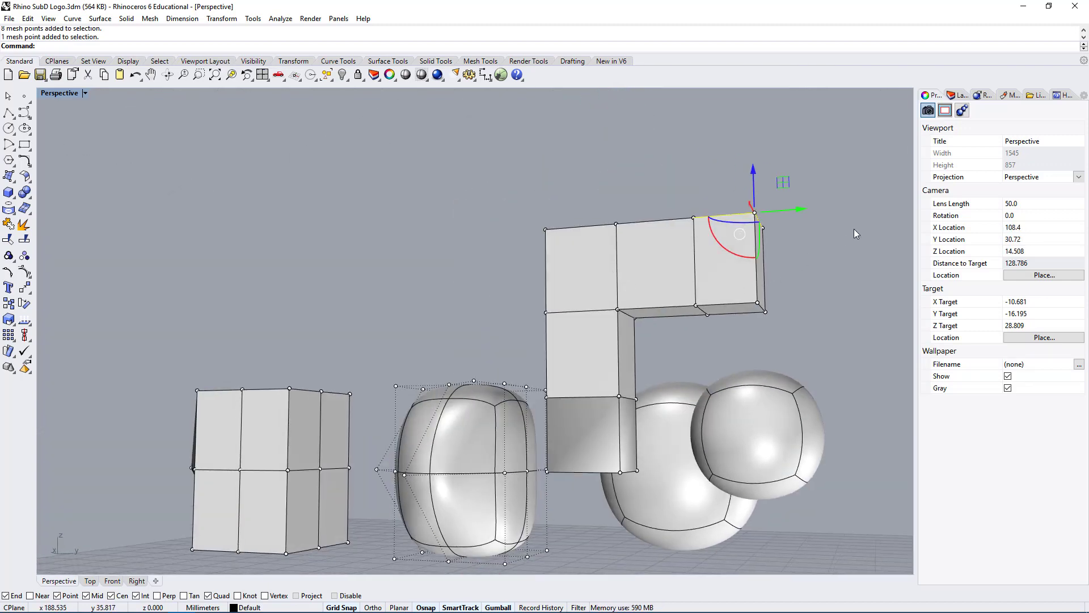
key(Escape)
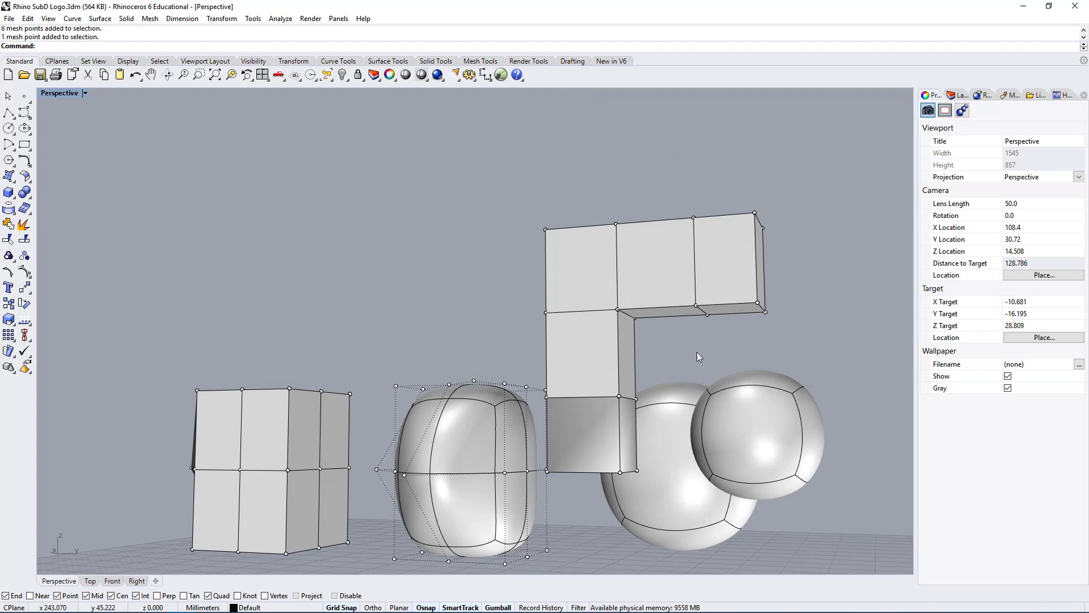
- Window-select the coincident mesh points at the joint between the arm's two segments from below, and clear the selection
right_drag(697, 352, 758, 359)
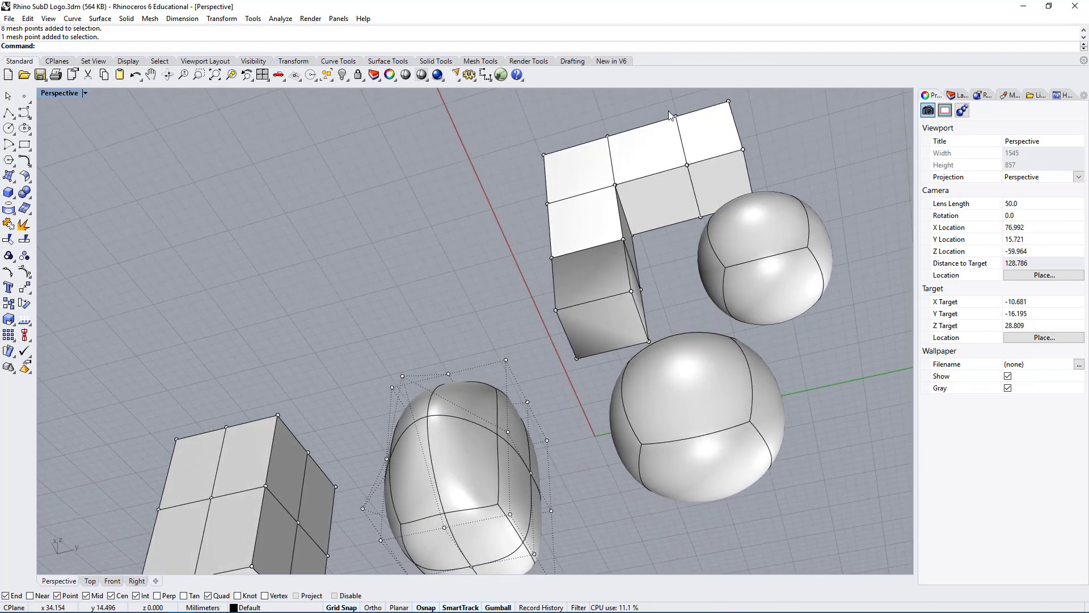
right_drag(662, 370, 773, 312)
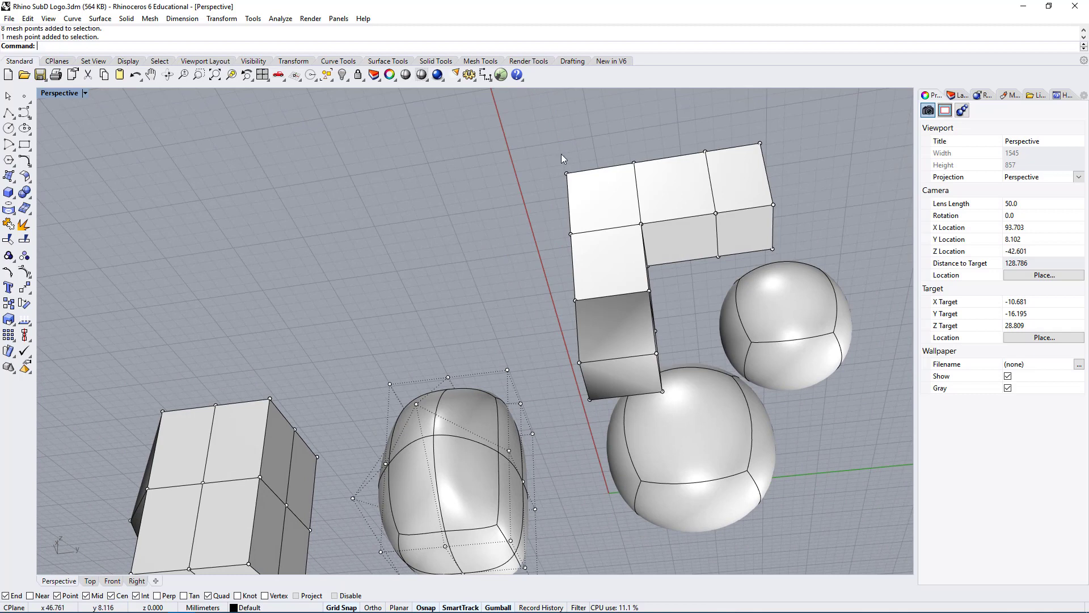
click(491, 62)
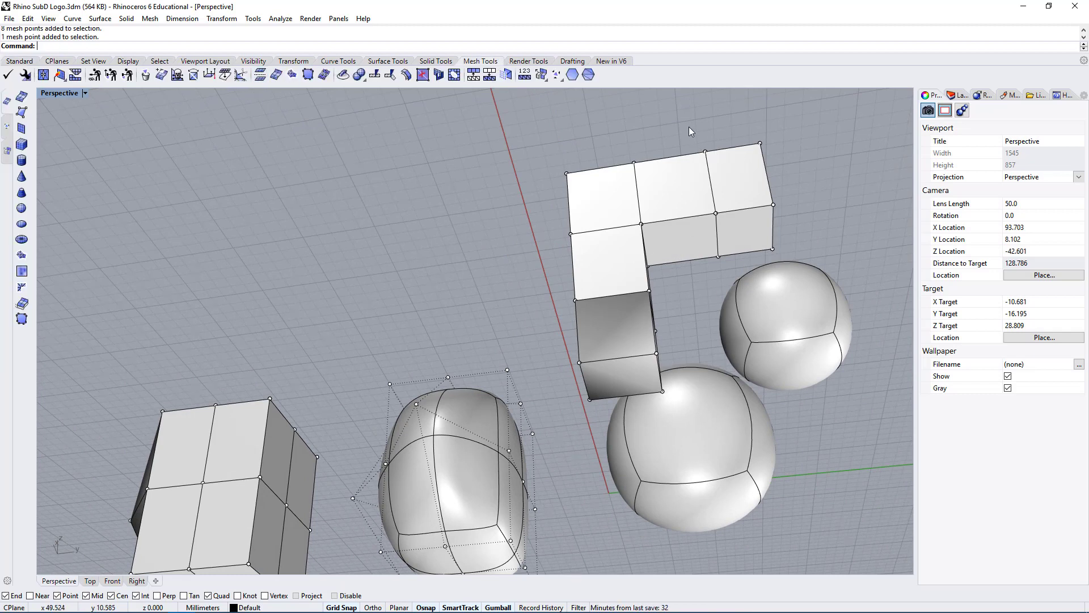
drag(689, 131, 729, 280)
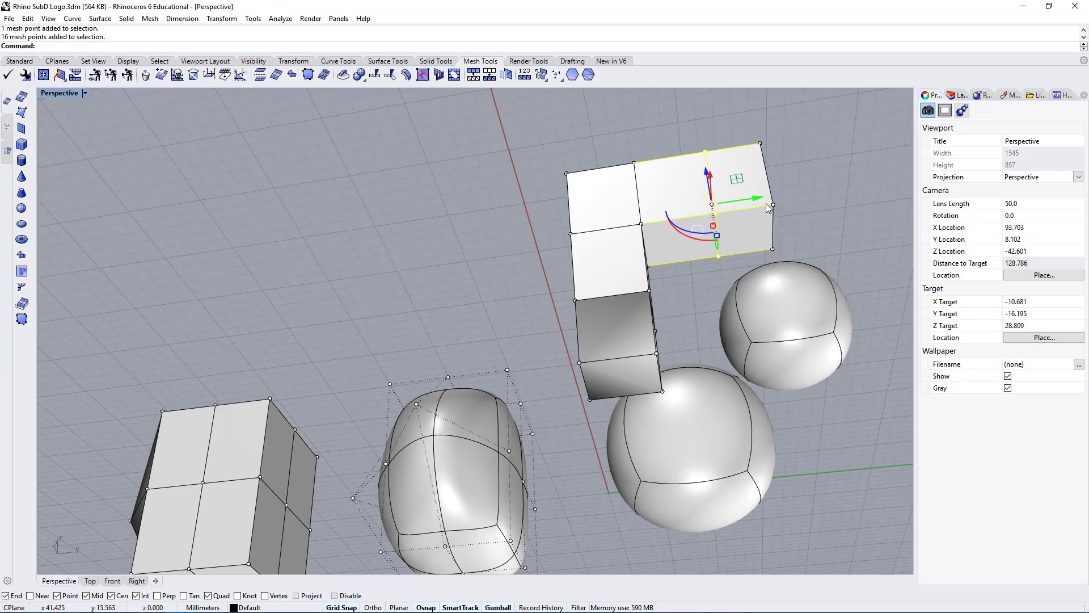
click(515, 198)
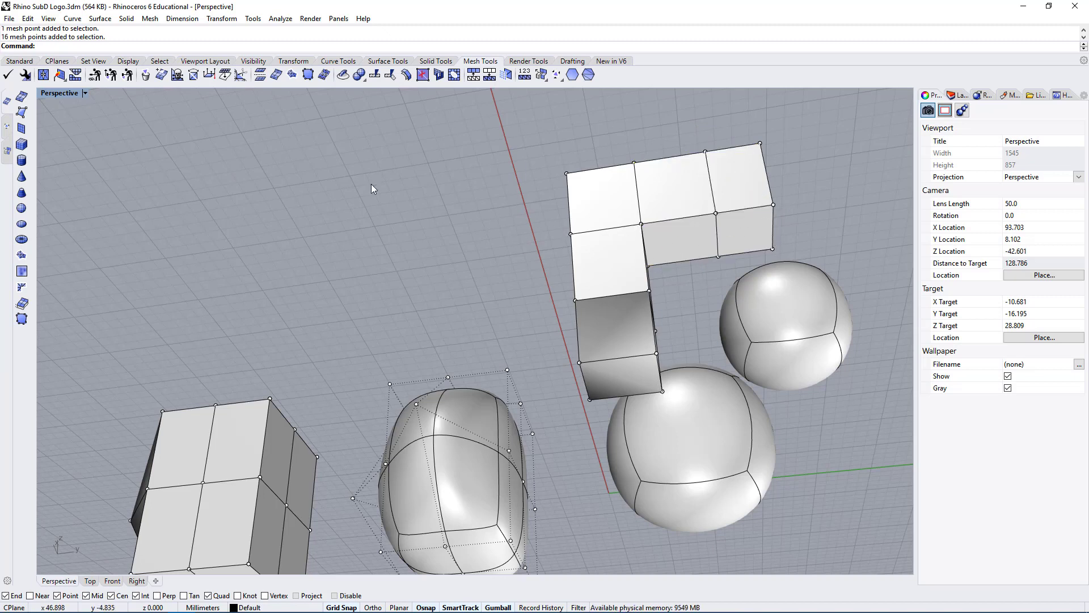
- Try to weld the L-shaped mesh's edges where the arm meets the column, using Weld Edge with a window selection
click(61, 78)
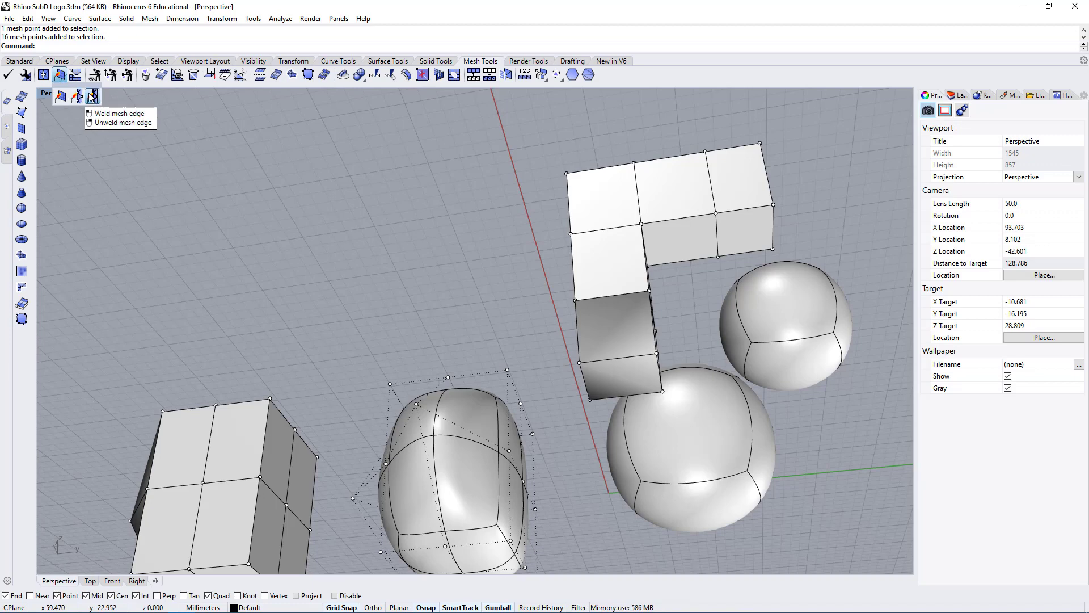
click(92, 97)
click(735, 210)
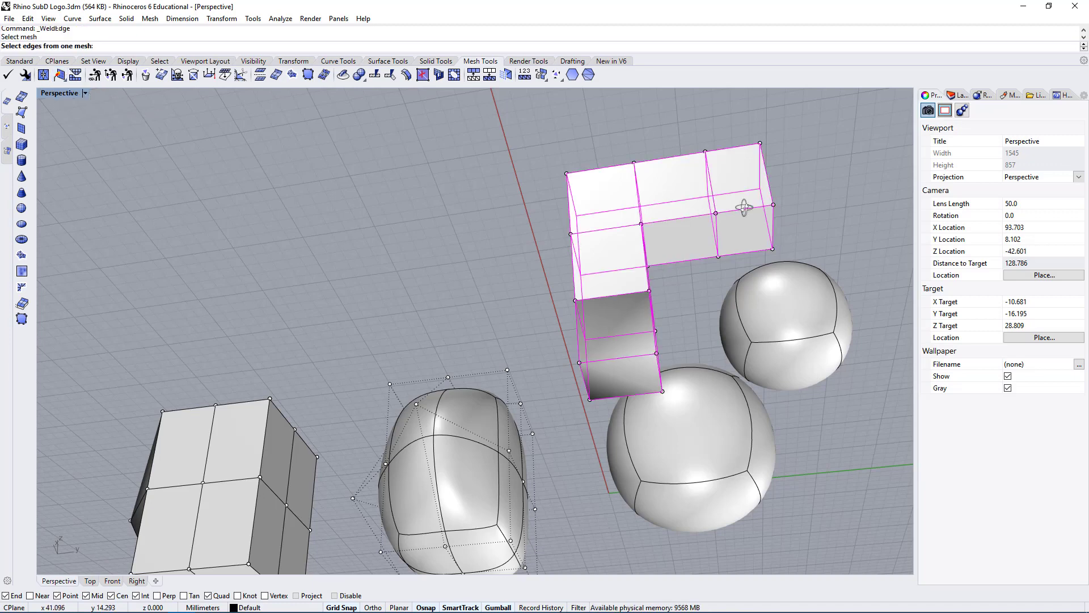
mouse_move(744, 208)
right_down()
mouse_move(671, 246)
mouse_move(726, 224)
mouse_move(726, 211)
right_up()
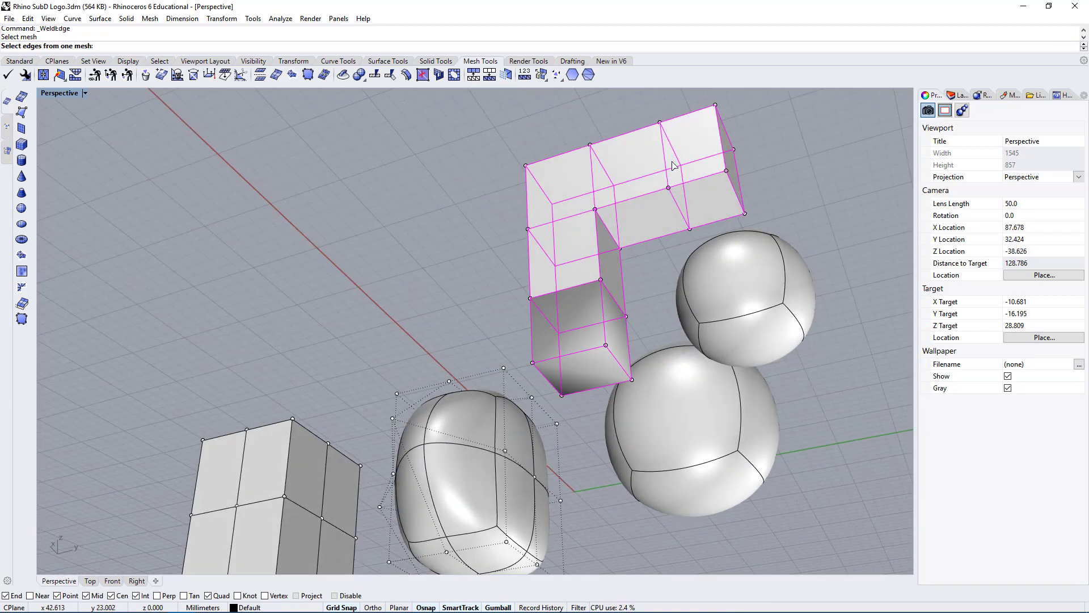
scroll(673, 165, down, 3)
mouse_move(667, 177)
right_down()
mouse_move(697, 187)
mouse_move(675, 164)
right_up()
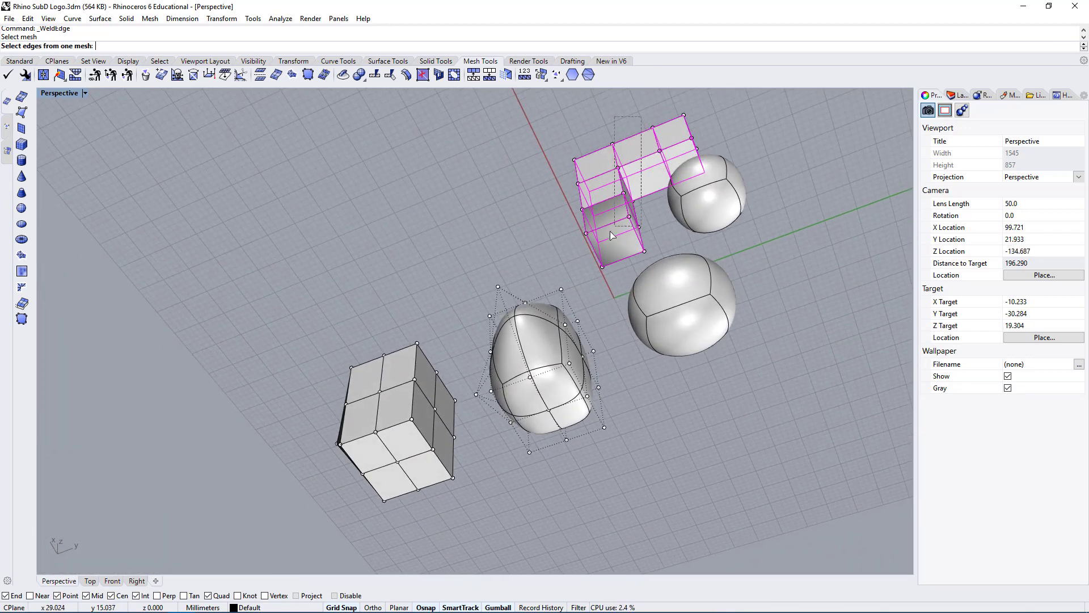
click(622, 249)
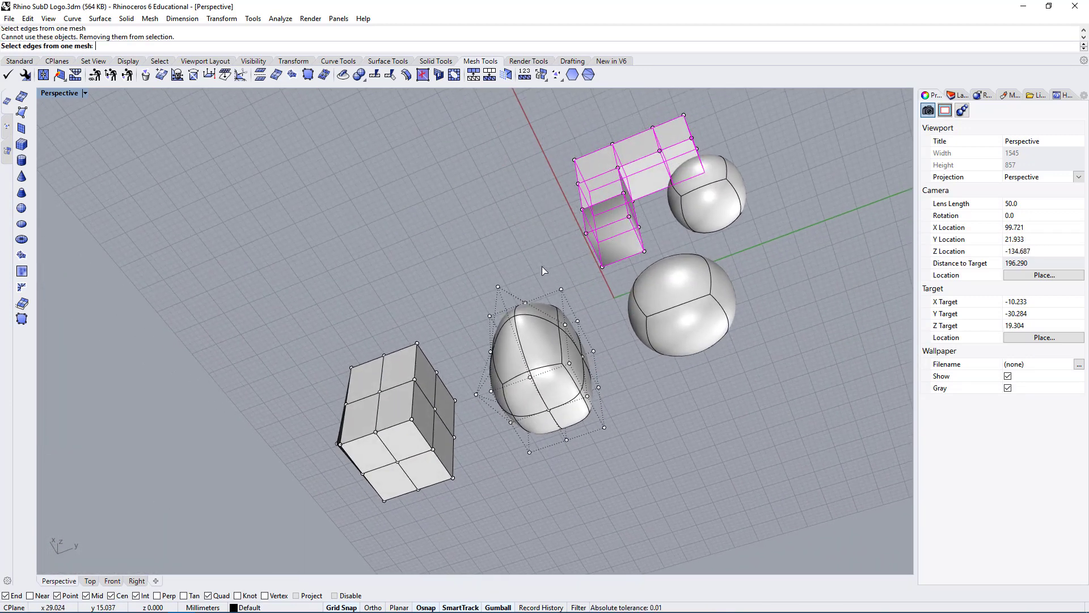
- Try Weld Edge again on the L-shaped mesh, window-selecting its arm edges from the opposite side
right_click(634, 256)
right_drag(705, 202, 678, 244)
click(651, 174)
right_click(731, 182)
right_drag(732, 183, 475, 149)
drag(440, 134, 738, 211)
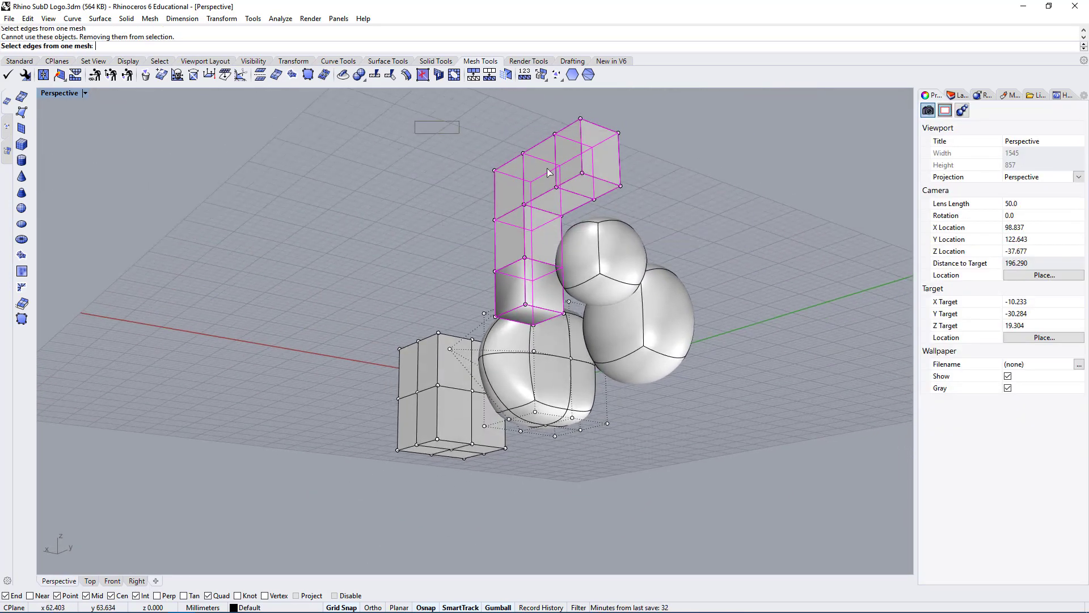
drag(549, 172, 738, 231)
- Select the whole L-shaped mesh, run Weld Edge on it again, and bring up the mesh weld tools
right_click(736, 269)
click(604, 176)
right_click(584, 192)
right_drag(585, 191, 732, 247)
click(59, 74)
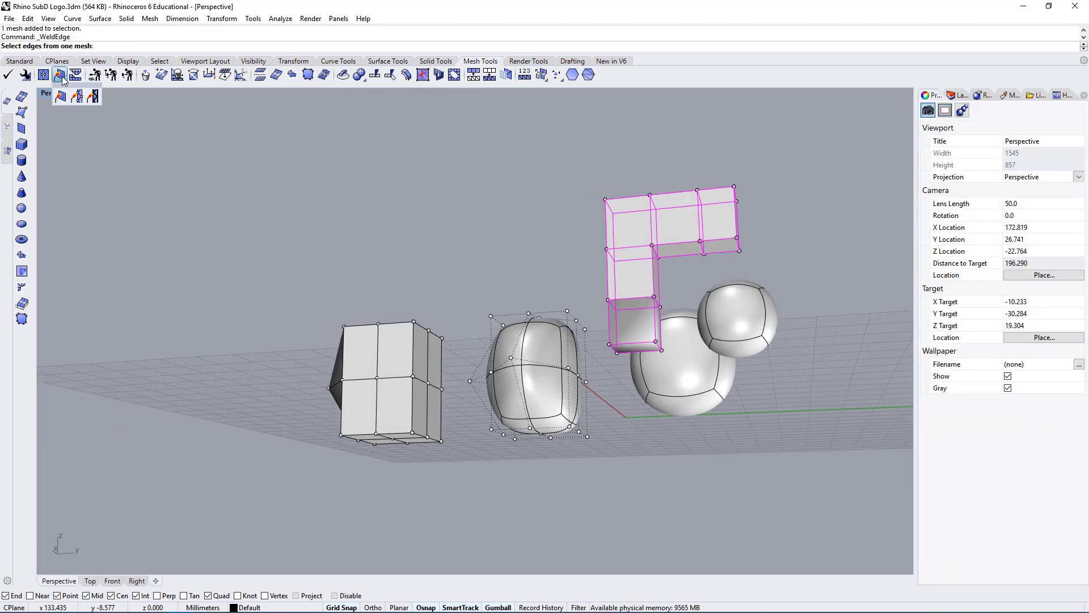
- Weld the mesh vertices along the middle of the L-shaped mesh's horizontal arm with Weld Vertices
click(77, 97)
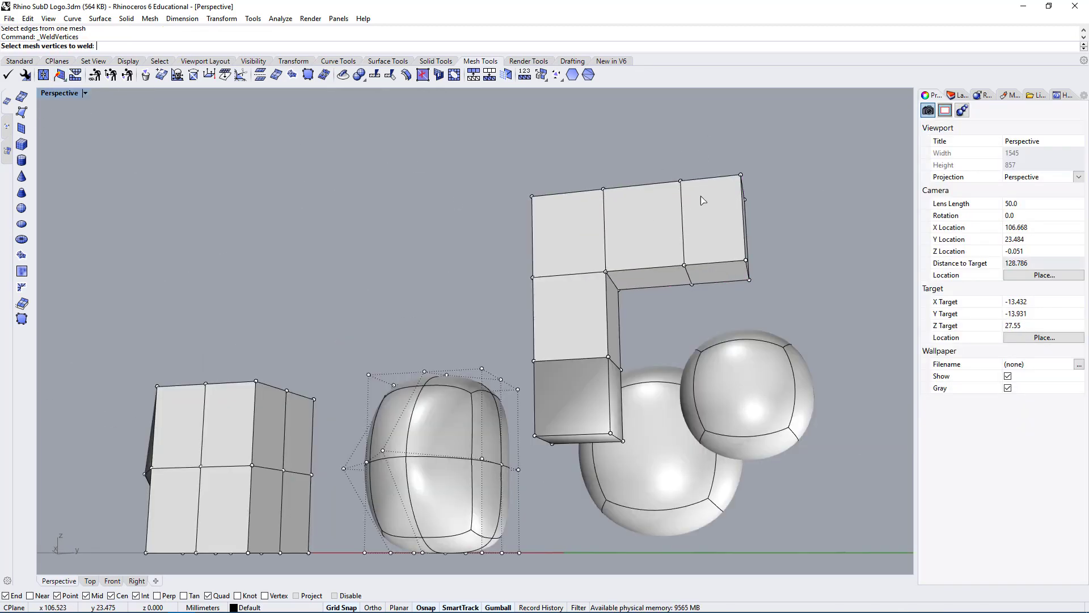
drag(603, 142, 725, 326)
right_drag(736, 245, 635, 329)
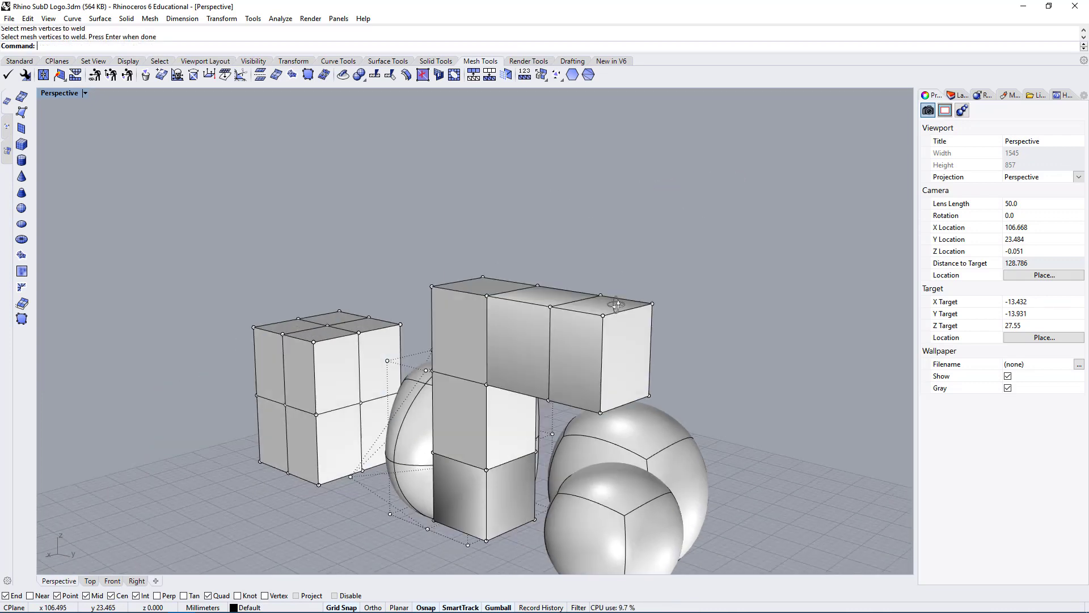
- Weld all vertices of the L-shaped mesh's vertical leg, including the corner block where it meets the arm
click(597, 336)
right_click(597, 336)
right_drag(615, 377, 636, 295)
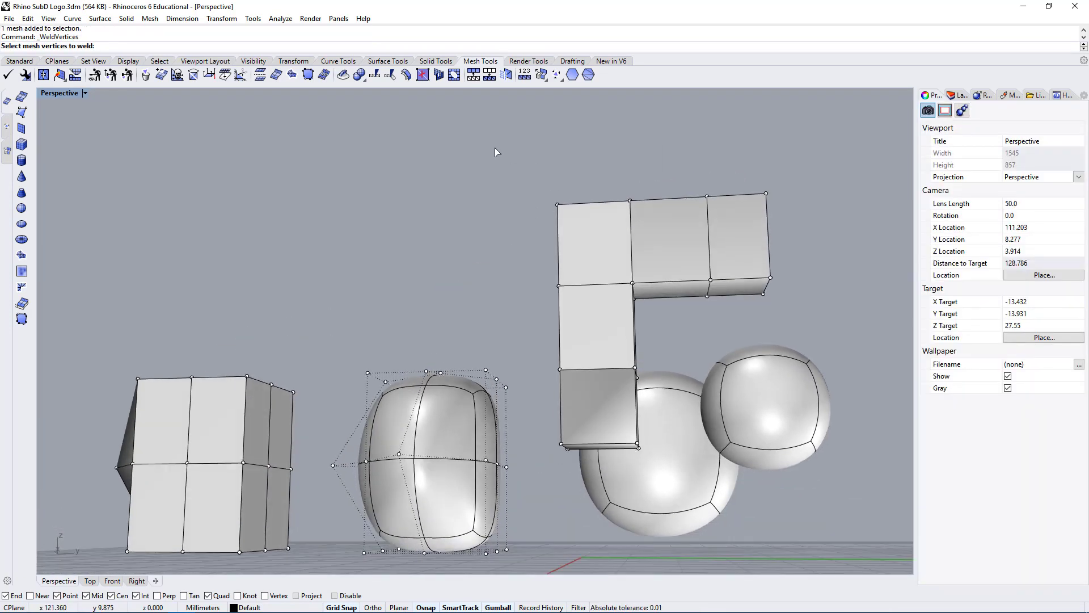
right_drag(495, 147, 552, 202)
drag(497, 134, 672, 435)
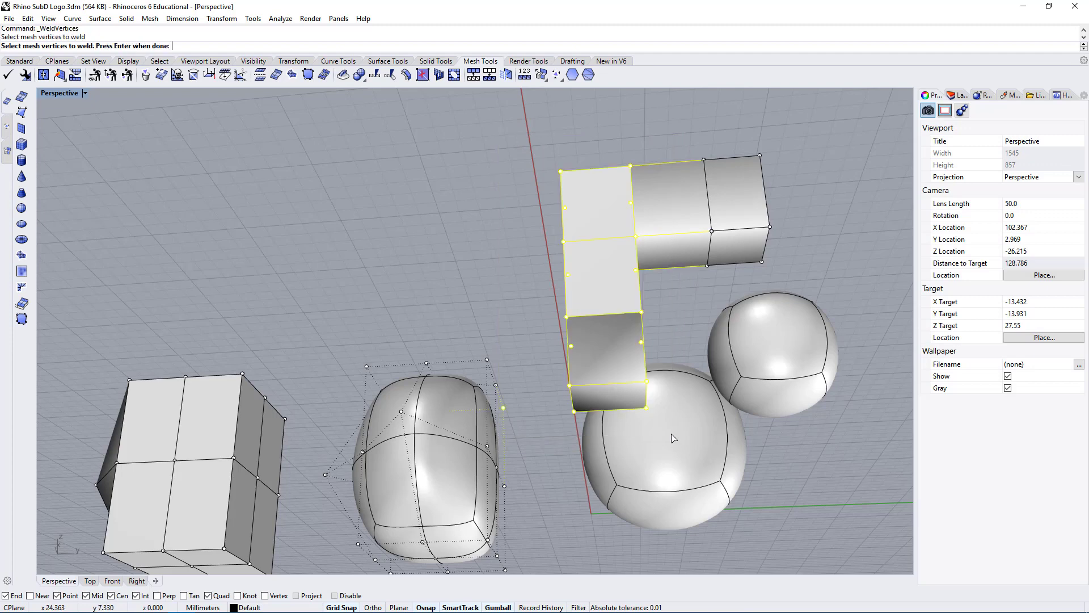
key(Return)
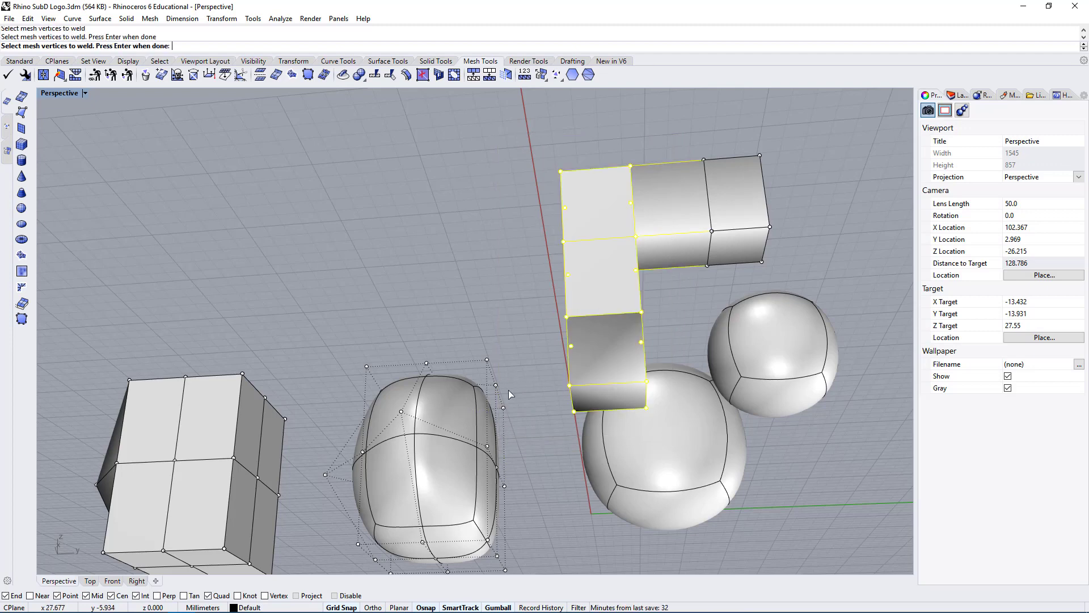
- Weld the highlighted unwelded edge crossing the underside of the L-shaped mesh's arm near its end face
right_drag(655, 128, 702, 187)
click(683, 151)
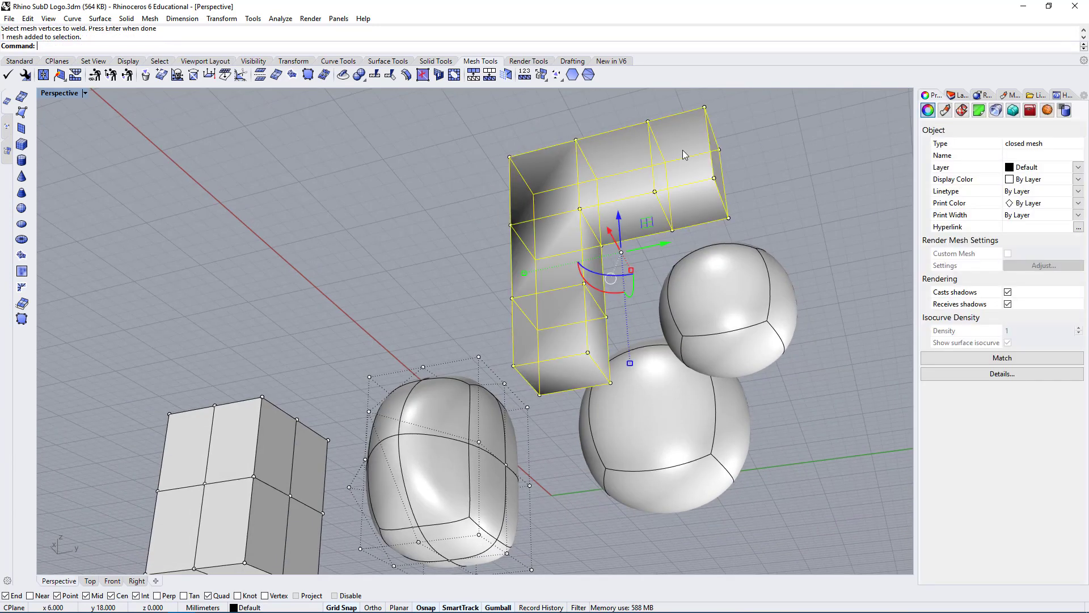
click(62, 78)
click(93, 96)
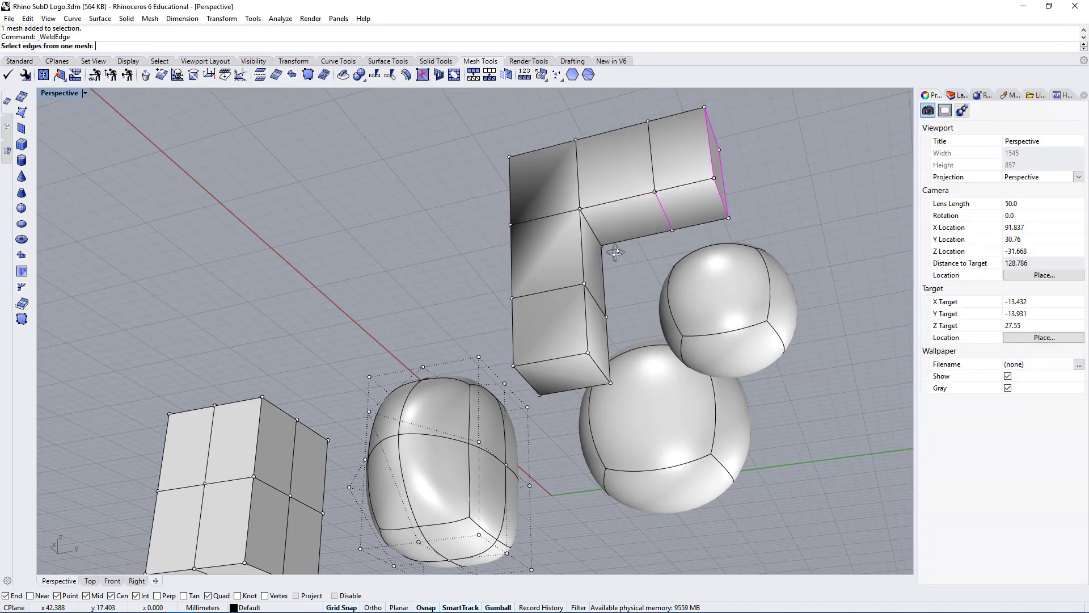
right_drag(616, 252, 265, 208)
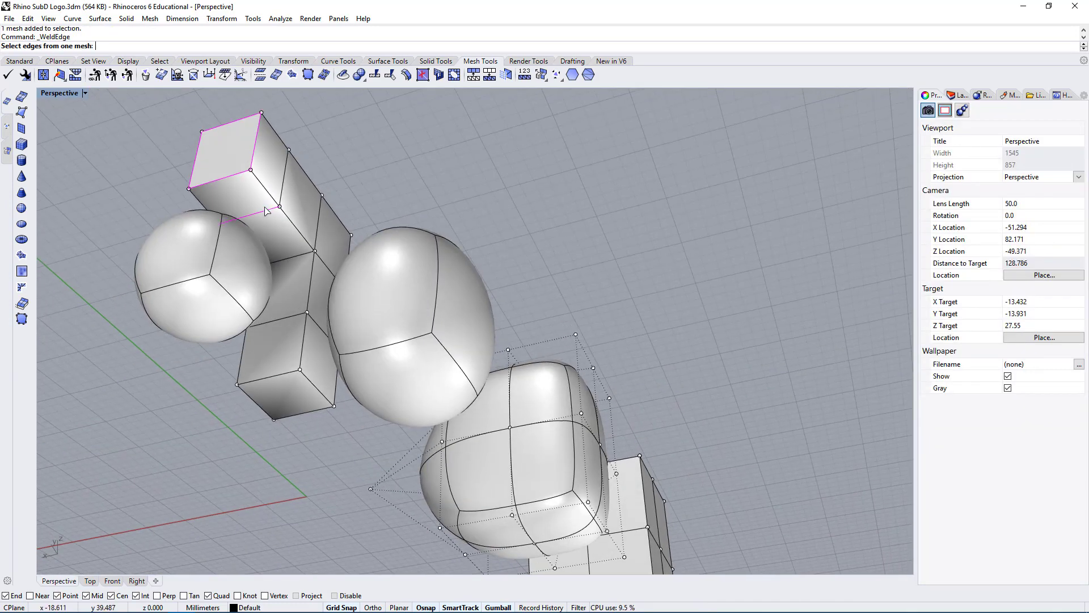
scroll(264, 206, up, 8)
click(282, 216)
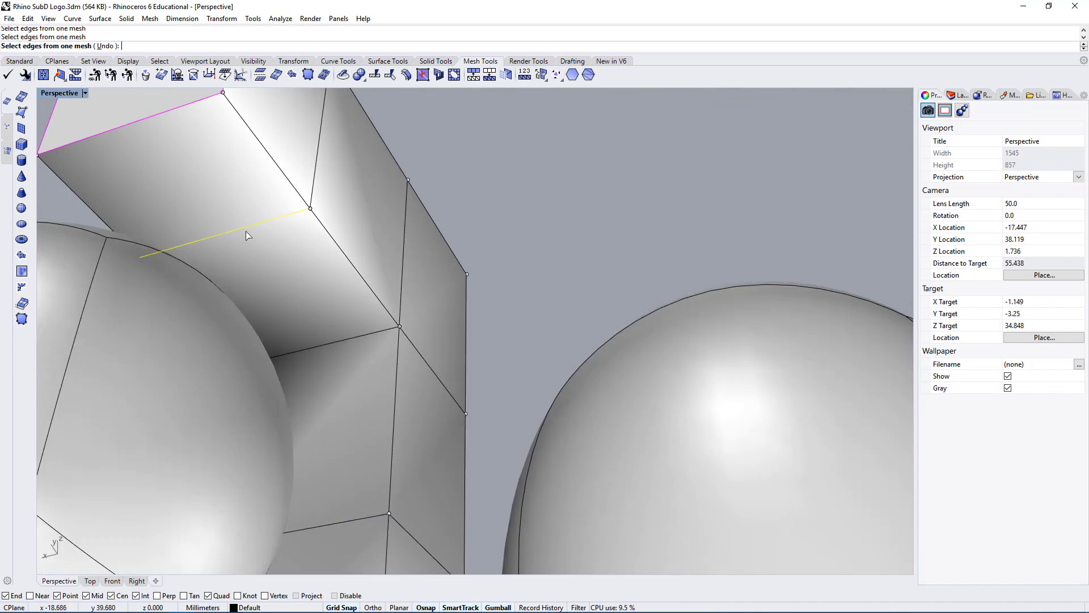
key(Return)
- Run Weld Edge on the L-shaped mesh again to highlight its remaining unwelded edges
right_drag(291, 239, 278, 271)
click(278, 271)
scroll(452, 247, down, 8)
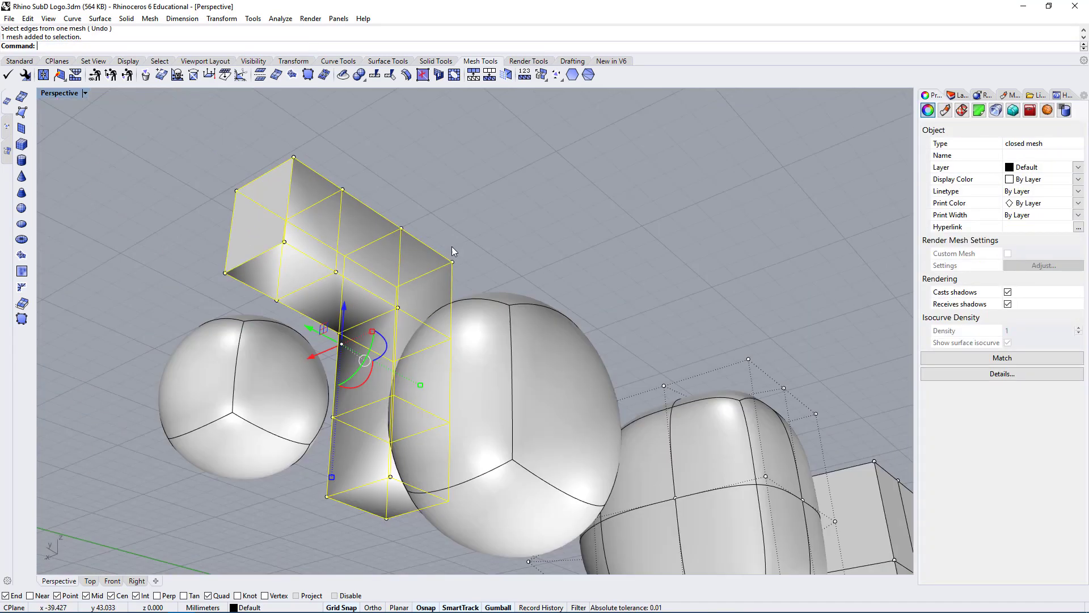
scroll(328, 312, up, 8)
right_drag(452, 246, 369, 323)
click(59, 75)
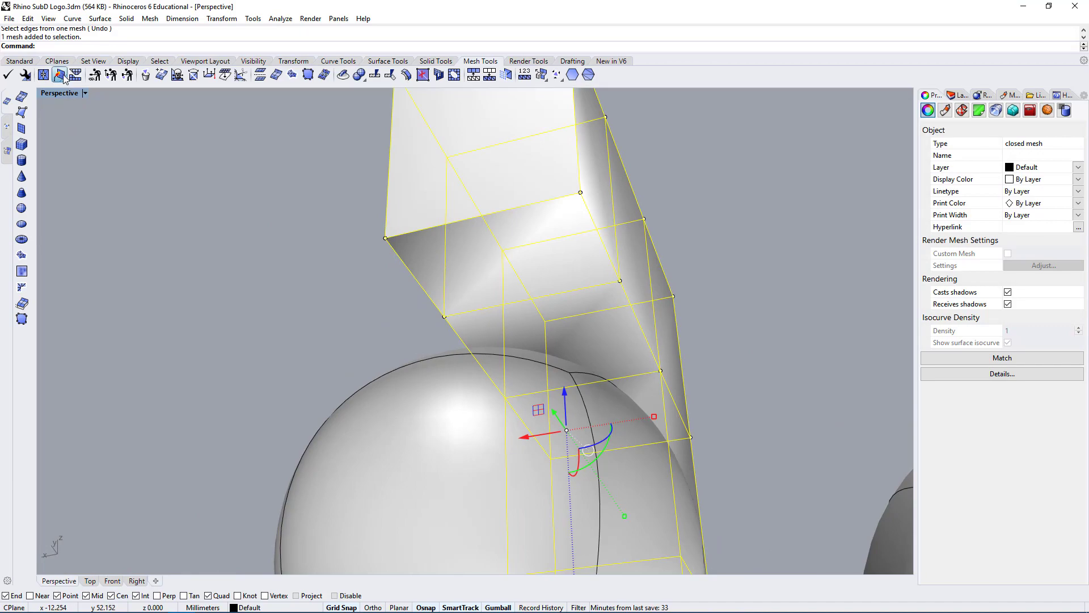
click(91, 99)
scroll(635, 316, down, 7)
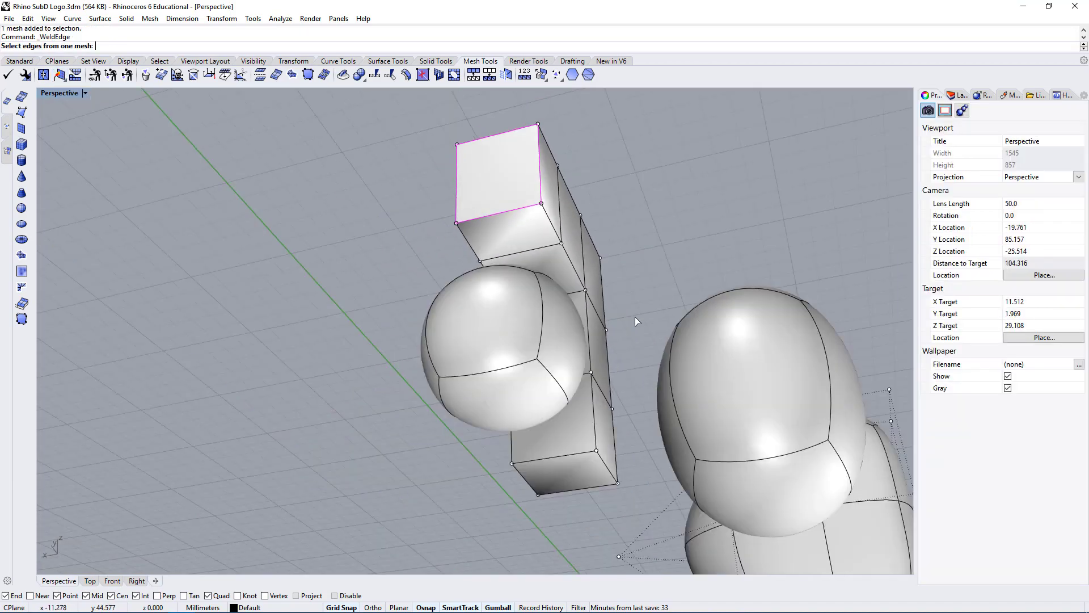
- Examine the highlighted unwelded edges around the arm's end face from several sides, and finish the command without picking any edge
right_drag(634, 317, 677, 298)
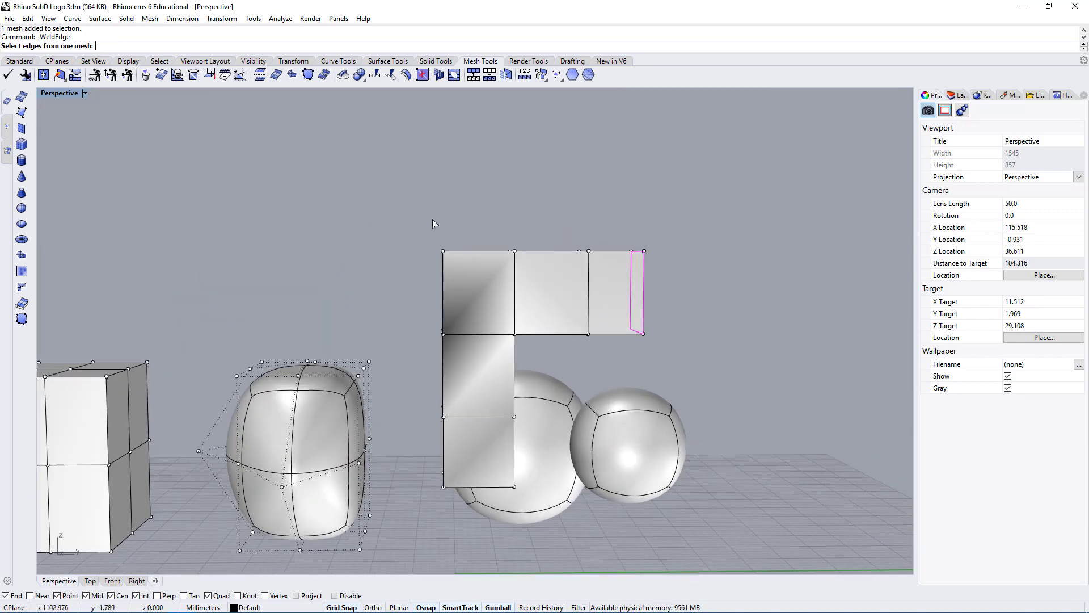
right_drag(432, 220, 512, 303)
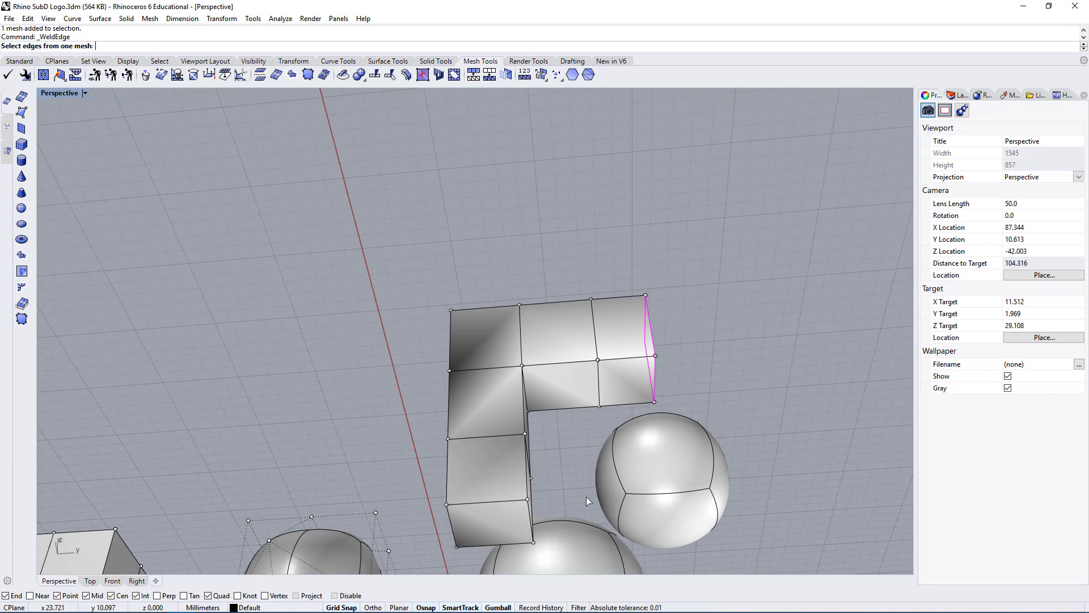
right_drag(586, 496, 574, 294)
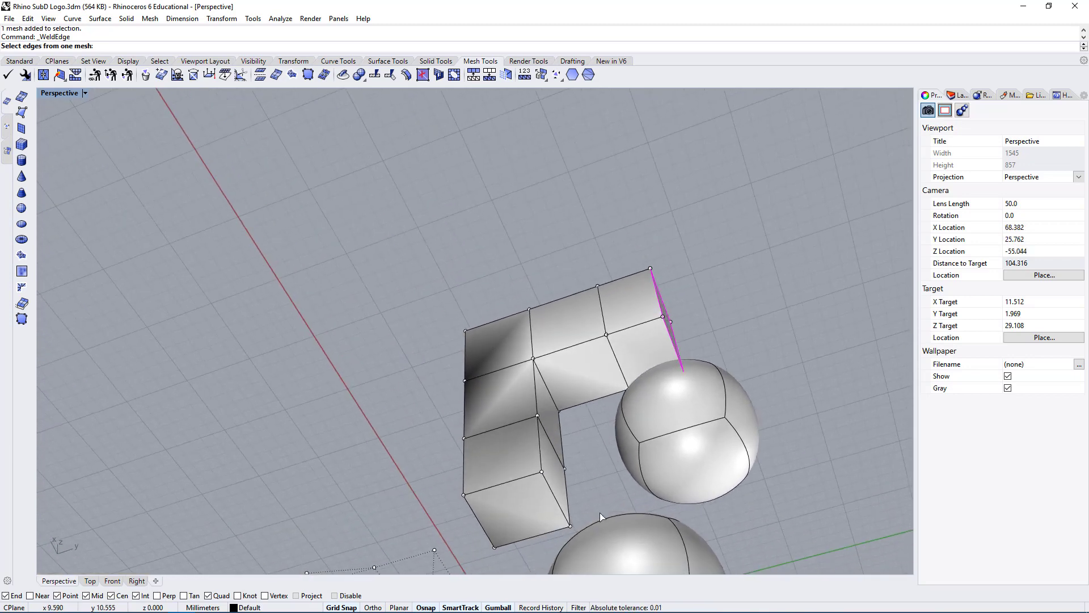
right_drag(737, 291, 392, 362)
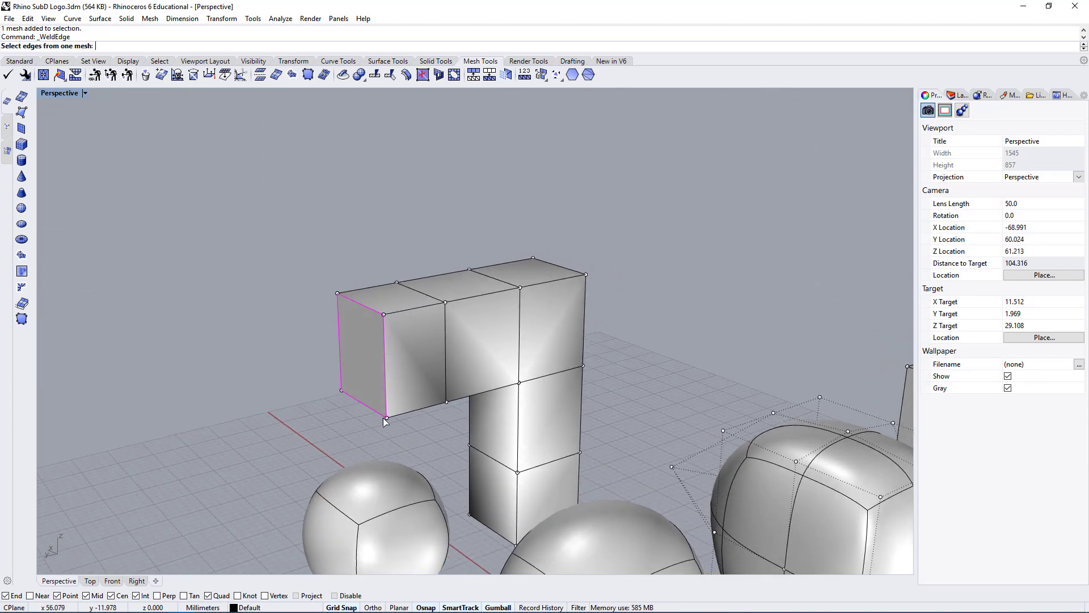
right_drag(340, 304, 609, 338)
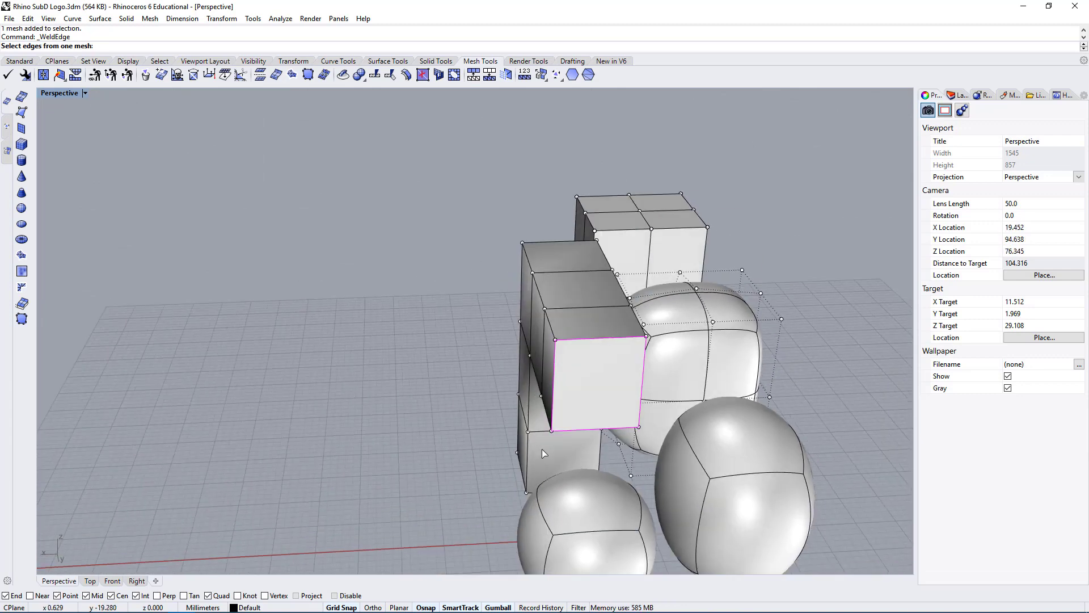
right_drag(543, 448, 580, 289)
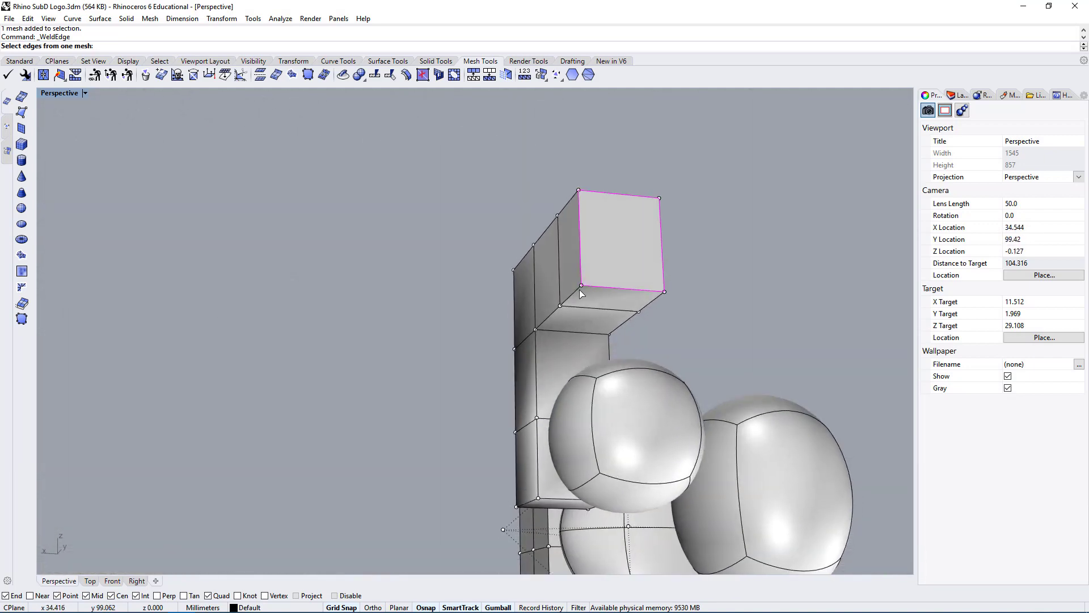
right_drag(645, 255, 621, 273)
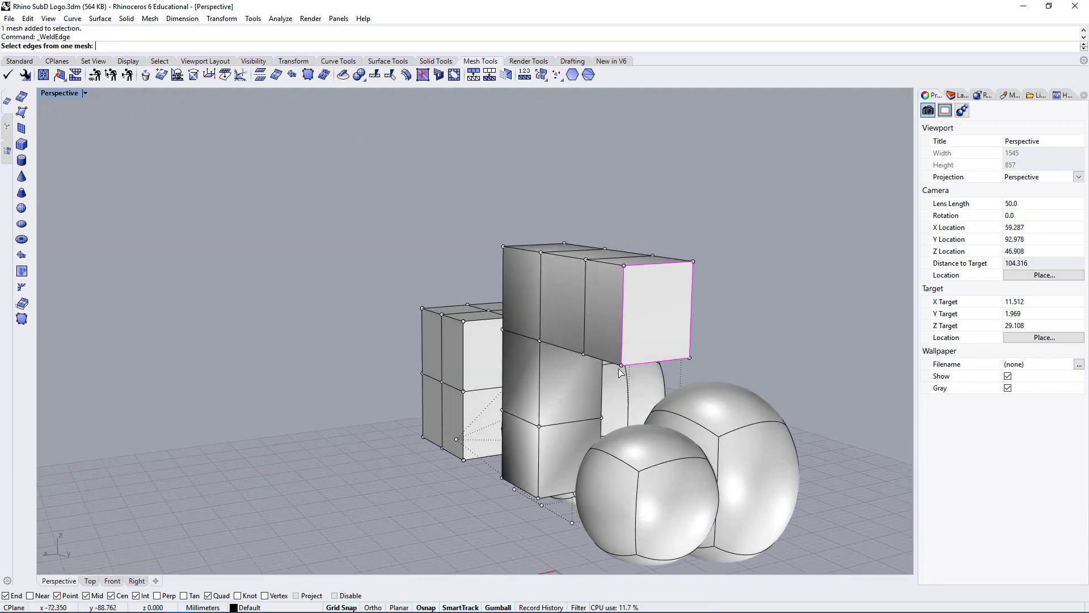
right_drag(620, 372, 651, 198)
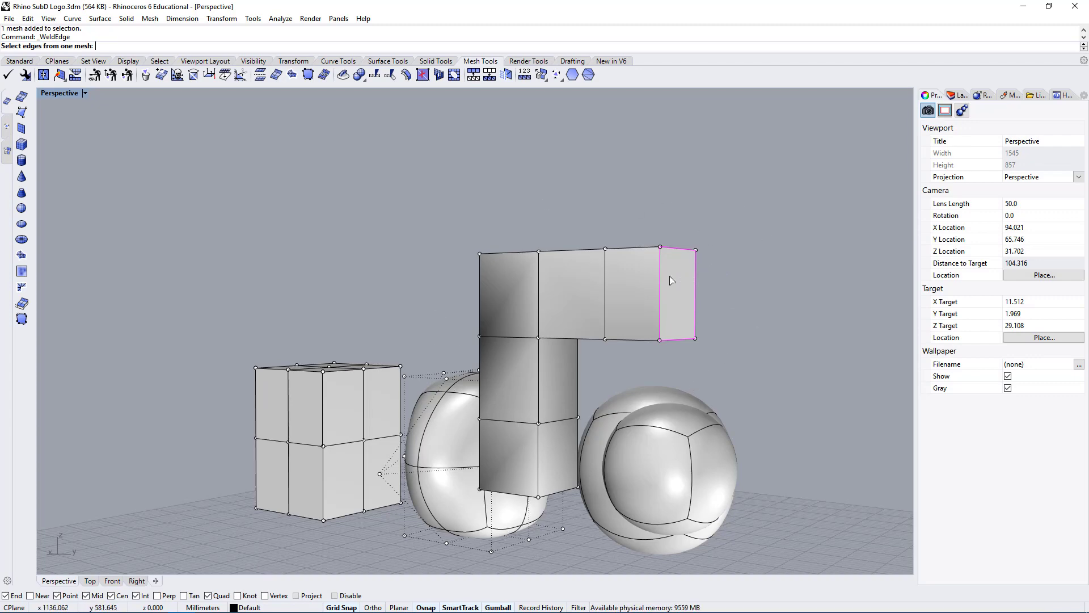
right_drag(671, 280, 570, 264)
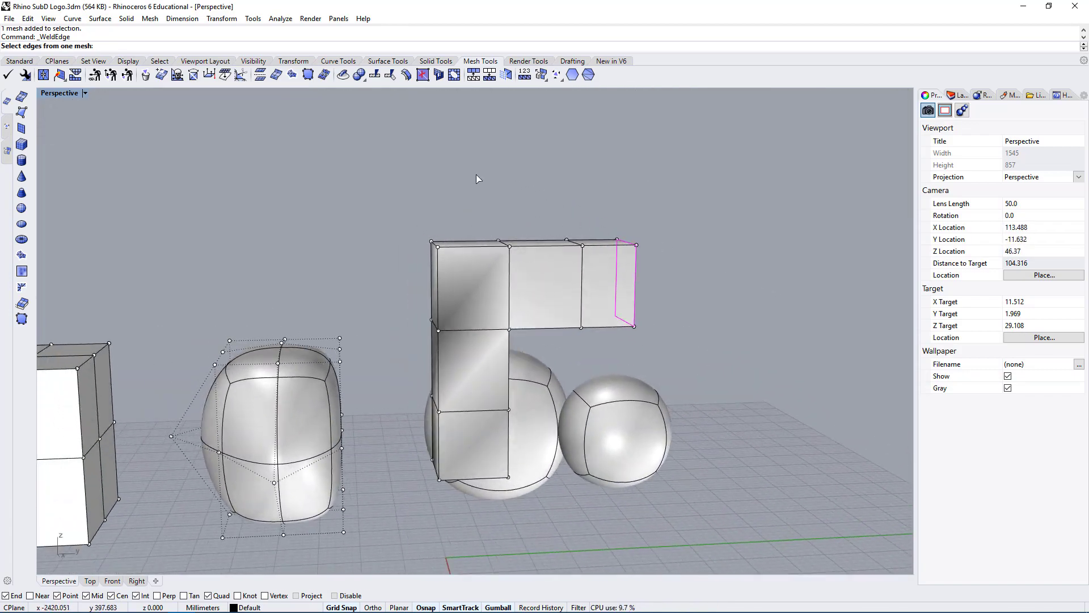
right_drag(476, 303, 418, 309)
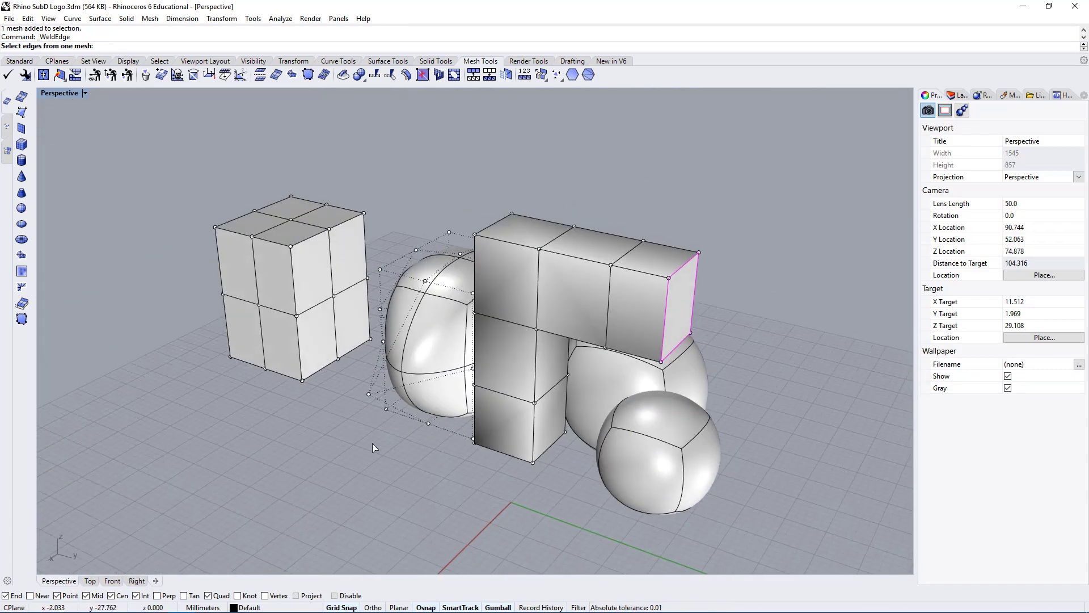
key(Return)
- Examine the middle SubD and the L-shaped mesh in turn, comparing object types and the shading of welded faces
right_drag(648, 311, 371, 339)
click(371, 339)
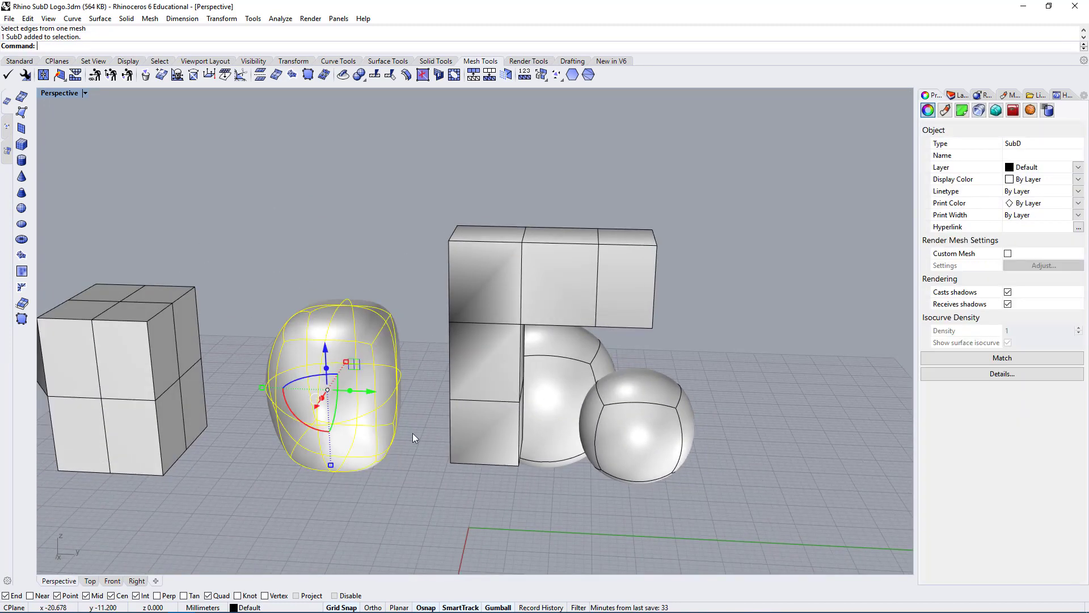
right_drag(378, 380, 668, 256)
click(772, 243)
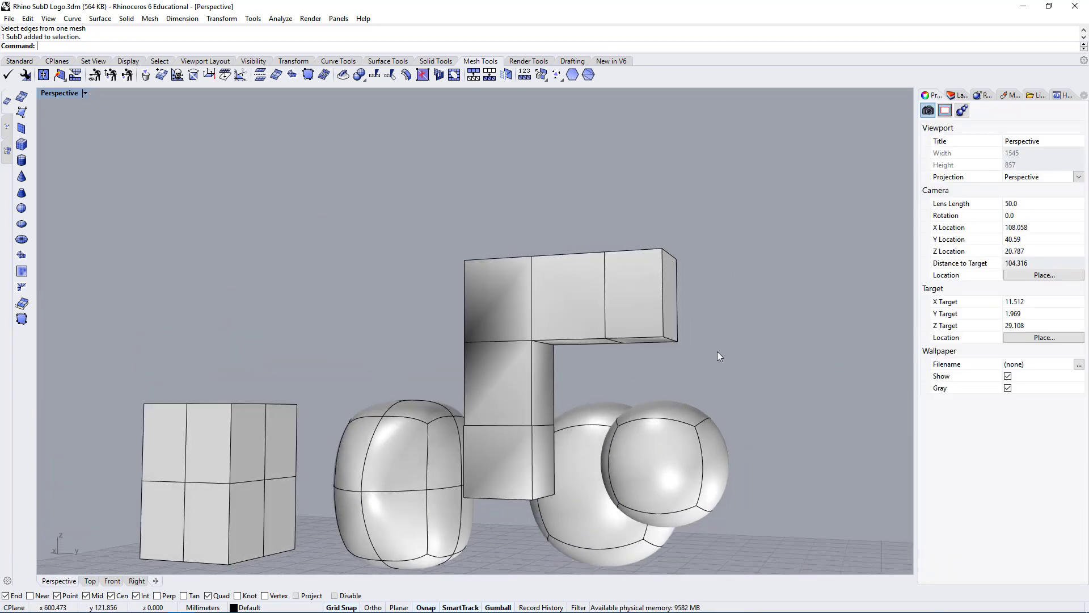
click(663, 278)
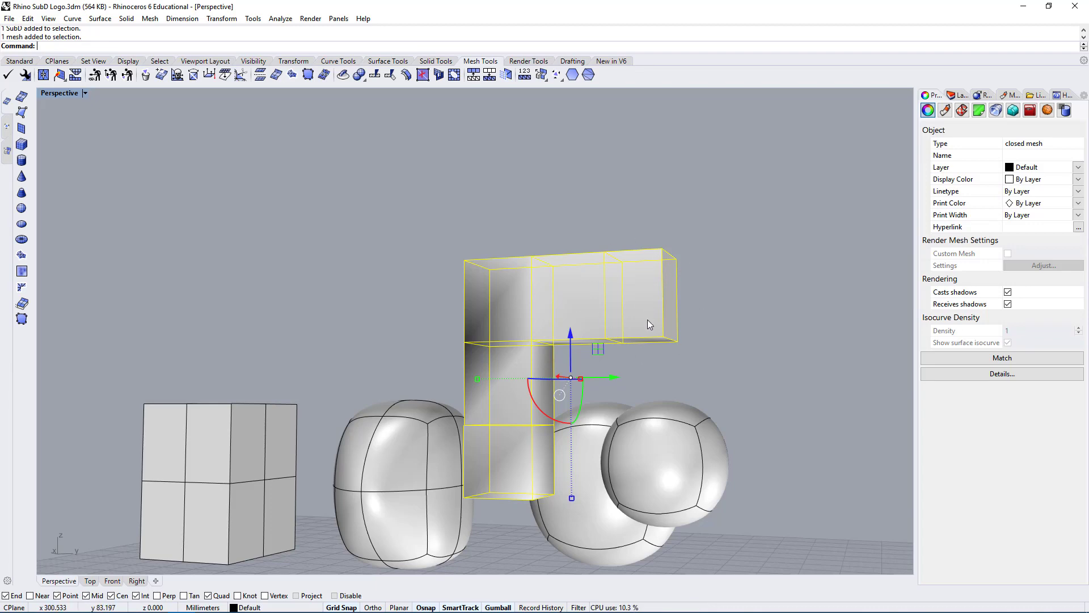
right_drag(677, 322, 603, 333)
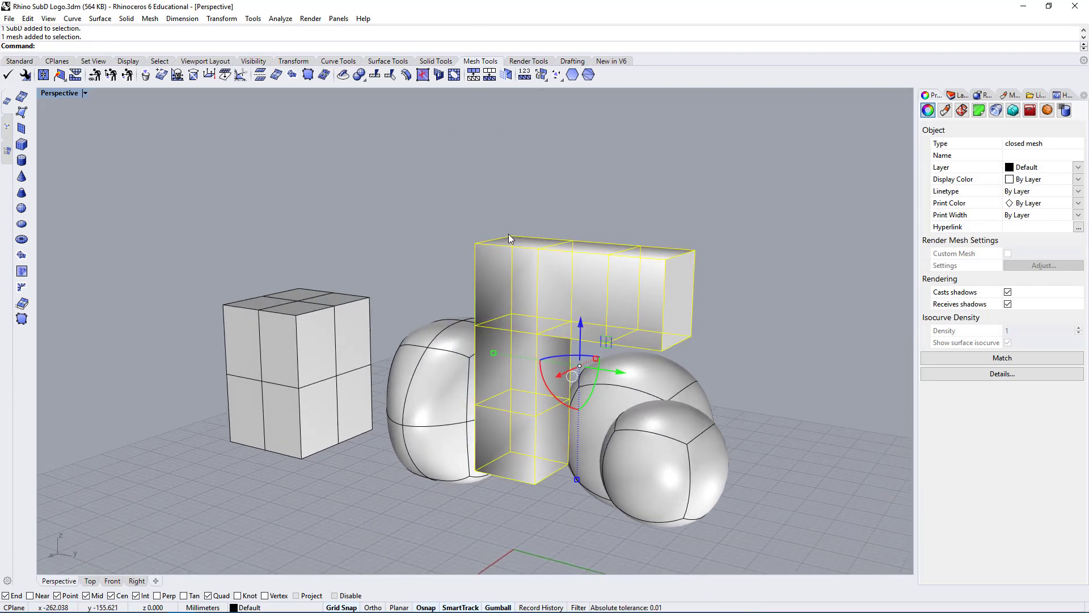
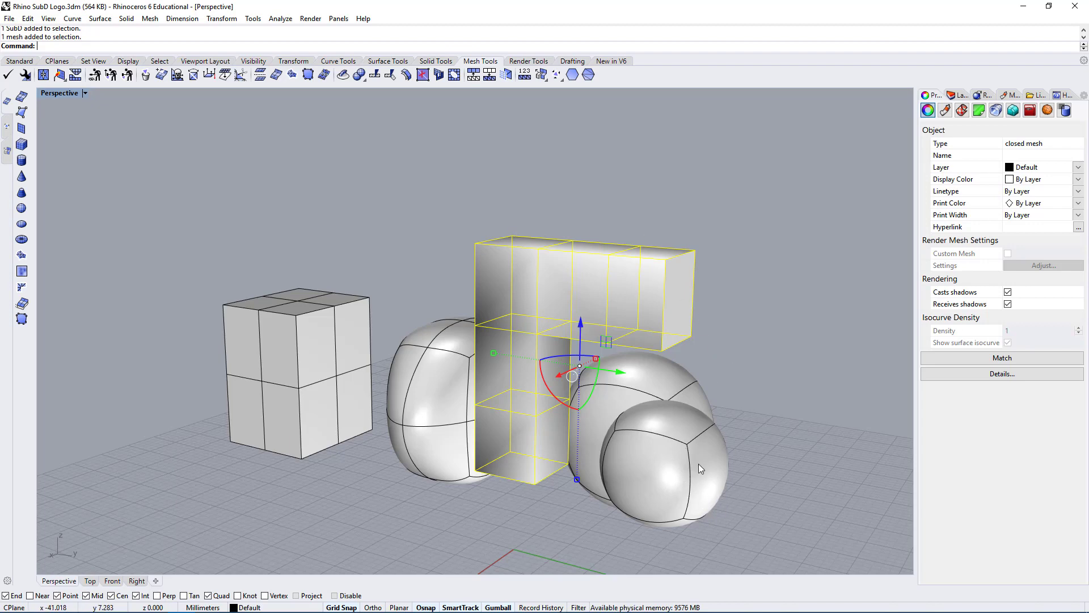
right_drag(699, 465, 727, 373)
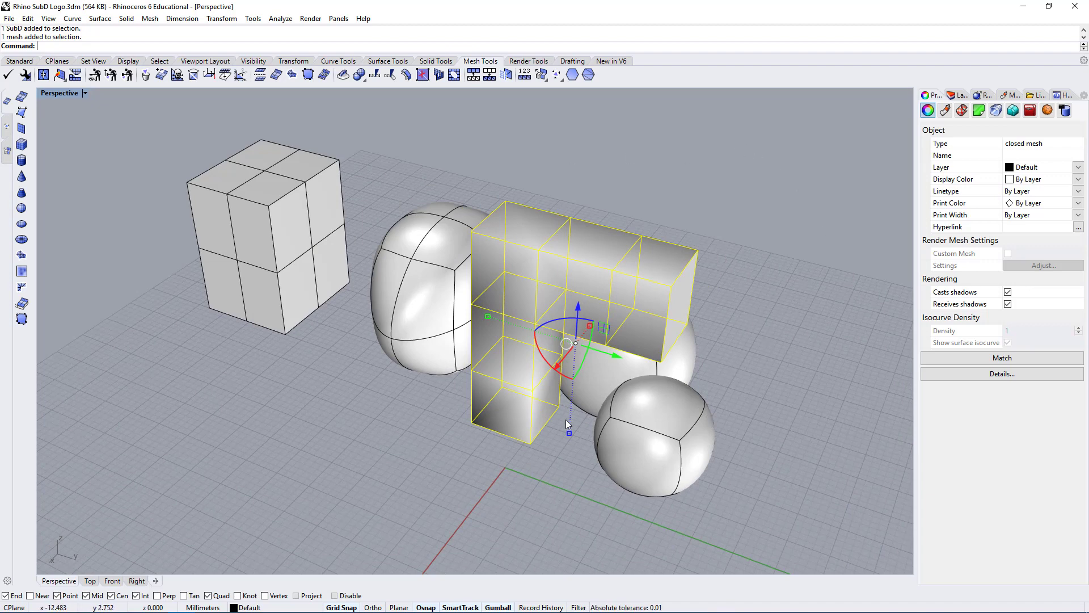
key(Escape)
right_drag(738, 373, 577, 213)
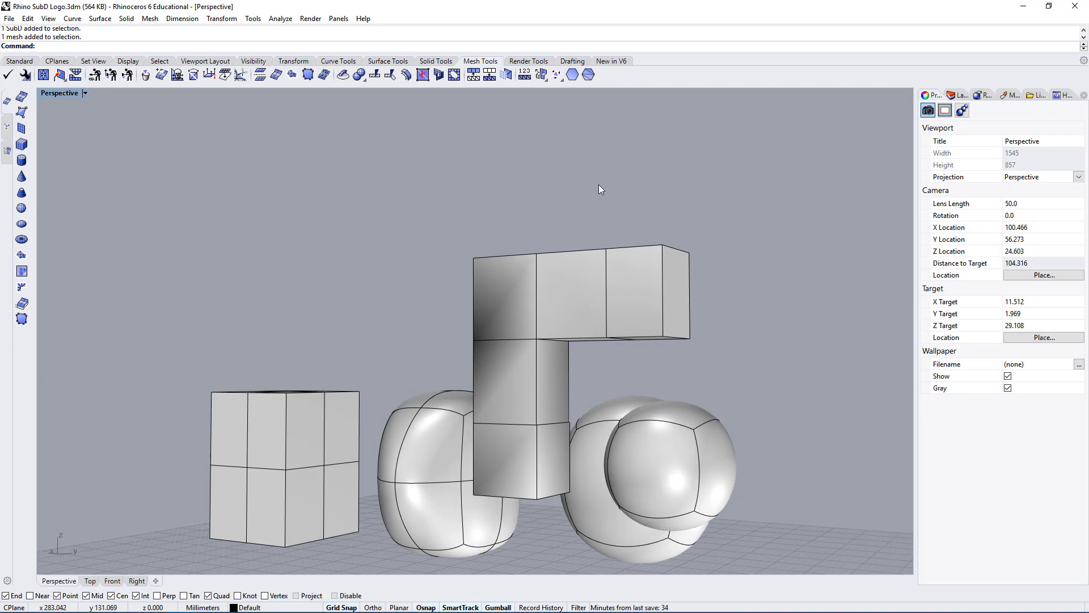
click(716, 451)
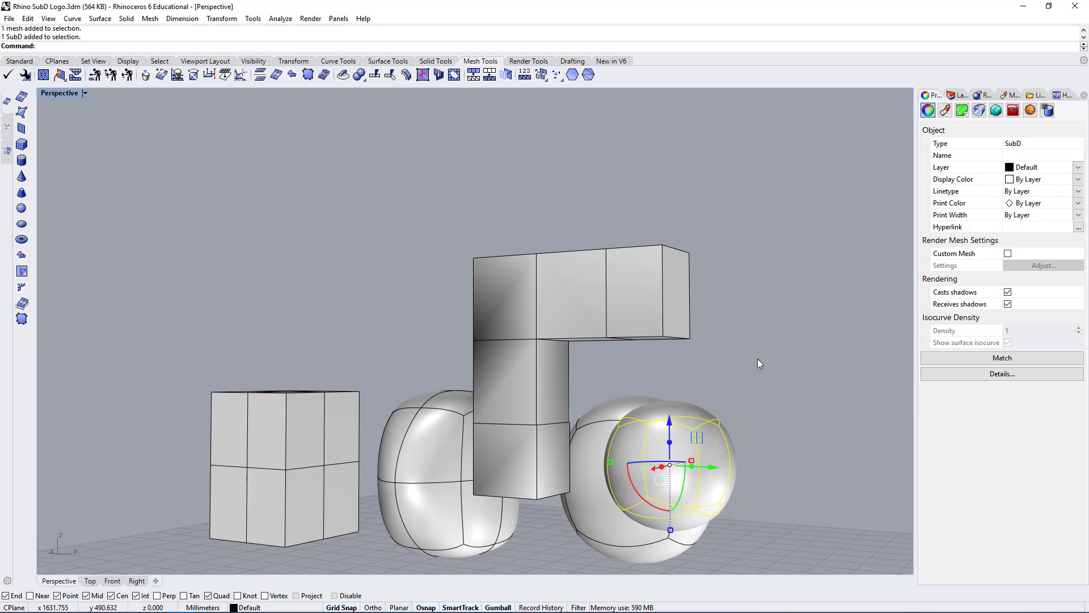
key(Return)
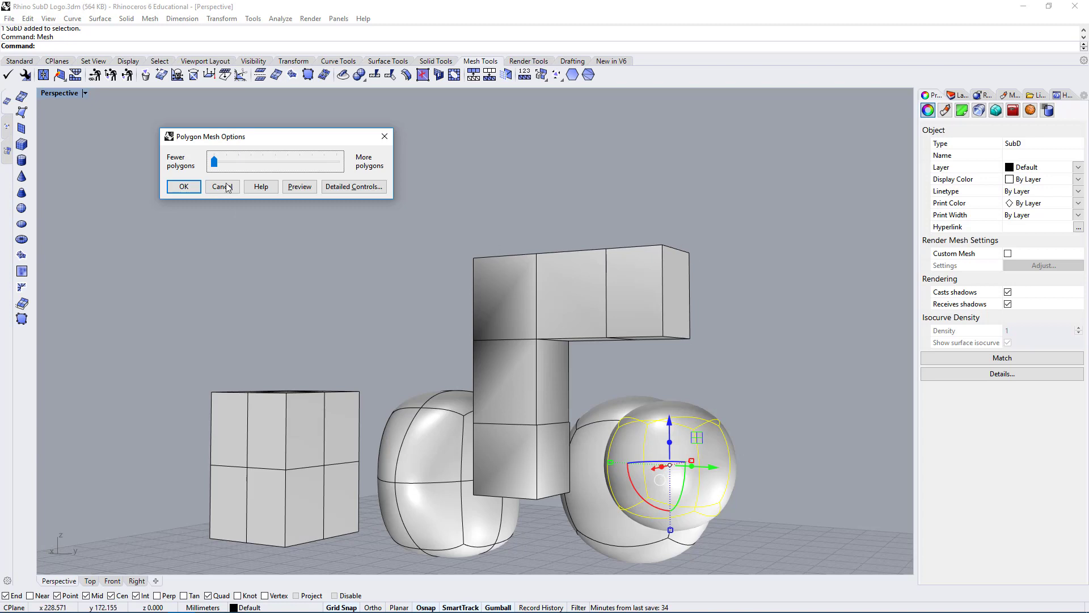
click(385, 138)
click(653, 225)
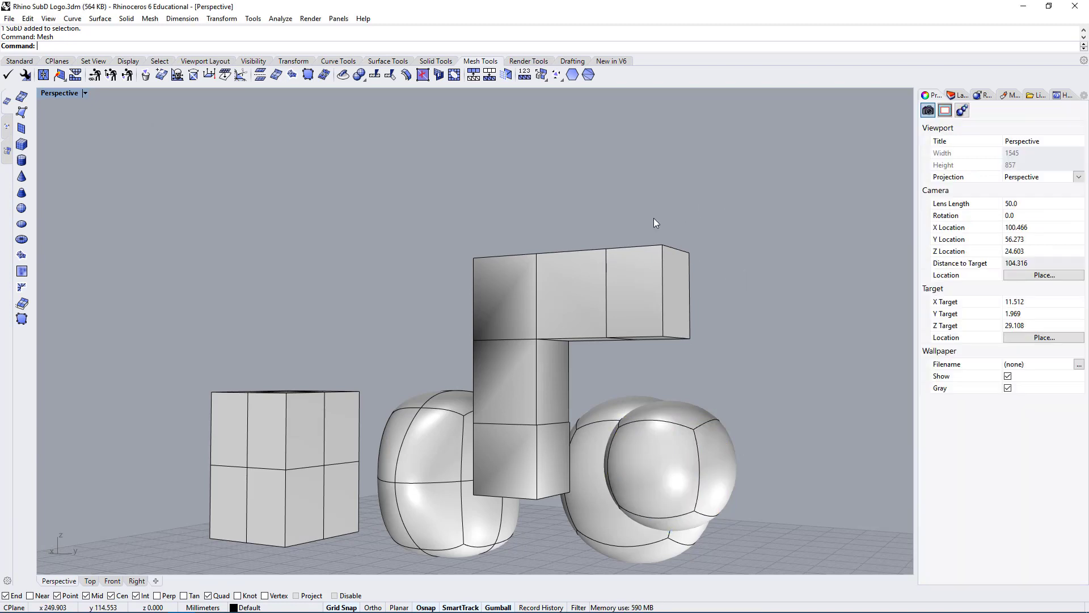
- Select the L-shaped mesh and examine the shading of its leg, arm and end face
right_drag(654, 225, 494, 301)
right_drag(805, 289, 627, 304)
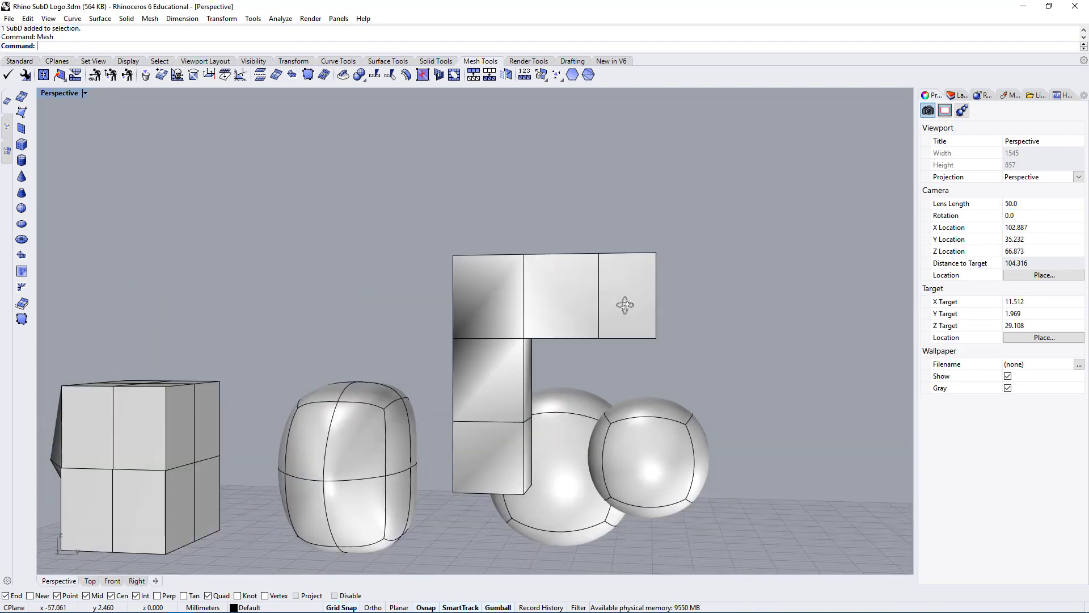
click(590, 275)
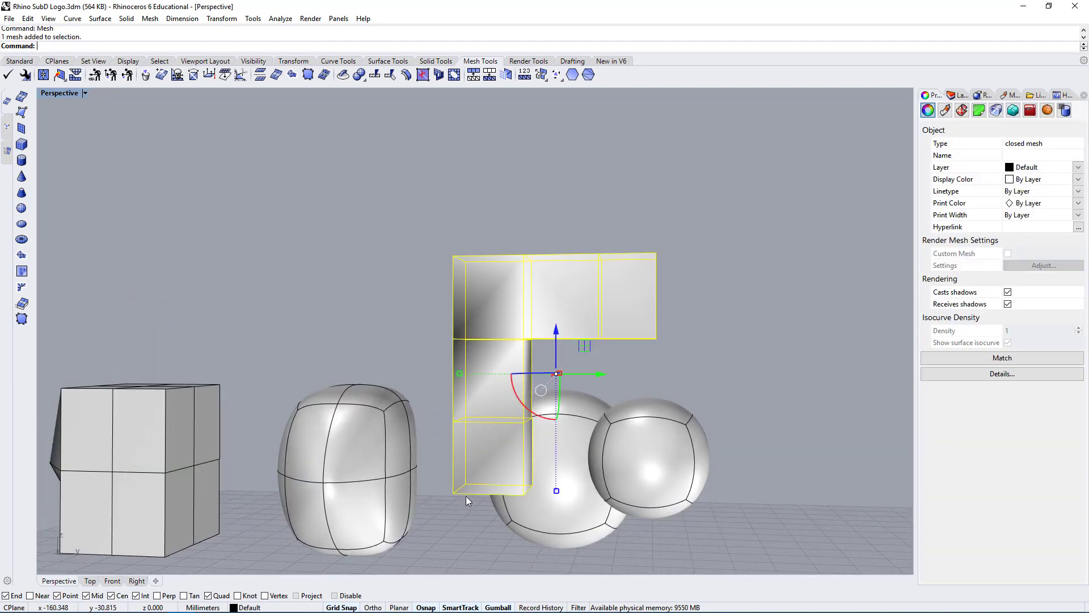
right_drag(773, 370, 690, 332)
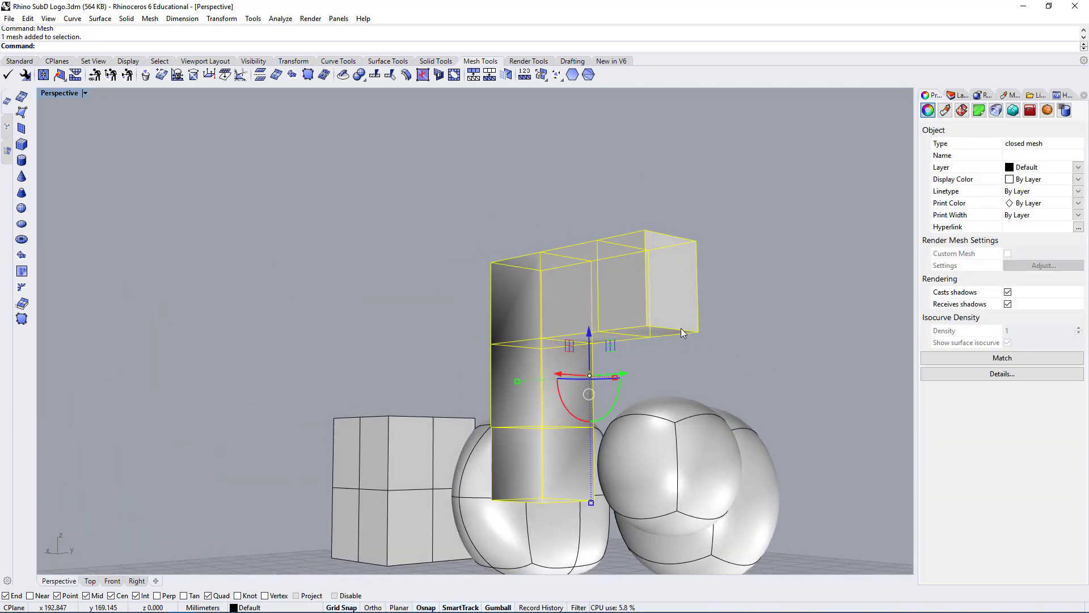
- Try converting the selected L-shaped mesh with SubDFromMesh and Creases=No, examine it from several sides, and undo the conversion
right_click(59, 50)
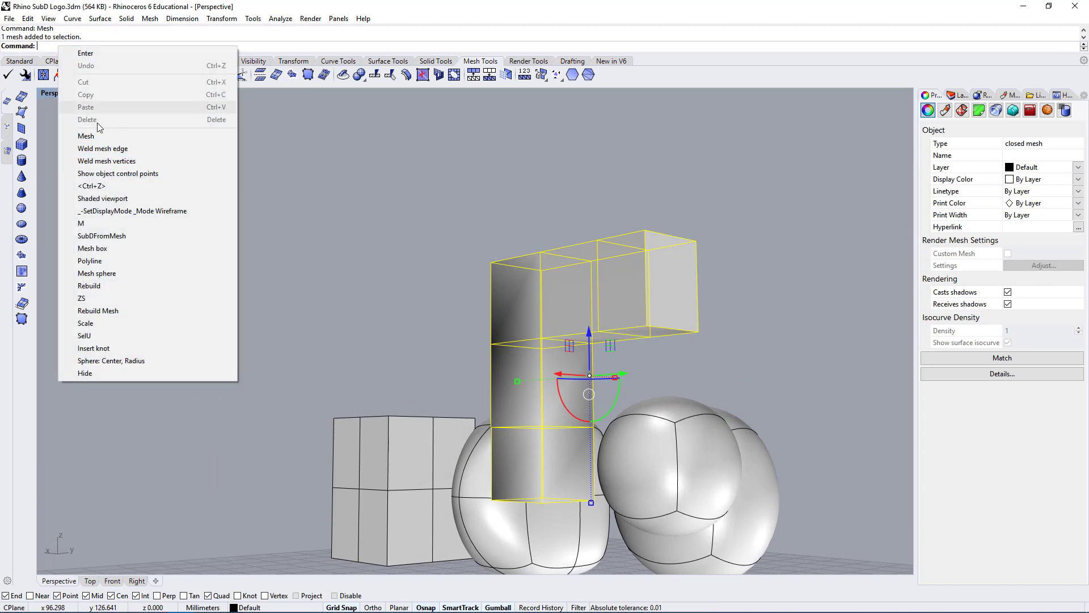
click(106, 237)
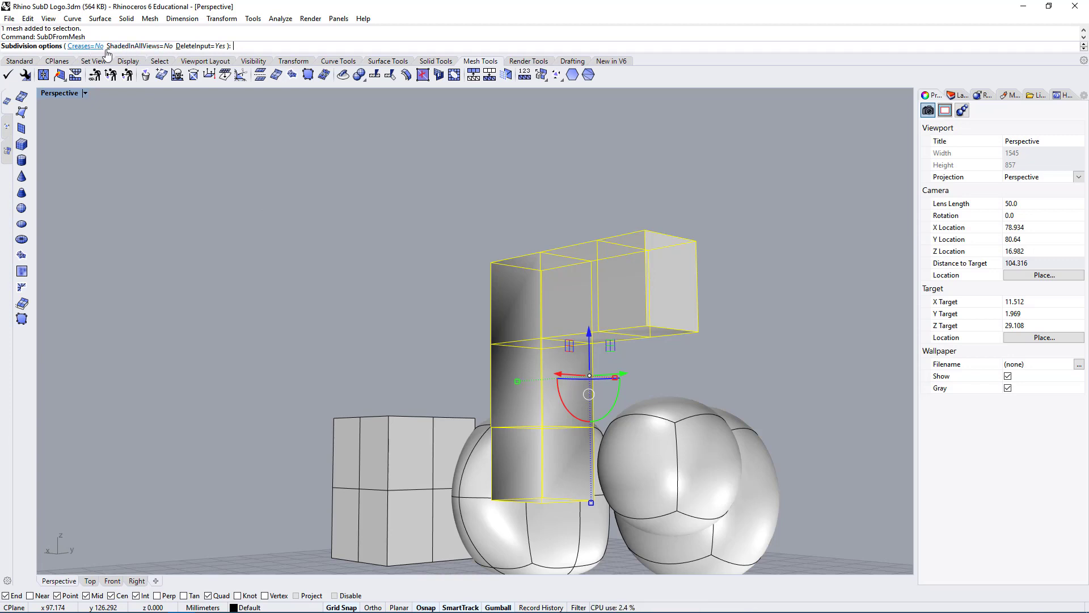
key(Return)
right_drag(738, 285, 711, 281)
click(763, 290)
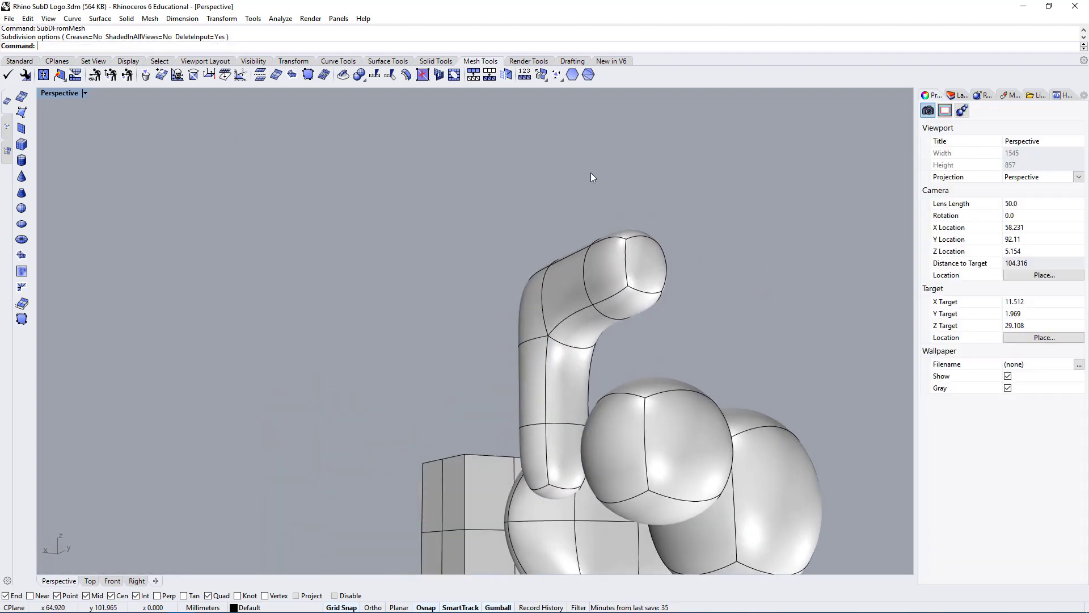
right_drag(572, 260, 683, 294)
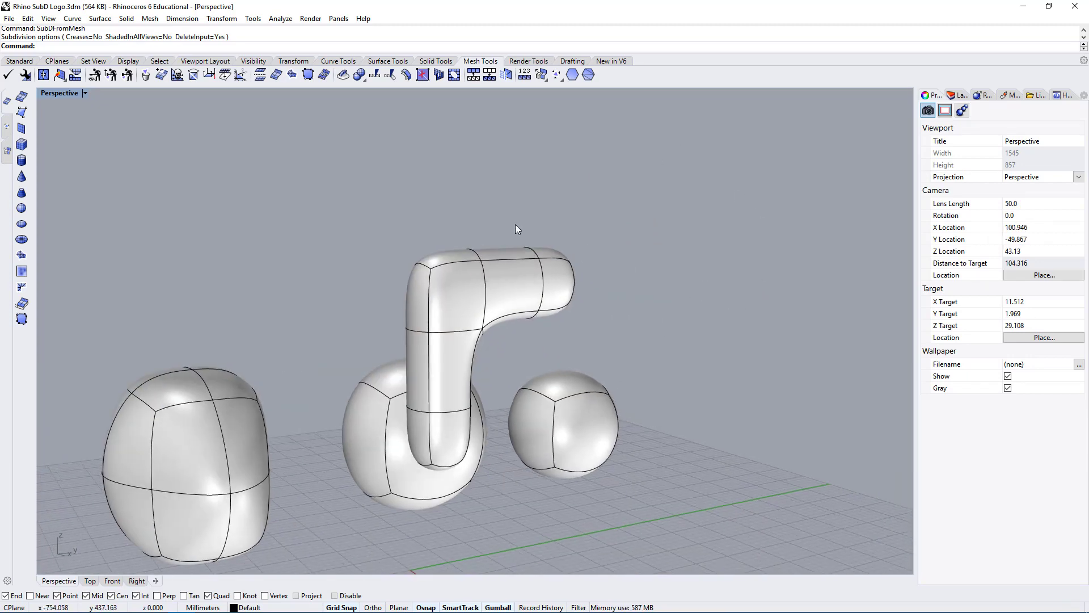
right_drag(470, 414, 451, 404)
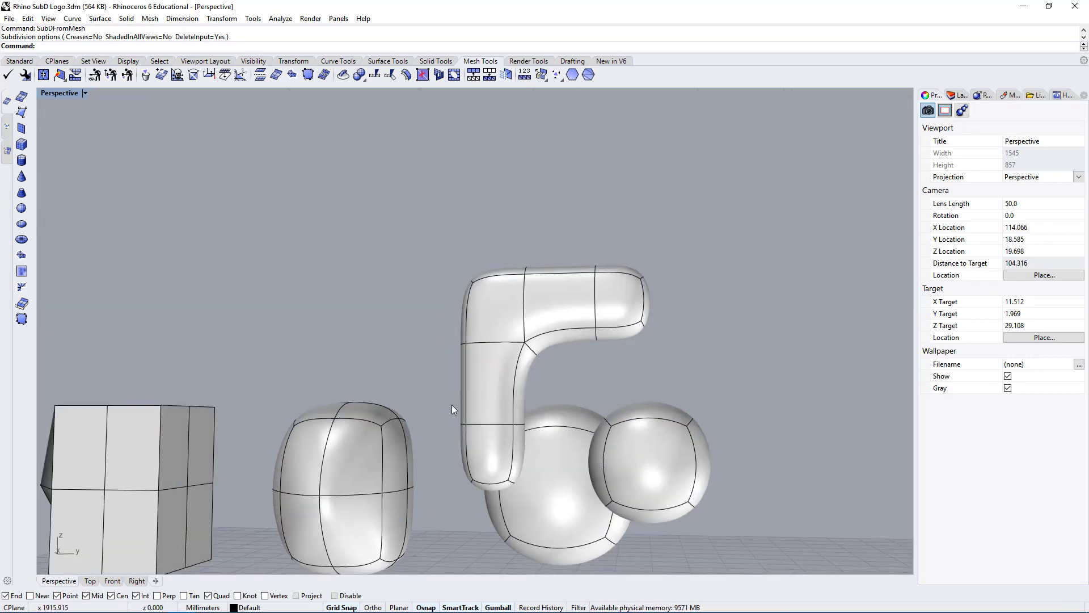
key(ctrl+z)
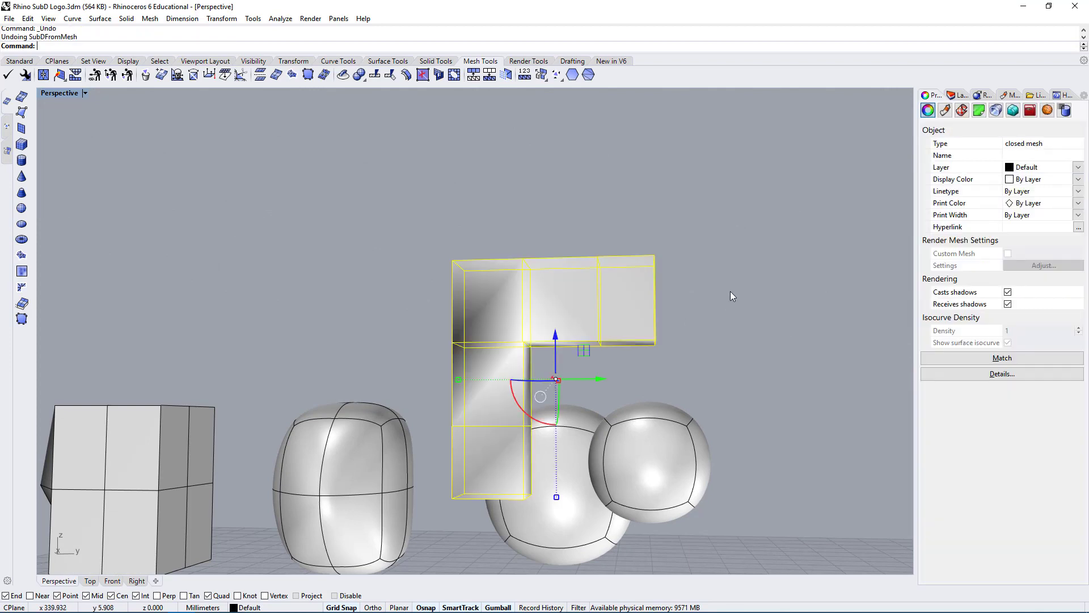
- Convert the L-shaped mesh to a SubD using SubDFromMesh with Creases=Yes and DeleteInput=Yes
click(731, 291)
right_drag(785, 343, 658, 332)
click(605, 301)
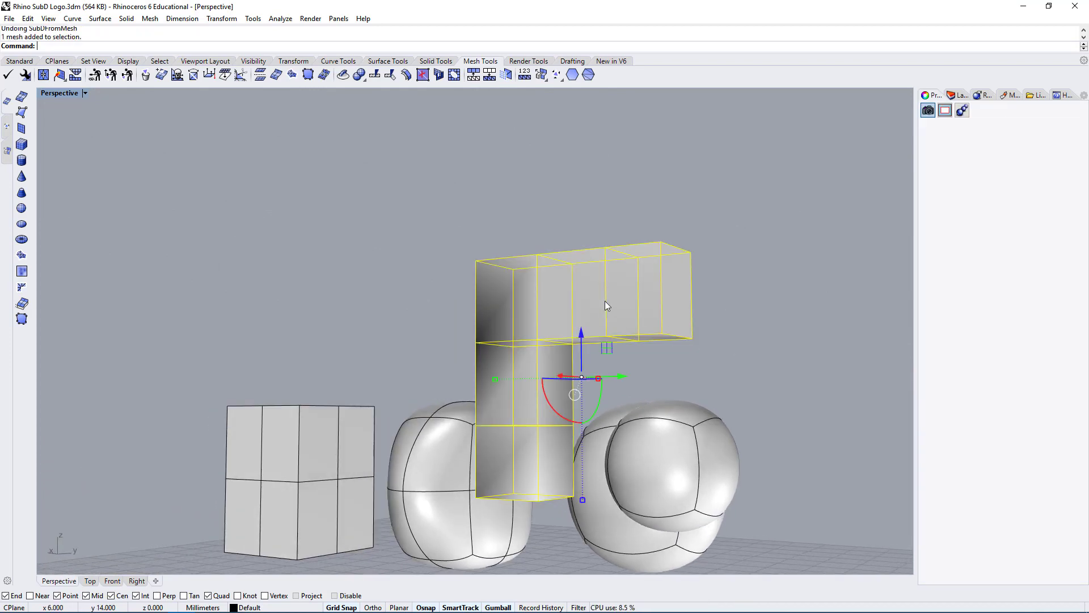
right_click(760, 280)
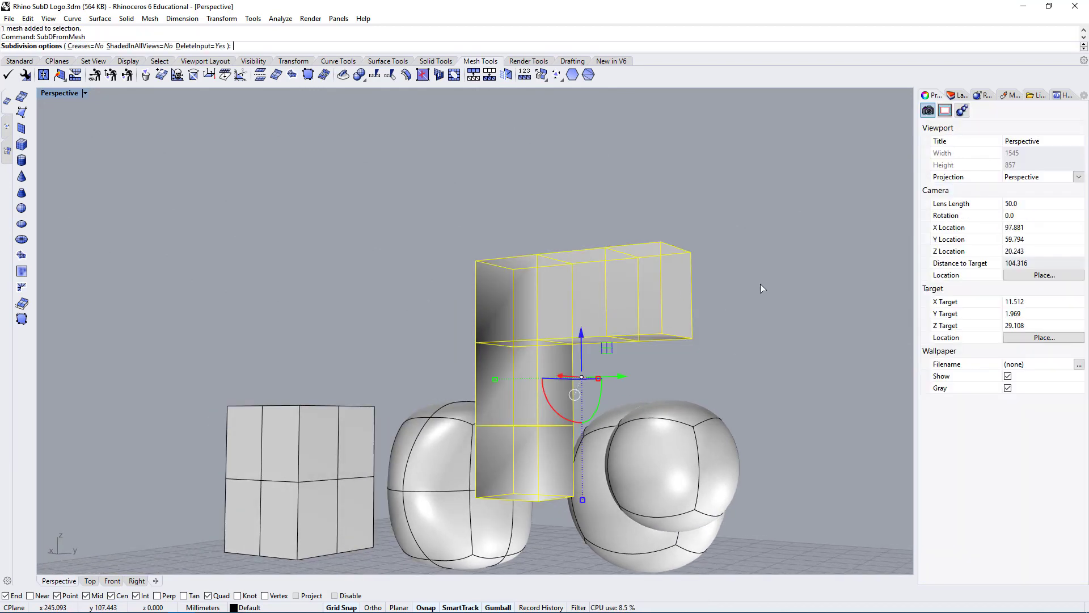
click(78, 47)
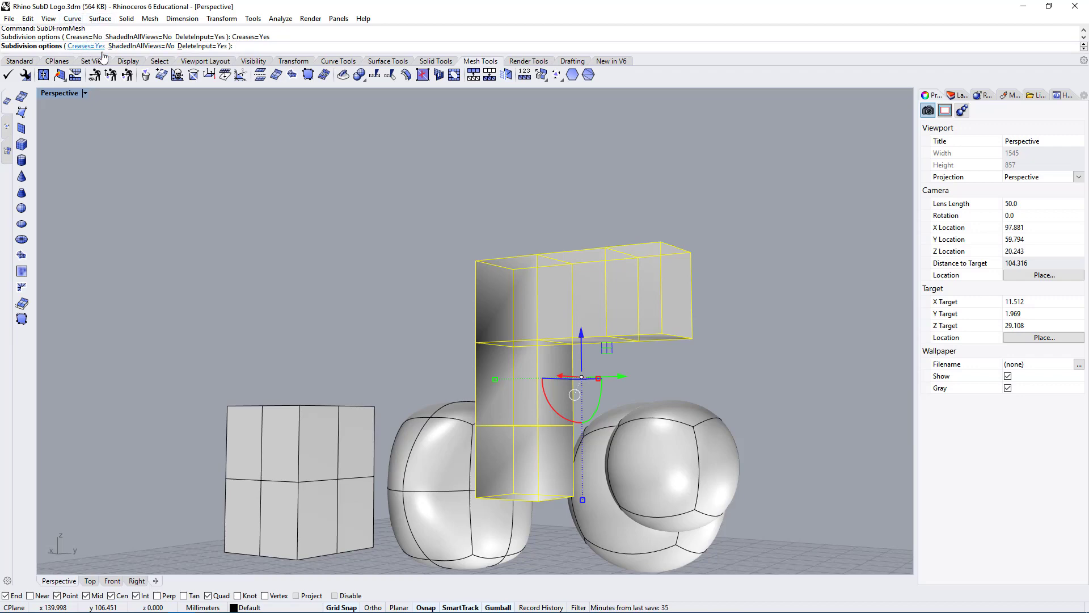
right_drag(680, 315, 737, 310)
right_click(736, 310)
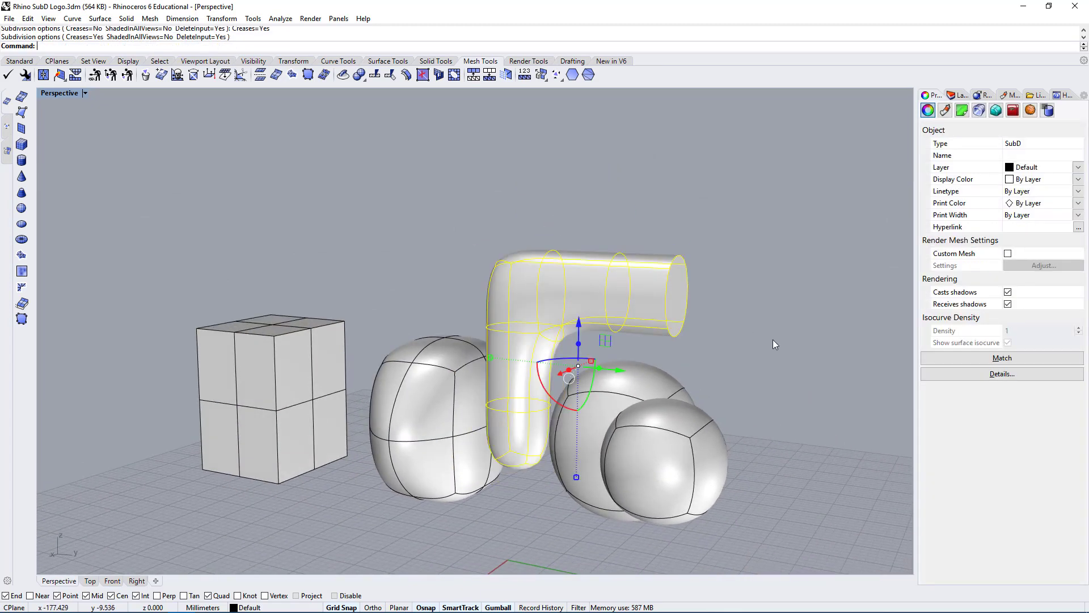
- Examine the creased L-shaped SubD from several sides, focusing on its flat end face and the edge around it
click(774, 345)
right_drag(775, 344, 632, 329)
click(513, 280)
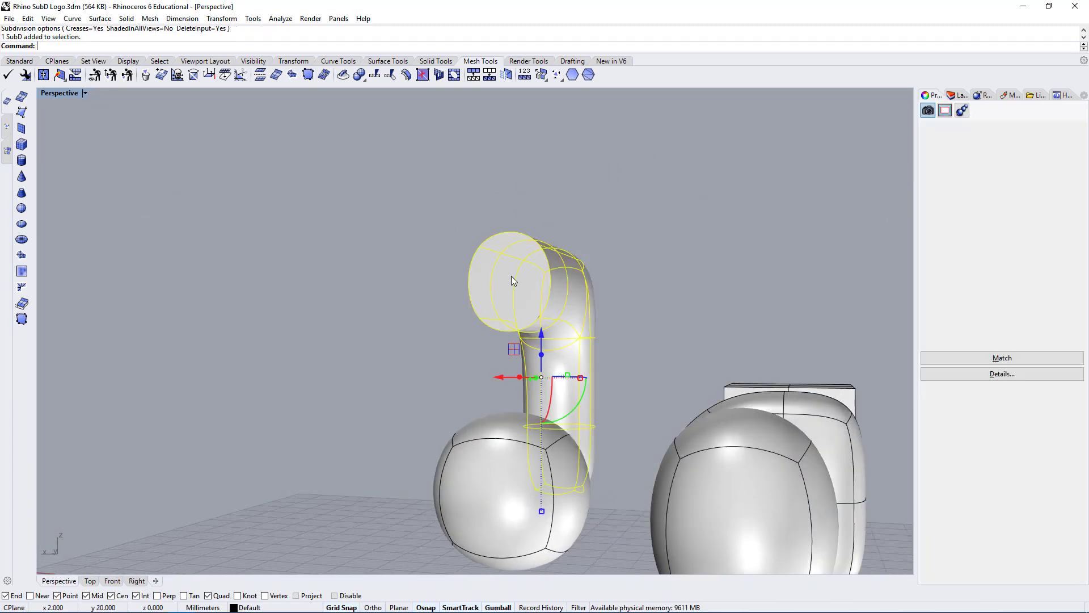
right_drag(481, 245, 656, 304)
click(656, 304)
right_drag(361, 282, 757, 232)
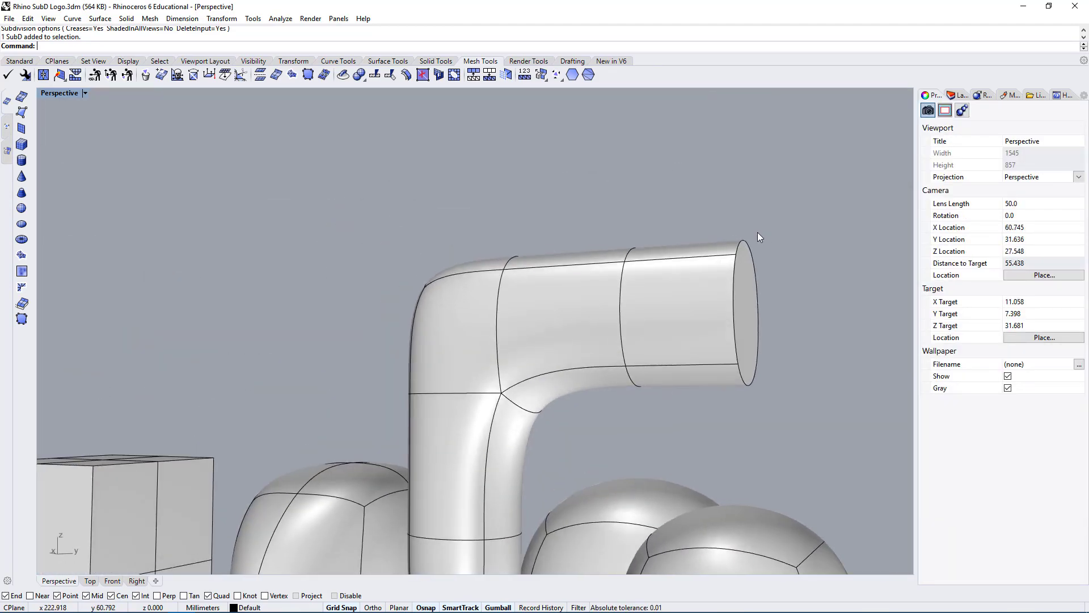
click(760, 304)
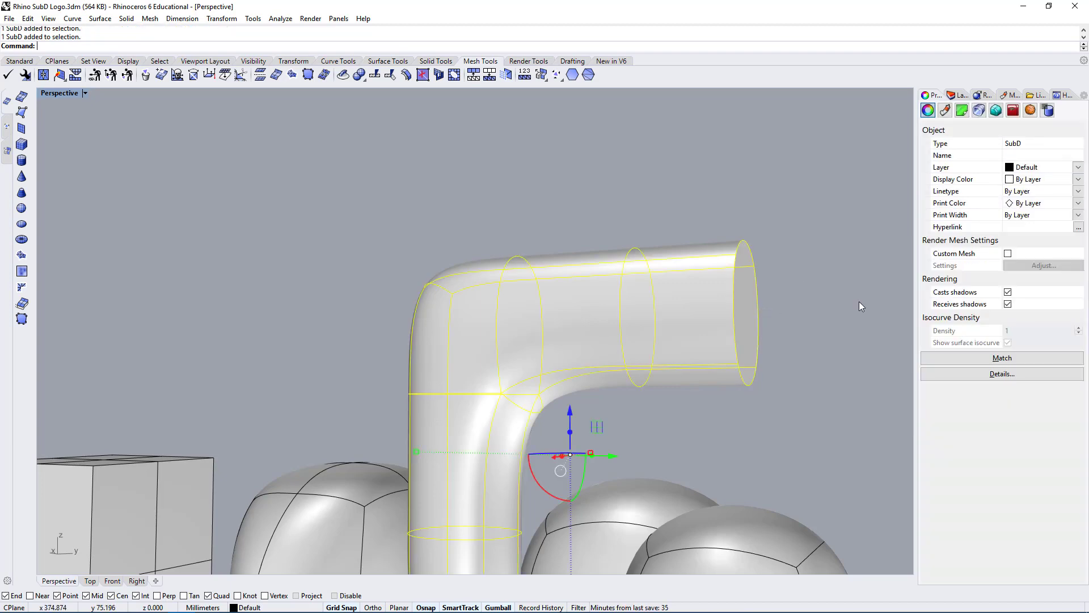
right_drag(885, 250, 610, 352)
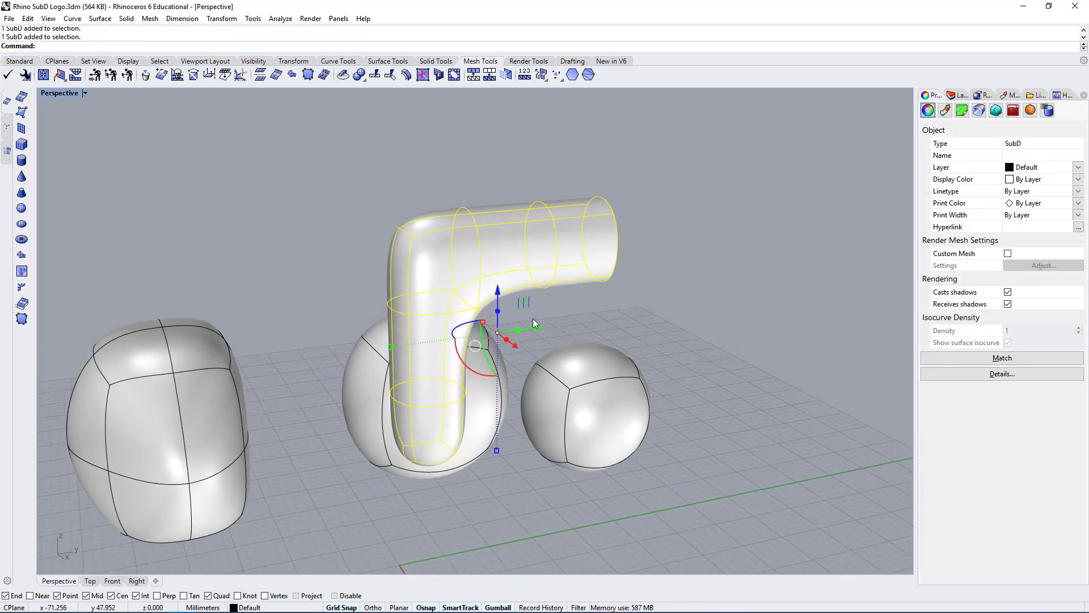
right_drag(533, 323, 780, 281)
click(751, 282)
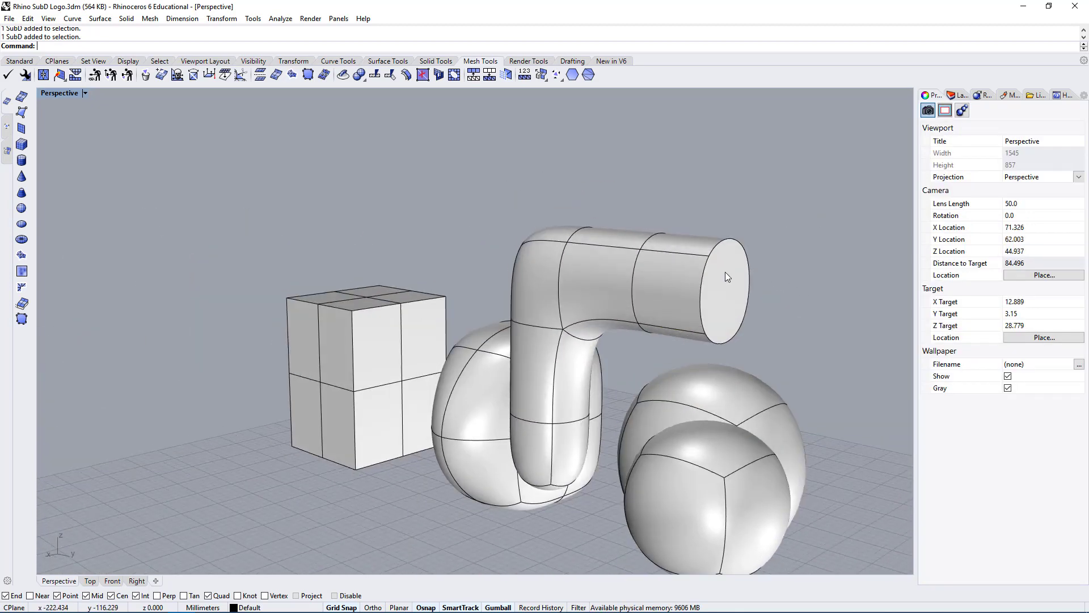
- Try pulling the circular end face of the SubD arm outward along the arm twice, undoing each attempt
ctrl+shift+click(739, 301)
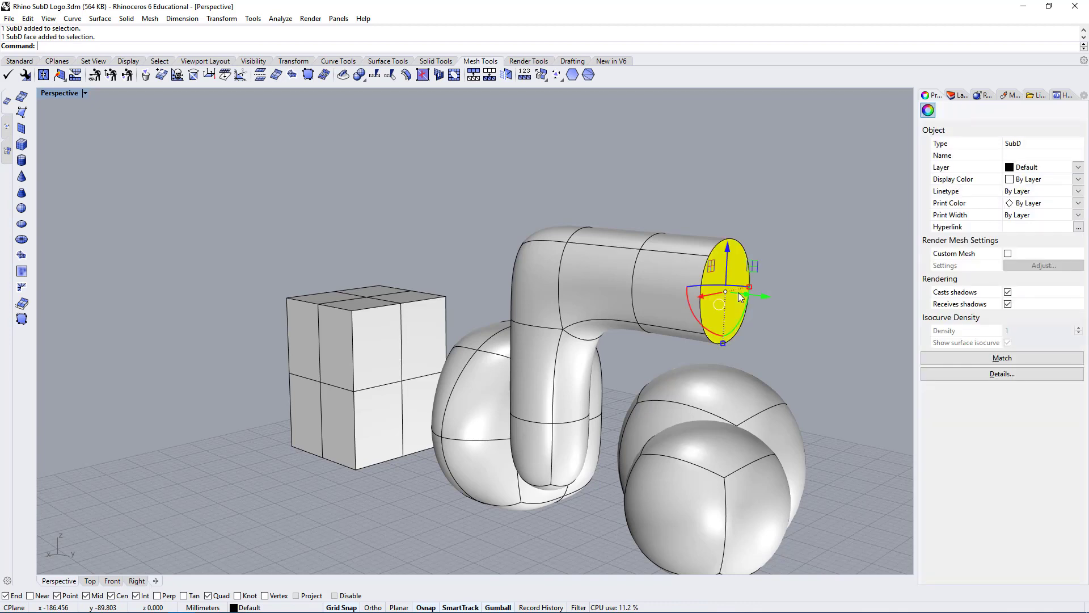
drag(750, 301, 831, 323)
click(829, 323)
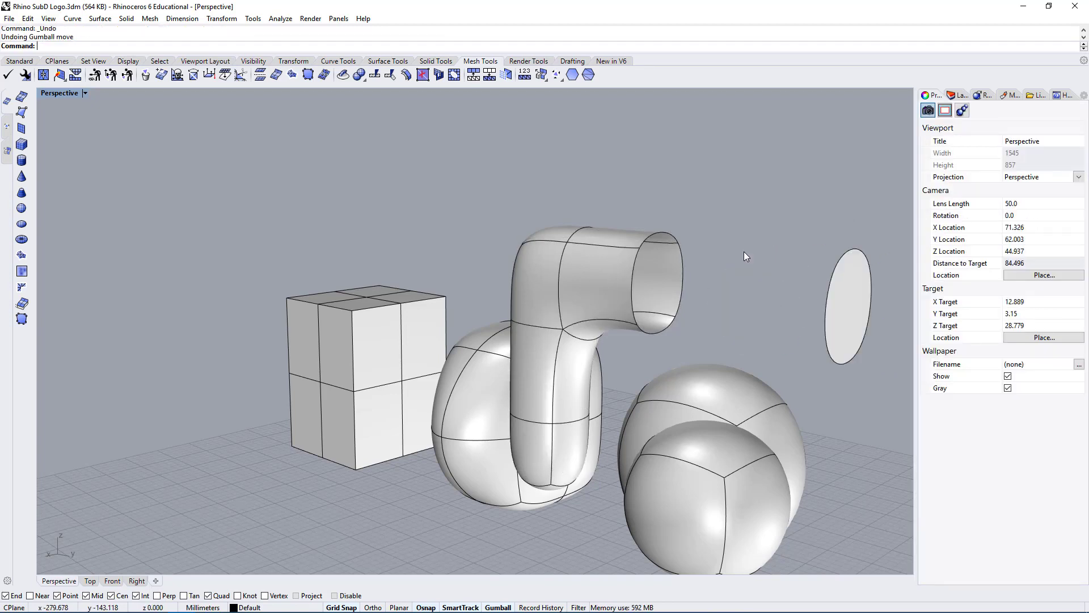
key(ctrl+z)
click(707, 283)
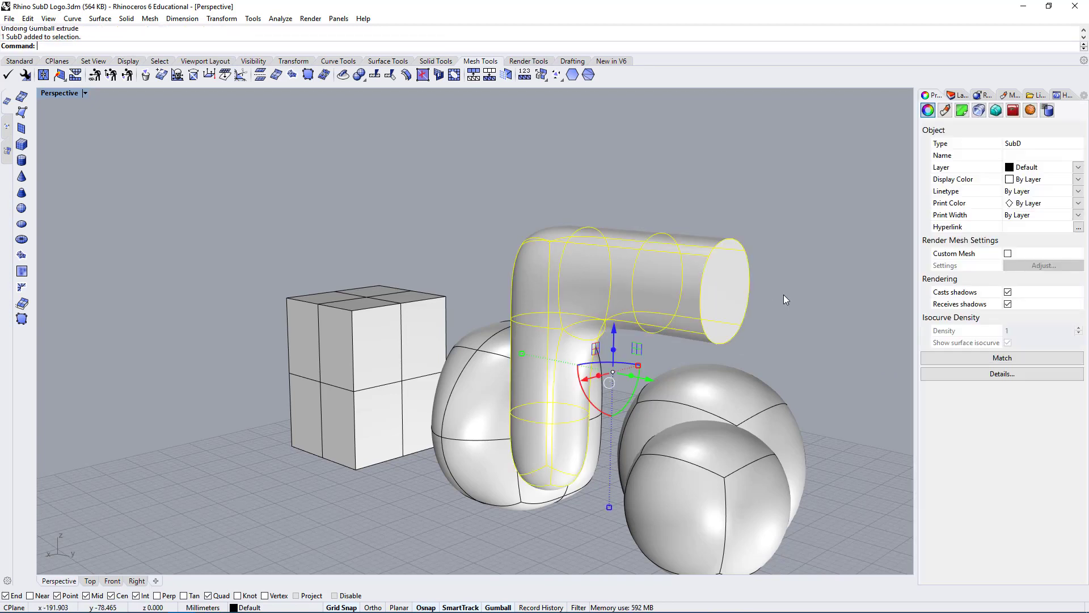
click(784, 295)
ctrl+shift+click(736, 284)
drag(762, 300, 876, 338)
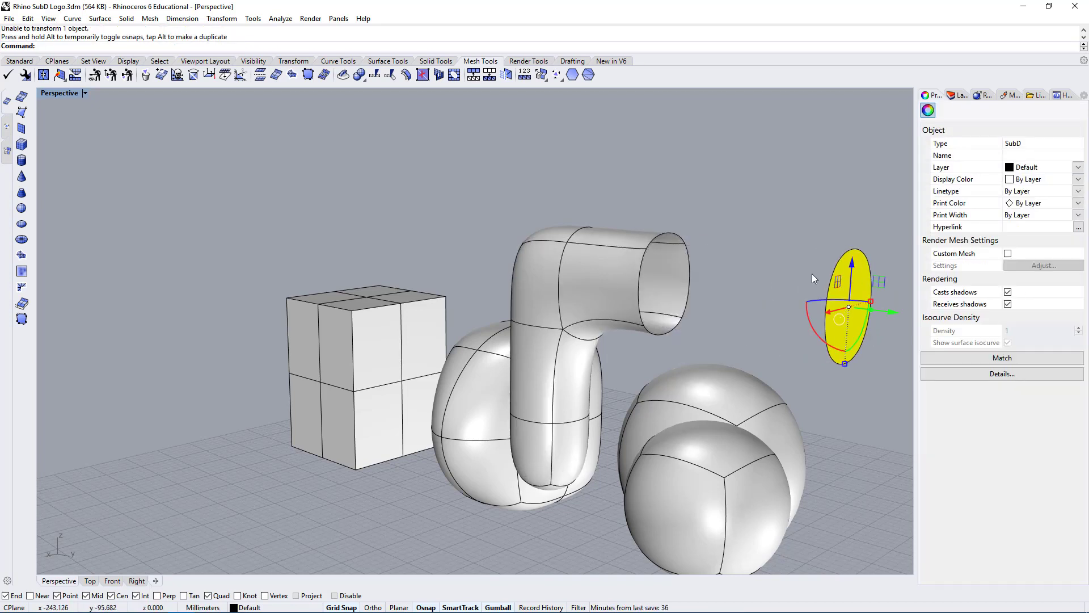
key(ctrl+z)
right_drag(781, 173, 745, 259)
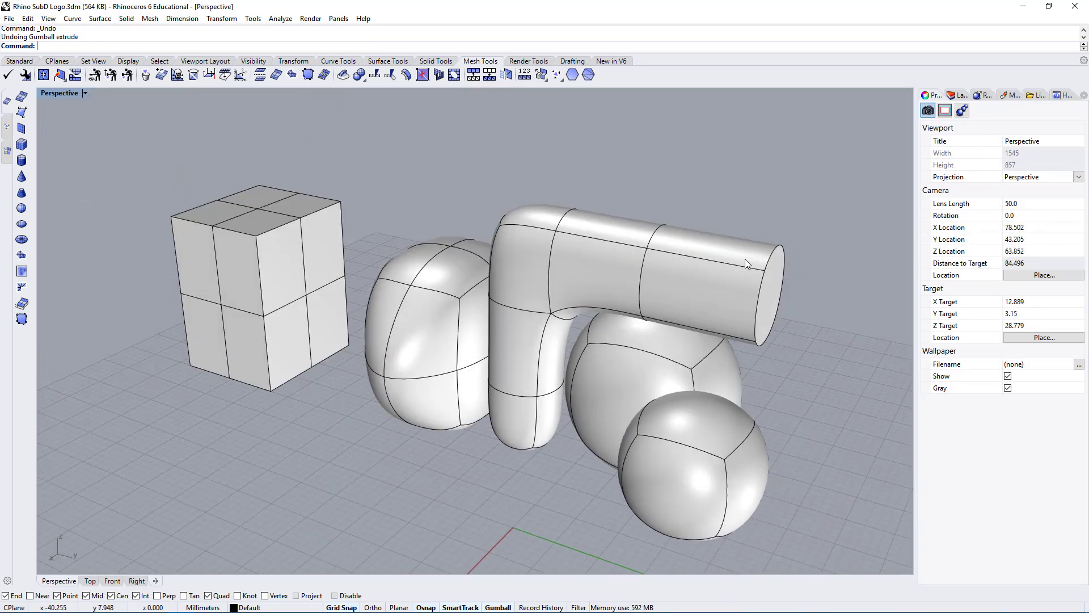
ctrl+shift+click(649, 252)
right_drag(651, 277, 646, 260)
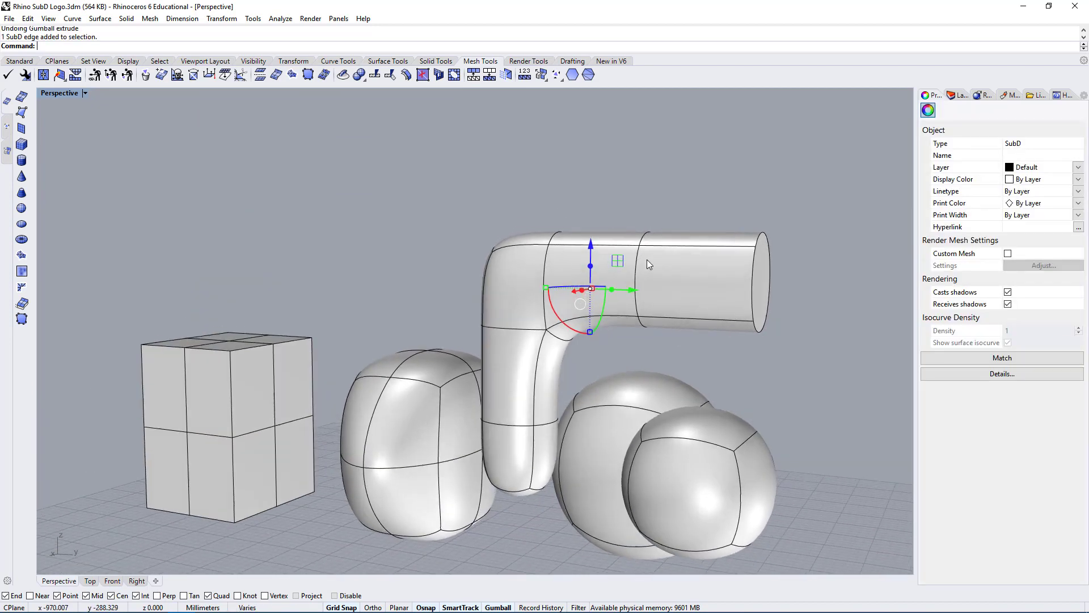
key(Escape)
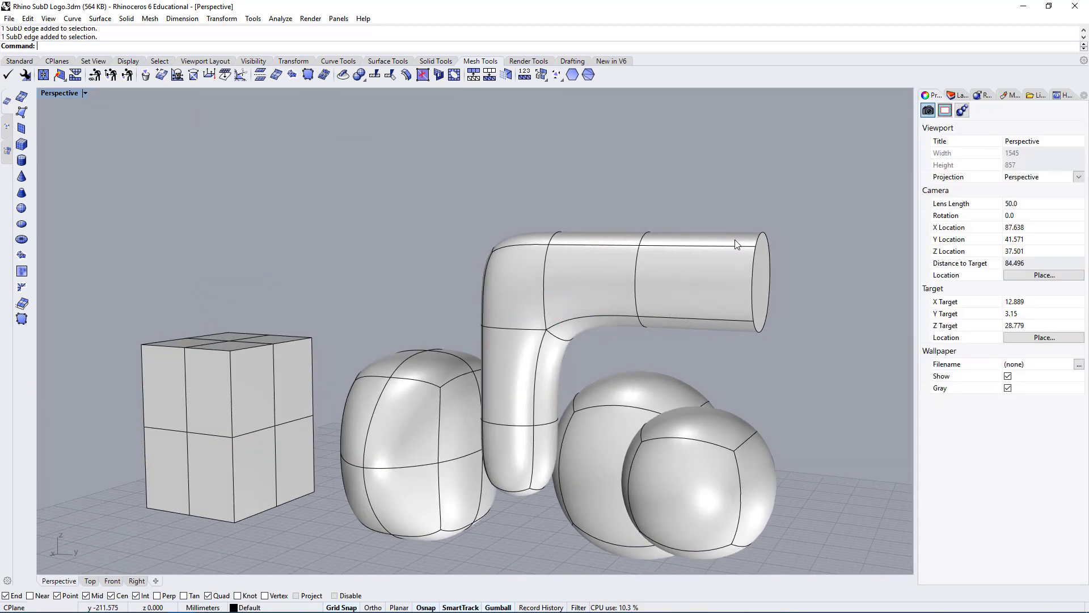
- Turn on the control points of the L-shaped SubD
click(666, 291)
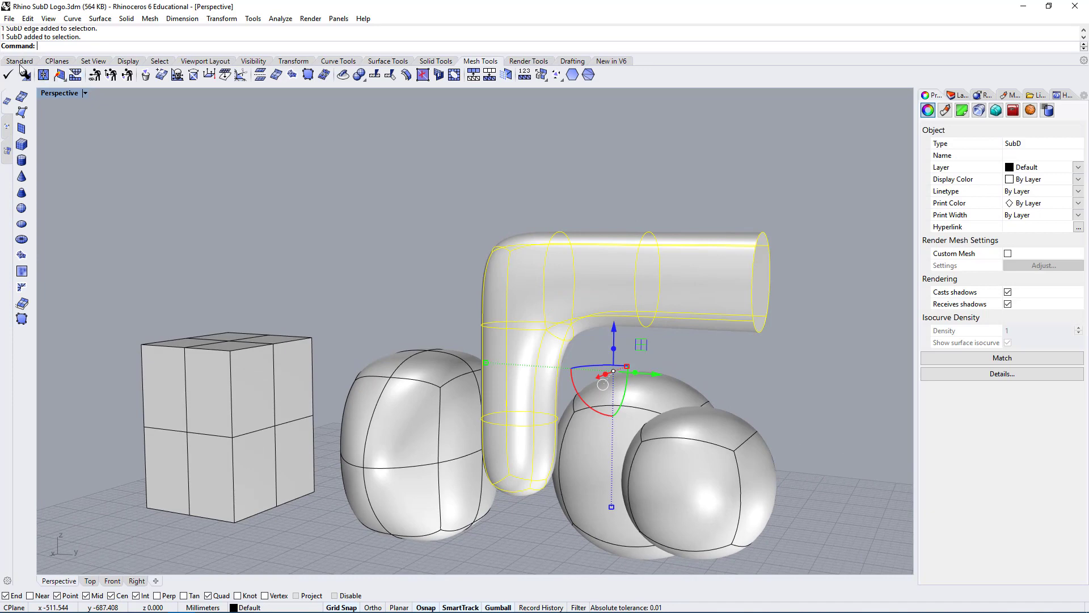
right_drag(585, 208, 642, 228)
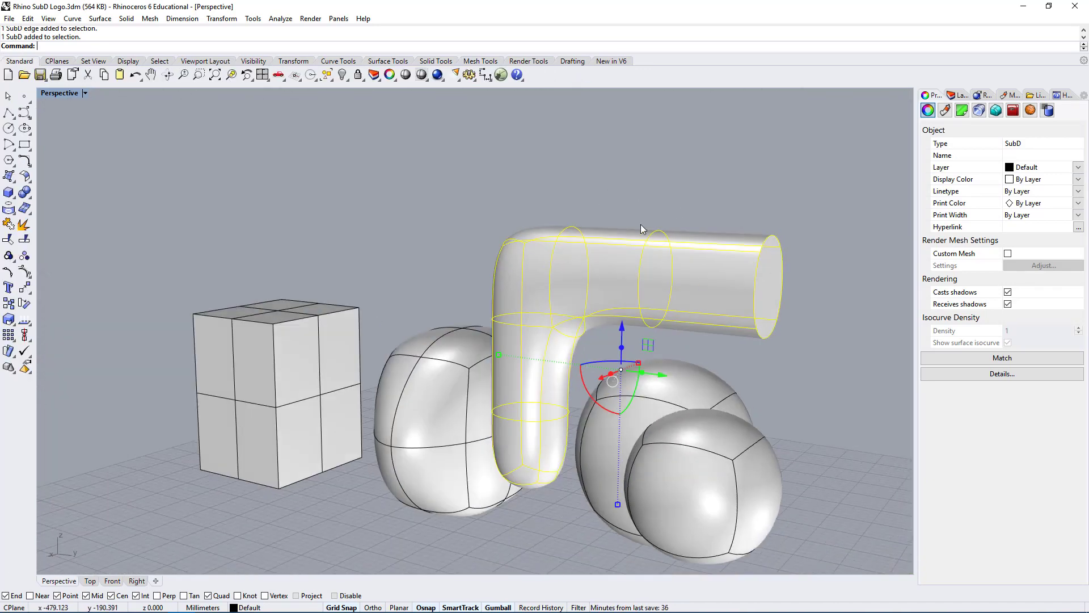
click(24, 272)
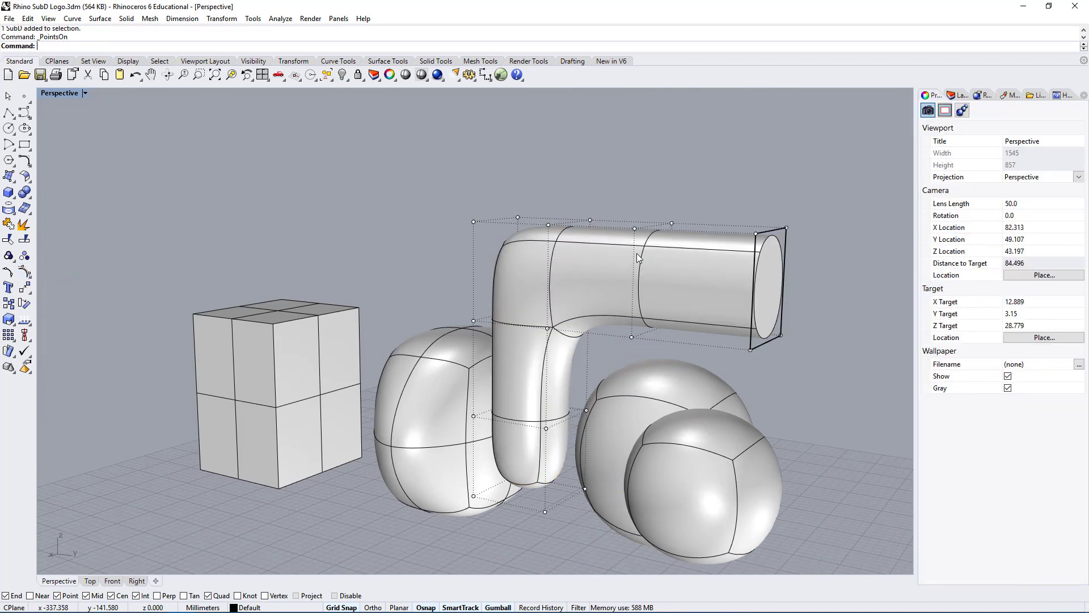
- Scale the two upper control points midway along the arm apart along the gumball's red axis, and turn the control points off
right_drag(637, 254, 618, 220)
drag(624, 265, 665, 293)
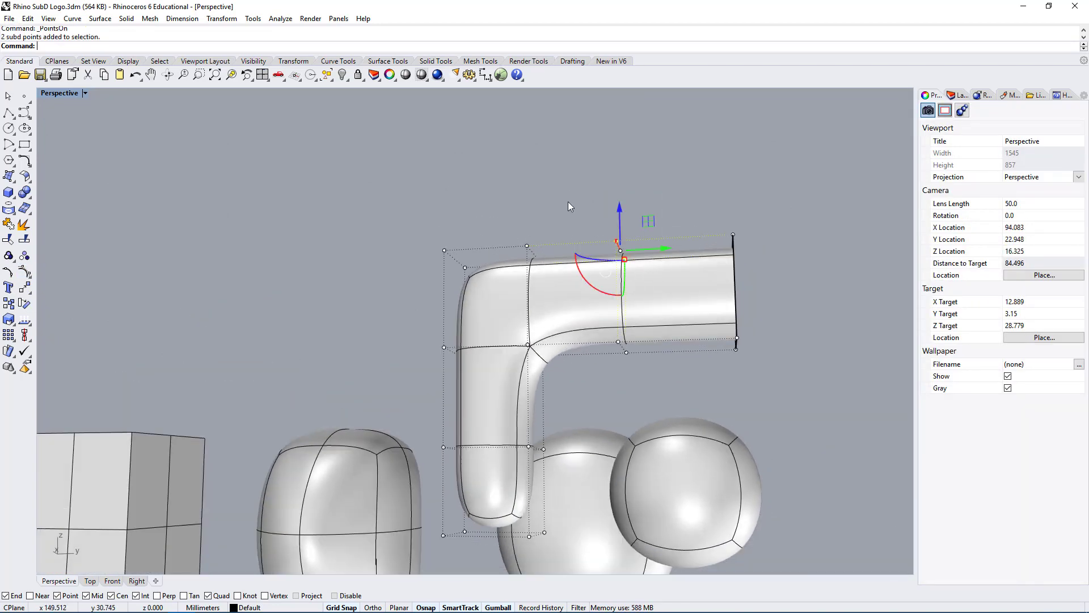
right_drag(655, 259, 751, 257)
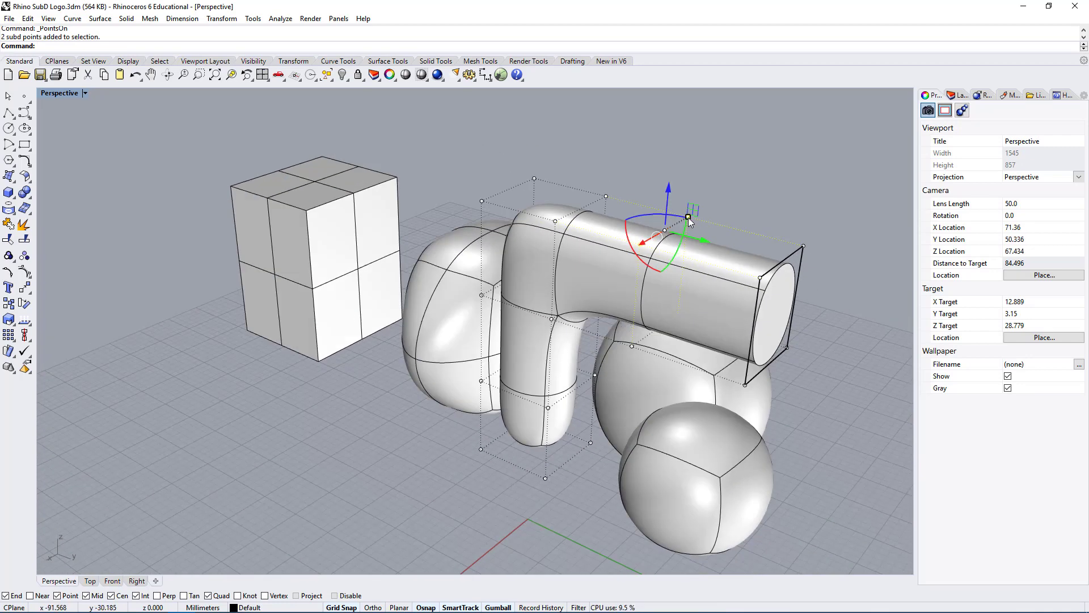
drag(688, 217, 766, 171)
right_drag(658, 375, 579, 315)
scroll(580, 314, up, 6)
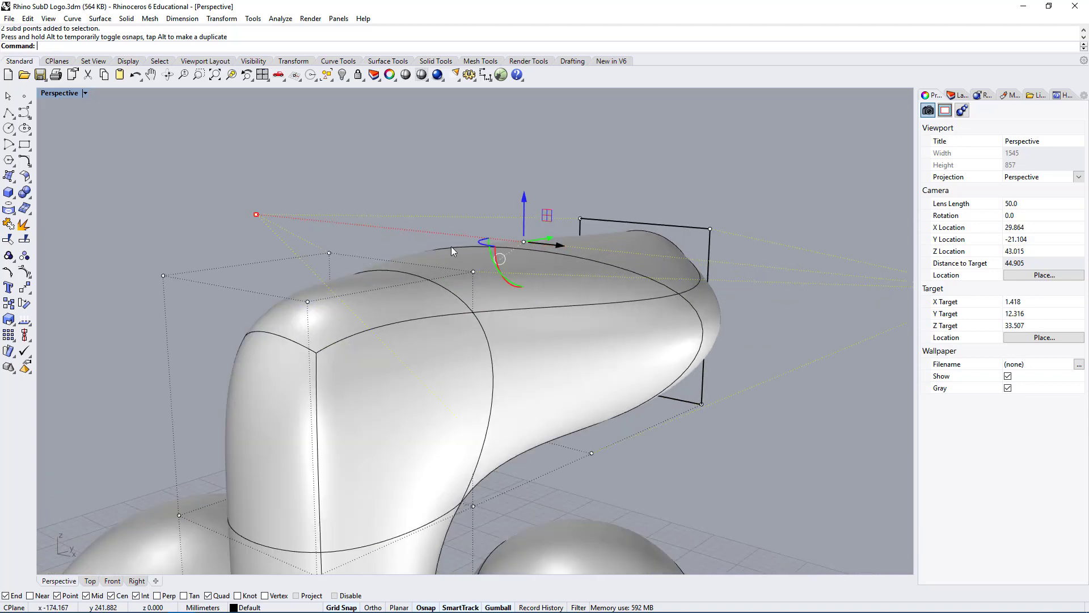
right_drag(512, 310, 477, 379)
key(Escape)
key(Escape)
- Examine the widened arm of the SubD from several sides, comparing its deformed middle with the creased end face
click(525, 332)
right_drag(476, 448, 699, 263)
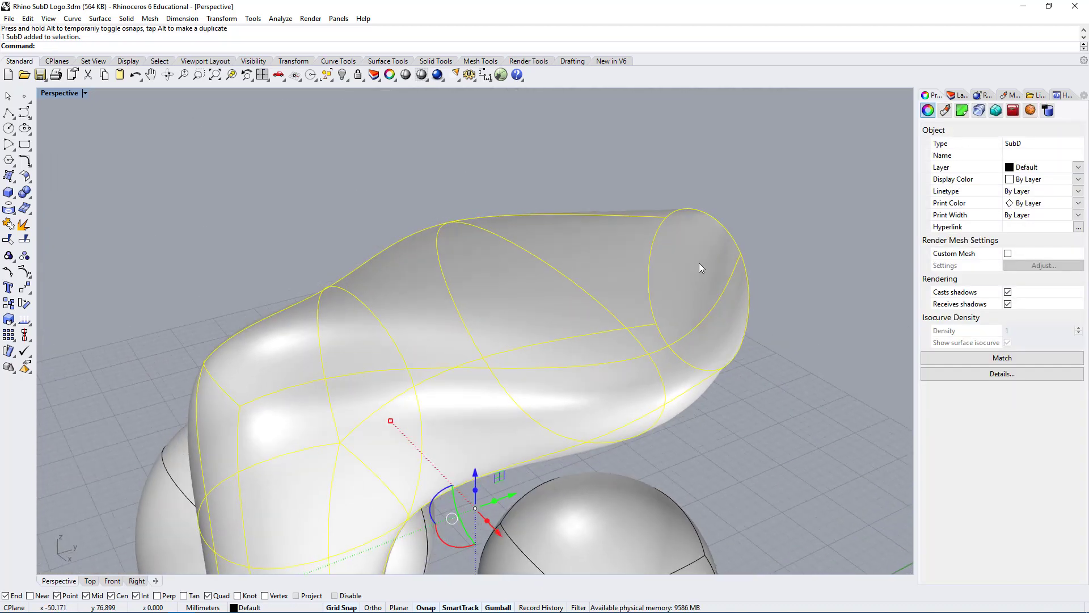
right_drag(375, 407, 690, 313)
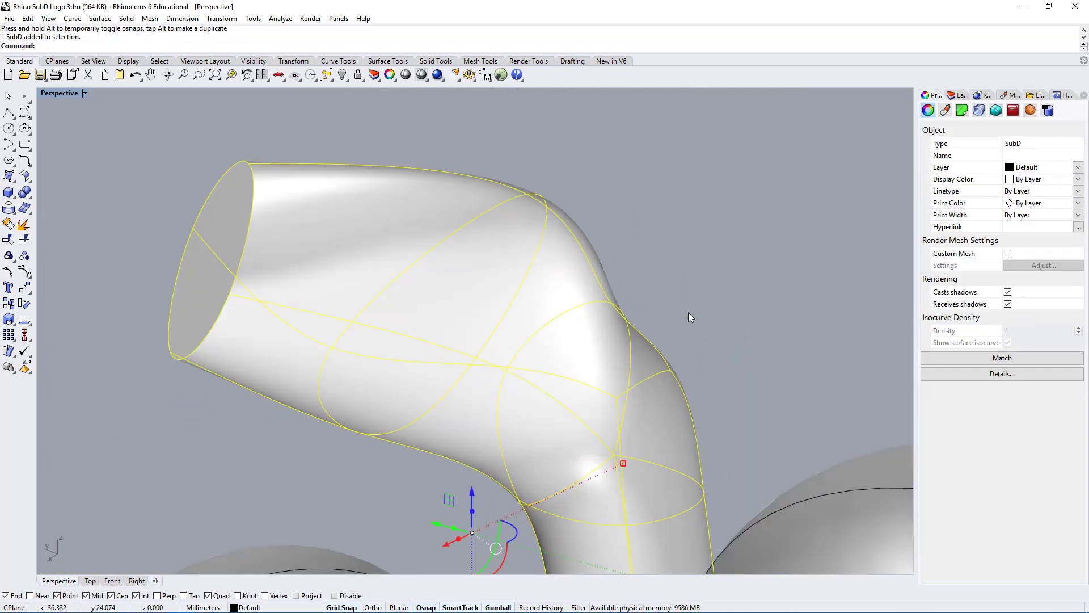
right_drag(704, 400, 294, 271)
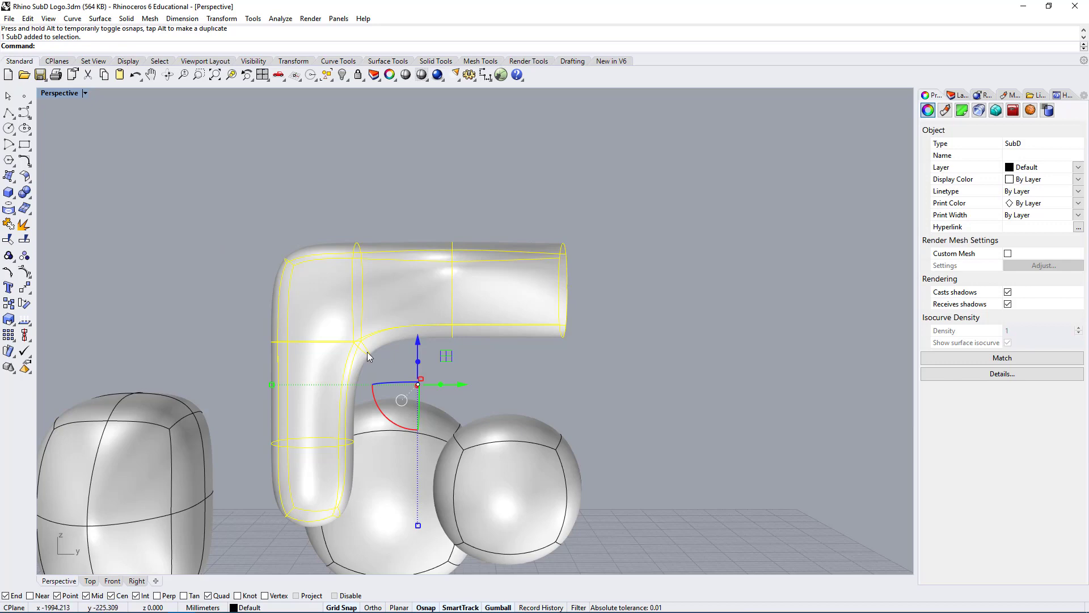
right_drag(359, 309, 529, 289)
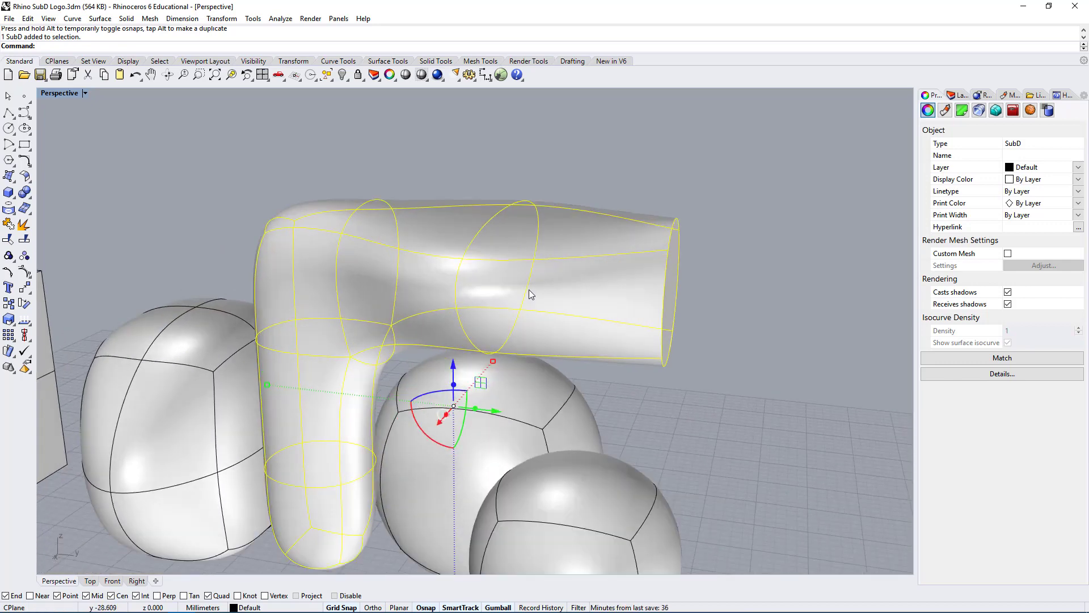
right_drag(699, 254, 547, 213)
key(Escape)
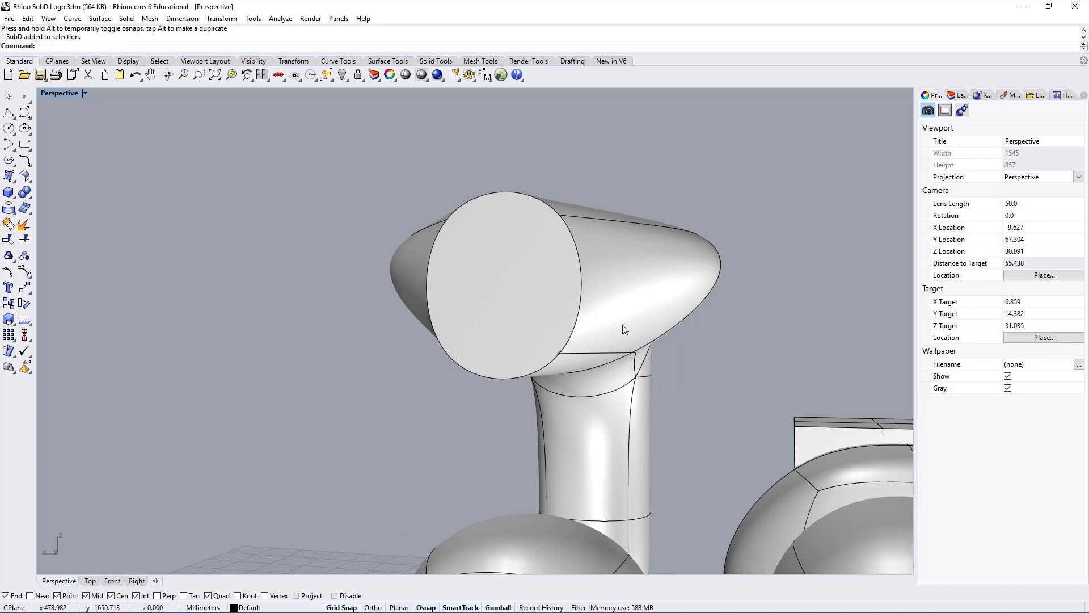
right_drag(401, 297, 628, 259)
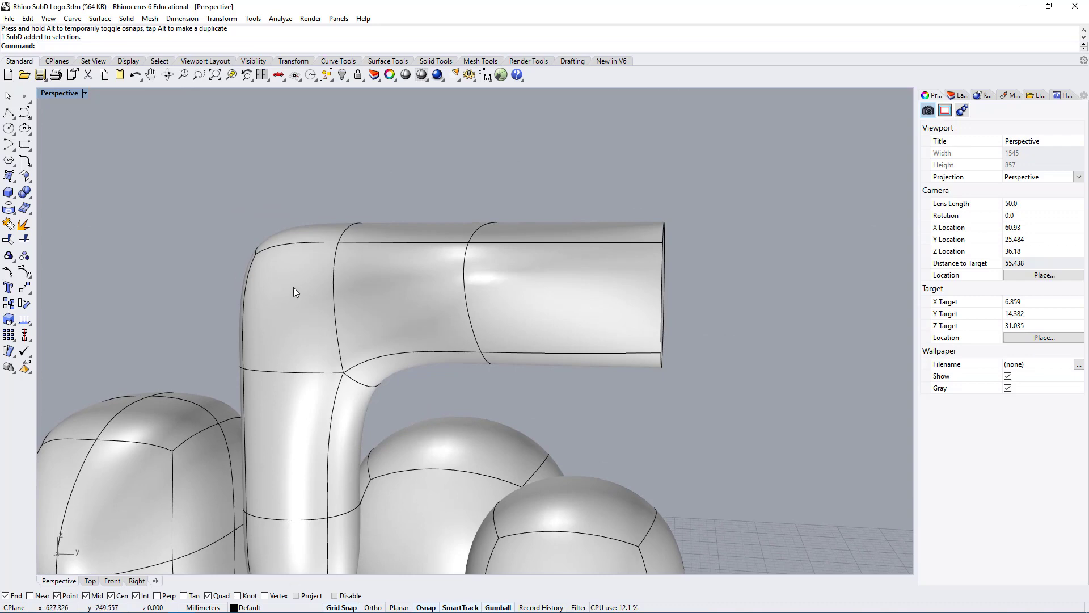
right_drag(717, 302, 527, 308)
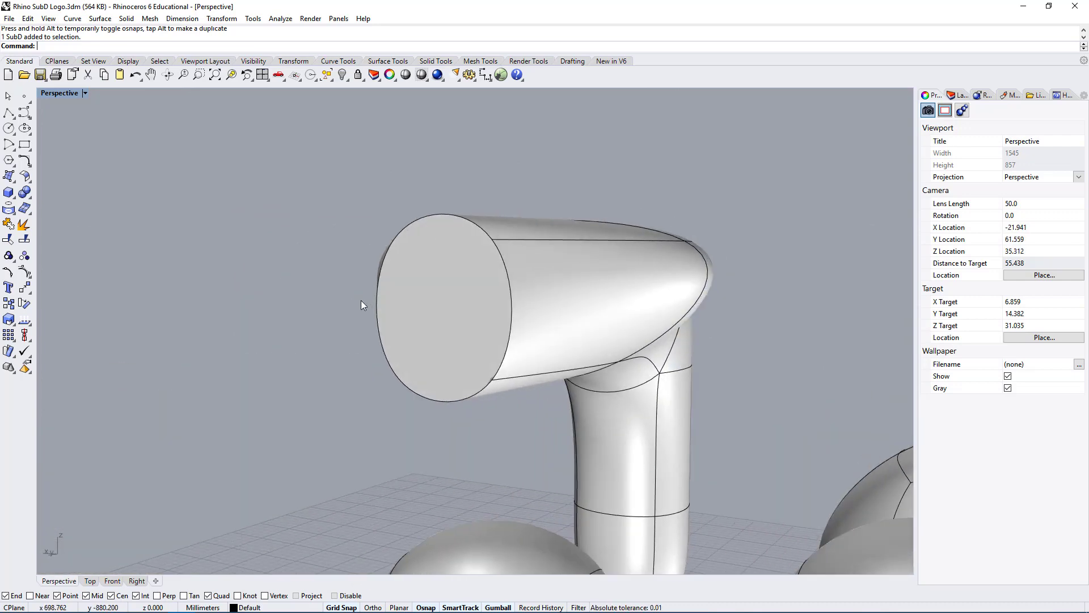
- Select the L-shaped SubD and inspect its widened arm from the front, above and the side
right_drag(345, 321, 580, 249)
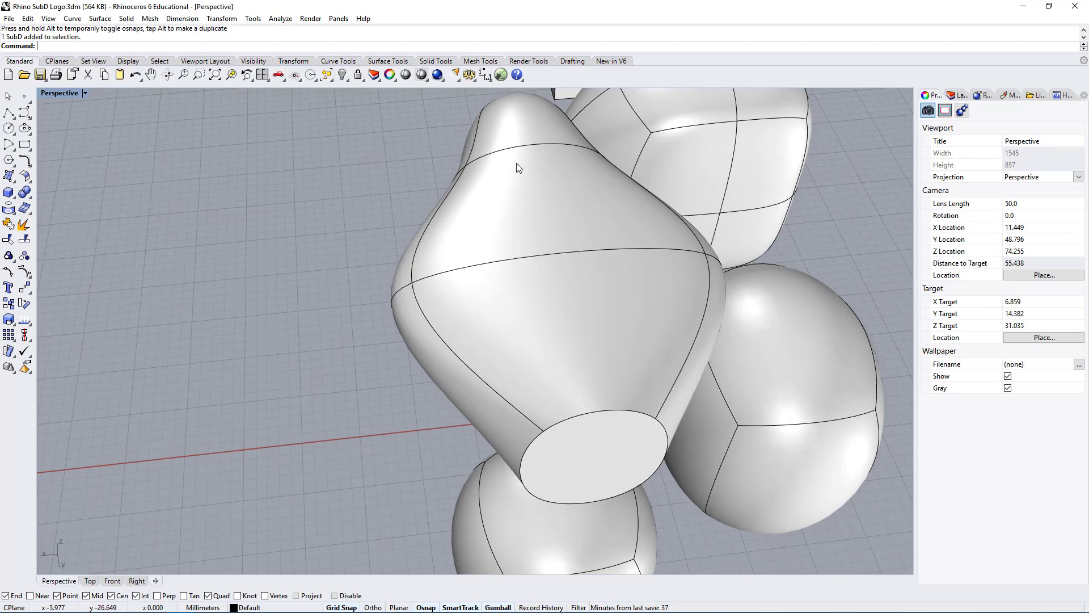
click(581, 380)
right_drag(580, 380, 510, 193)
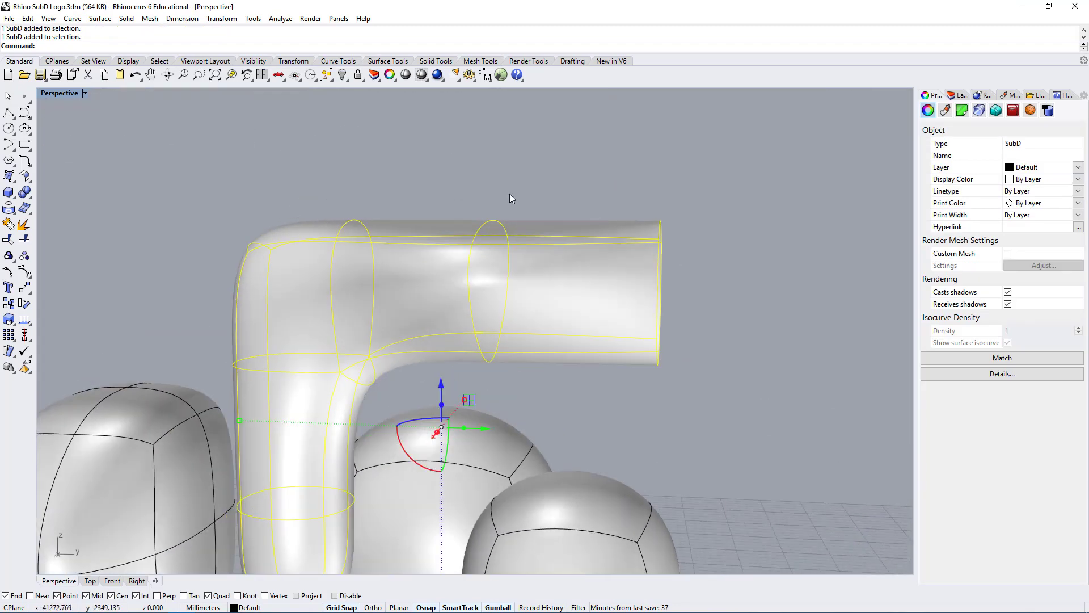
right_drag(710, 359, 400, 321)
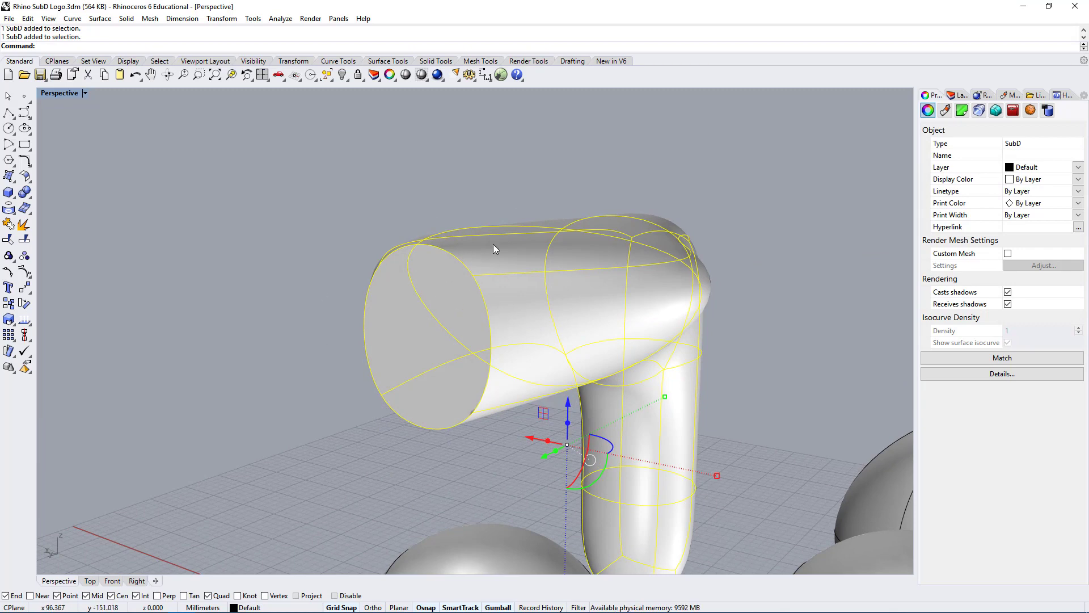
right_drag(311, 339, 533, 346)
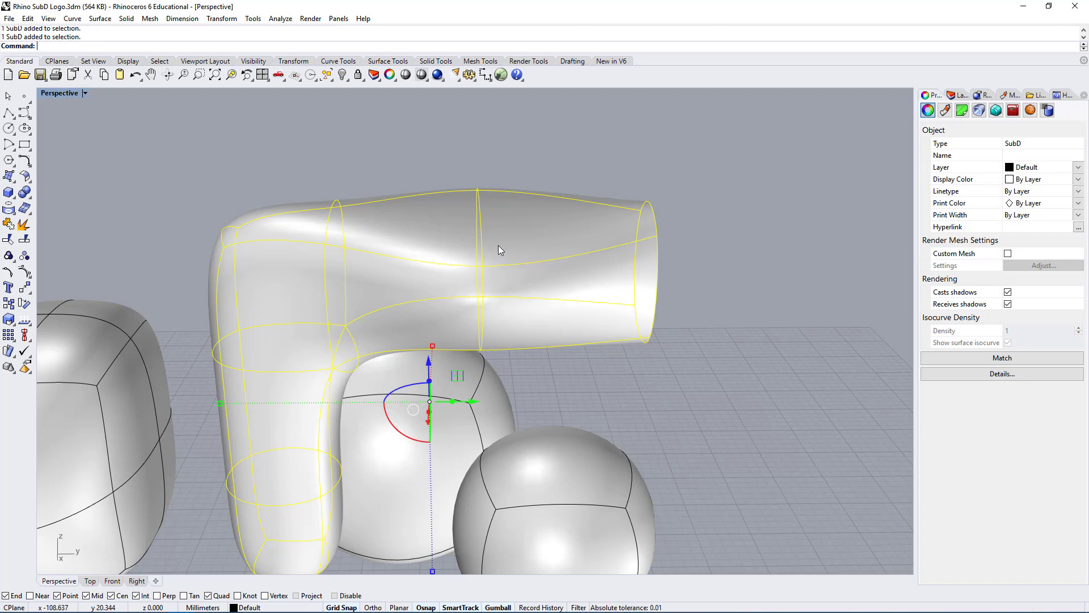
- Start the Subdivide command on the selected L-shaped SubD and review its options in the command help
text(Subdivid)
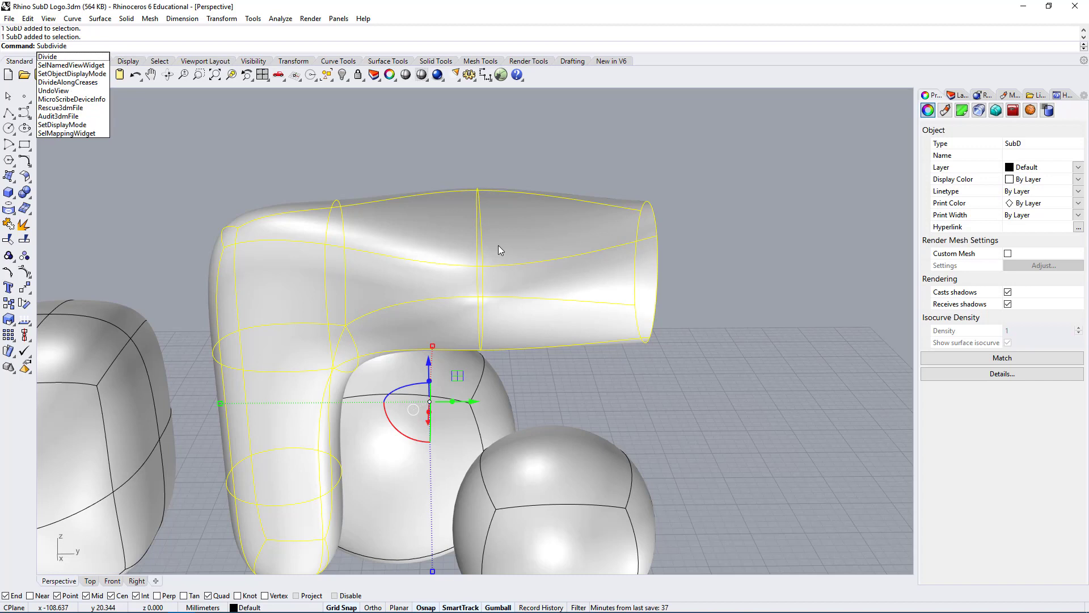
text(e)
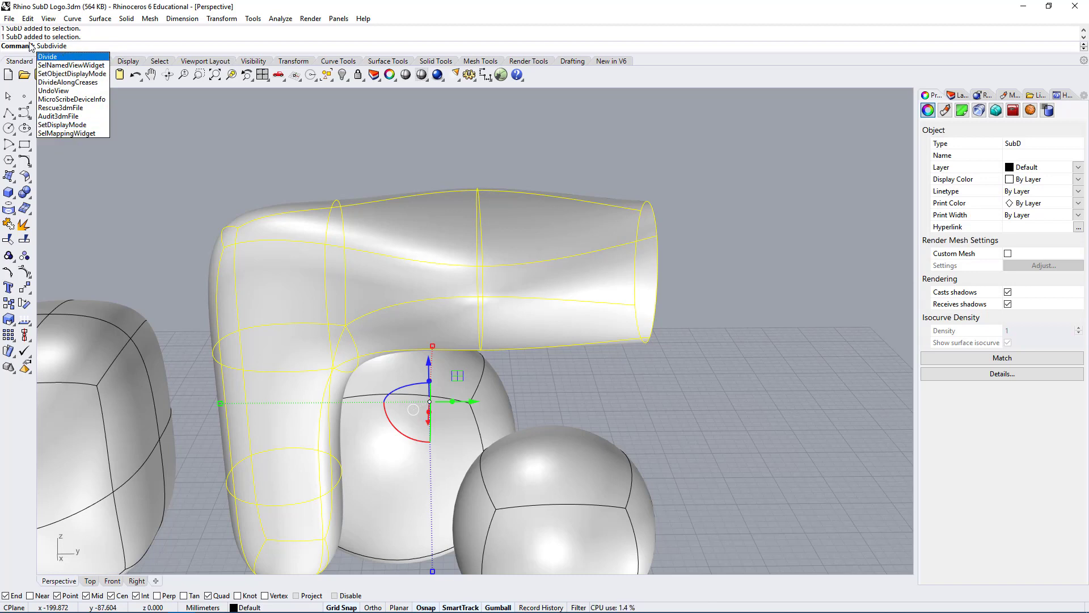
click(70, 46)
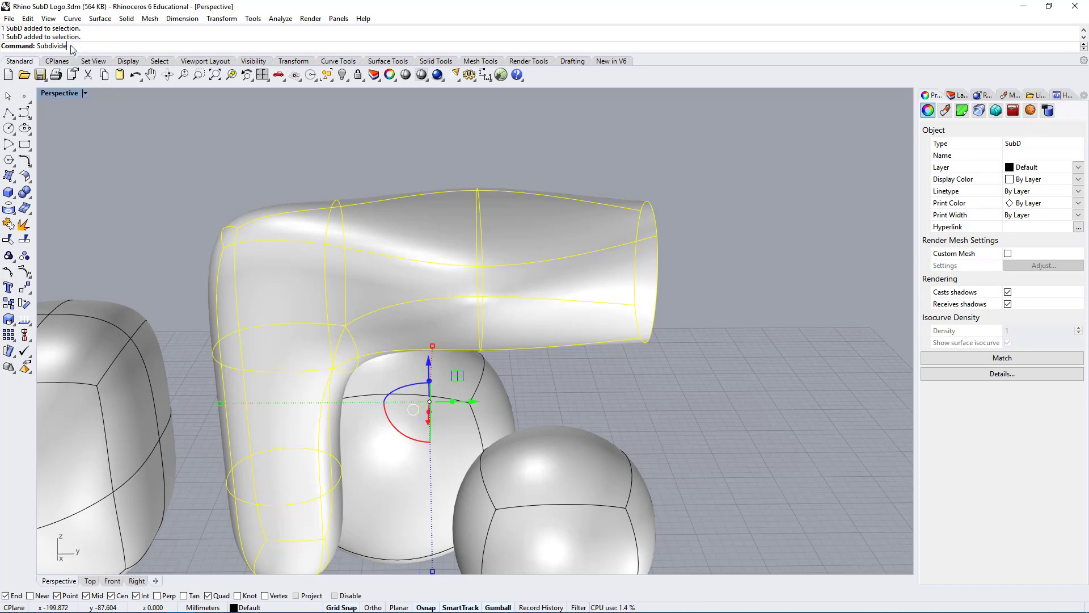
click(1067, 96)
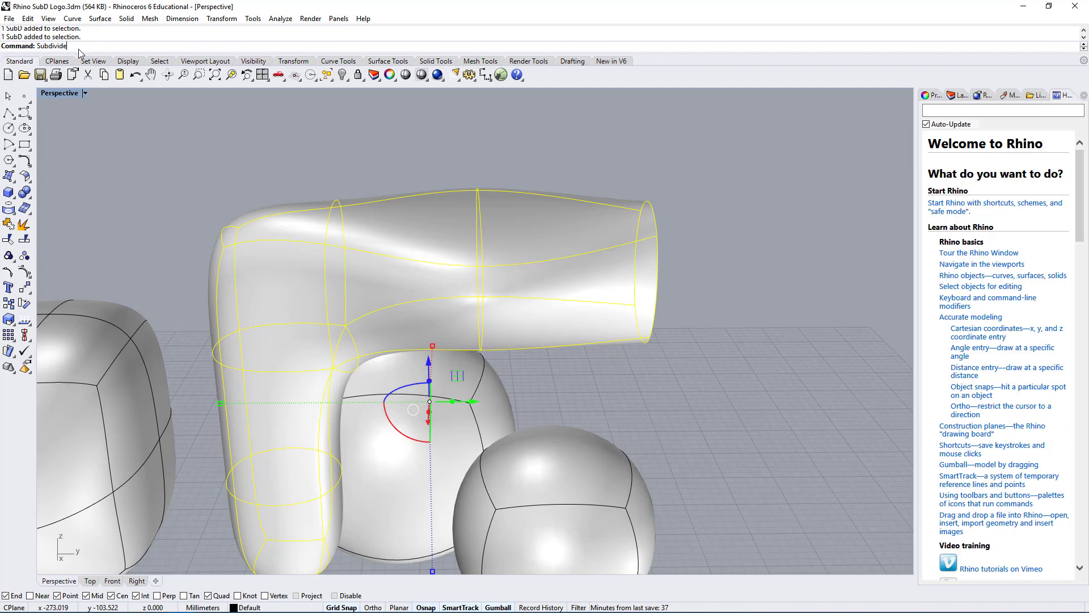
key(Return)
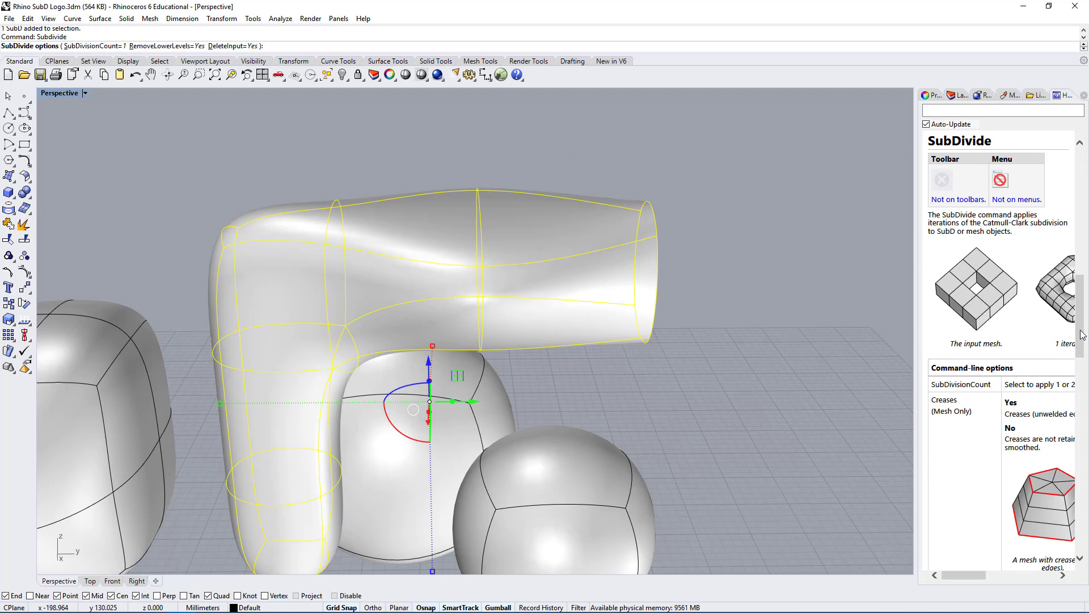
scroll(963, 330, down, 8)
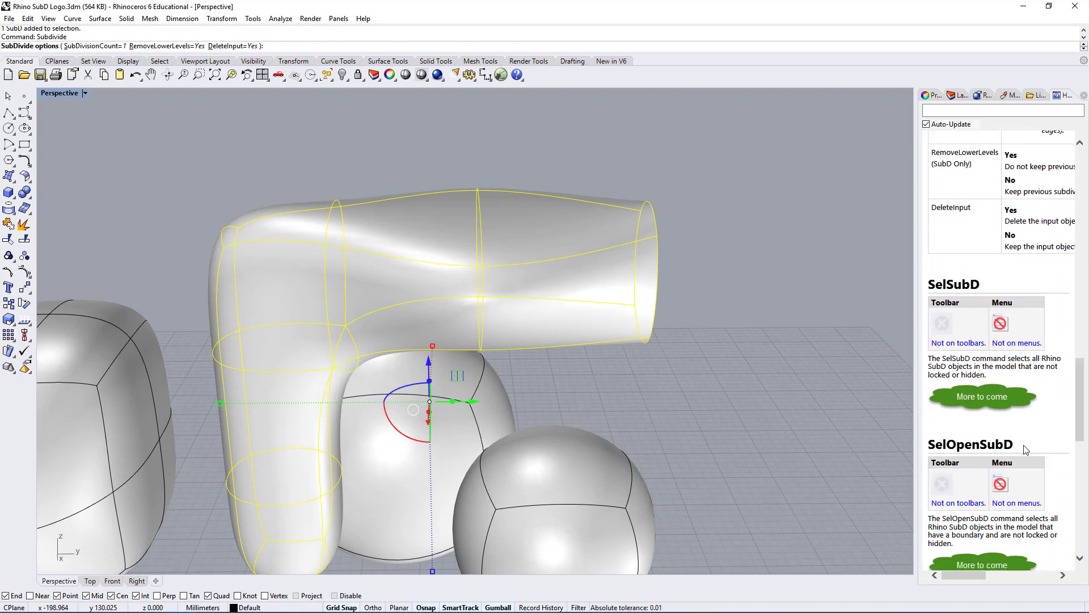
drag(1087, 401, 1086, 369)
scroll(1052, 363, up, 5)
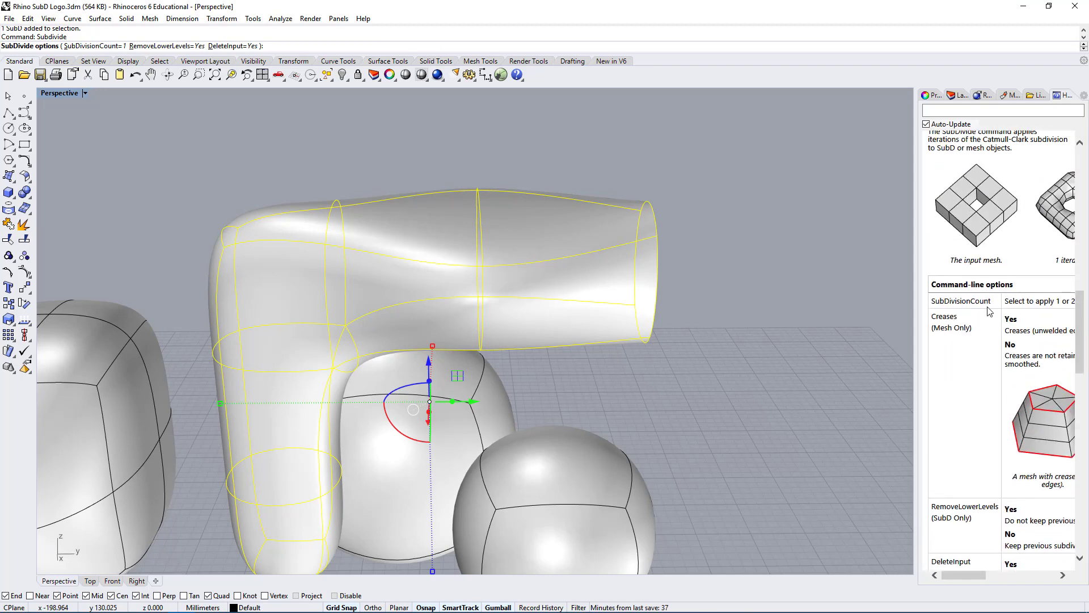
drag(1082, 324, 1085, 169)
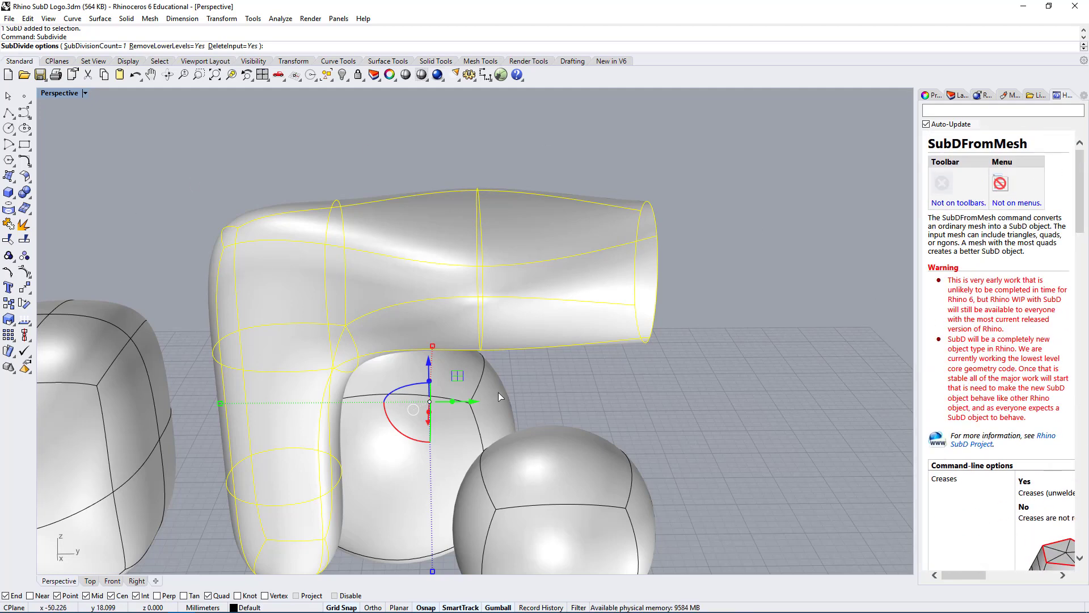
- Subdivide the L-shaped SubD with a subdivision count of 1, removing the lower levels and deleting the input
right_drag(514, 347, 417, 320)
scroll(455, 226, down, 3)
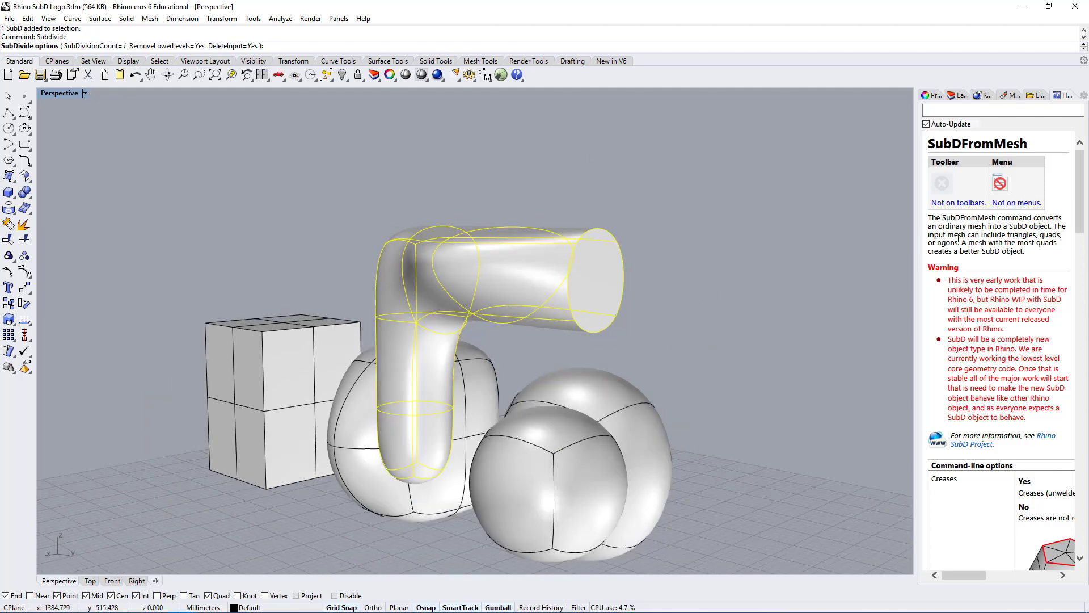
right_drag(603, 299, 549, 219)
right_drag(533, 319, 521, 224)
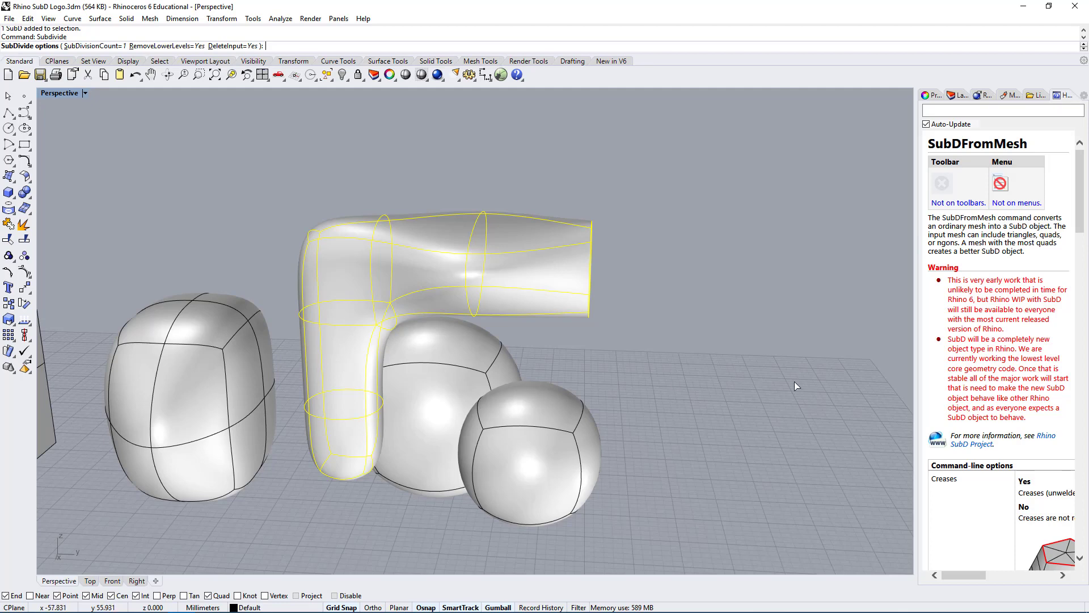
right_drag(475, 370, 418, 282)
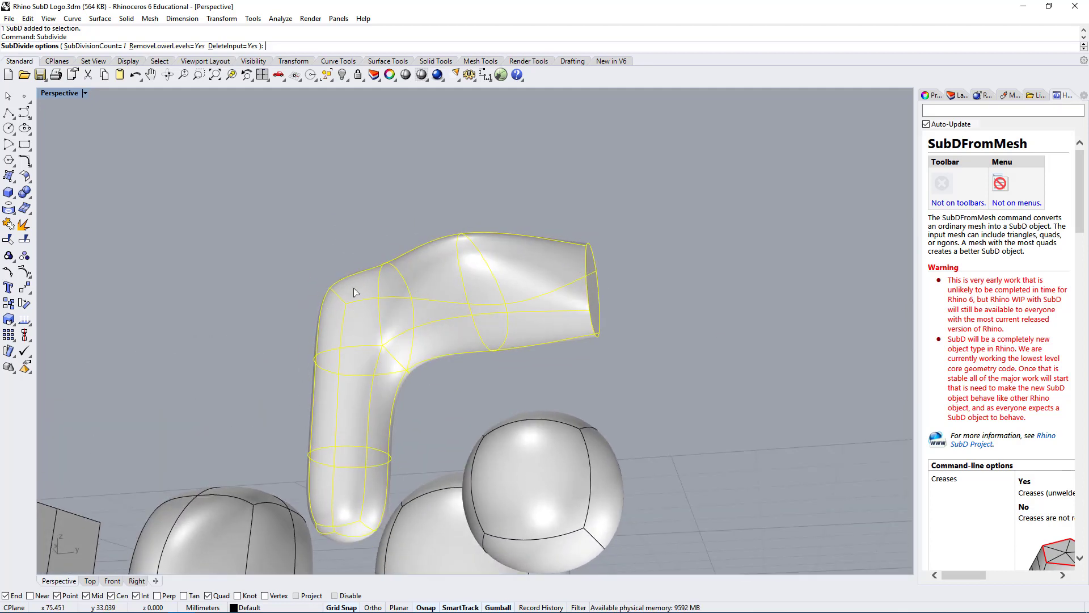
right_drag(591, 247, 554, 291)
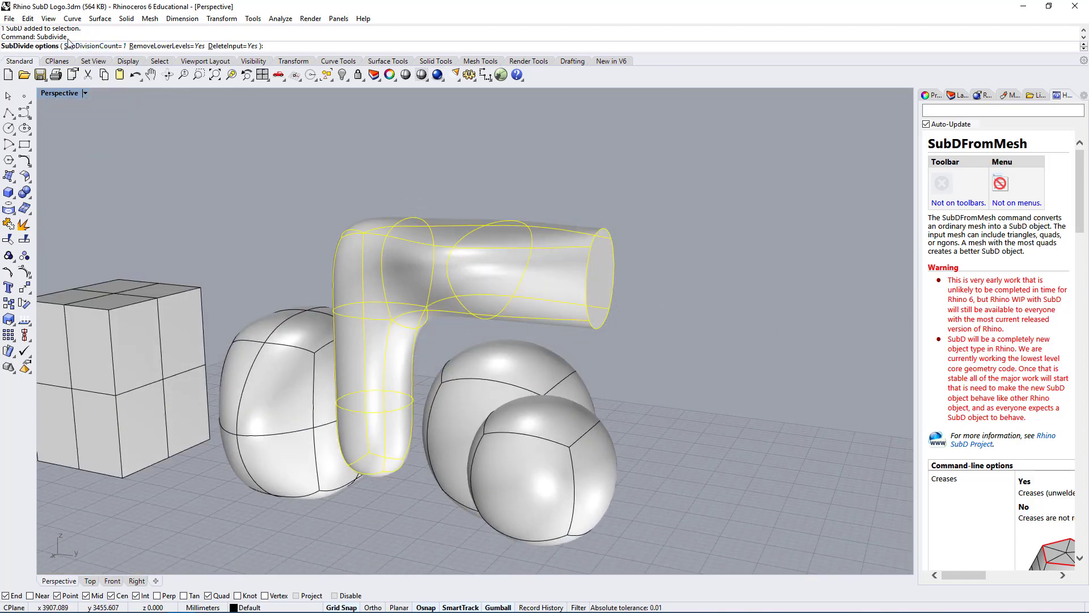
right_drag(496, 295, 541, 262)
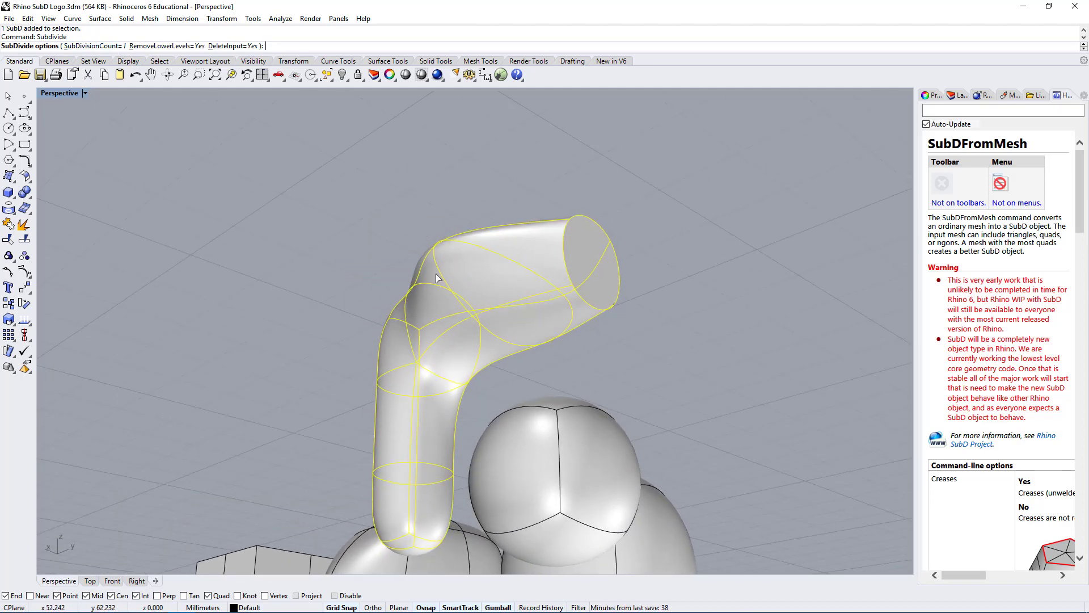
right_drag(548, 369, 612, 421)
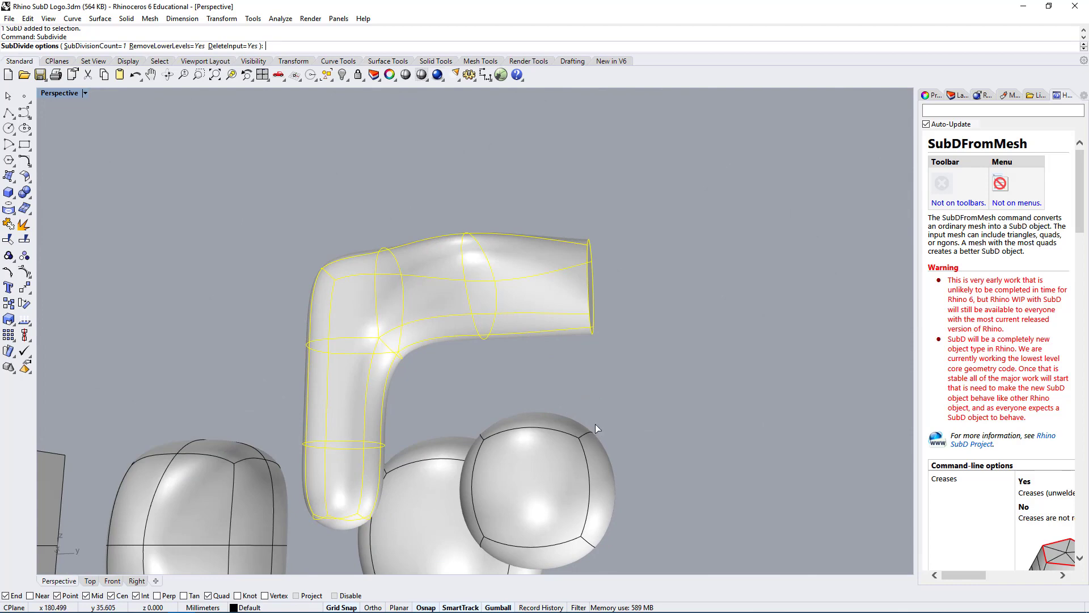
key(Return)
- Subdivide the small ball-shaped SubD once, using a subdivision count of 1 with lower levels removed and input deleted
click(570, 473)
right_drag(569, 473, 539, 426)
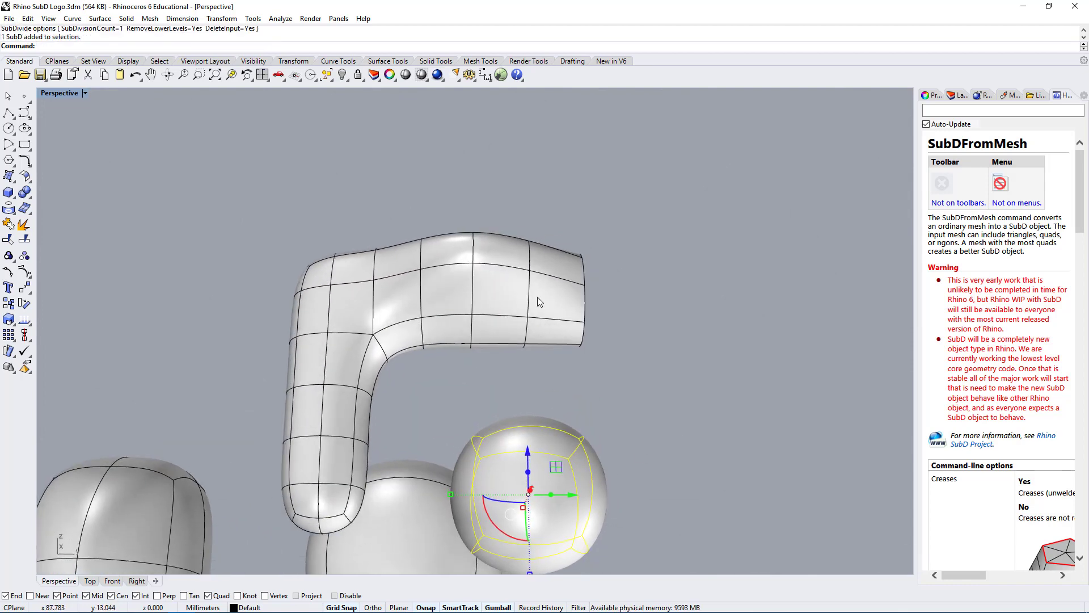
scroll(538, 297, down, 4)
scroll(533, 462, up, 9)
right_drag(697, 408, 680, 438)
click(680, 440)
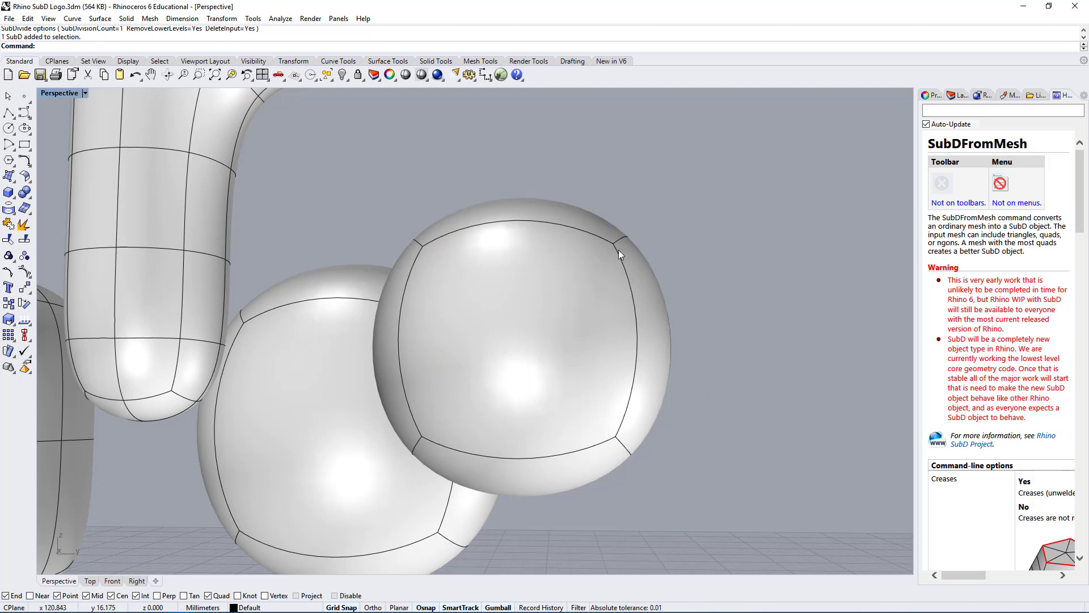
click(508, 343)
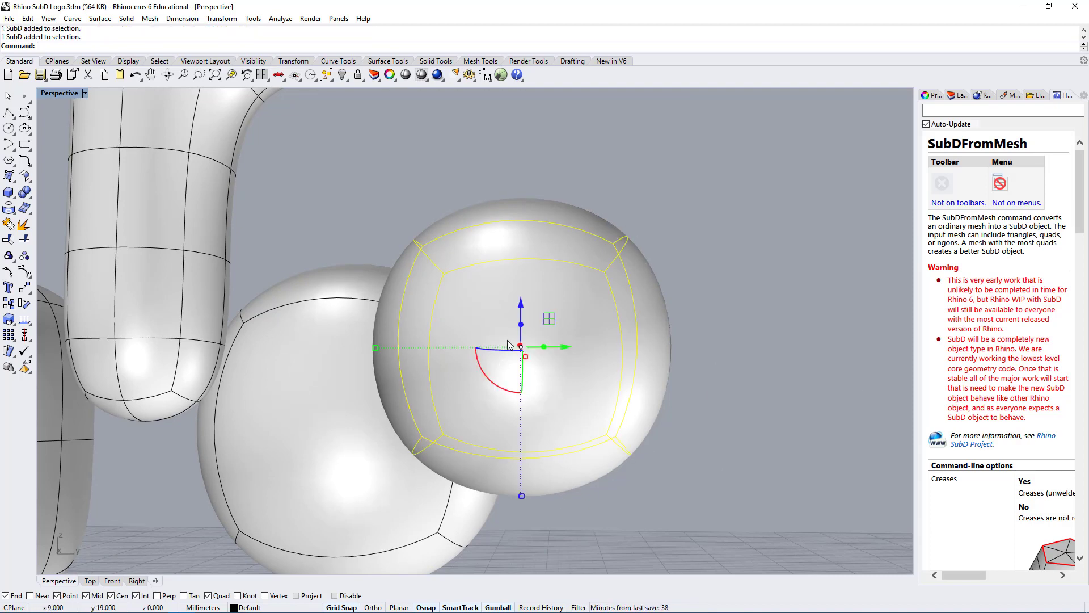
key(Escape)
right_drag(601, 358, 680, 346)
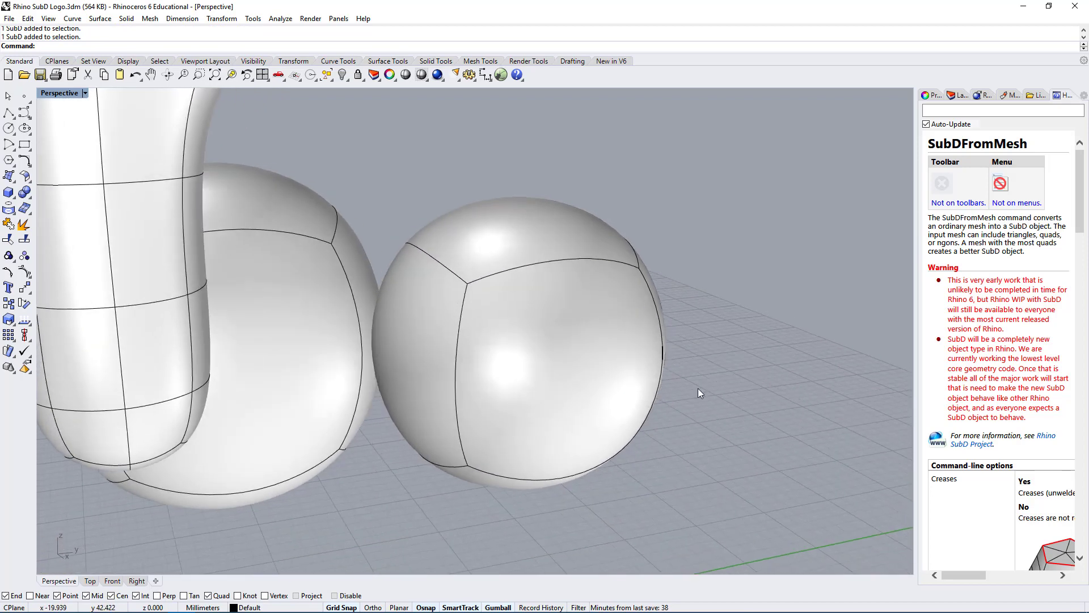
click(527, 334)
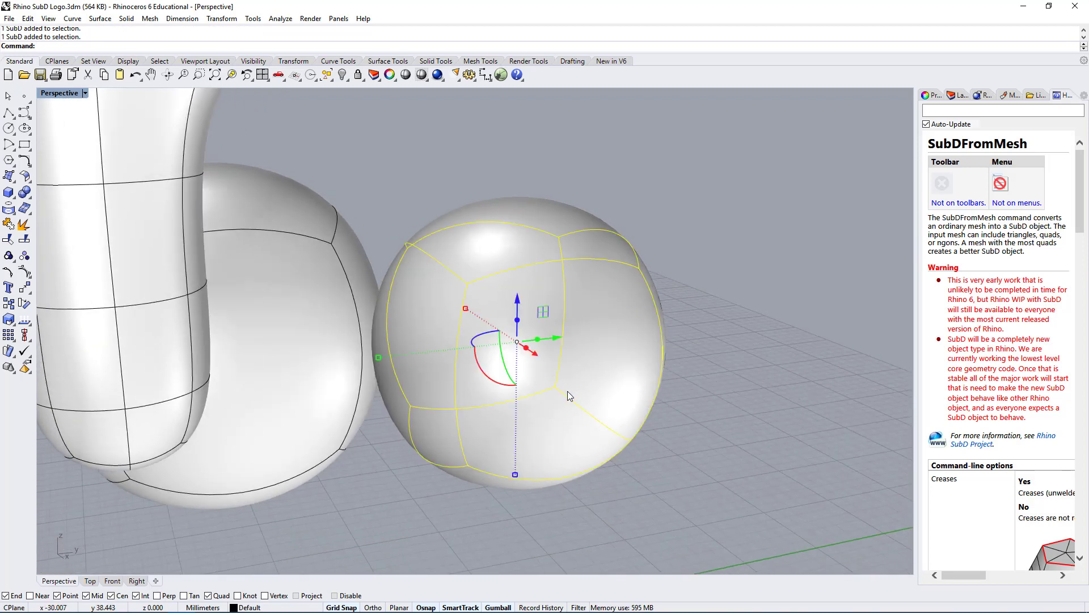
right_click(615, 372)
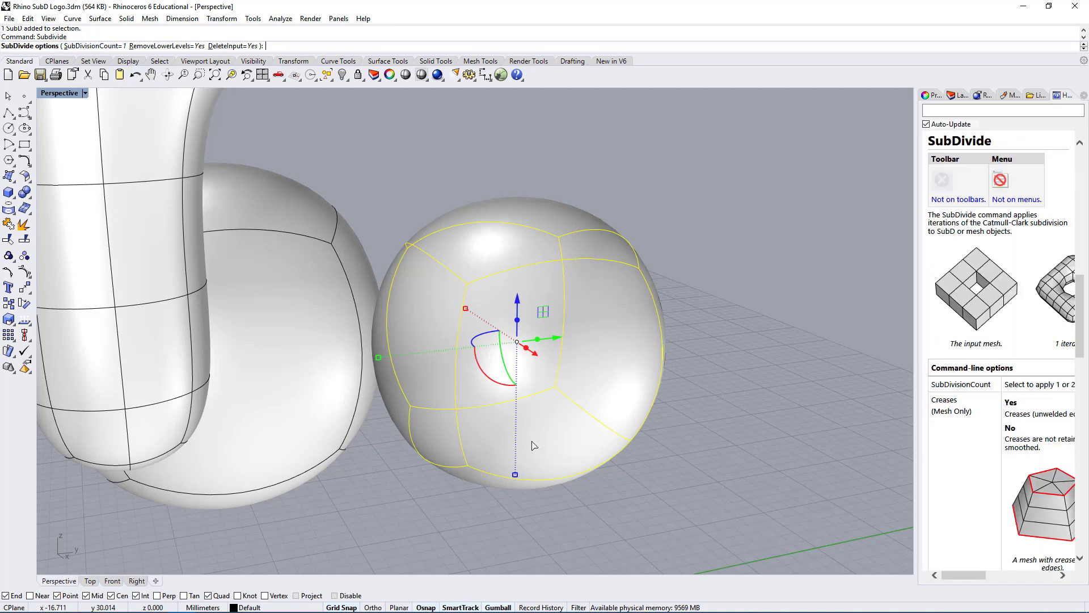
right_drag(622, 388, 625, 220)
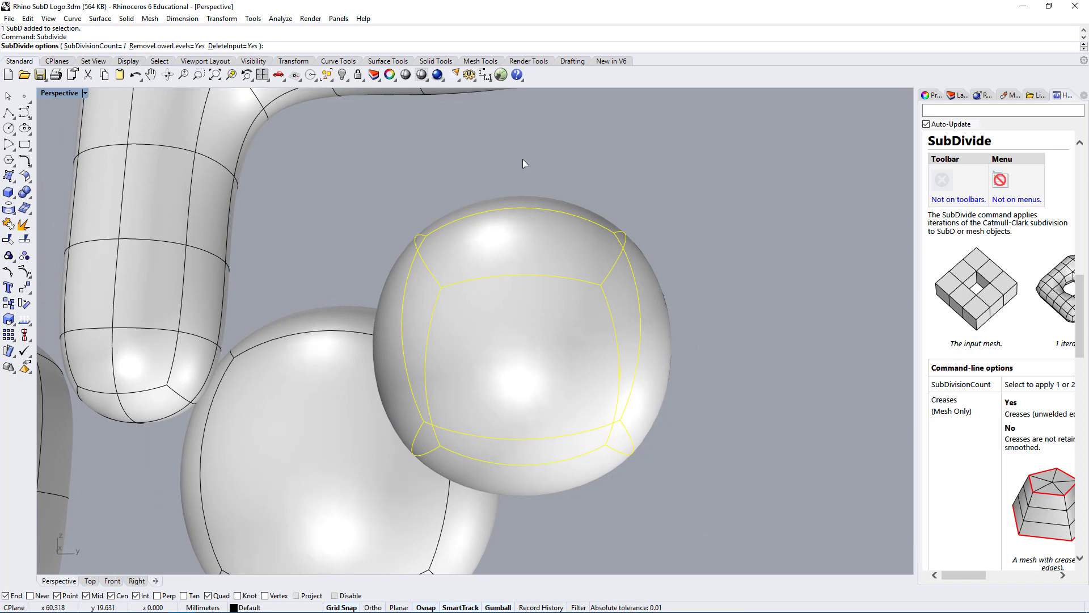
key(Return)
- Examine the denser edge layout of the subdivided small ball from several sides and compare it with the neighbouring SubDs
right_drag(570, 363, 662, 288)
click(413, 368)
click(688, 397)
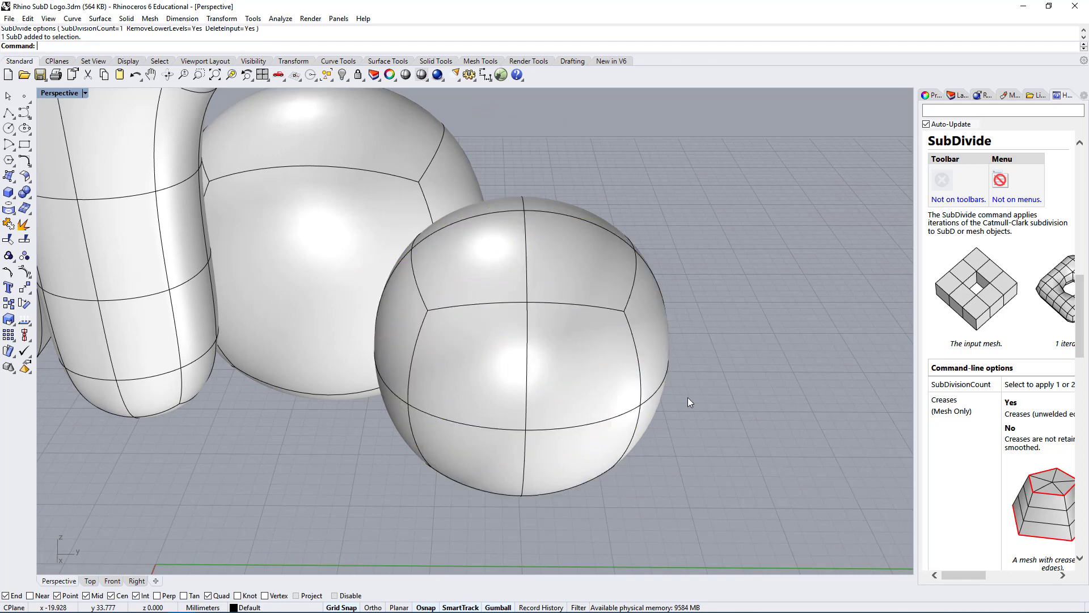
right_drag(688, 397, 652, 386)
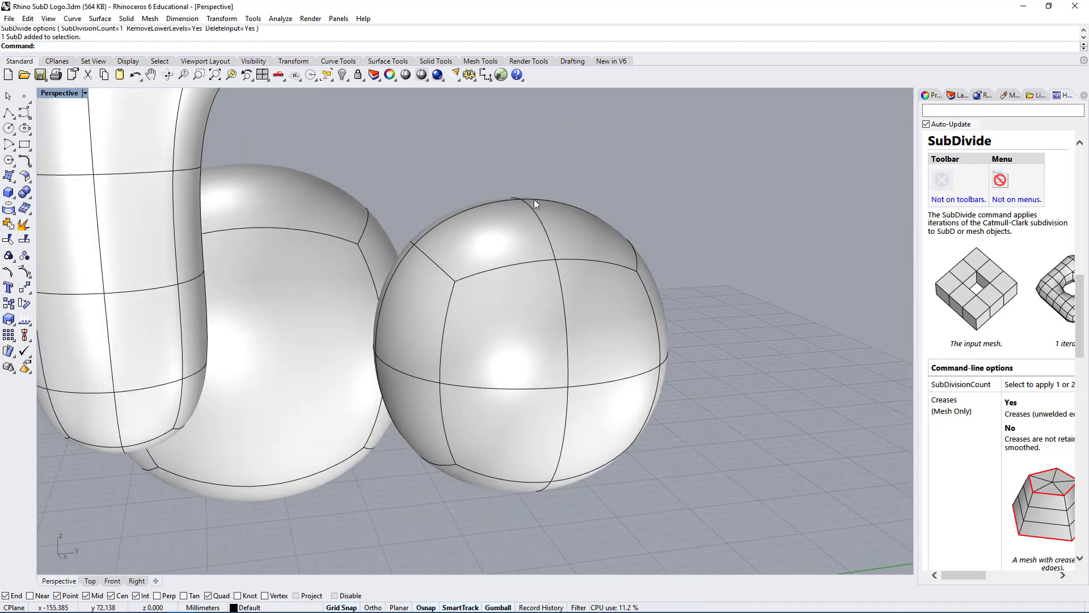
right_drag(506, 308, 510, 450)
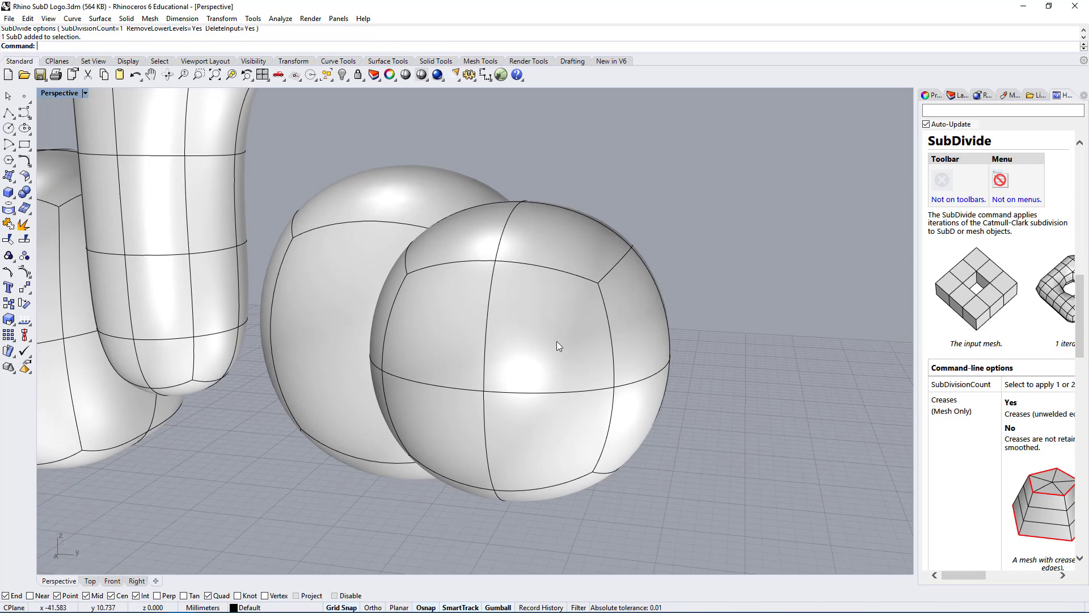
right_drag(556, 341, 564, 406)
right_drag(581, 443, 607, 418)
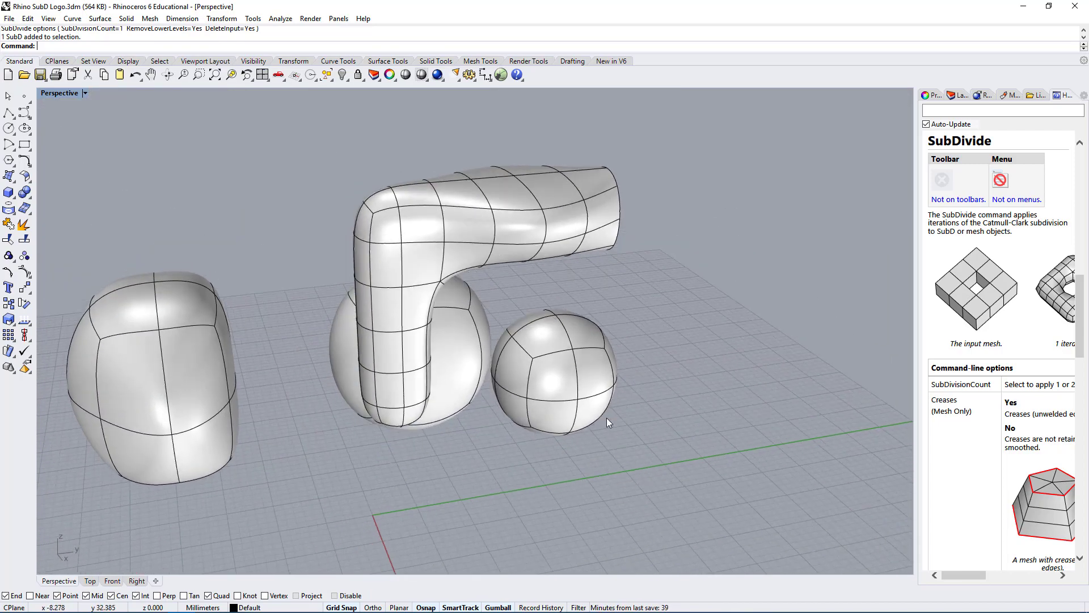
right_drag(481, 367, 607, 300)
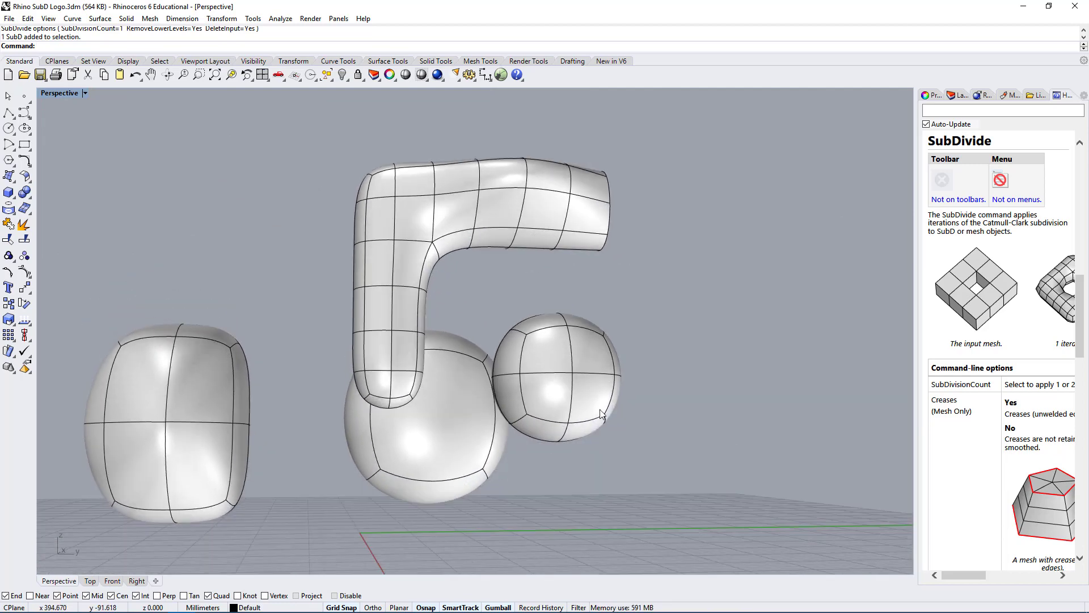
scroll(607, 298, up, 4)
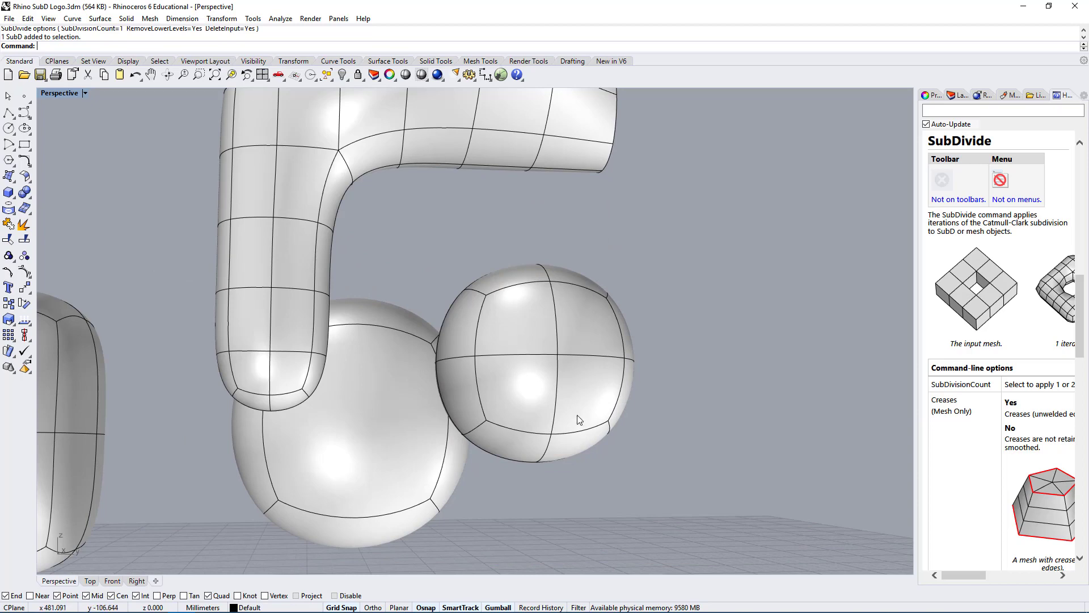
right_drag(577, 415, 590, 391)
- Start the Subdivide command on the small ball-shaped SubD and try a subdivision count of 3
click(587, 382)
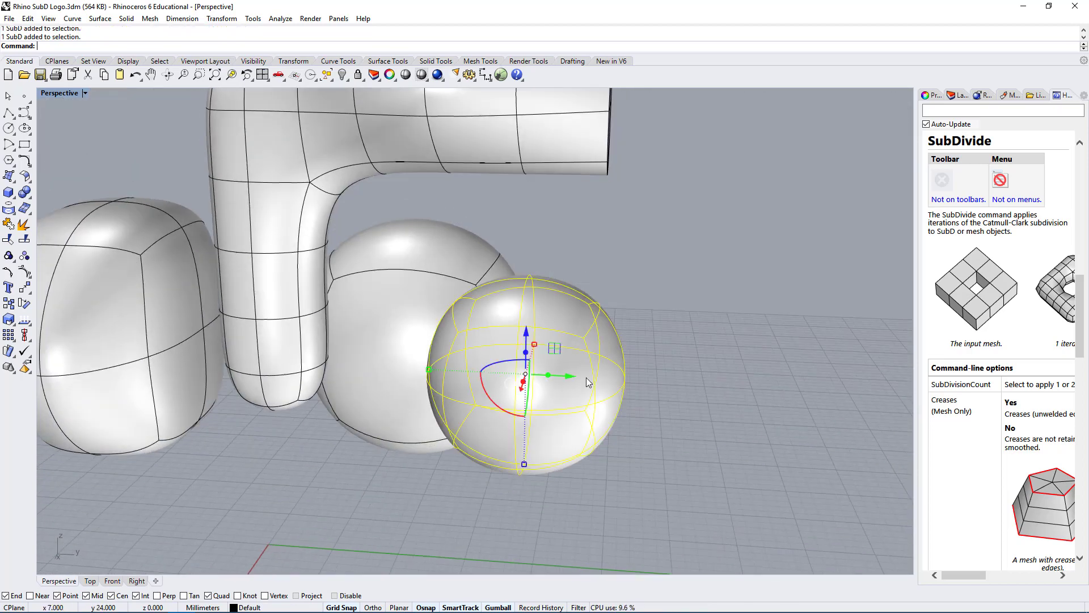
key(Return)
click(94, 36)
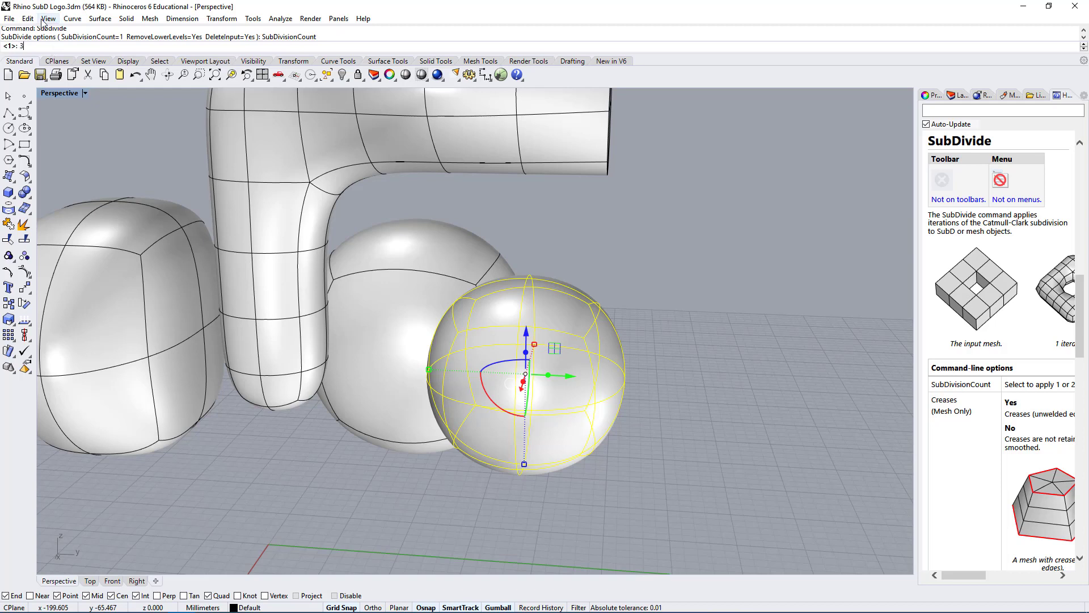
key(Return)
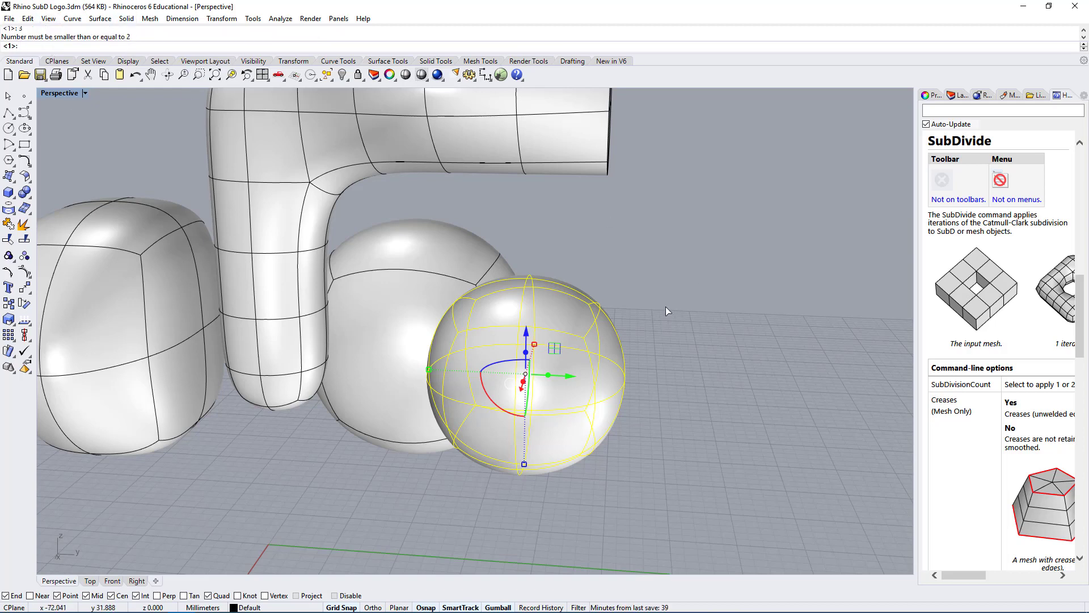
text(3)
key(Return)
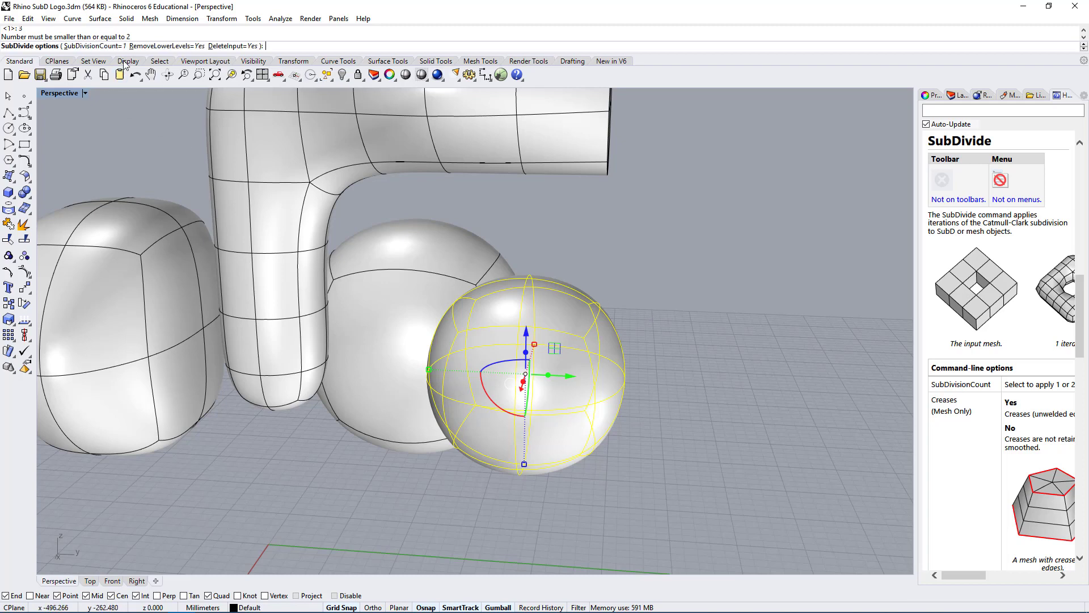
- Subdivide the small ball with a subdivision count of 2, removing the lower levels and deleting the input
click(108, 46)
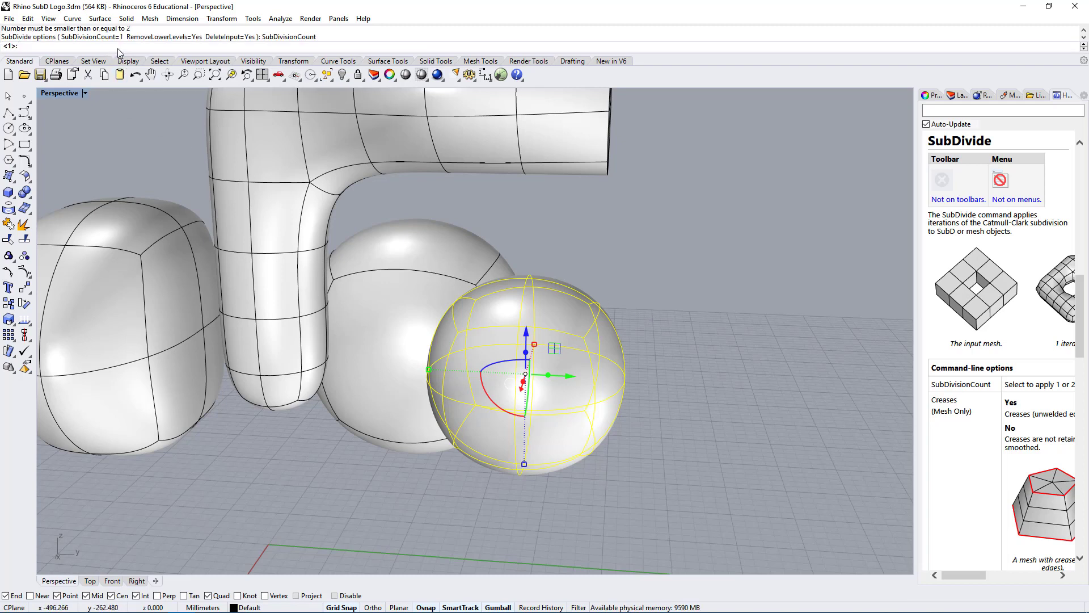
text(2)
key(Return)
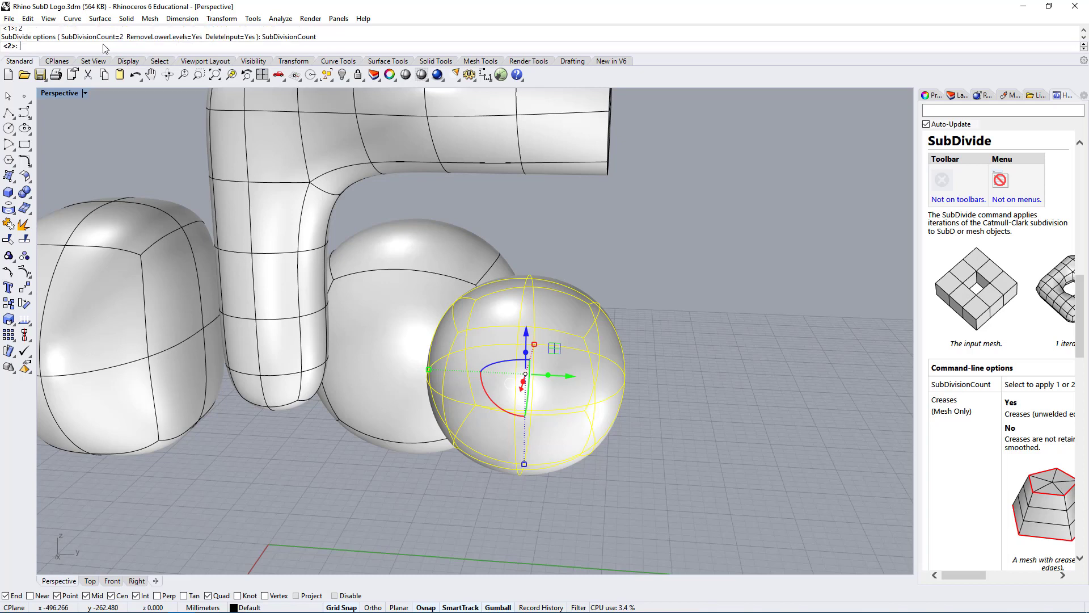
text(3)
key(Return)
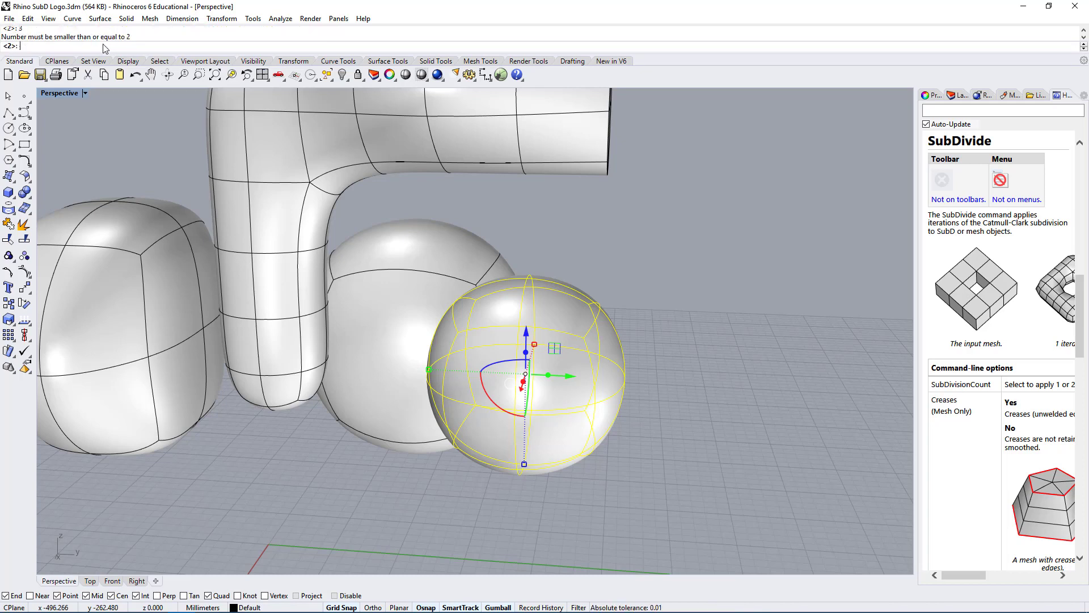
text(2)
key(Return)
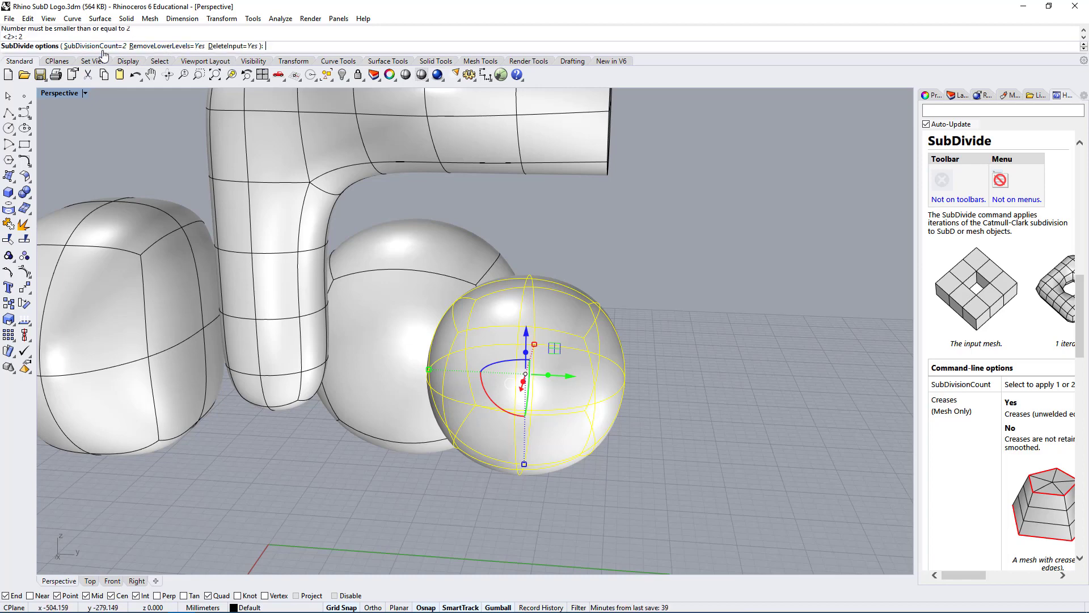
right_drag(480, 435, 578, 447)
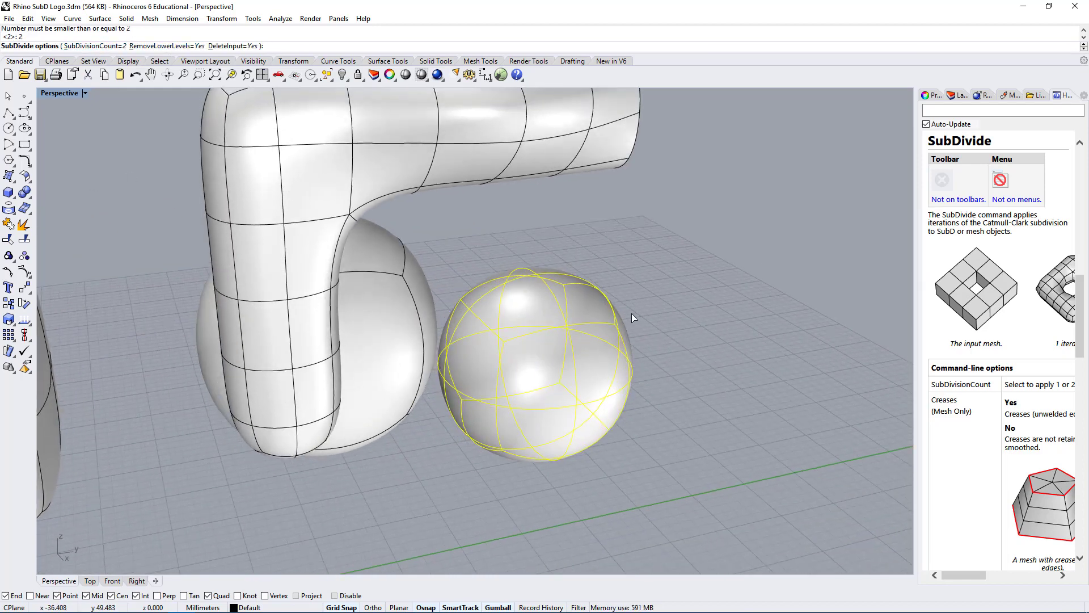
key(Return)
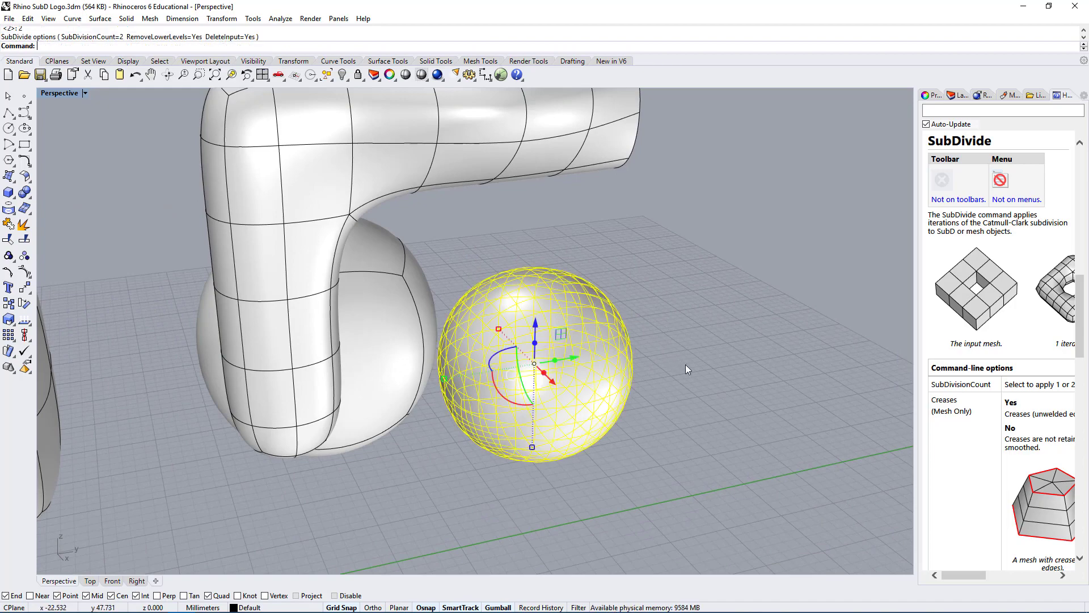
key(Escape)
right_drag(761, 491, 547, 363)
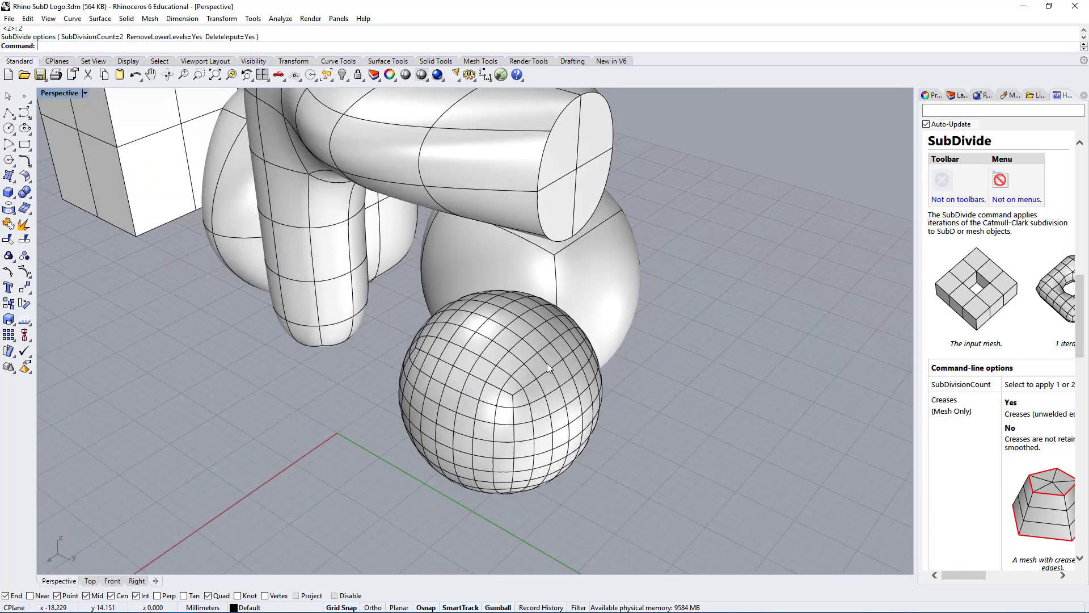
- Turn on the control points of the densely subdivided small ball and inspect them up close
click(481, 441)
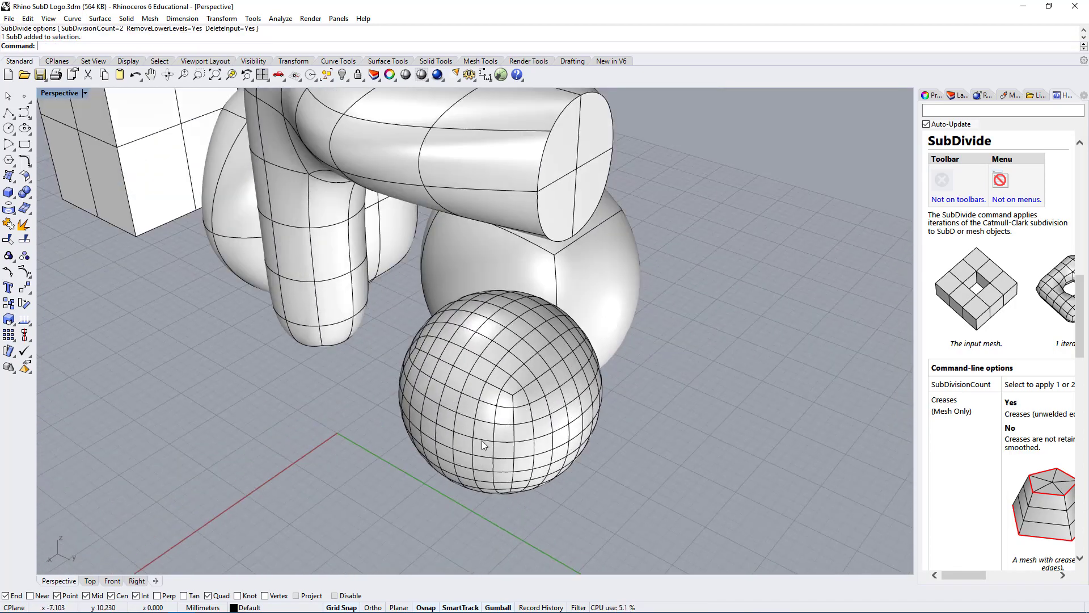
click(24, 272)
right_drag(415, 406, 547, 402)
scroll(555, 278, up, 4)
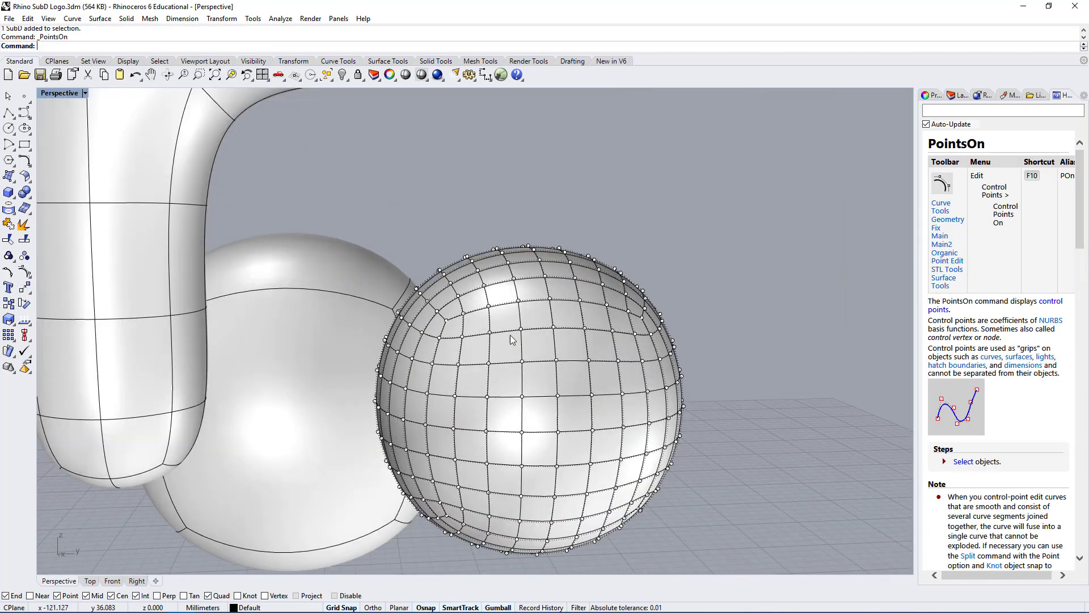
scroll(509, 334, down, 5)
right_drag(510, 336, 454, 303)
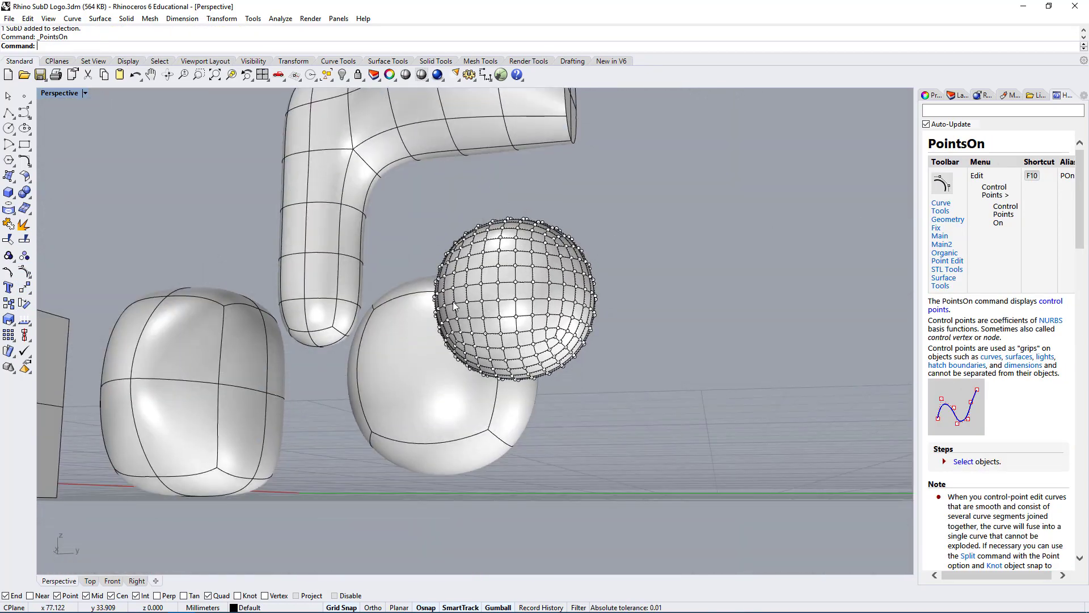
scroll(610, 293, up, 8)
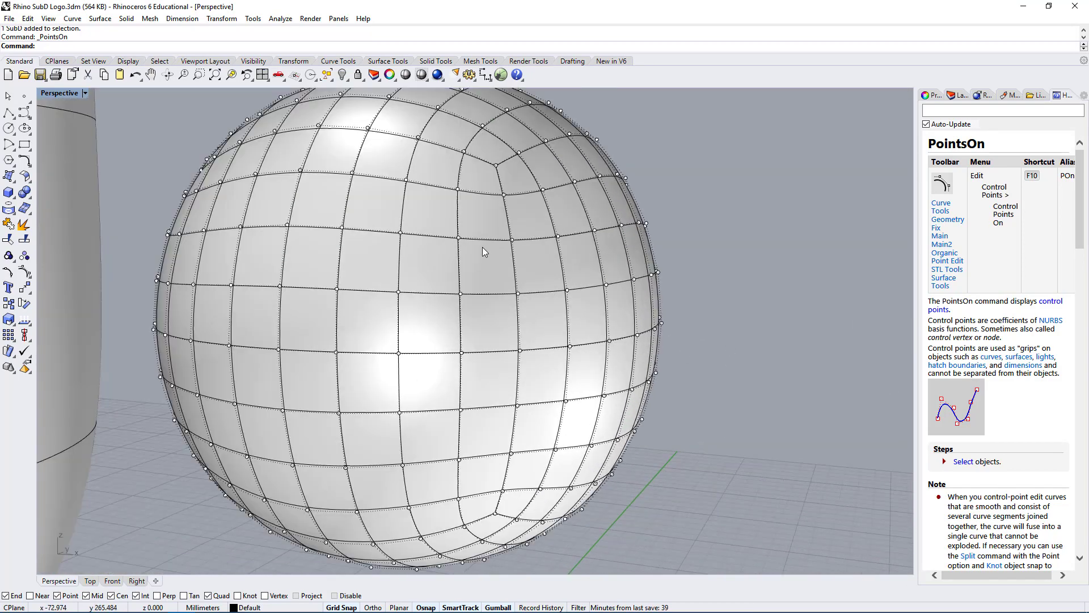
- Flatten the small ball's underside by scaling its lowest rows of control points vertically to 0 in the Front view
double_click(57, 91)
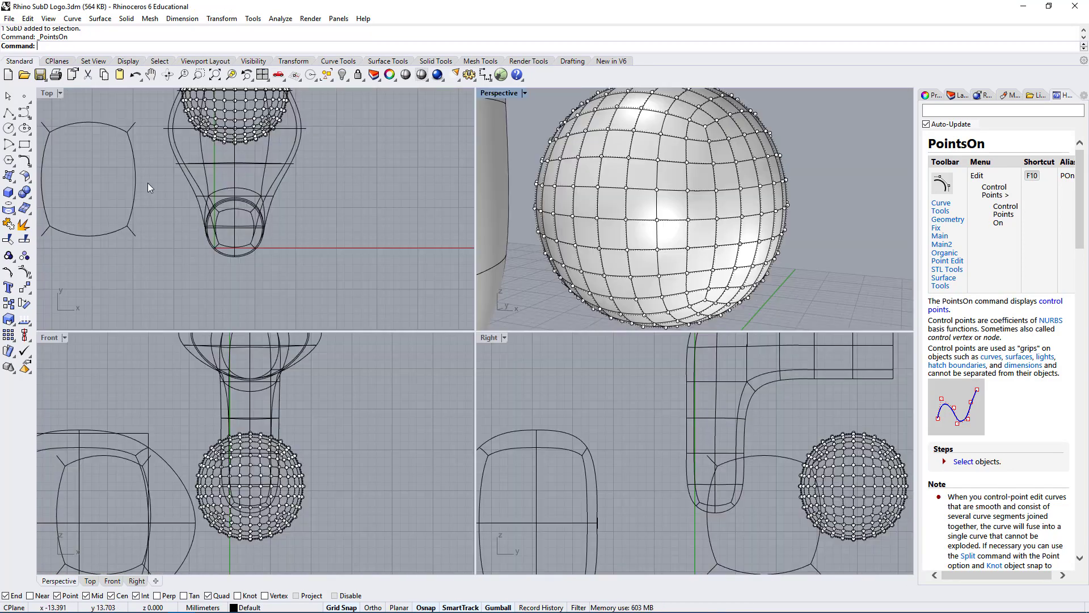
scroll(387, 455, up, 10)
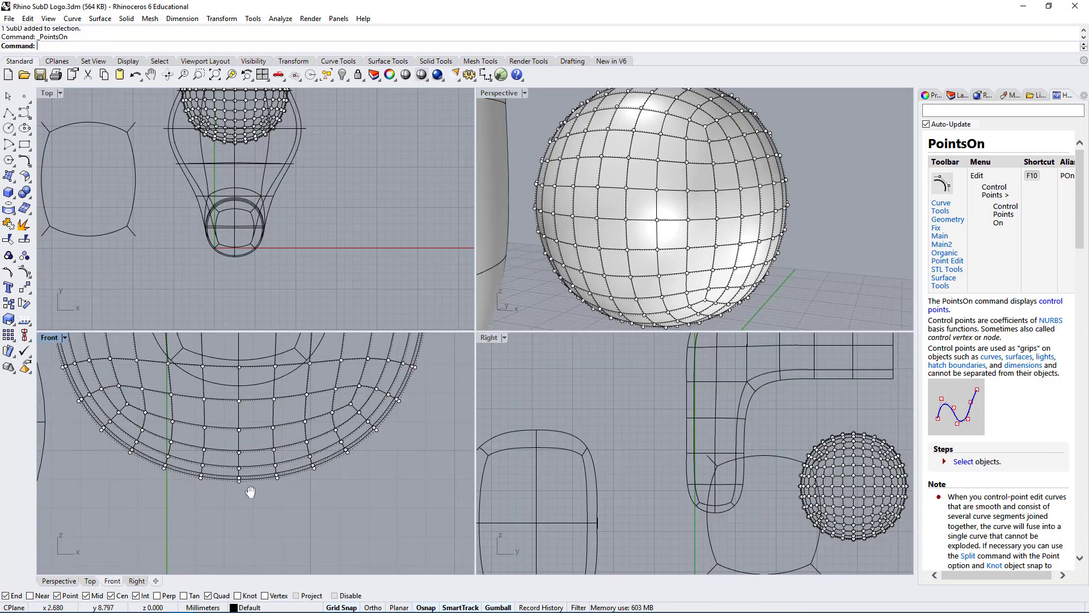
scroll(104, 440, down, 3)
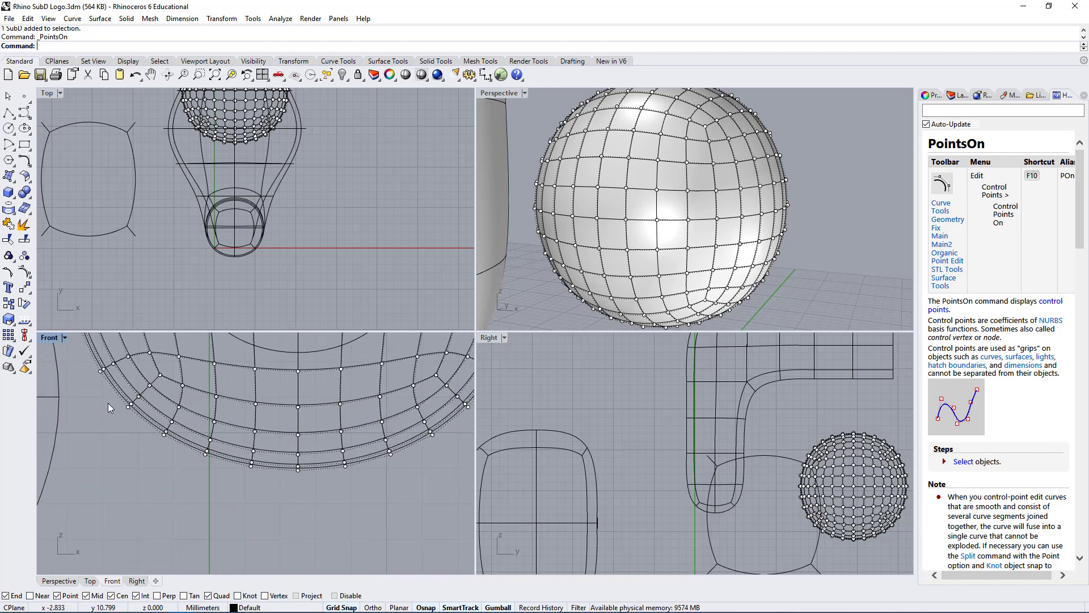
drag(109, 408, 477, 547)
right_drag(352, 533, 400, 535)
scroll(325, 502, up, 10)
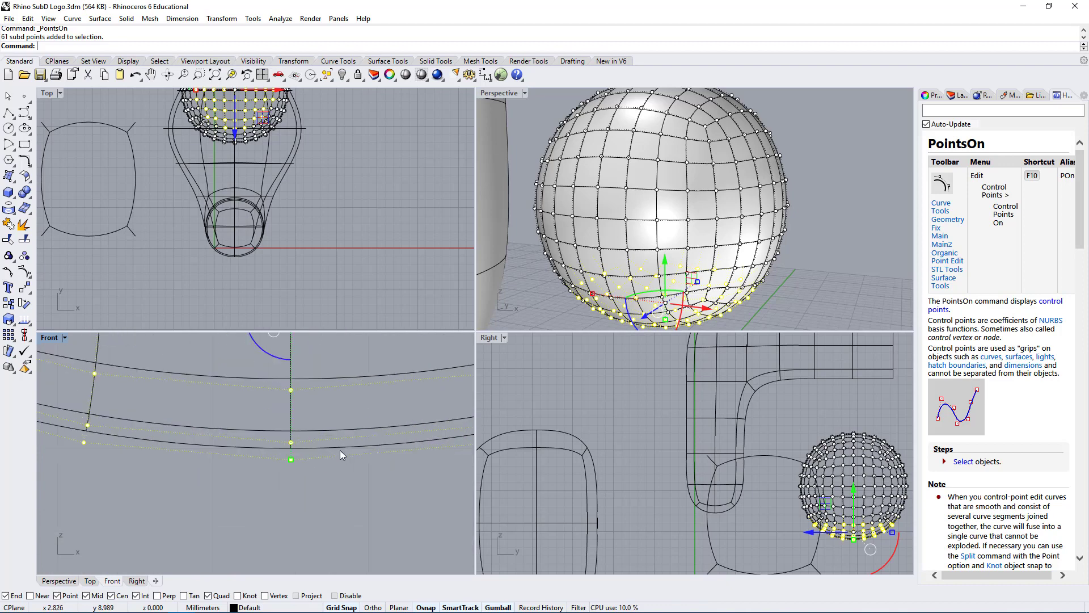
click(236, 482)
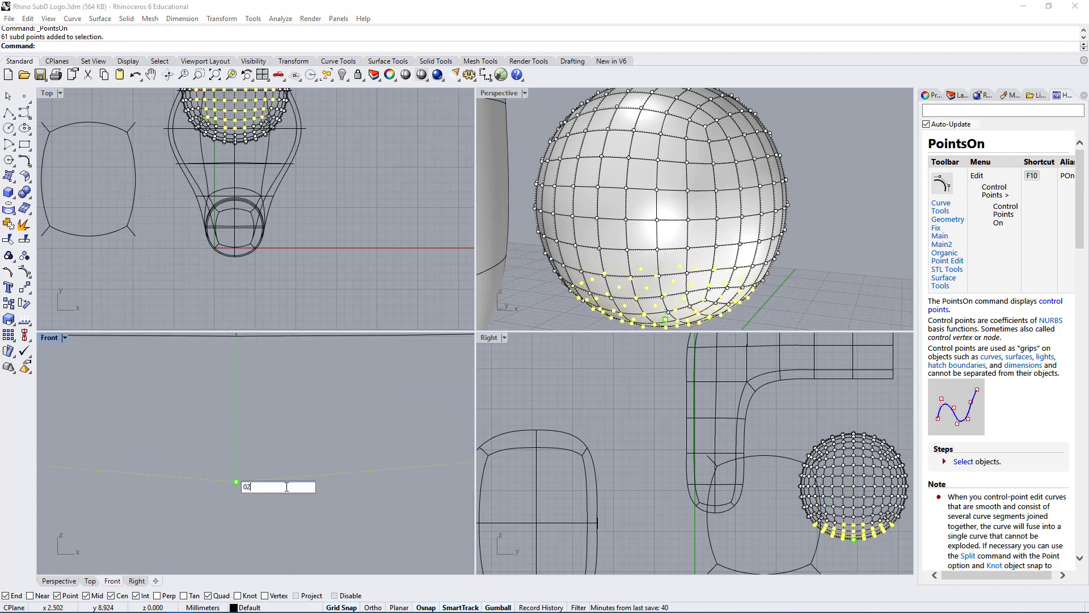
text(0)
key(Return)
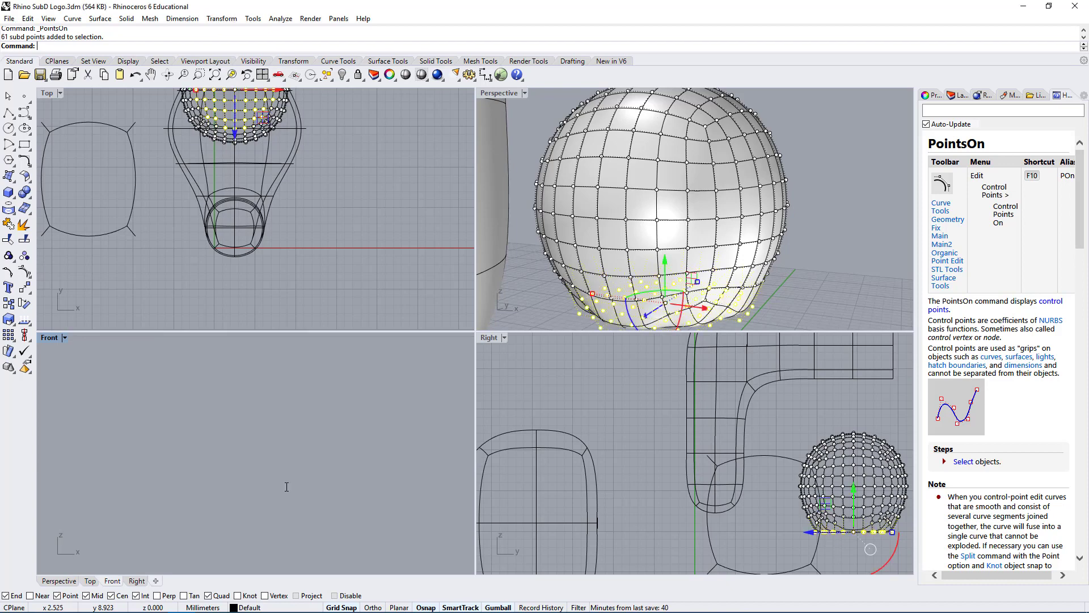
right_drag(267, 458, 230, 540)
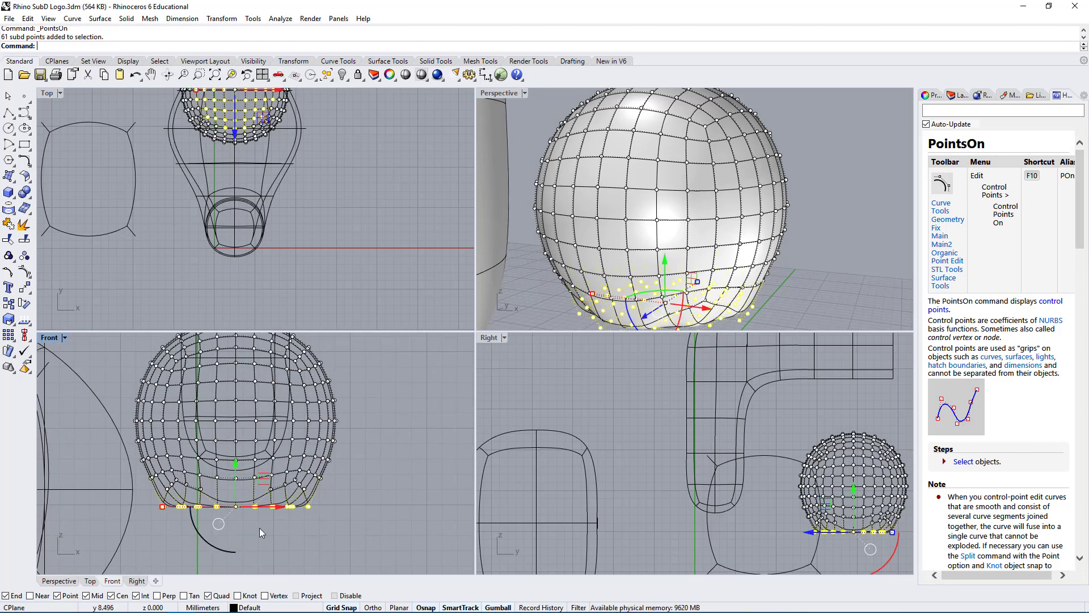
- Move the flattened underside points slightly upward in the Front view, turn the control points off and check the ball's base
right_drag(596, 323, 657, 302)
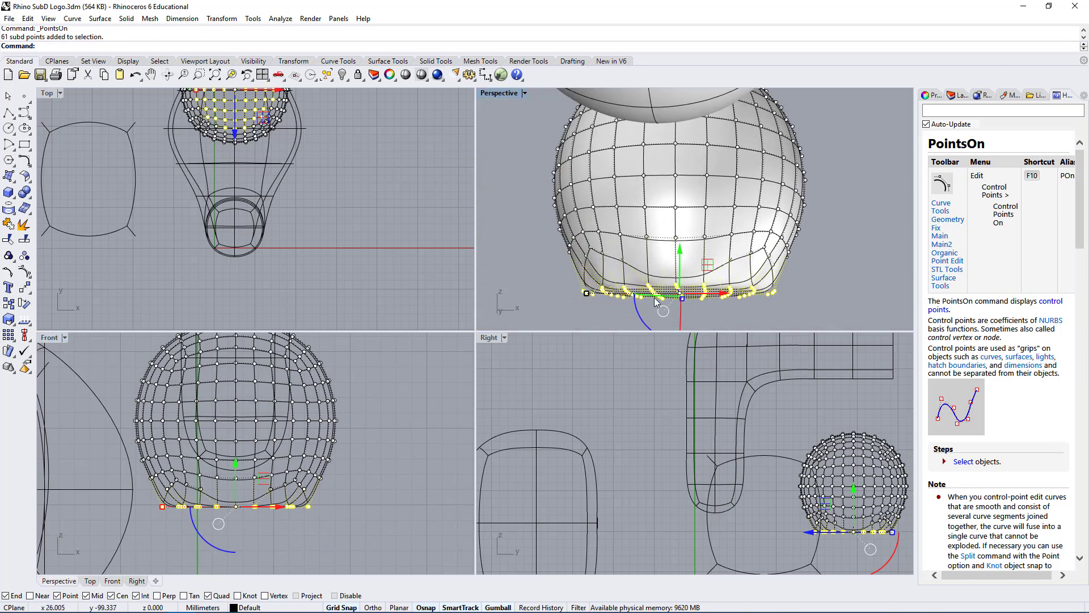
scroll(285, 503, up, 4)
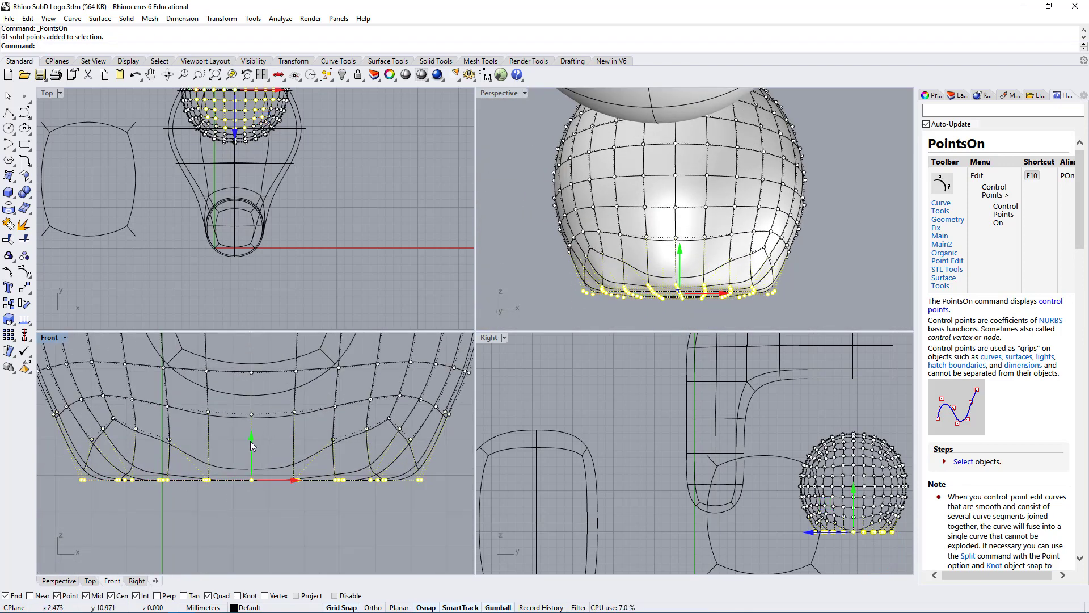
drag(253, 439, 252, 452)
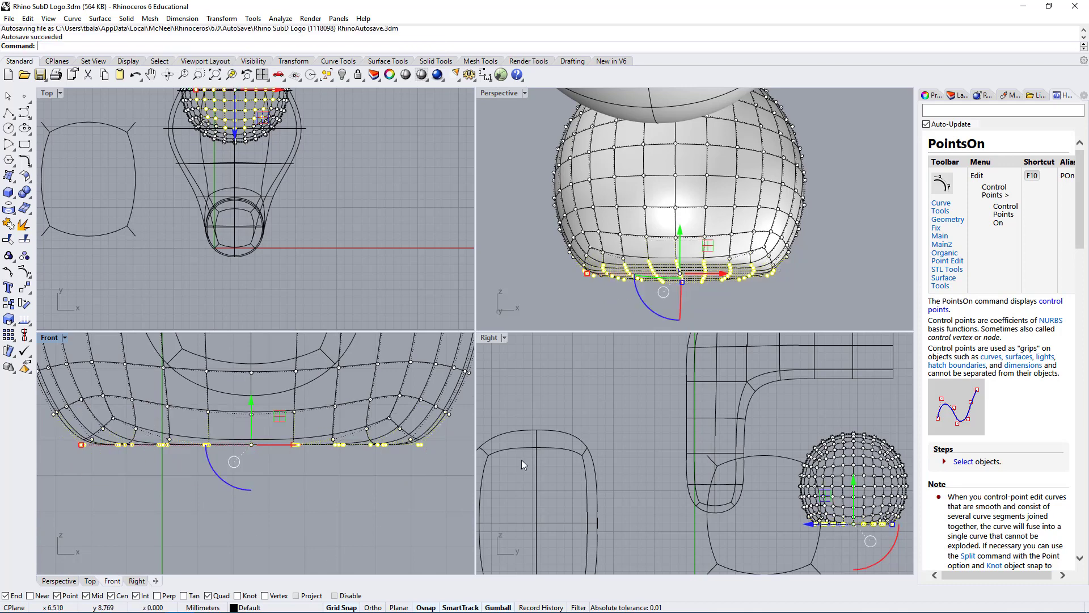
right_drag(630, 295, 559, 268)
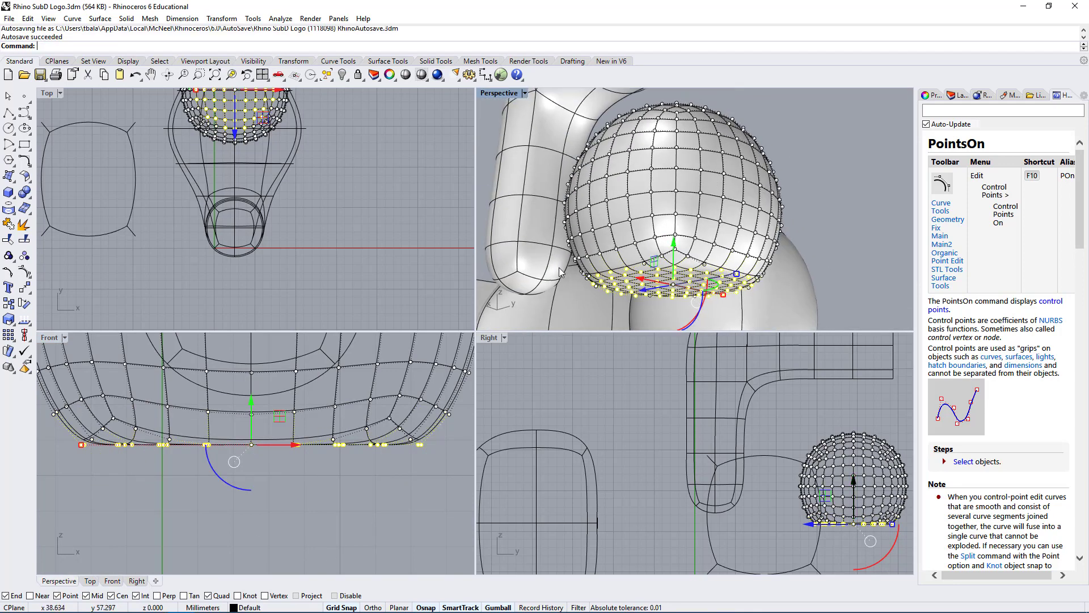
key(Escape)
right_drag(835, 262, 703, 298)
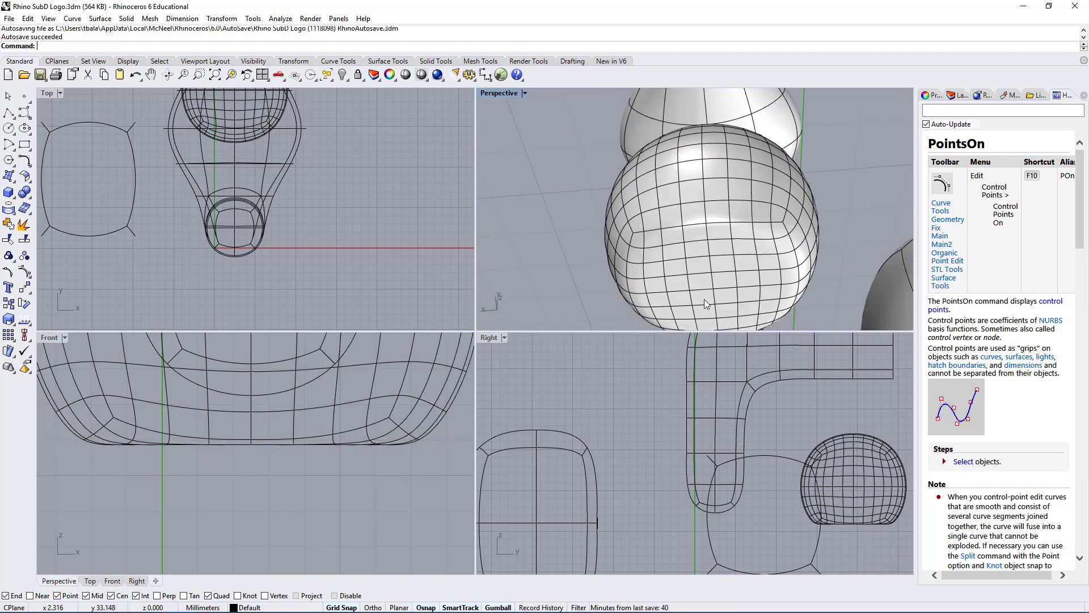
scroll(749, 144, up, 5)
scroll(760, 202, down, 5)
right_drag(760, 202, 692, 179)
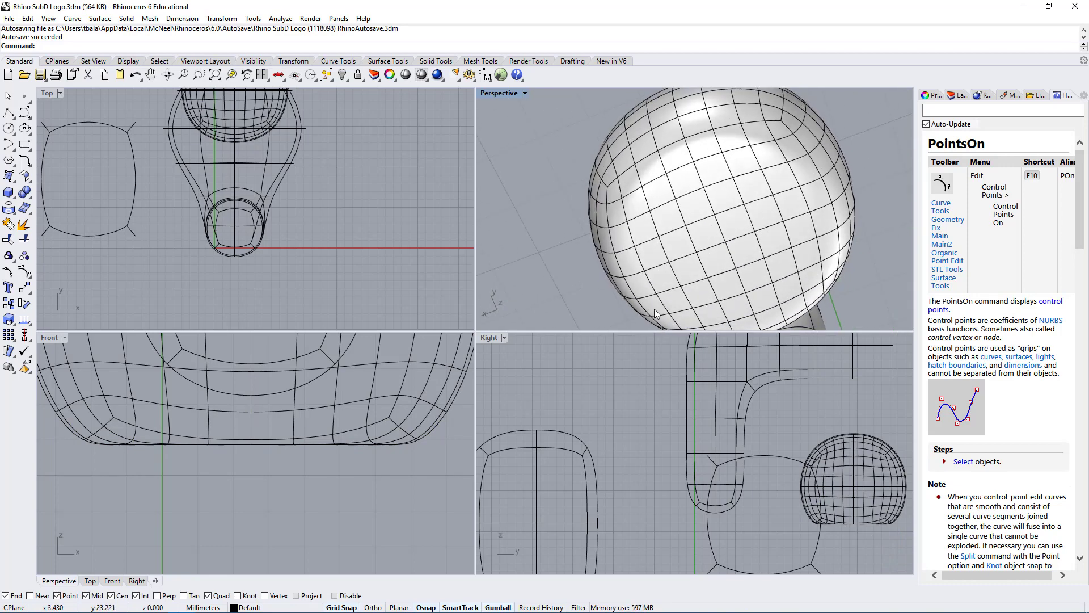
- Start the Environment Map surface analysis on the flattened small ball and maximize the Perspective viewport
click(499, 93)
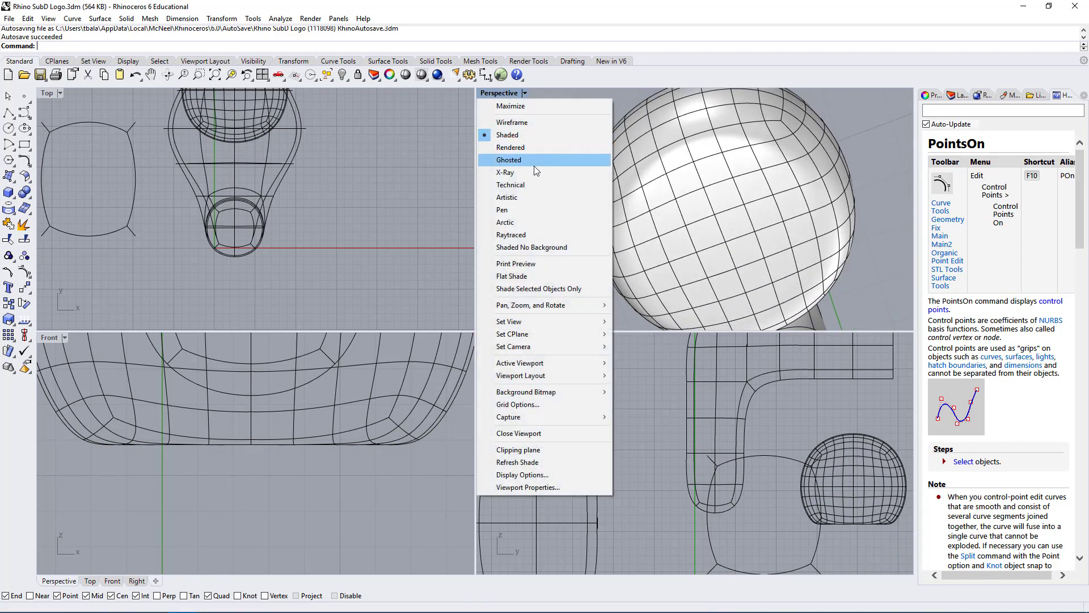
click(507, 135)
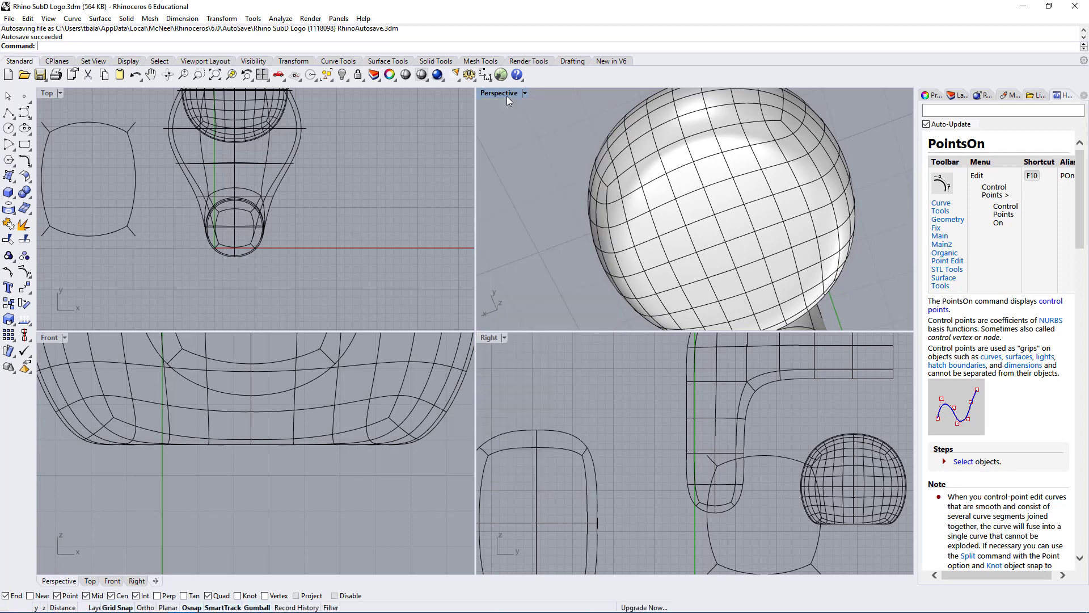
click(737, 211)
right_drag(737, 211, 715, 147)
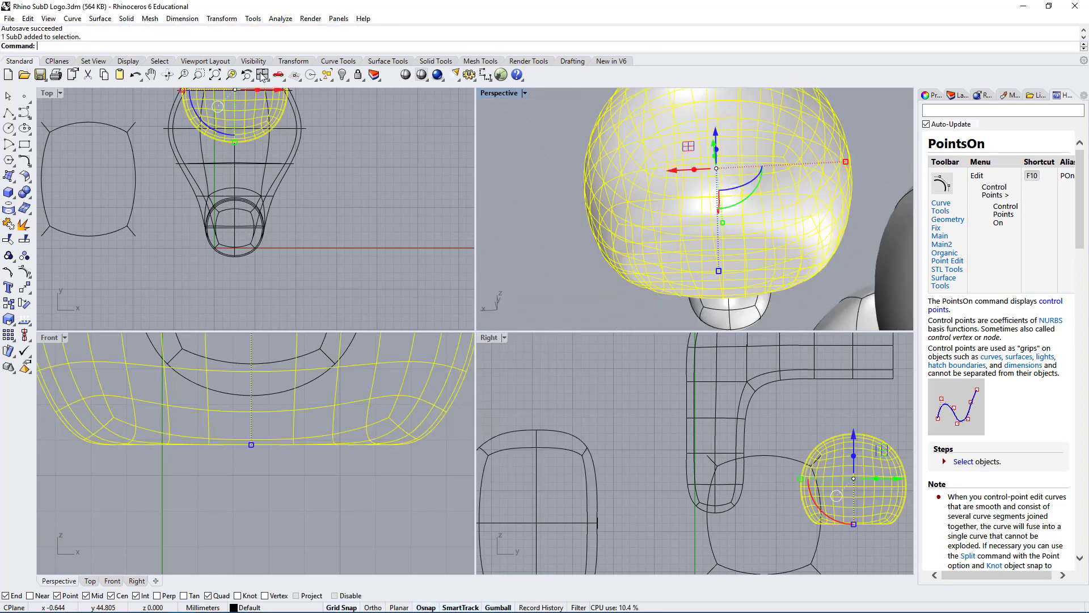
click(280, 18)
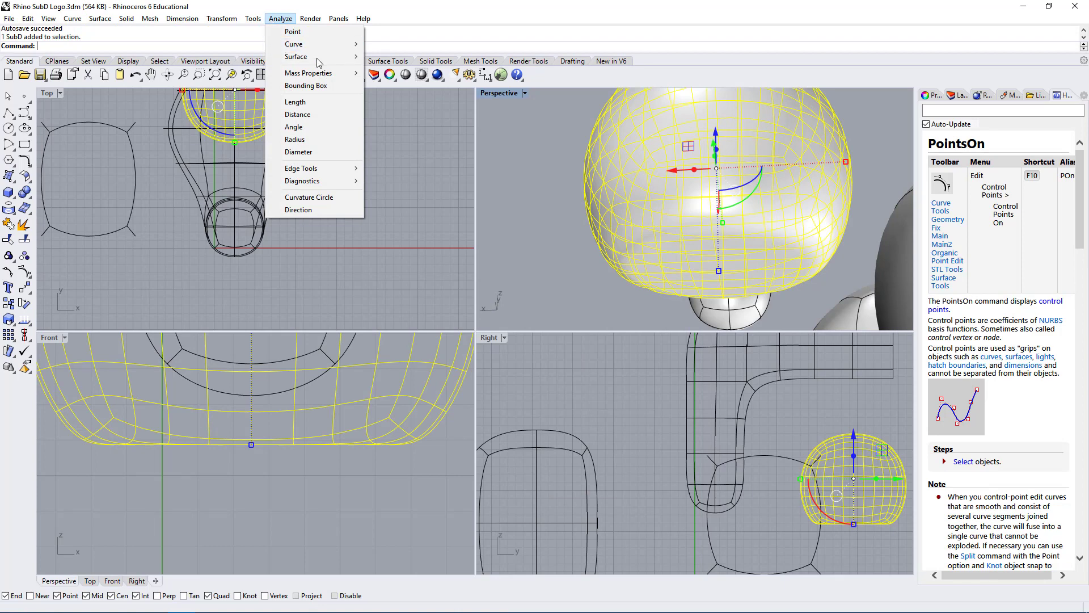
mouse_move(318, 59)
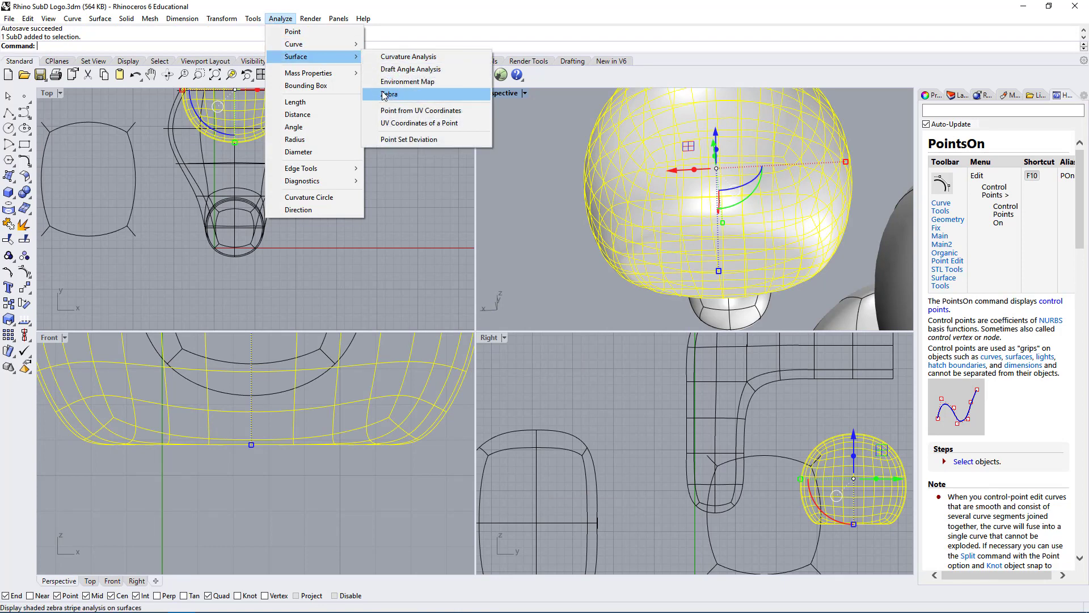
click(426, 85)
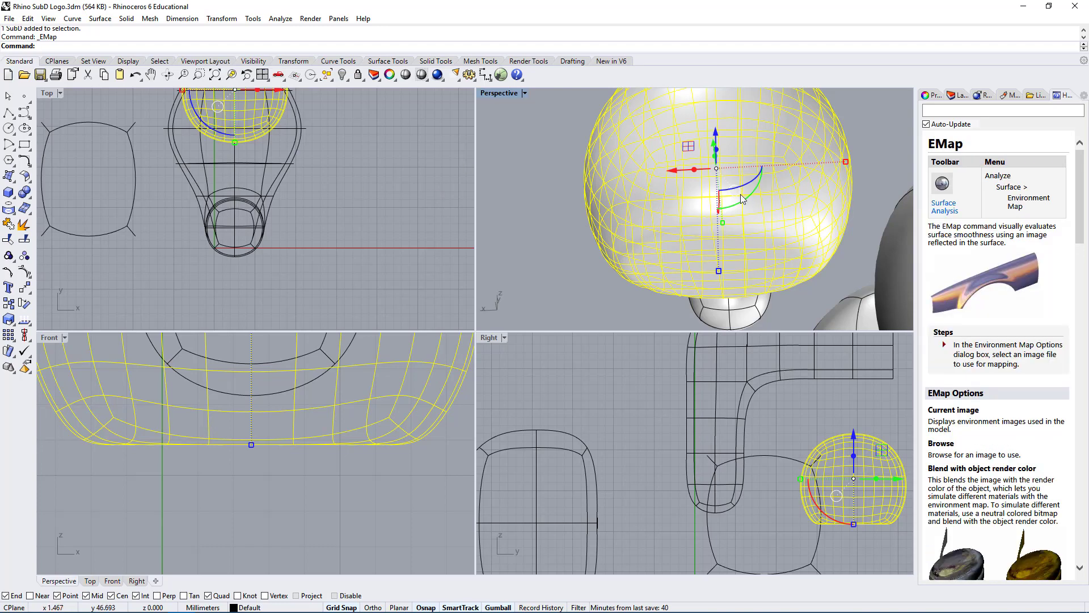
double_click(501, 93)
scroll(725, 240, down, 6)
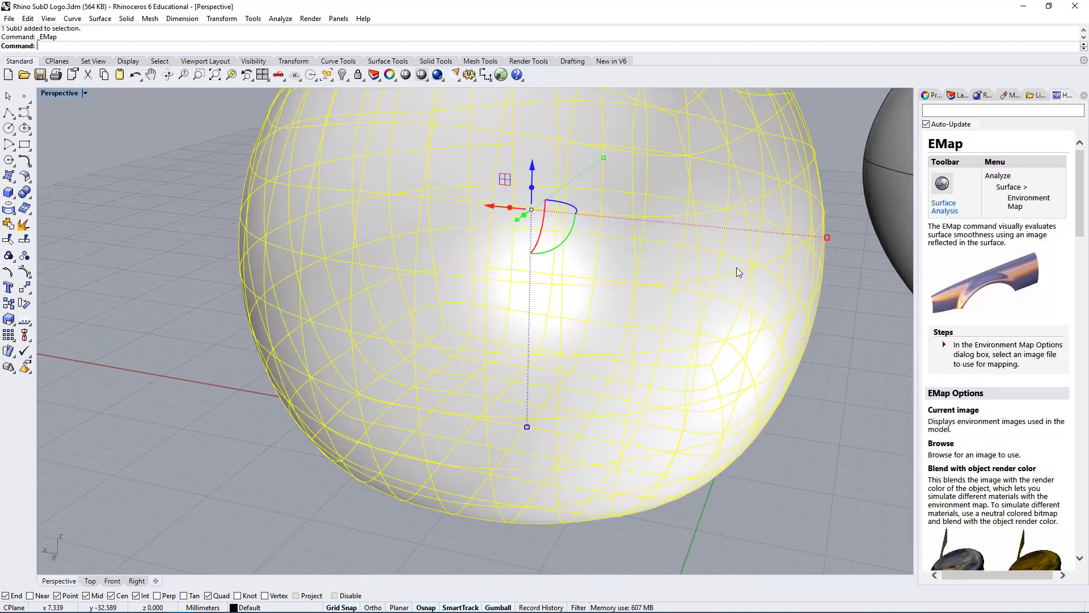
- Examine the flattened small ball from several sides and leave it selected
key(Escape)
click(667, 256)
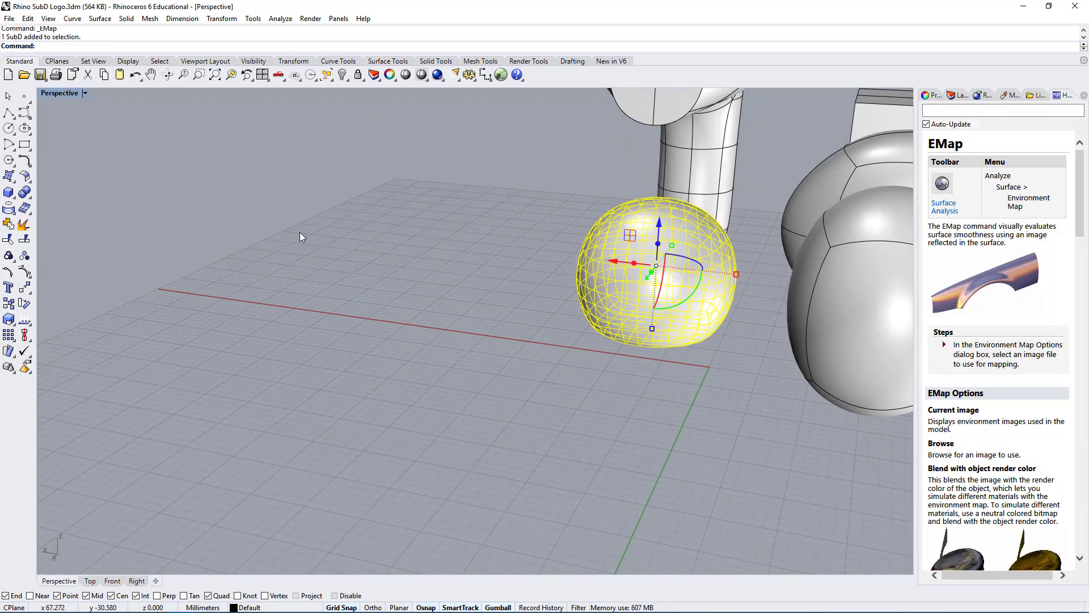
right_drag(802, 302, 510, 304)
key(Escape)
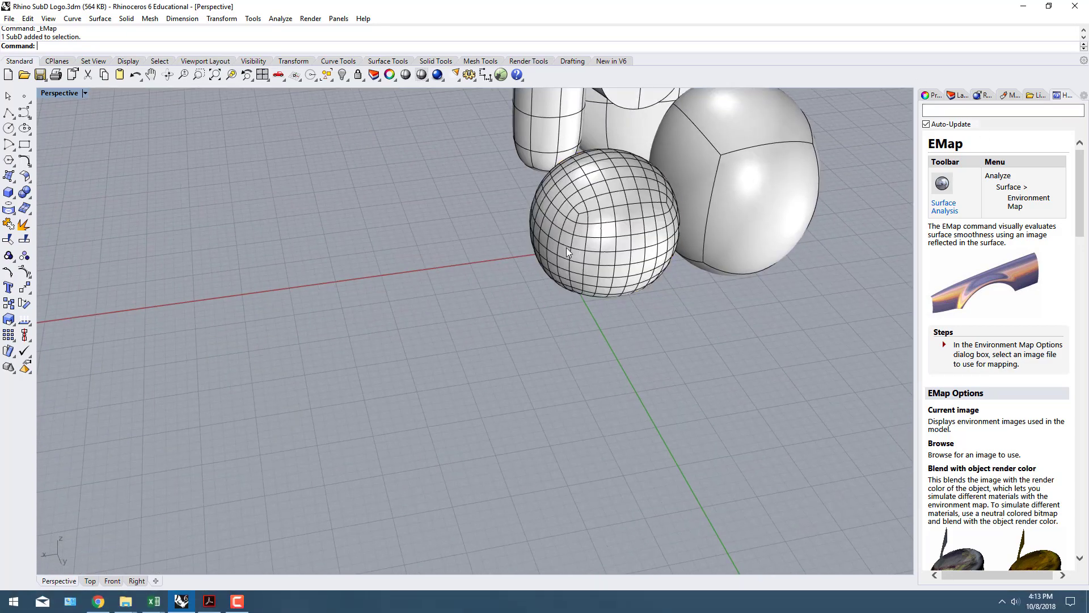
scroll(566, 247, up, 5)
click(671, 233)
right_drag(654, 284, 164, 244)
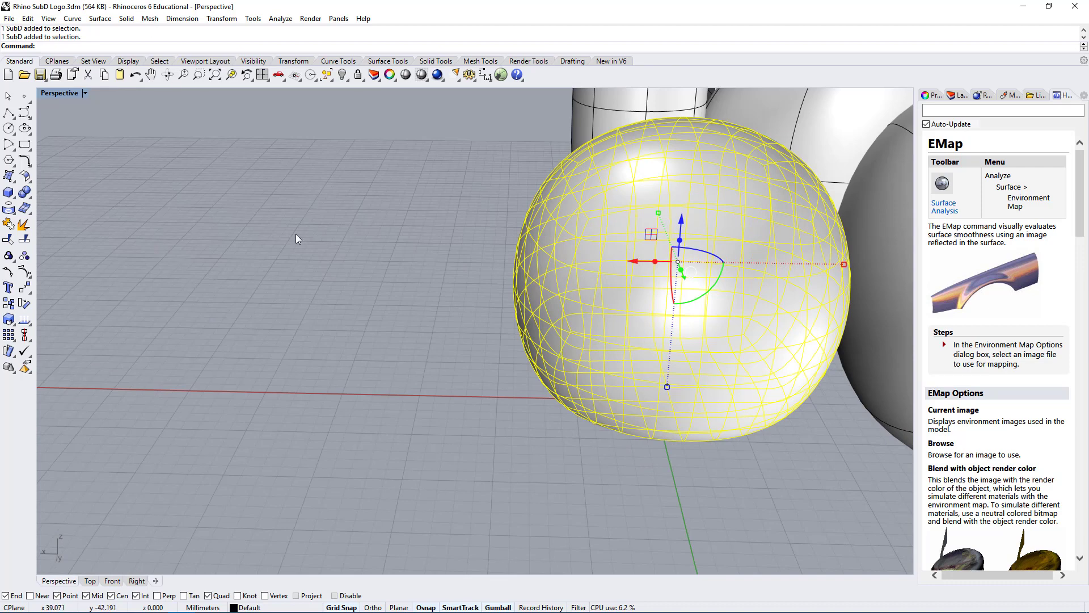
- Start the Zebra surface analysis on the small ball and read the help section on interpreting the stripes
click(280, 18)
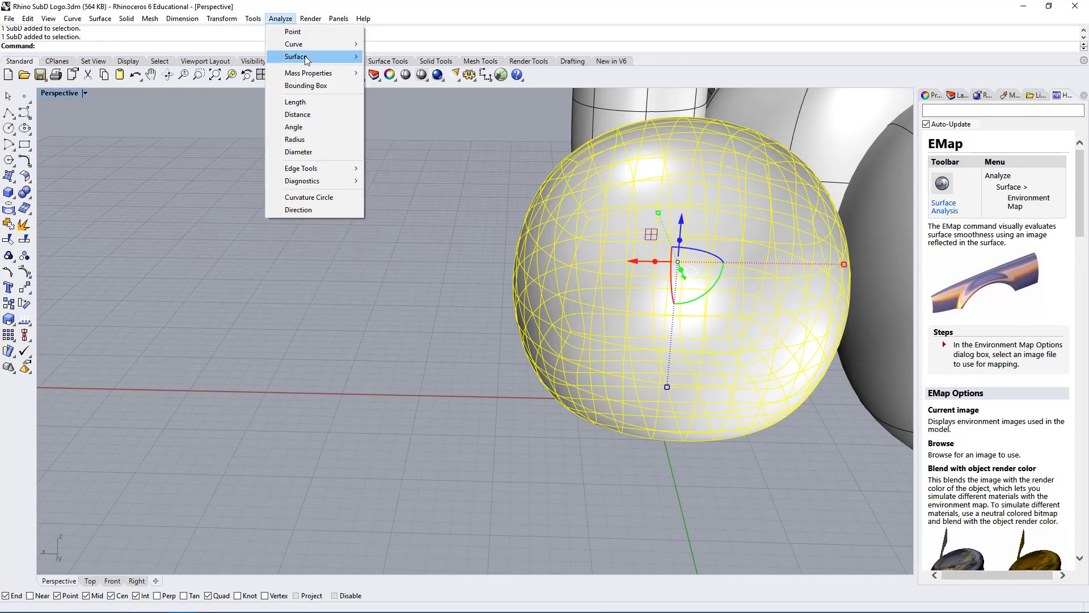
mouse_move(306, 59)
click(400, 98)
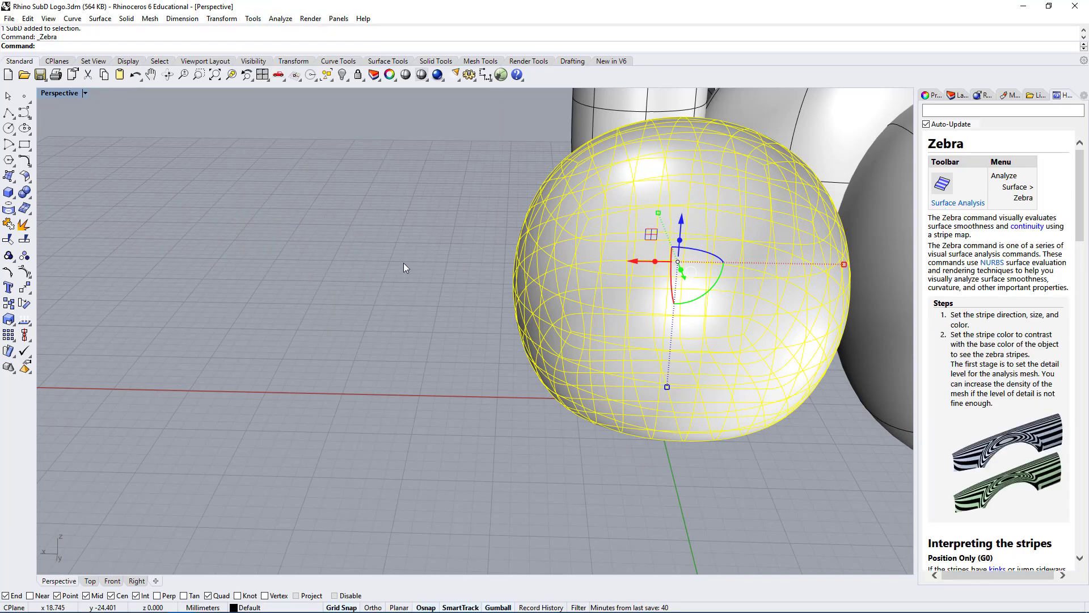
click(334, 294)
click(708, 288)
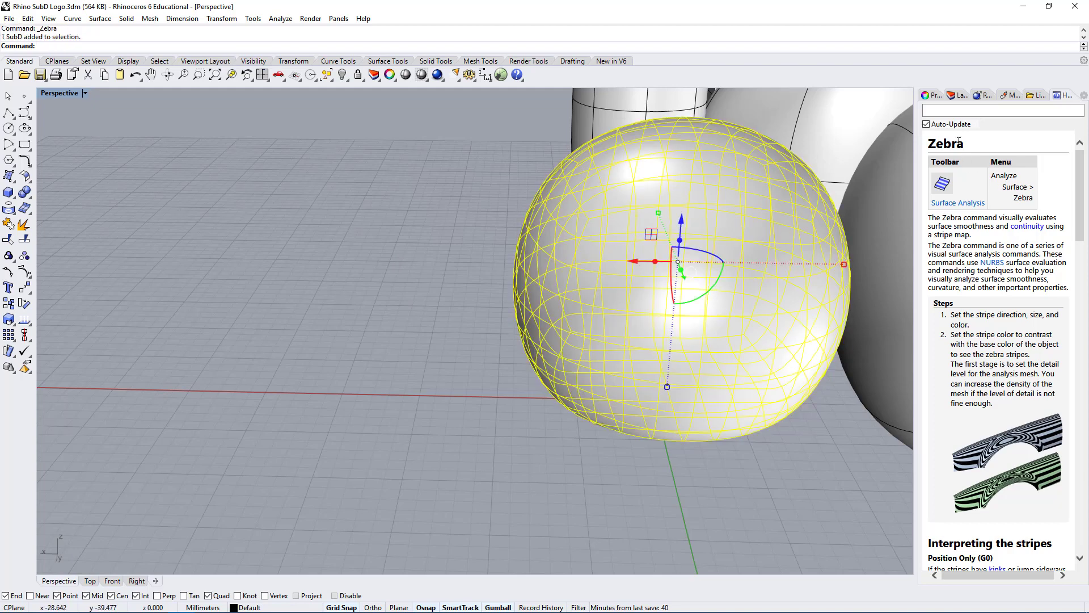
scroll(959, 142, down, 3)
scroll(549, 241, down, 3)
scroll(444, 294, down, 2)
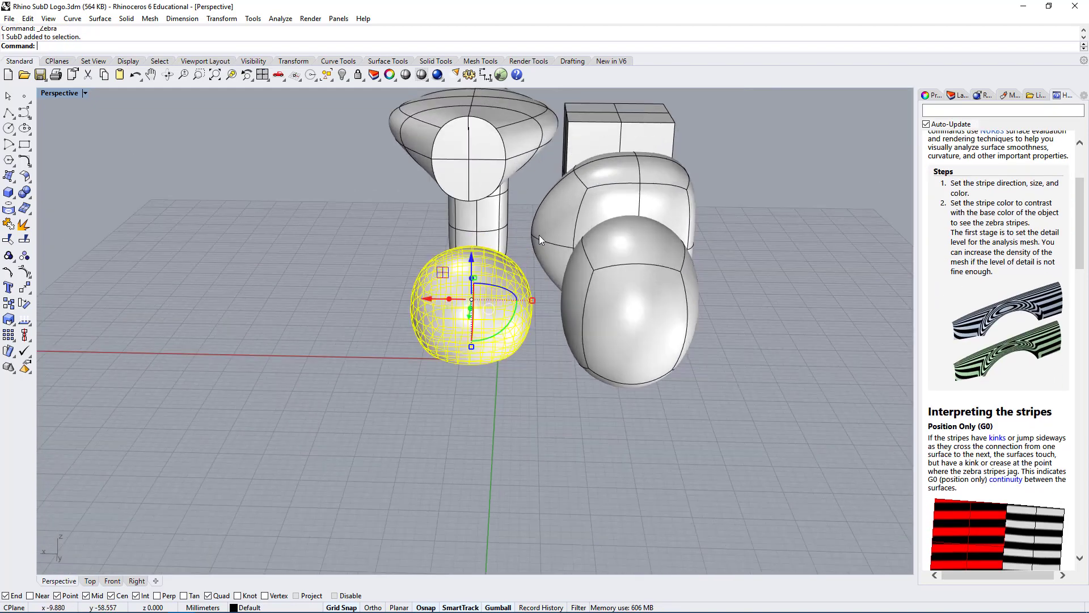
- Draw a large solid box on the open grid beside the SubD objects and select it
scroll(539, 235, up, 4)
scroll(374, 301, down, 8)
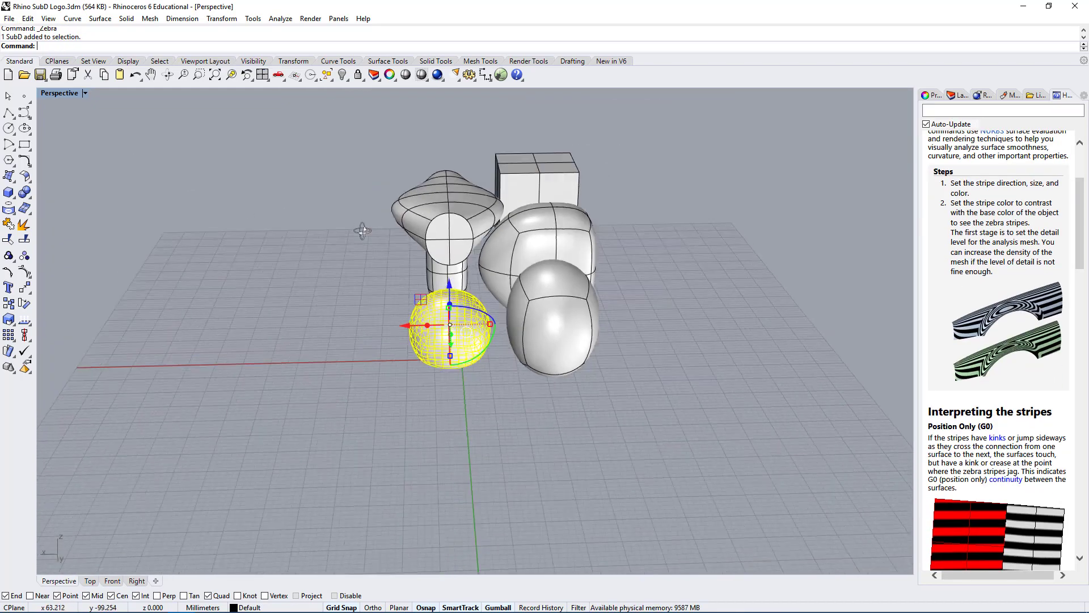
right_drag(364, 187, 479, 220)
scroll(479, 220, down, 3)
key(Escape)
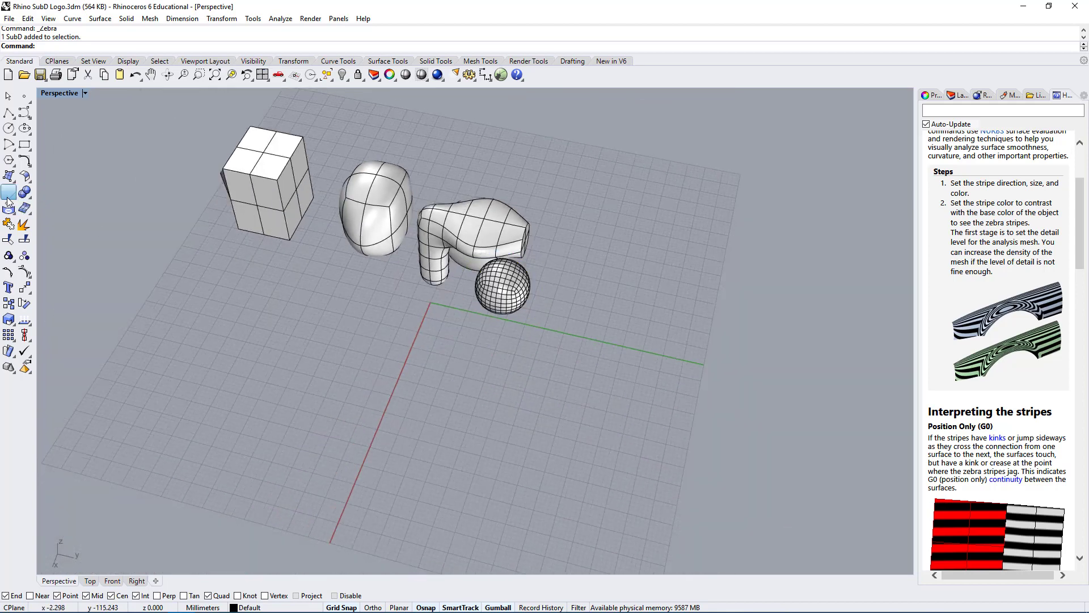
click(8, 191)
click(309, 374)
click(506, 484)
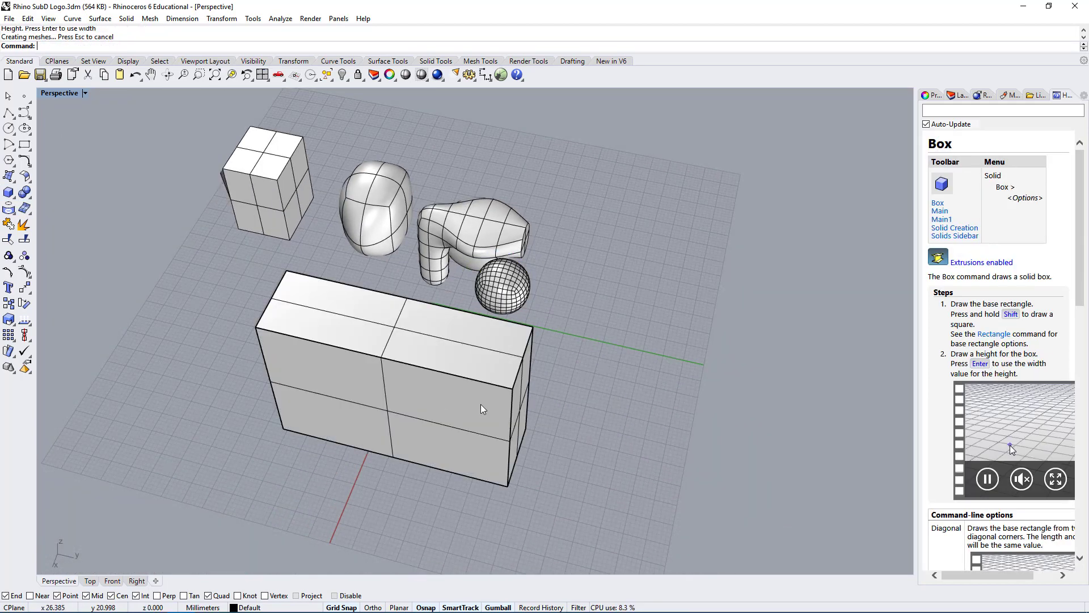
click(509, 398)
right_click(469, 325)
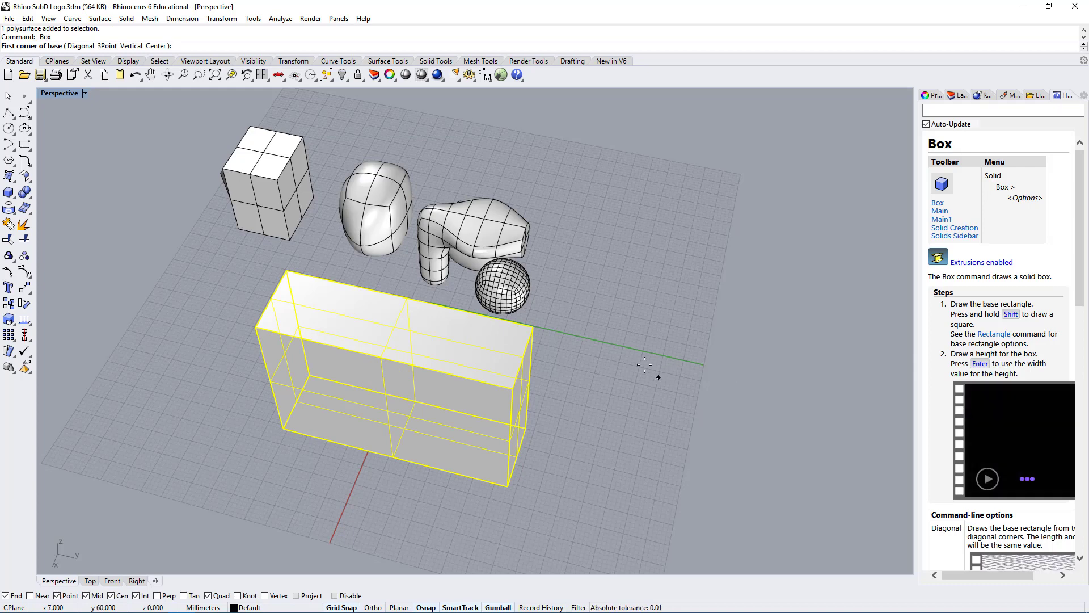
right_drag(660, 375, 620, 348)
key(Escape)
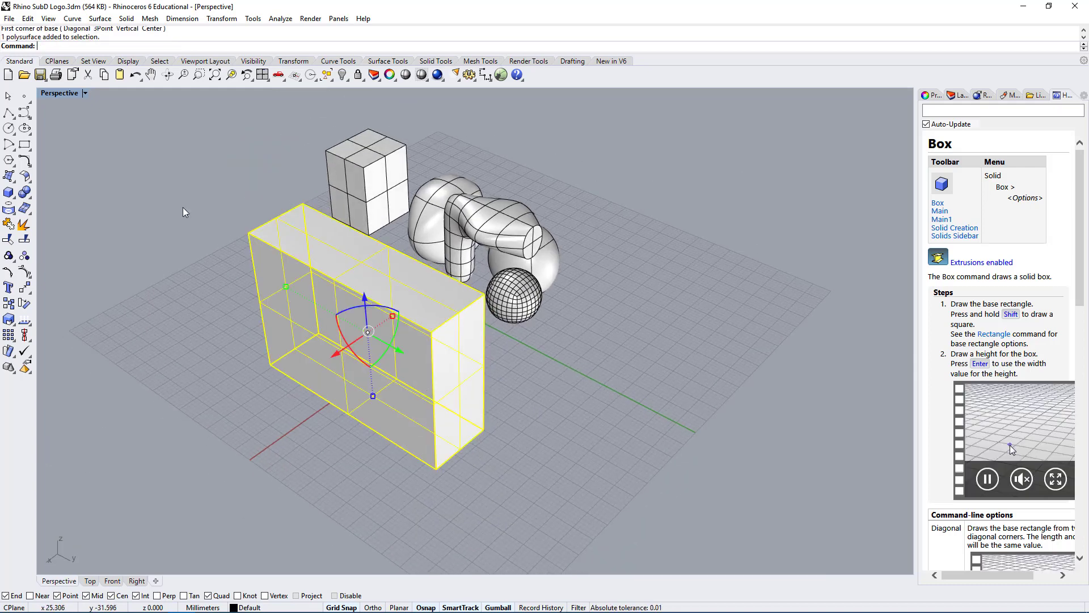
- Run the Environment Map surface analysis on the selected box
click(280, 18)
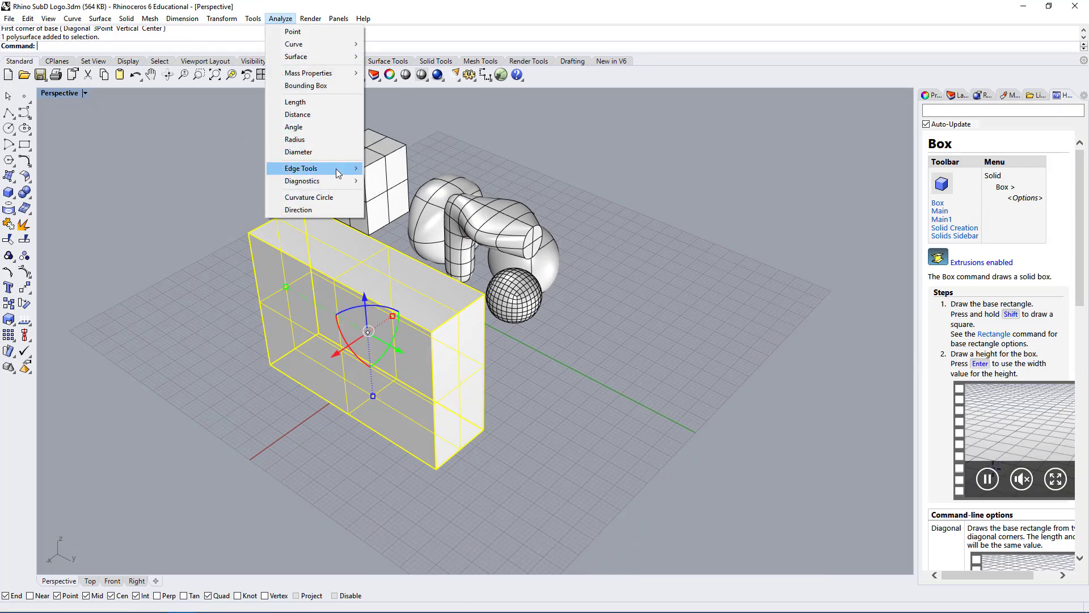
mouse_move(339, 173)
mouse_move(329, 59)
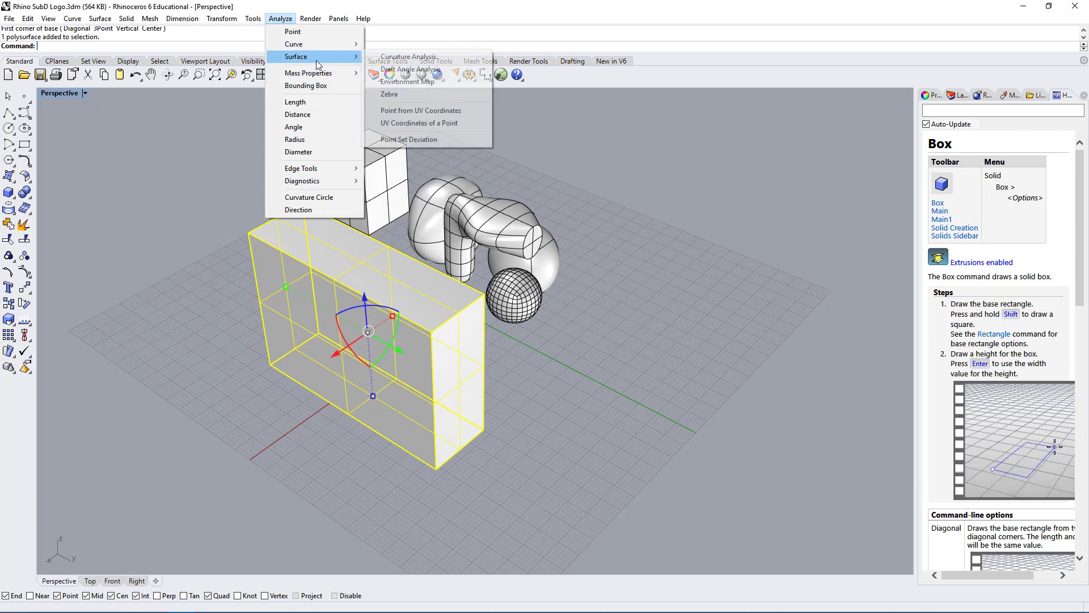
click(414, 82)
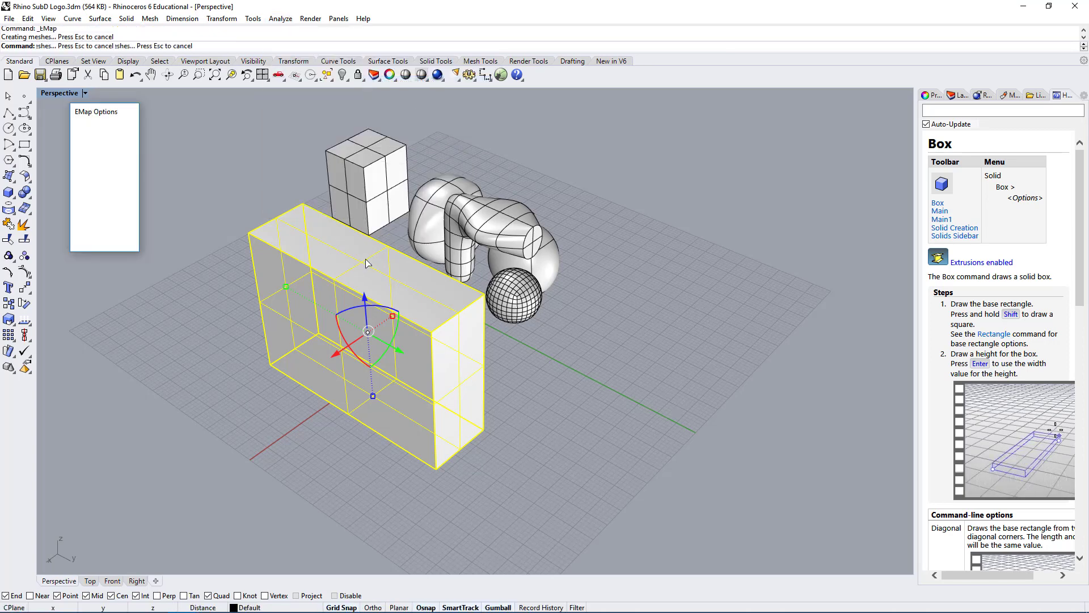
- Try to add the small ball to the Environment Map analysis and check its surface up close
click(522, 303)
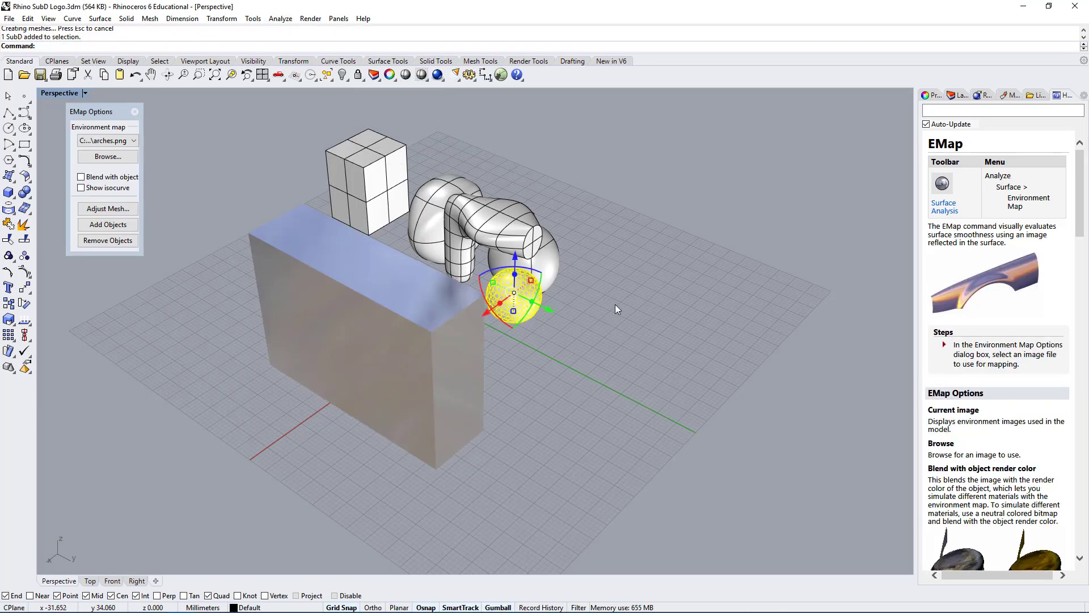
click(116, 224)
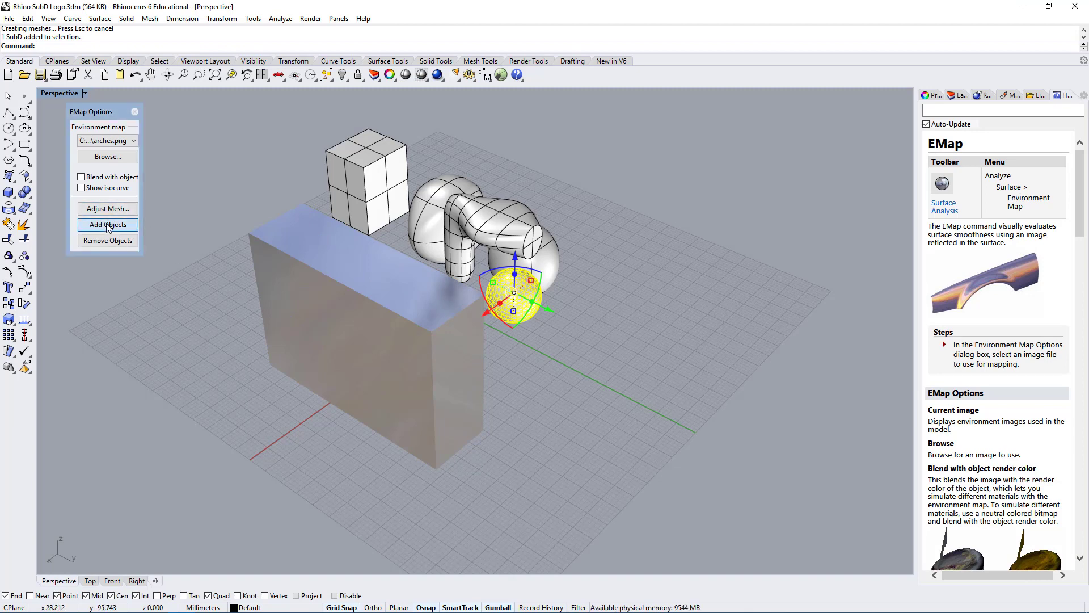
click(716, 305)
scroll(503, 282, up, 8)
click(590, 316)
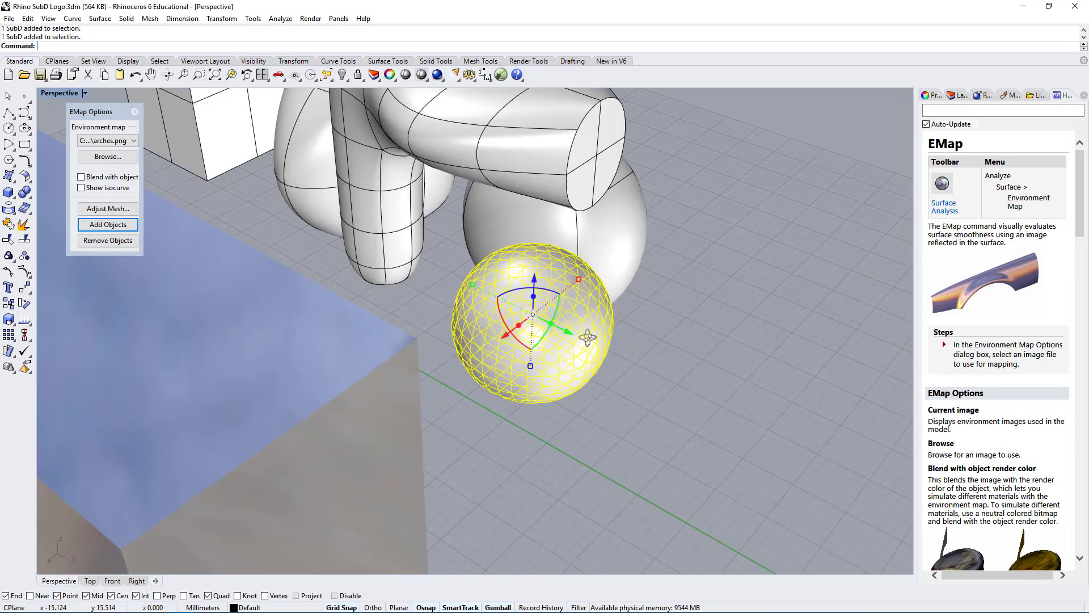
scroll(560, 268, down, 5)
right_drag(587, 335, 363, 156)
drag(91, 111, 109, 149)
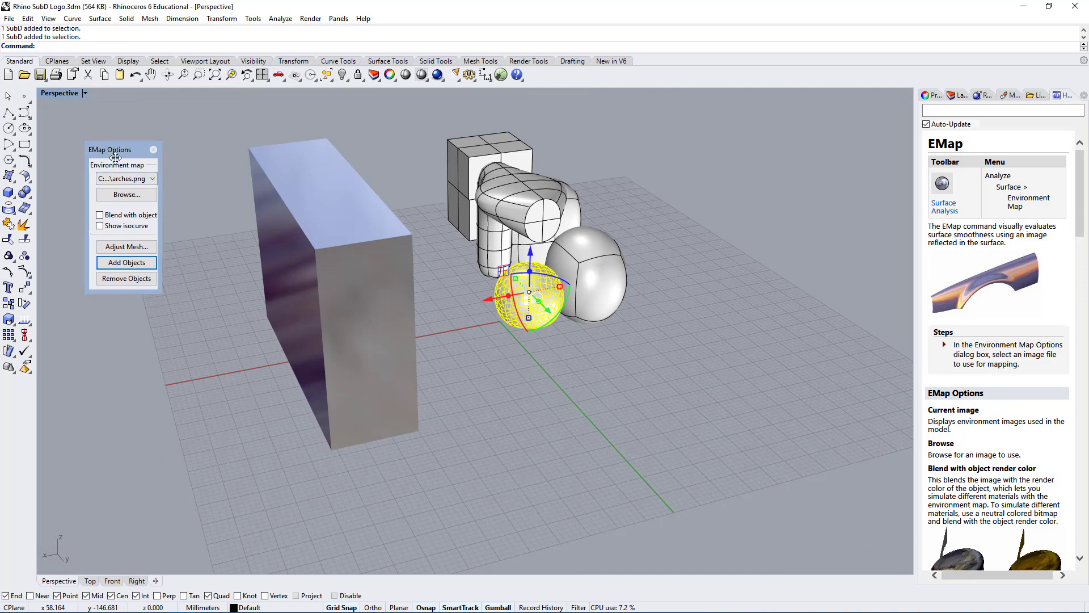
- Delete the test box and close the EMap Options
click(472, 393)
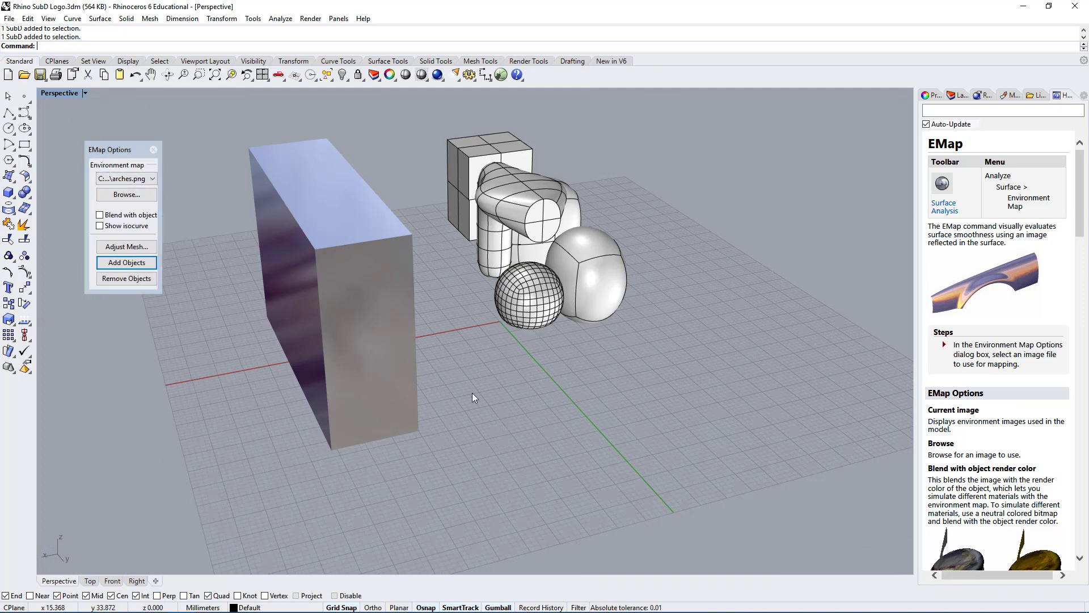
click(416, 339)
key(Delete)
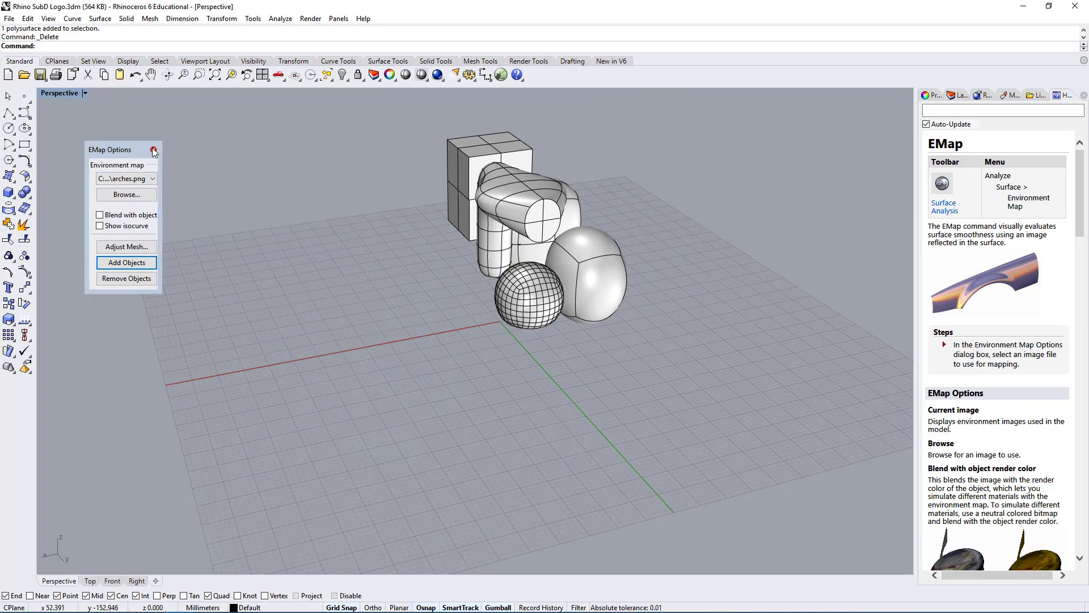
click(153, 150)
- Inspect the small ball's flattened underside and sides from low and high angles, selecting the ball
scroll(479, 414, up, 5)
right_drag(488, 356, 477, 227)
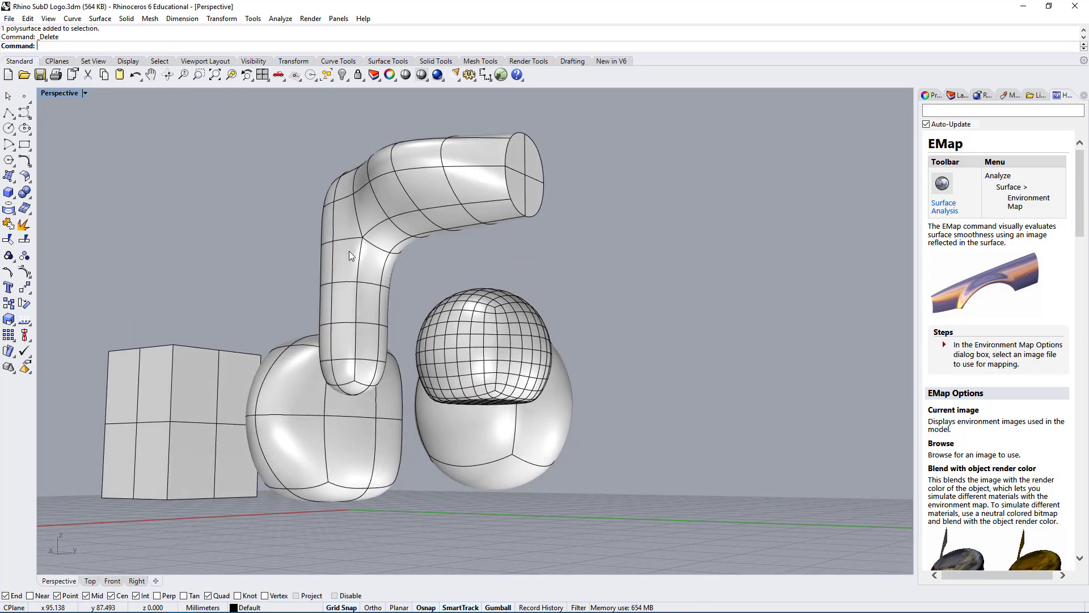
right_drag(350, 253, 400, 265)
right_drag(471, 365, 548, 394)
click(548, 394)
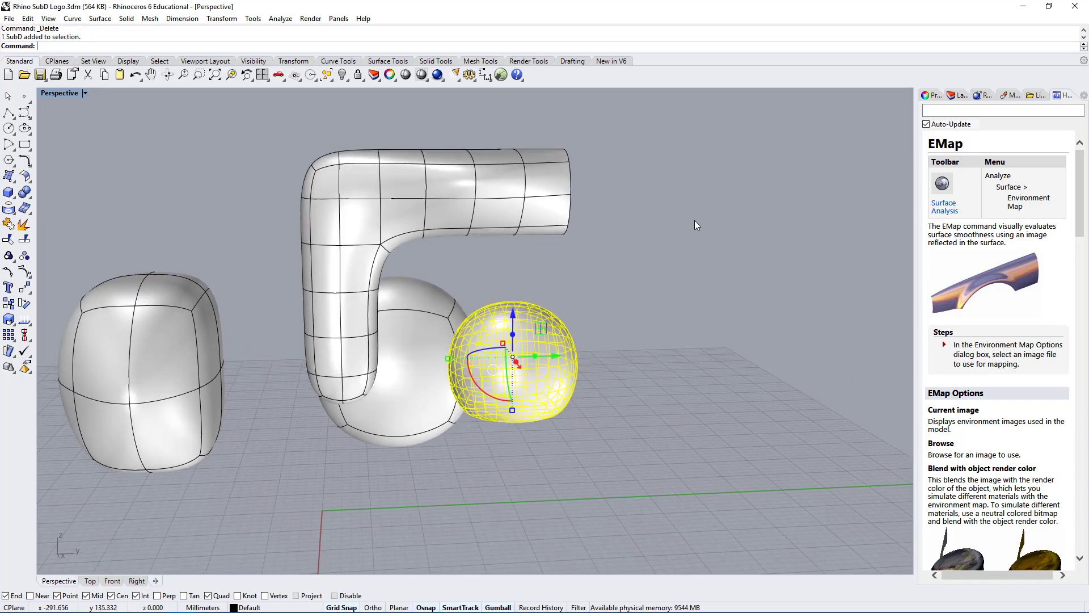
right_drag(696, 226, 919, 234)
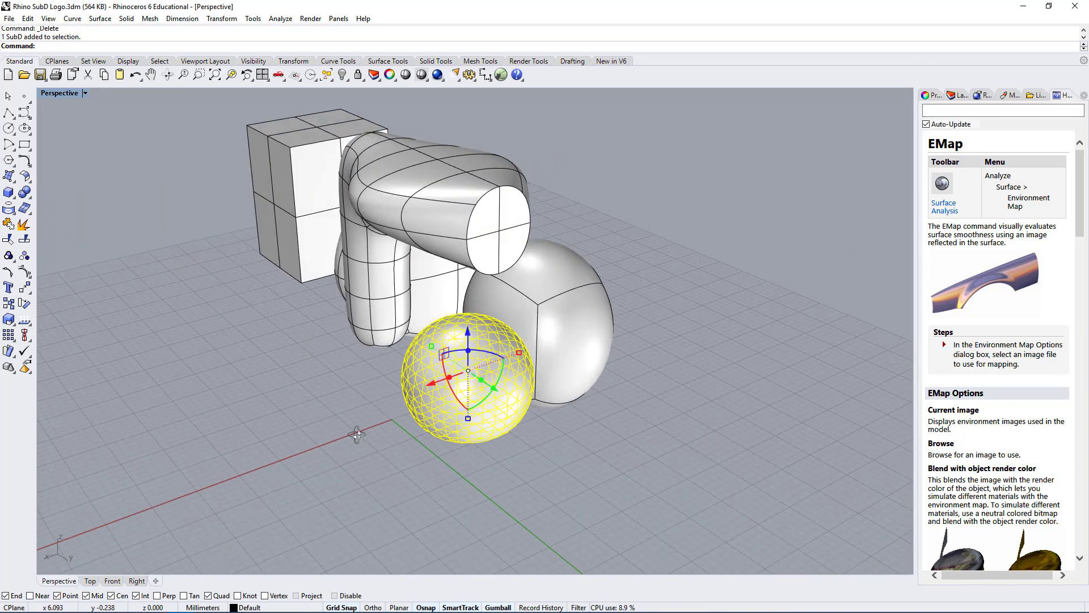
right_drag(357, 435, 411, 439)
scroll(559, 366, up, 4)
right_drag(678, 389, 652, 347)
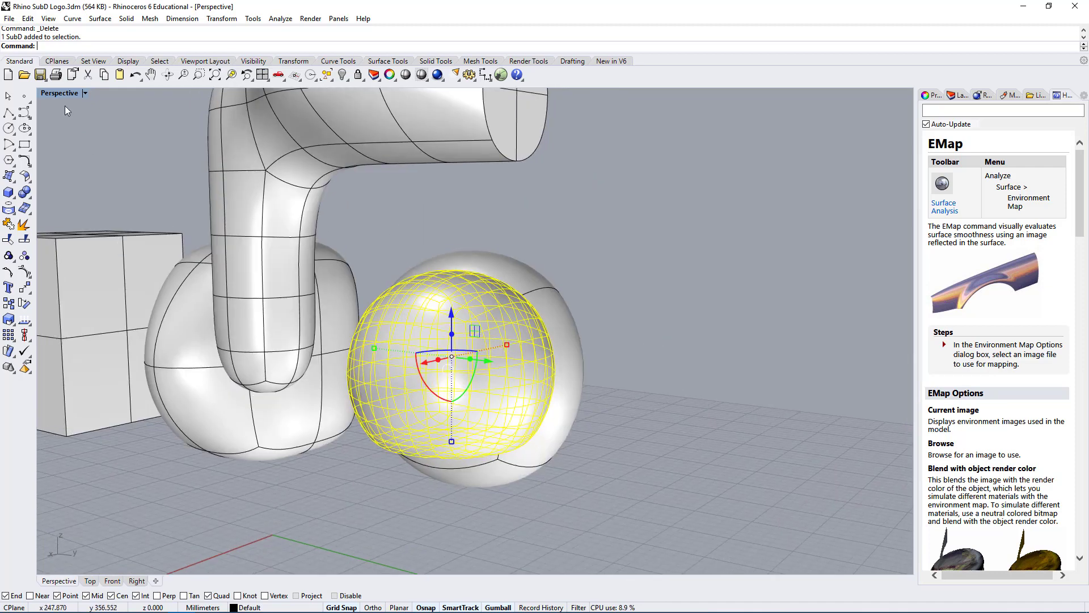
- Look through the Perspective viewport's display modes and examine the small ball's shading up close, selected and deselected
click(63, 93)
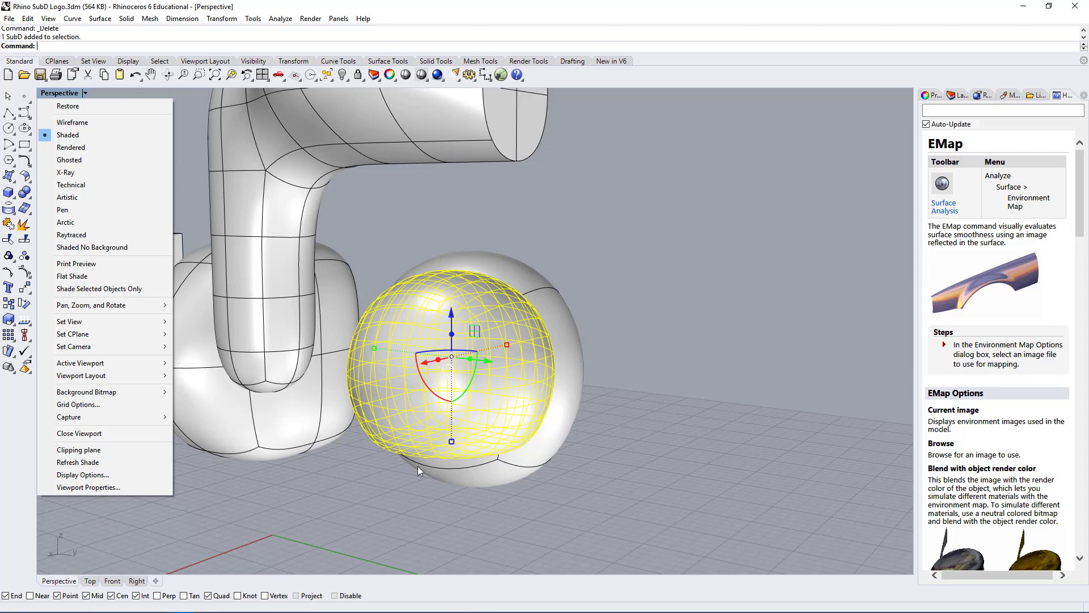
right_drag(413, 301, 457, 329)
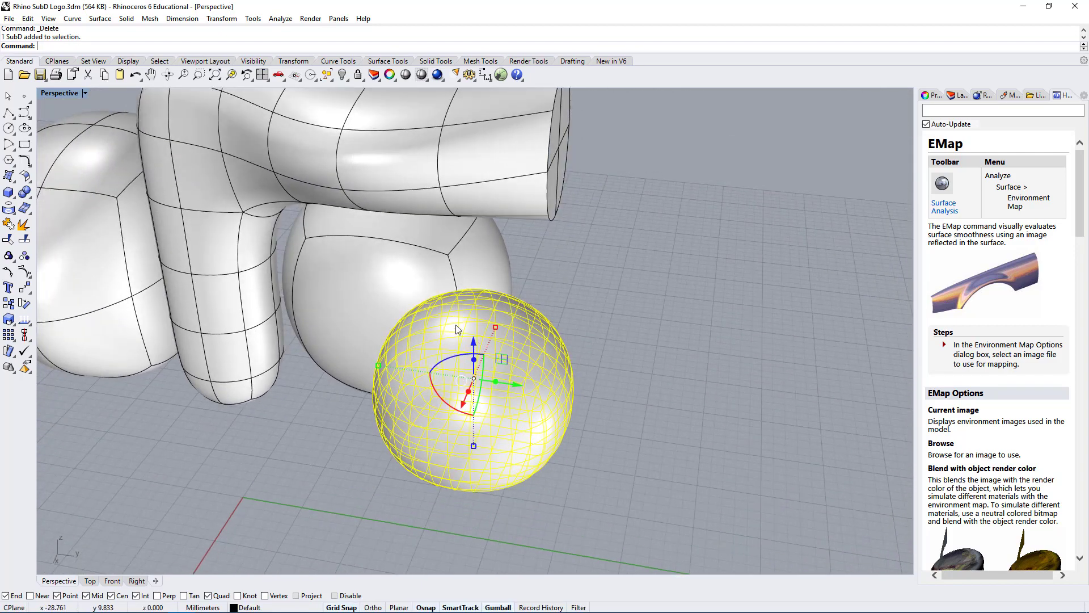
scroll(453, 318, down, 4)
right_drag(589, 401, 368, 395)
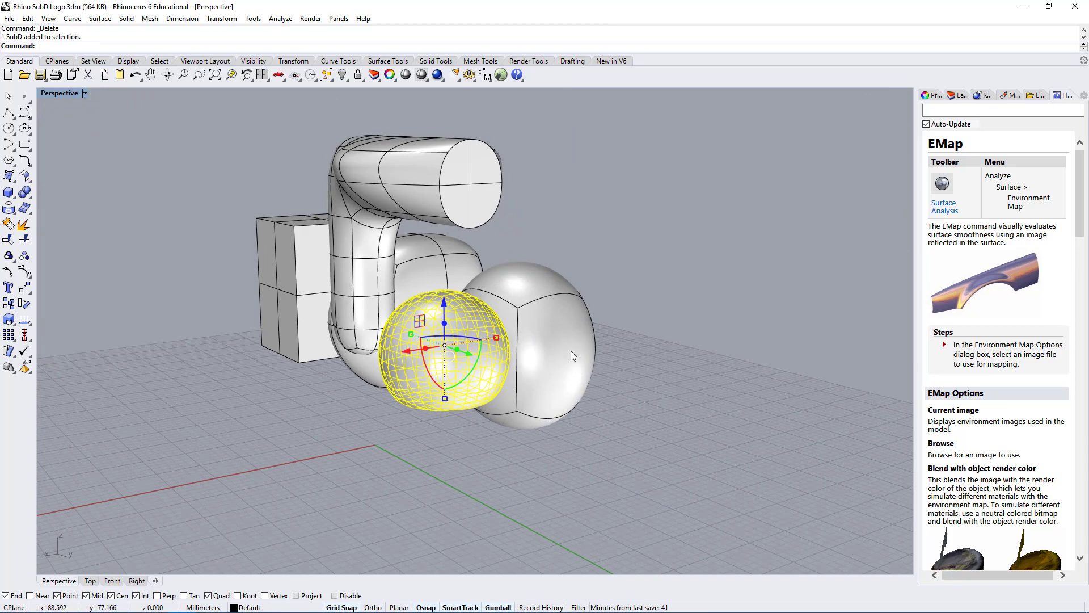
right_drag(570, 350, 400, 420)
click(400, 420)
scroll(434, 333, up, 8)
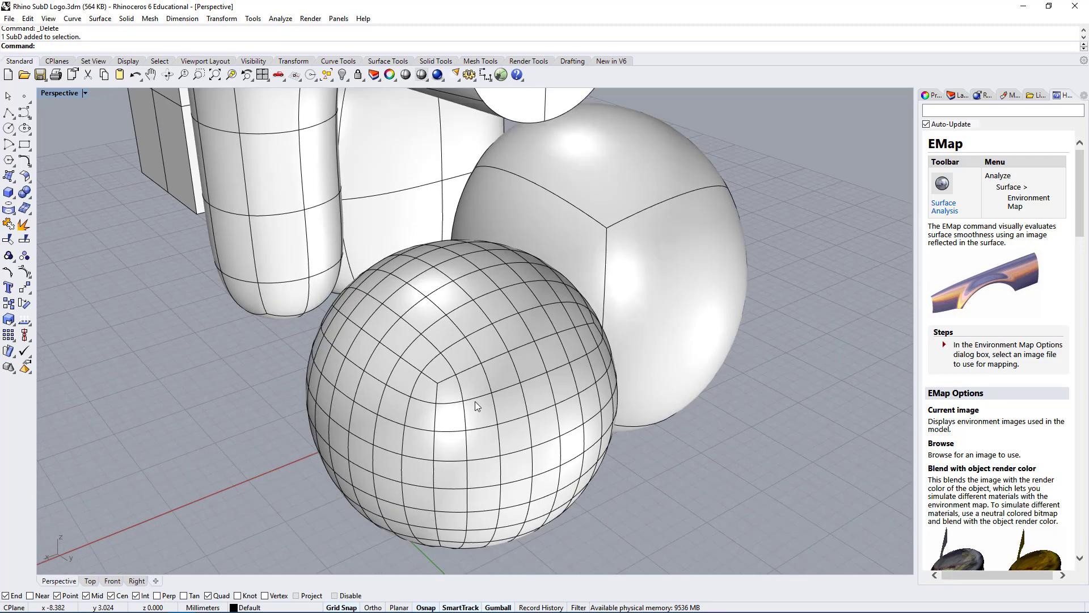
click(475, 401)
right_drag(359, 460, 431, 435)
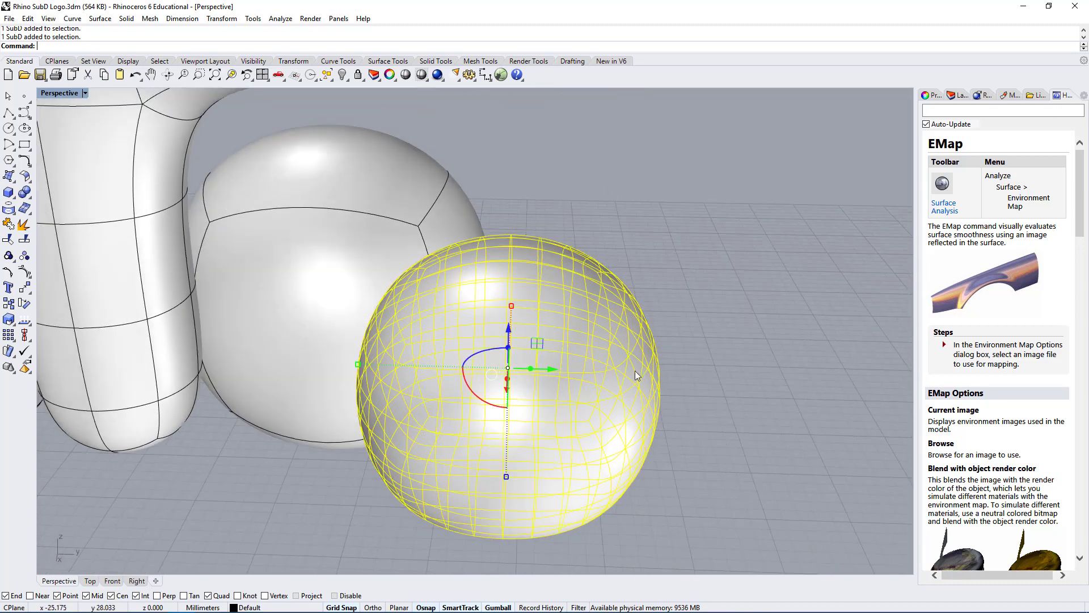
click(697, 248)
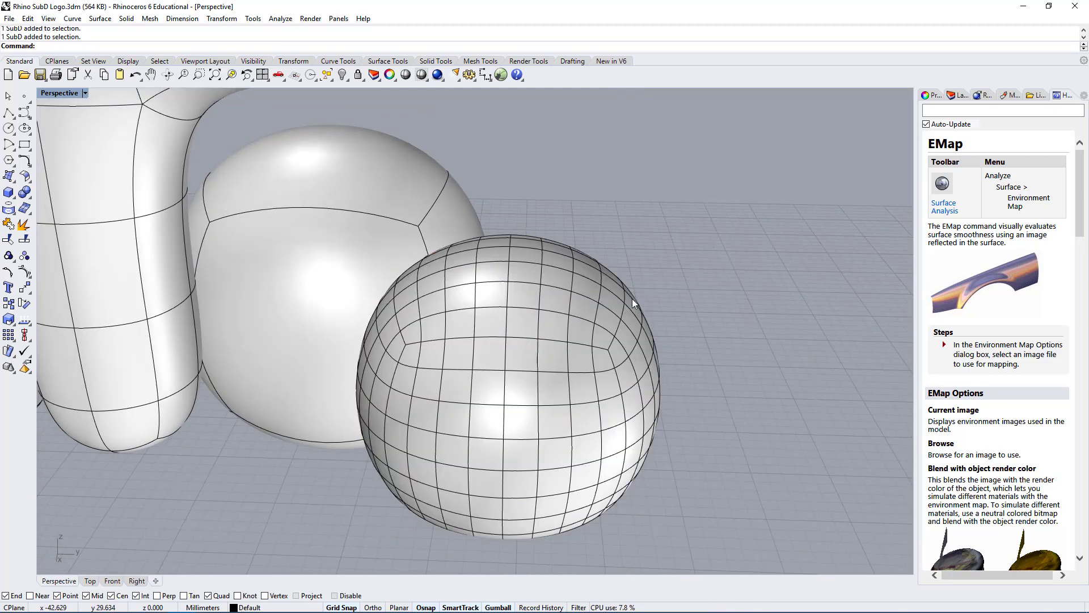
- Undo the deletion of the test box and close the EMap Options that reopen
key(Return)
key(ctrl+z)
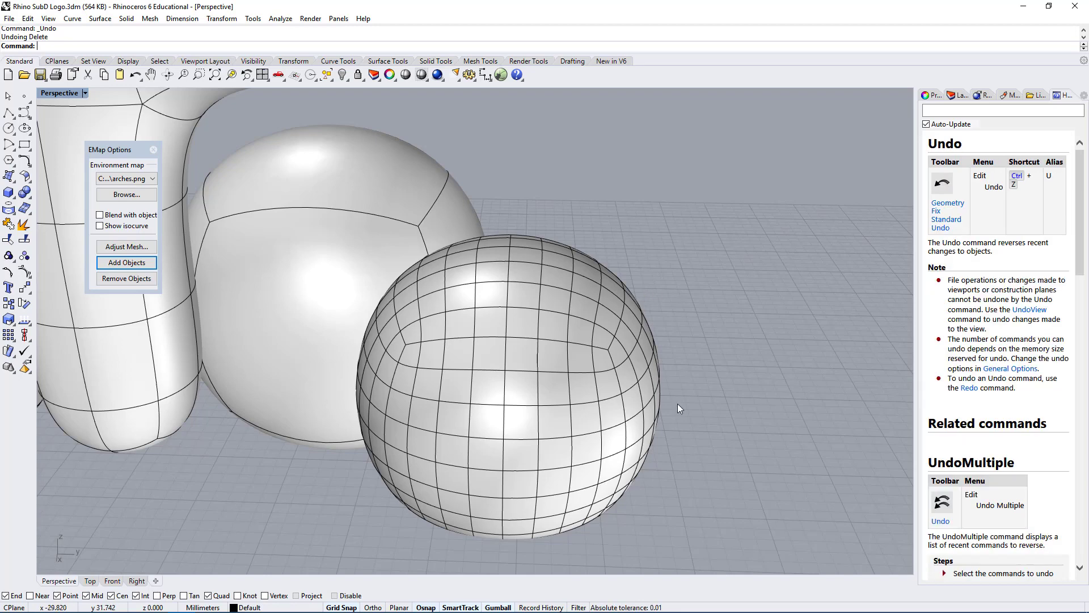
right_drag(678, 404, 649, 381)
click(153, 150)
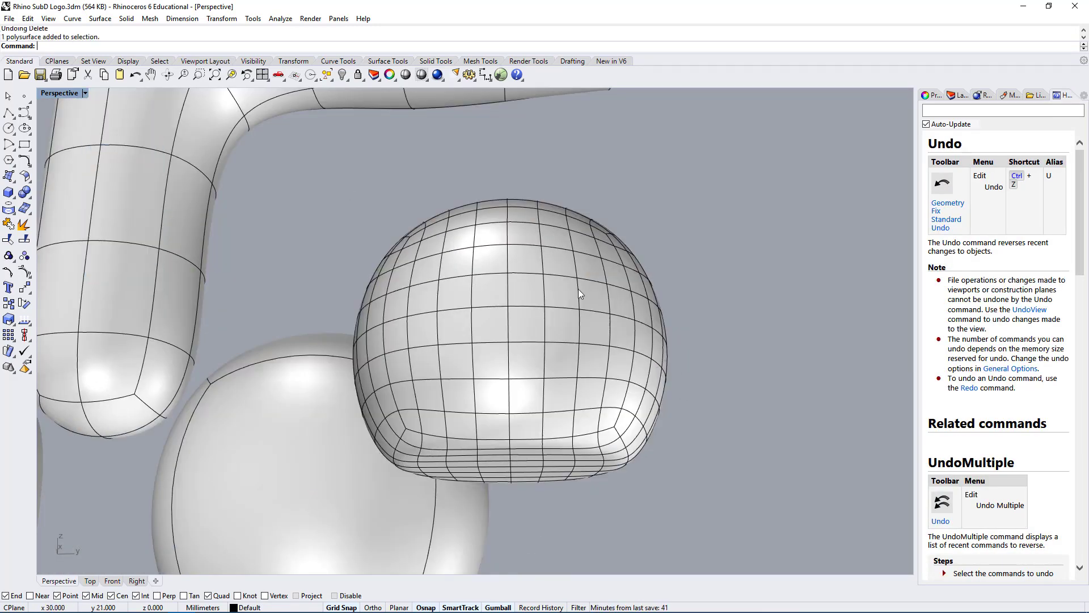
- Check the small ball from the side once more and delete the restored test box
right_drag(578, 288, 757, 400)
click(558, 354)
drag(557, 351, 530, 353)
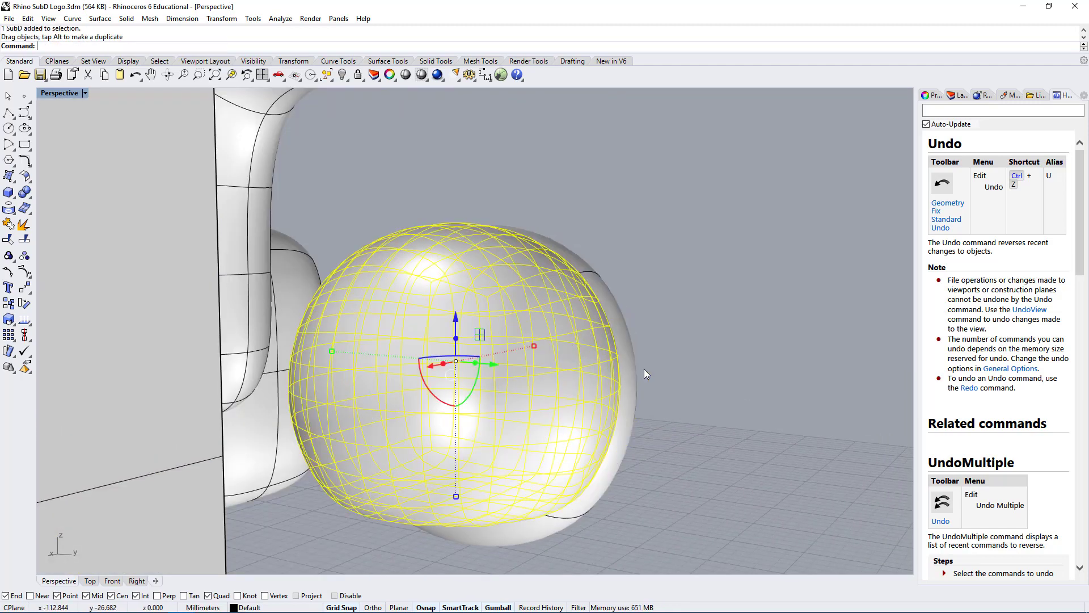
right_drag(645, 369, 541, 408)
scroll(540, 323, down, 8)
click(315, 275)
key(Delete)
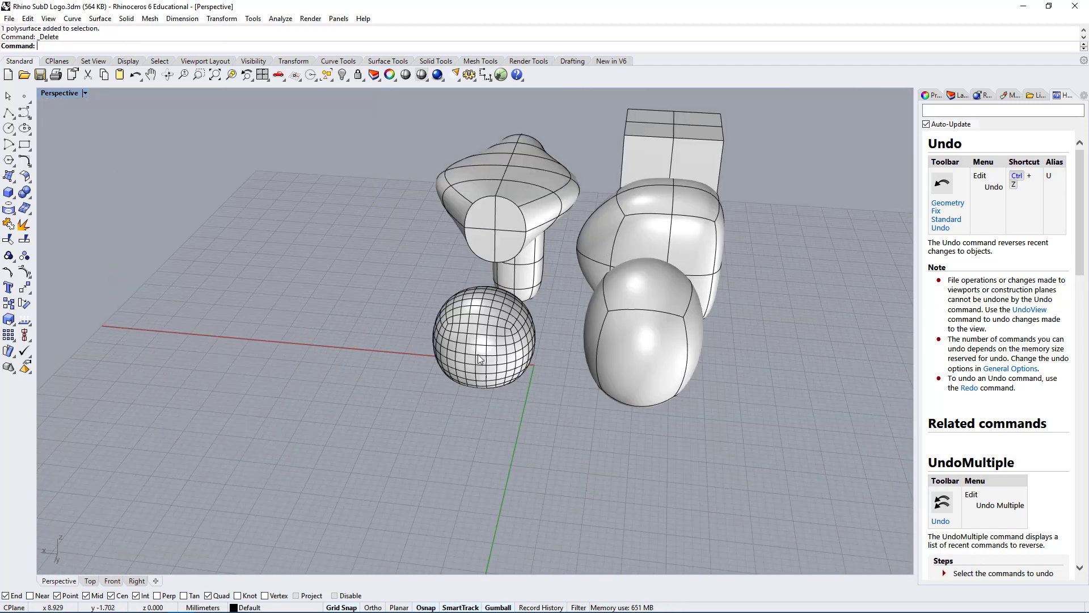
- Convert the small ball SubD to NURBS surfaces with ToNURBS, setting DeleteInputObjects to Yes
click(482, 341)
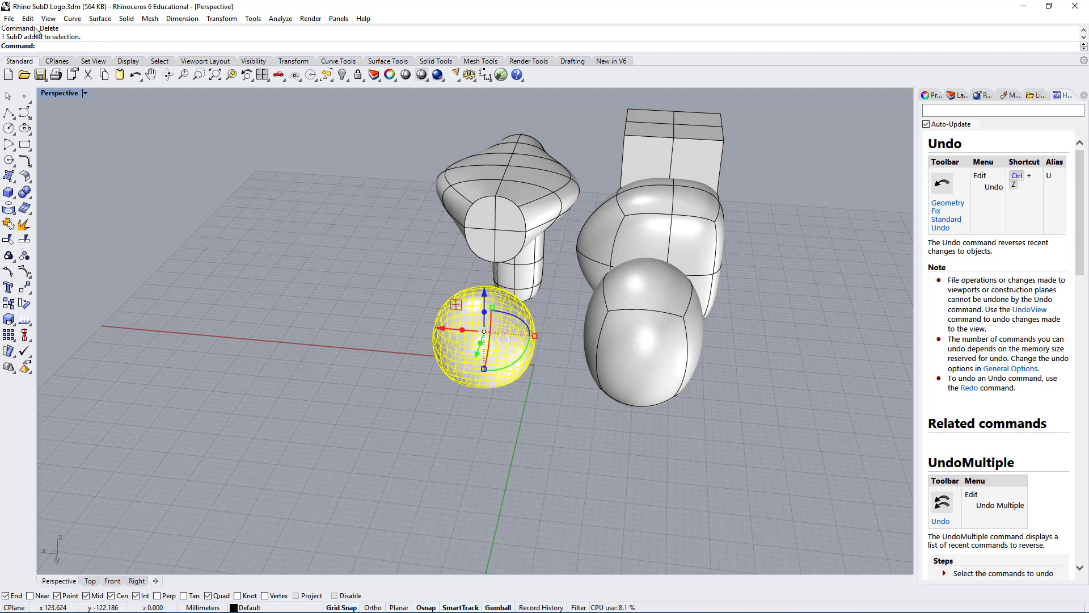
text(Tonurbs)
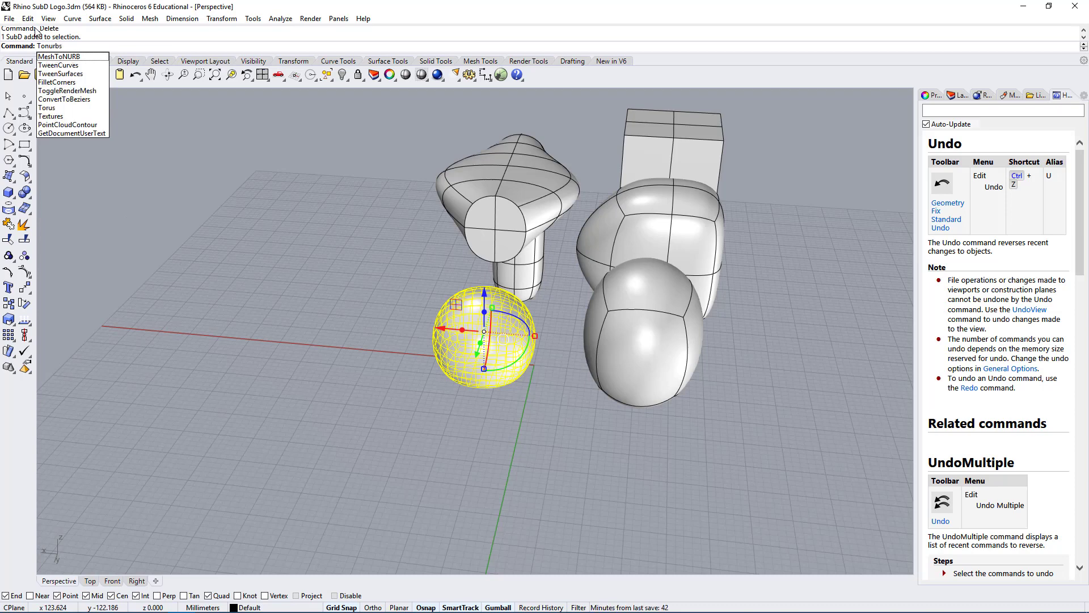
key(Down)
key(Down)
key(Down)
key(Down)
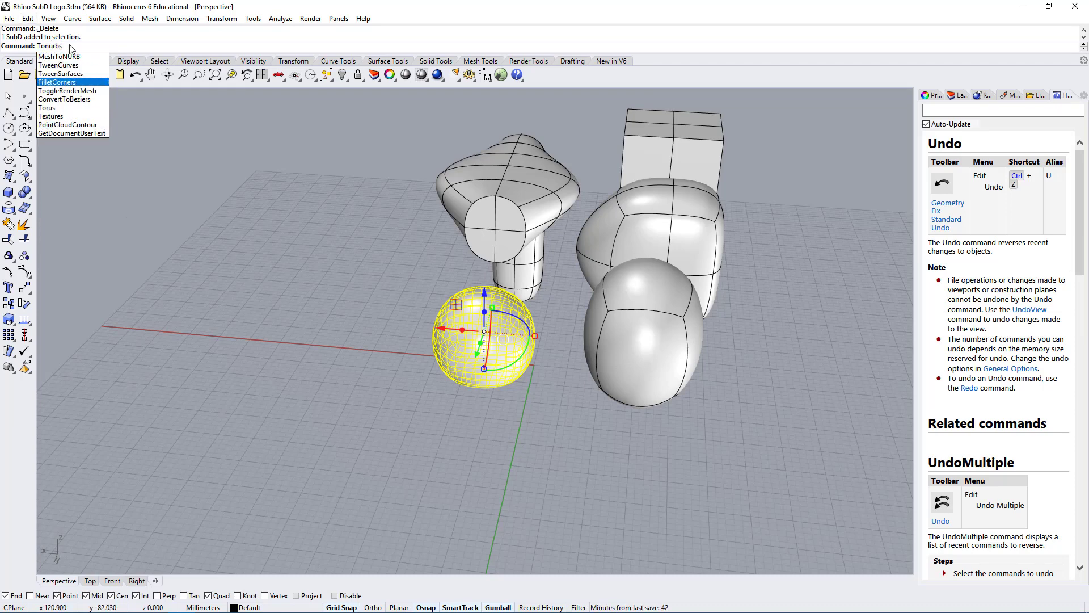
key(Up)
key(Up)
key(Up)
click(72, 47)
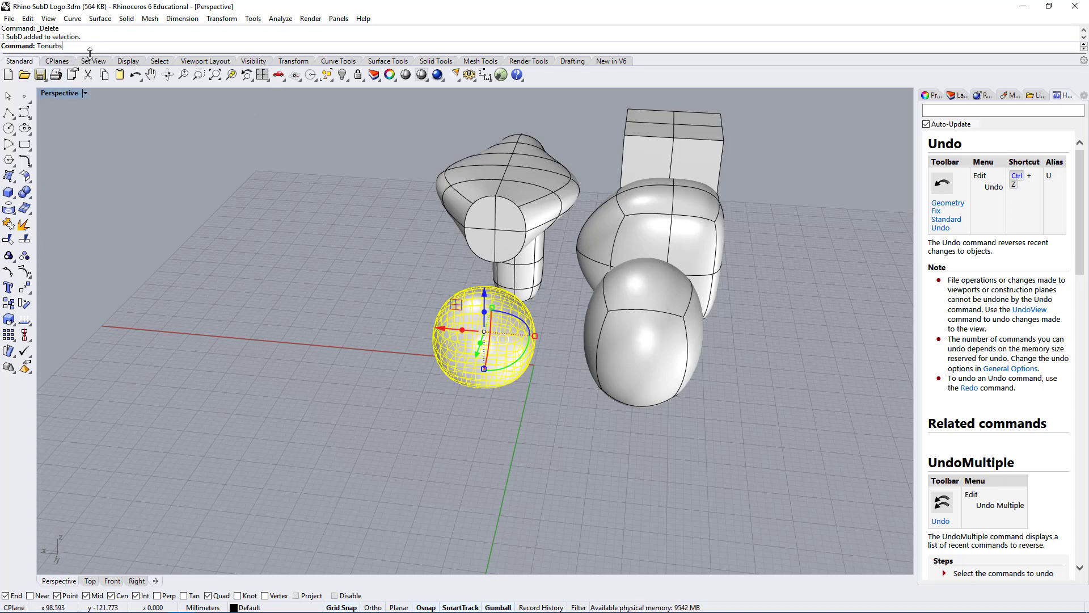
key(Return)
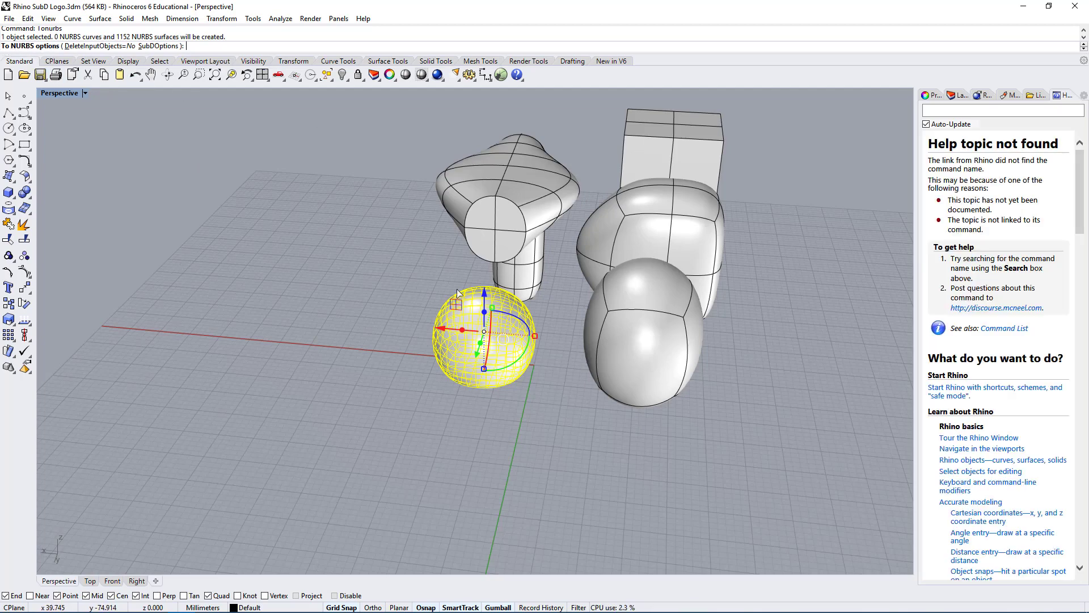
right_drag(318, 377, 430, 356)
scroll(311, 328, up, 5)
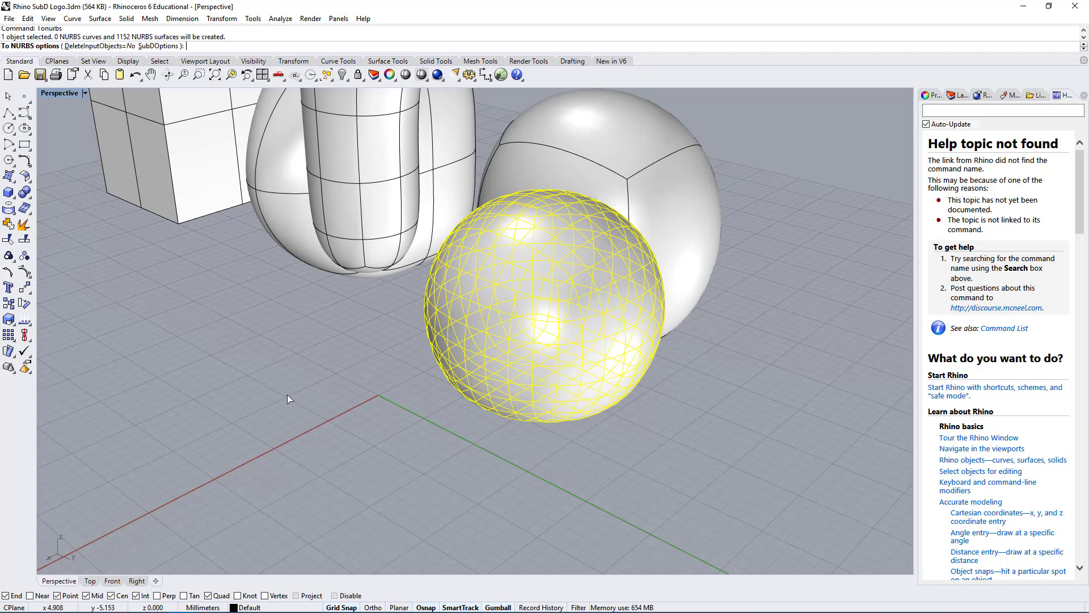
click(96, 46)
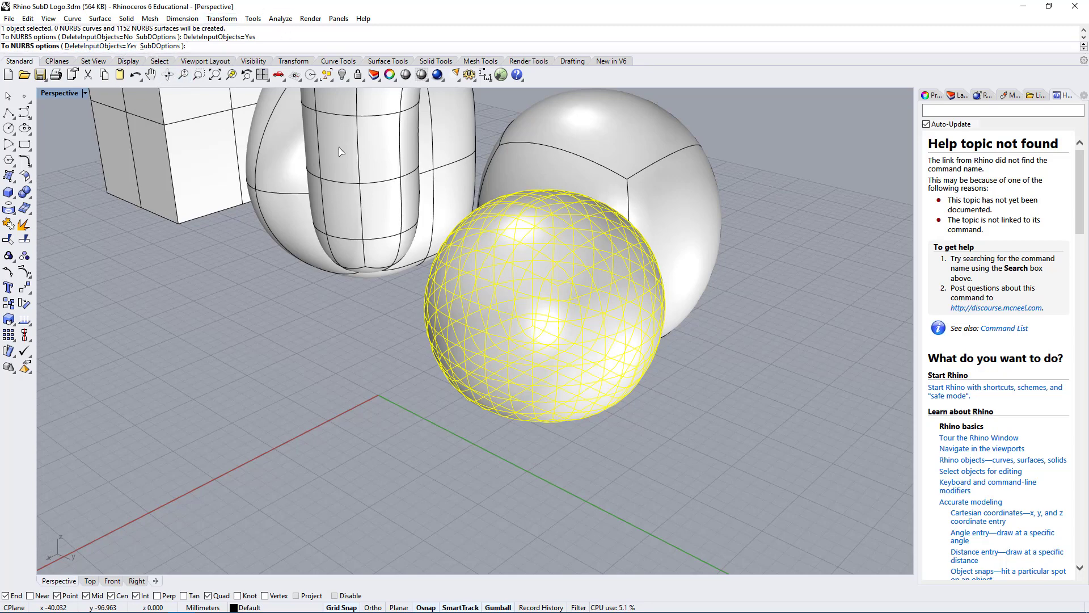
key(Return)
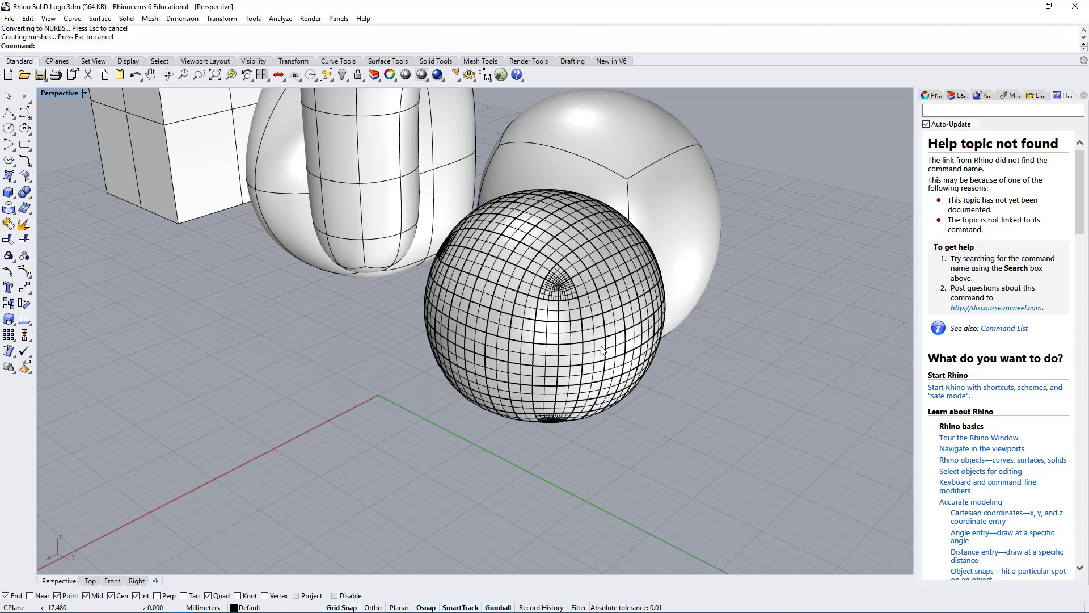
- Examine the converted ball's individual NURBS patches up close, including the dense patches at the corner points and the flattened underside
click(610, 359)
click(658, 393)
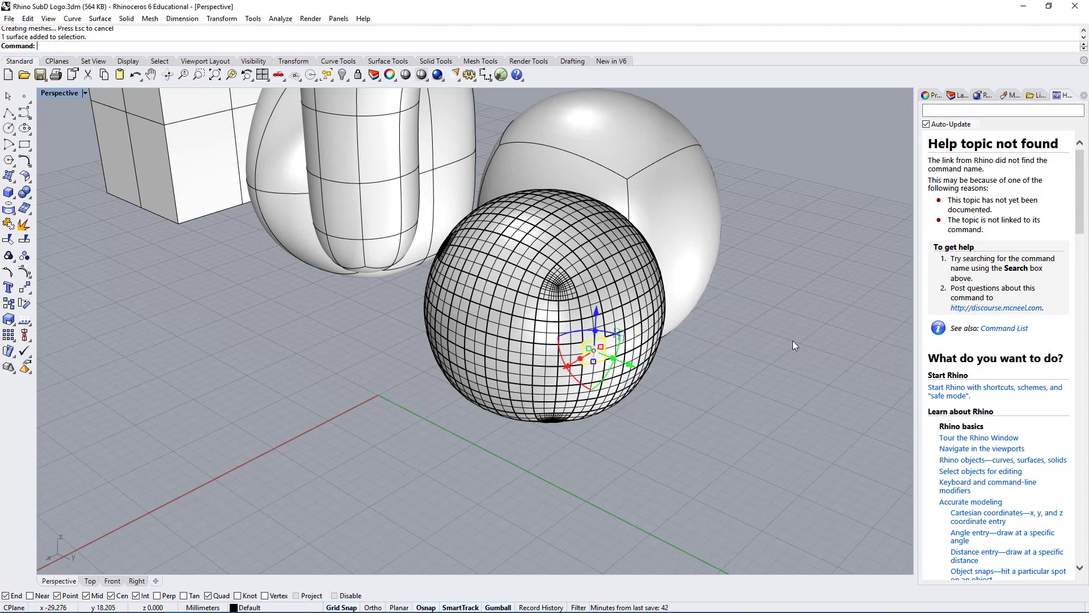
right_drag(658, 393, 610, 315)
scroll(610, 315, up, 5)
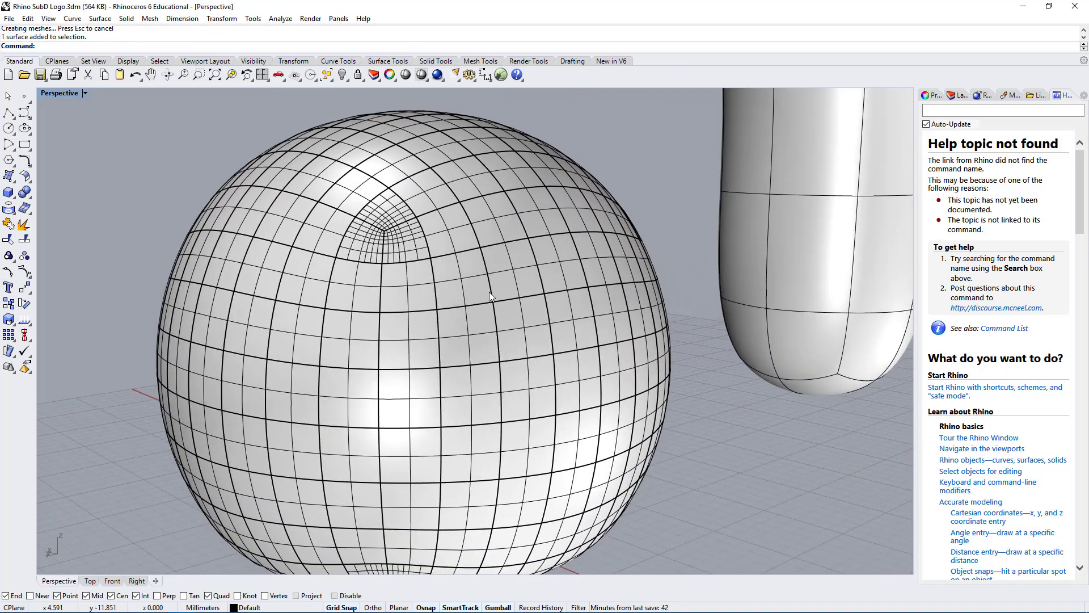
scroll(426, 195, up, 5)
scroll(425, 229, down, 12)
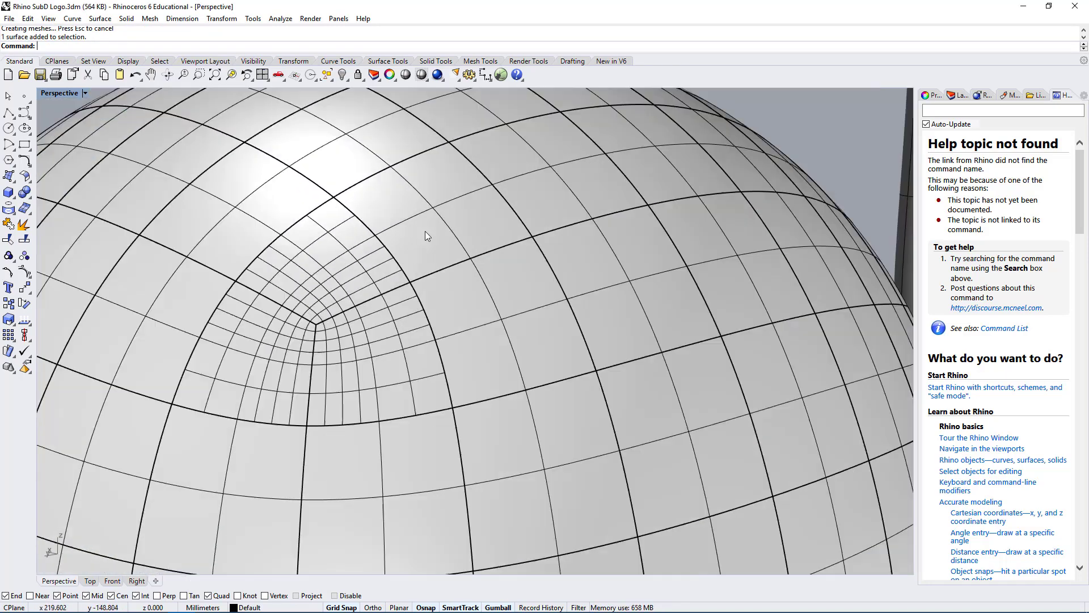
right_drag(437, 238, 567, 286)
scroll(446, 305, up, 7)
right_drag(483, 343, 484, 219)
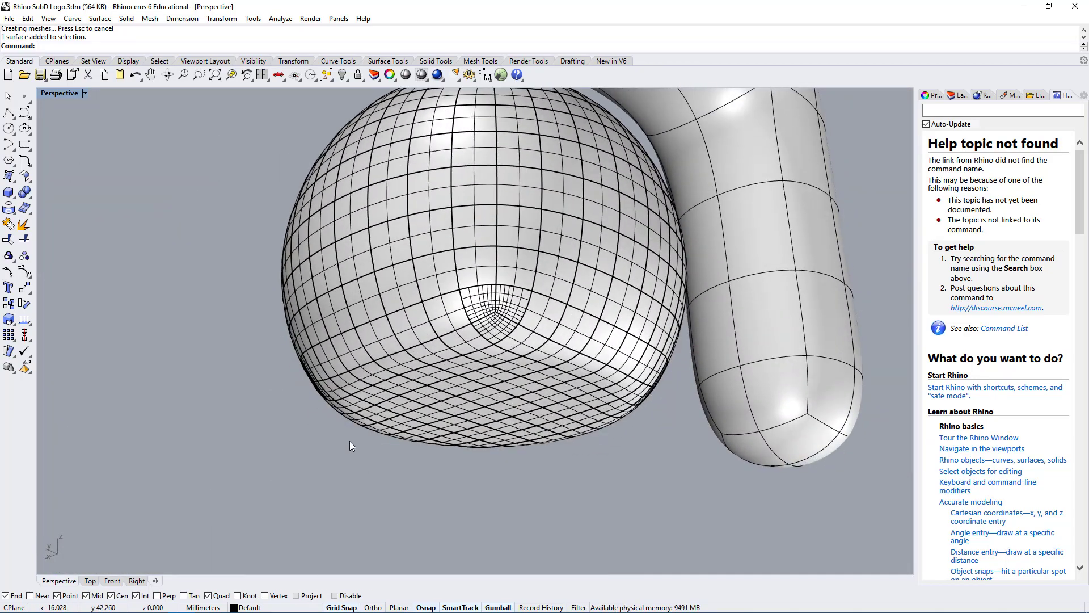
scroll(542, 430, down, 5)
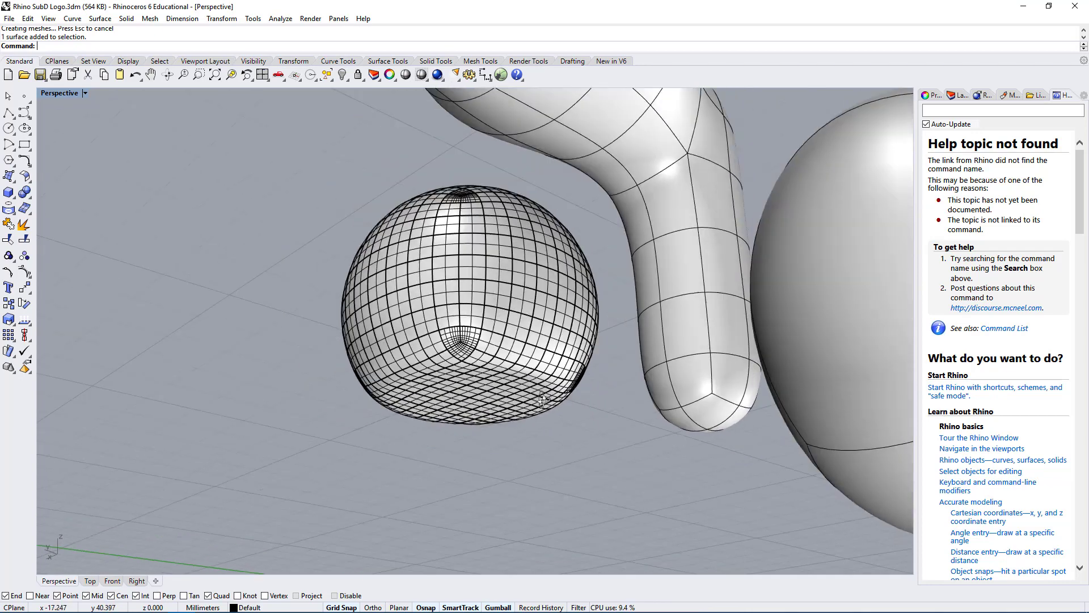
right_drag(542, 429, 530, 448)
- Select all of the ball's NURBS surfaces and join them into one closed polysurface
drag(217, 160, 614, 540)
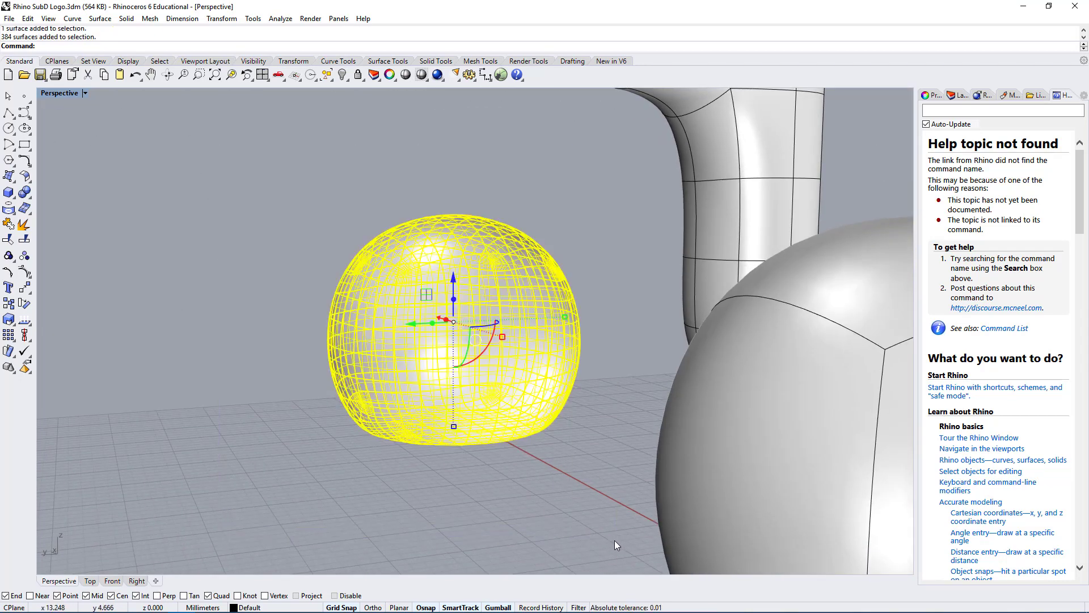
right_drag(391, 193, 737, 402)
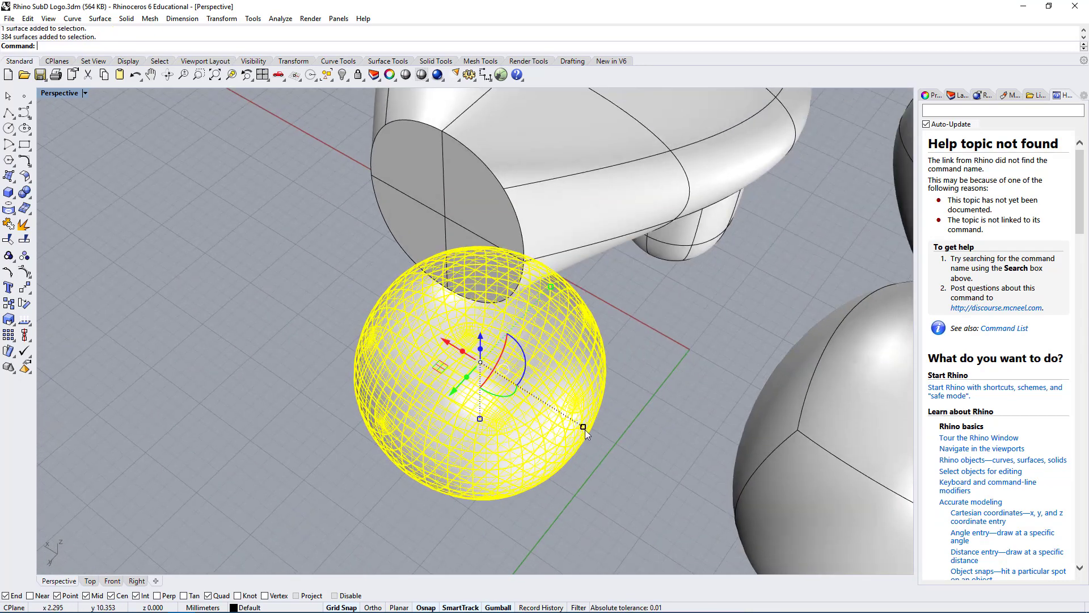
right_drag(584, 430, 427, 347)
right_drag(363, 210, 224, 362)
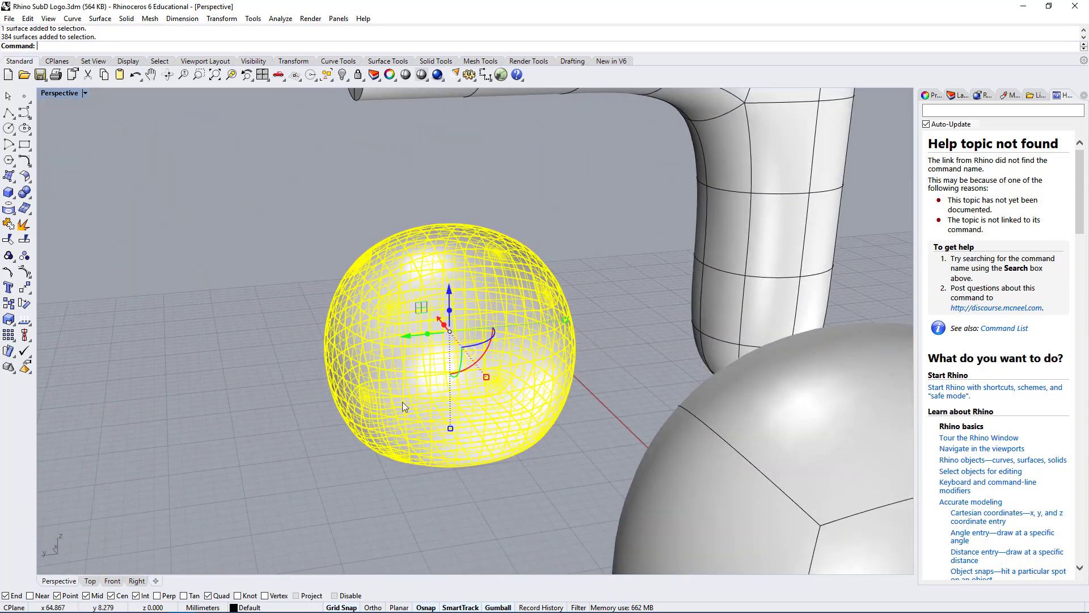
right_drag(554, 360, 569, 393)
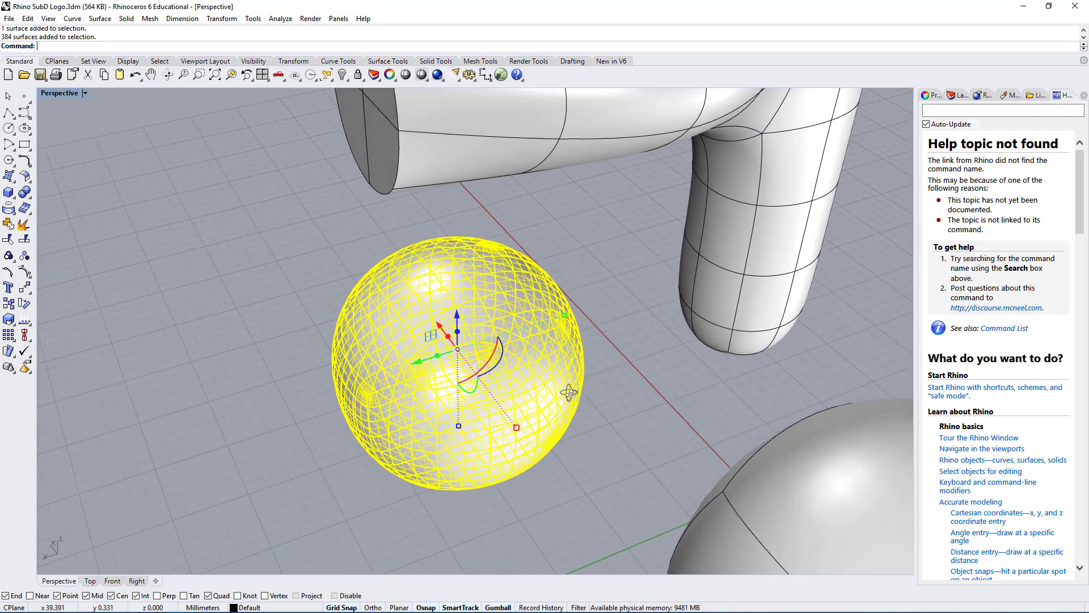
scroll(655, 238, down, 3)
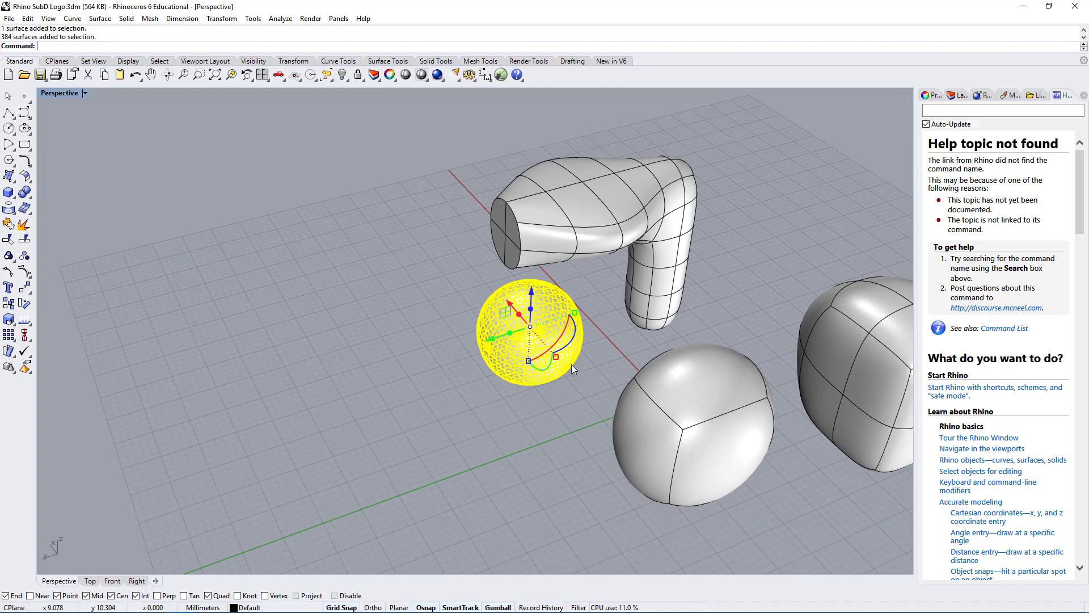
scroll(752, 174, up, 3)
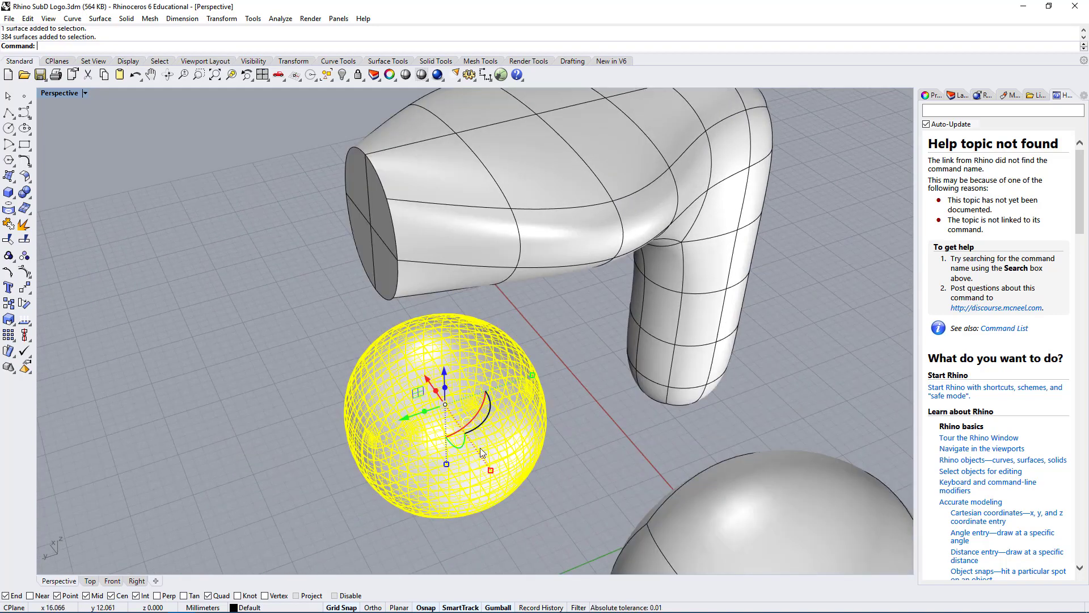
right_drag(480, 448, 400, 338)
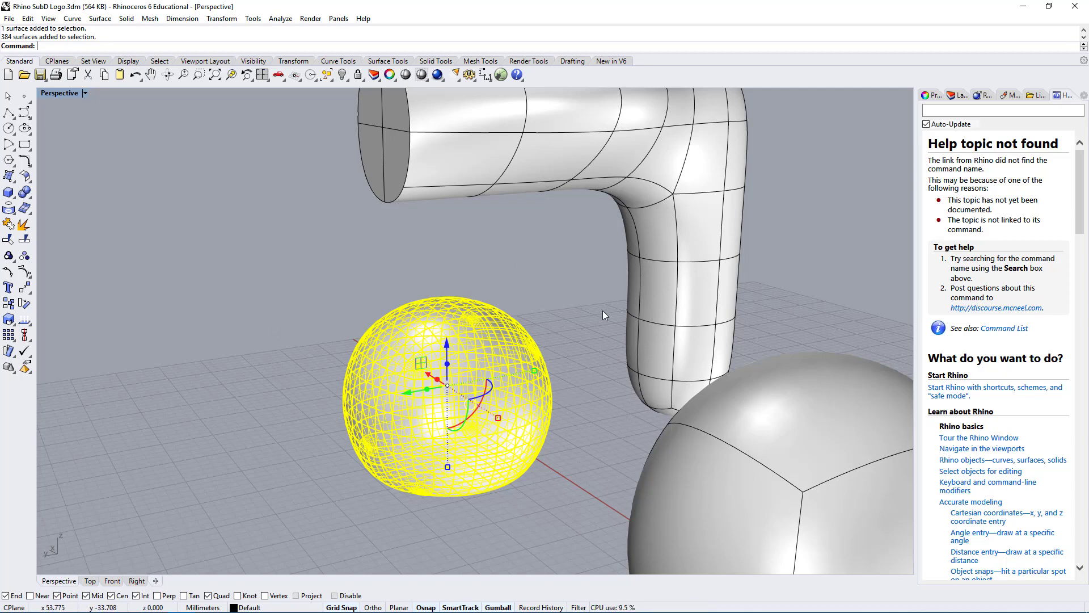
right_drag(581, 372, 623, 357)
right_drag(564, 388, 550, 408)
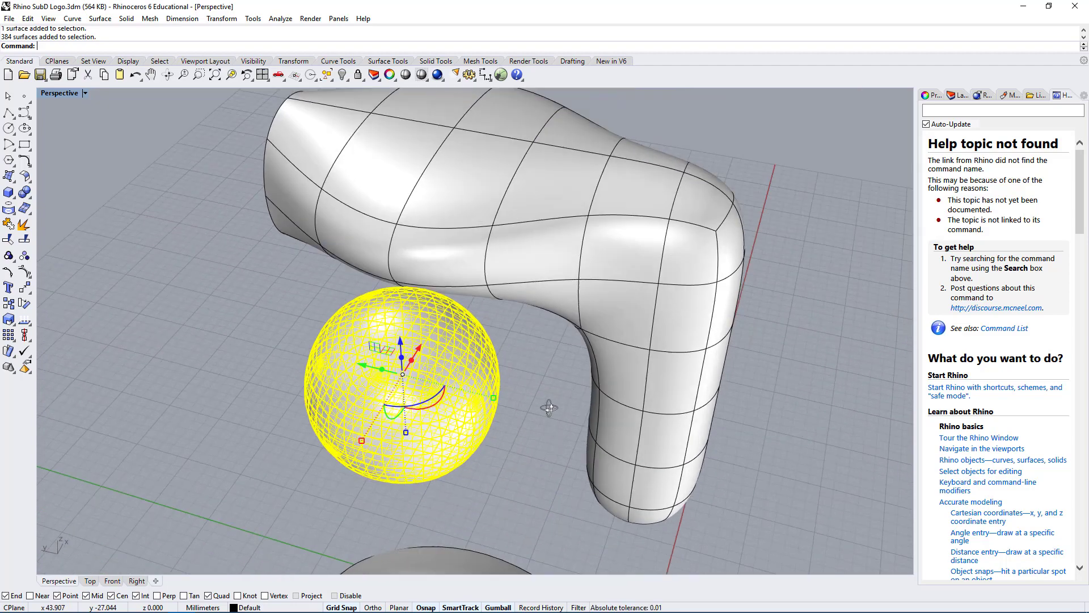
right_drag(395, 425, 447, 424)
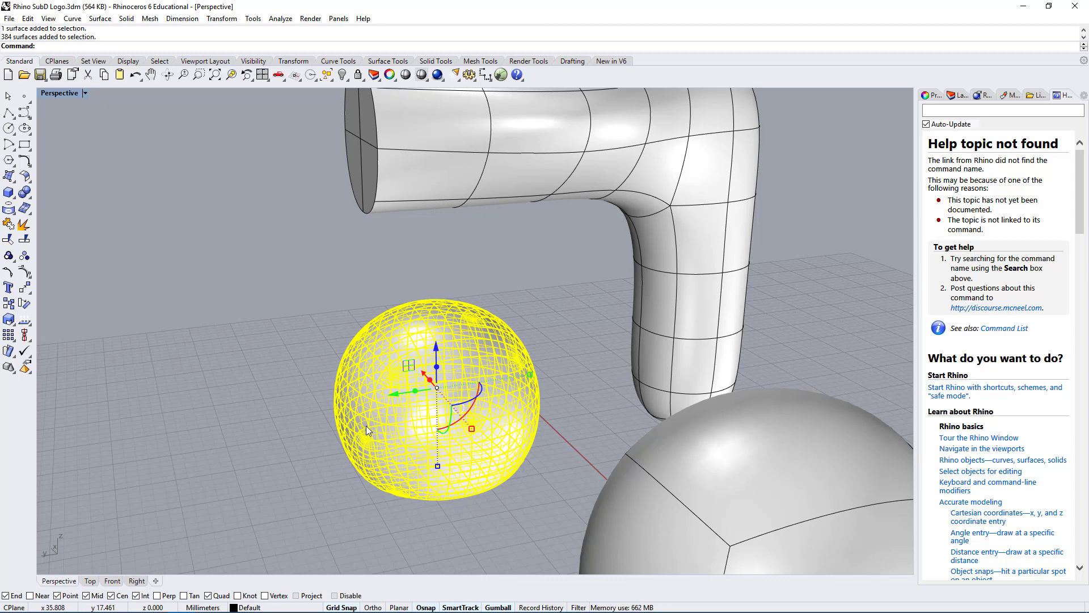
right_drag(437, 390, 401, 351)
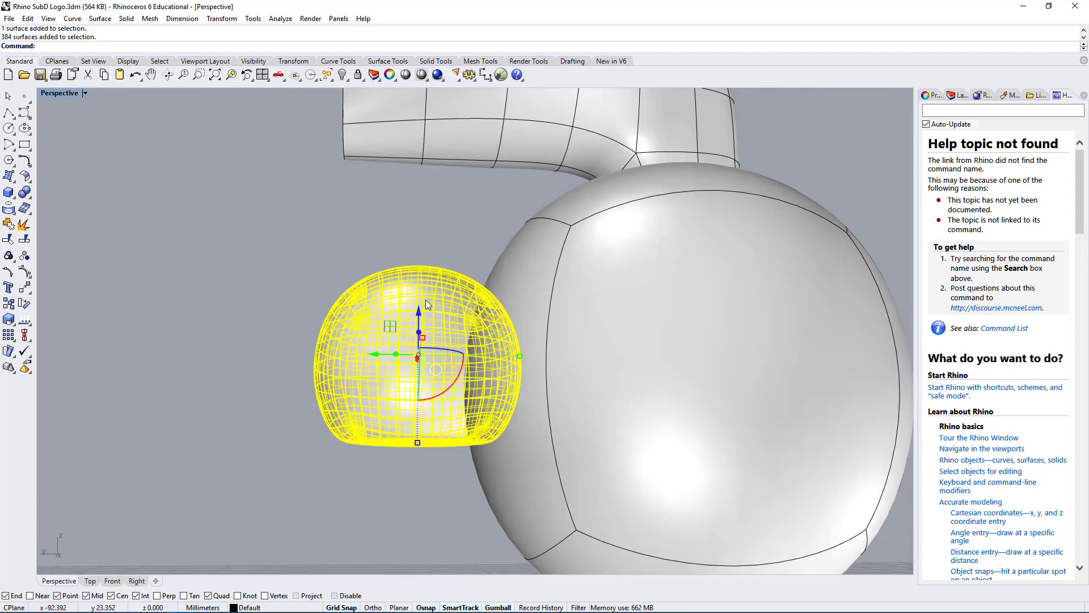
right_drag(426, 305, 472, 333)
key(Return)
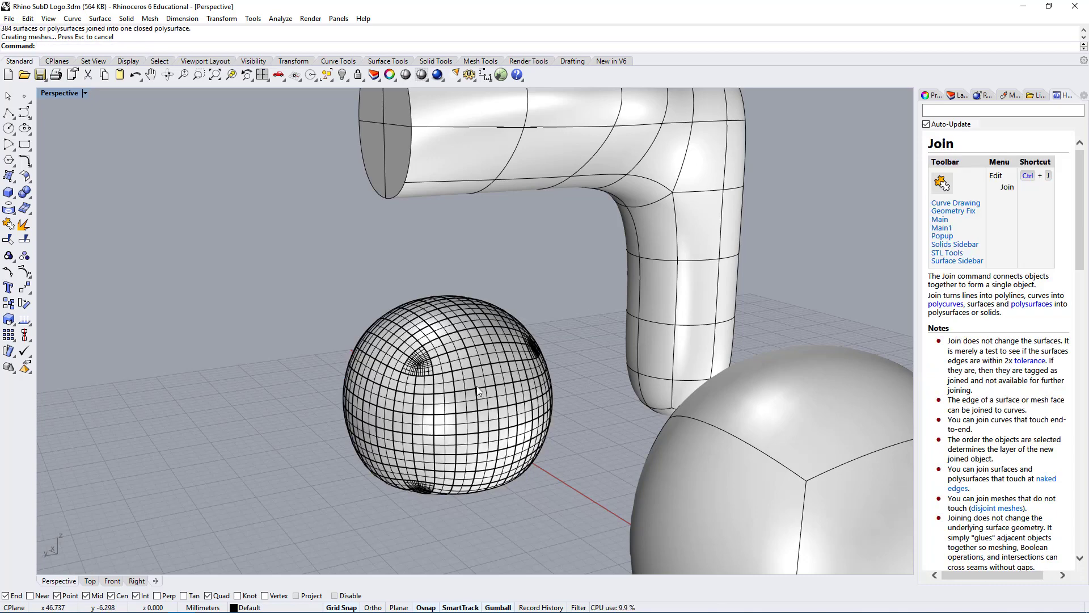
- Apply the Environment Map surface analysis to the joined NURBS ball
click(438, 325)
click(281, 18)
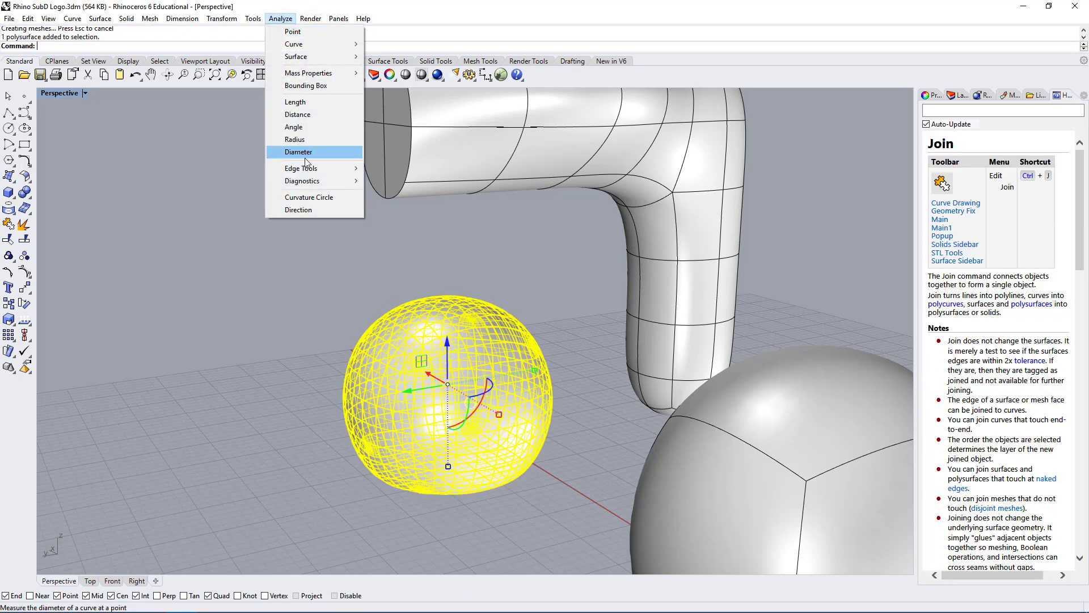
mouse_move(303, 61)
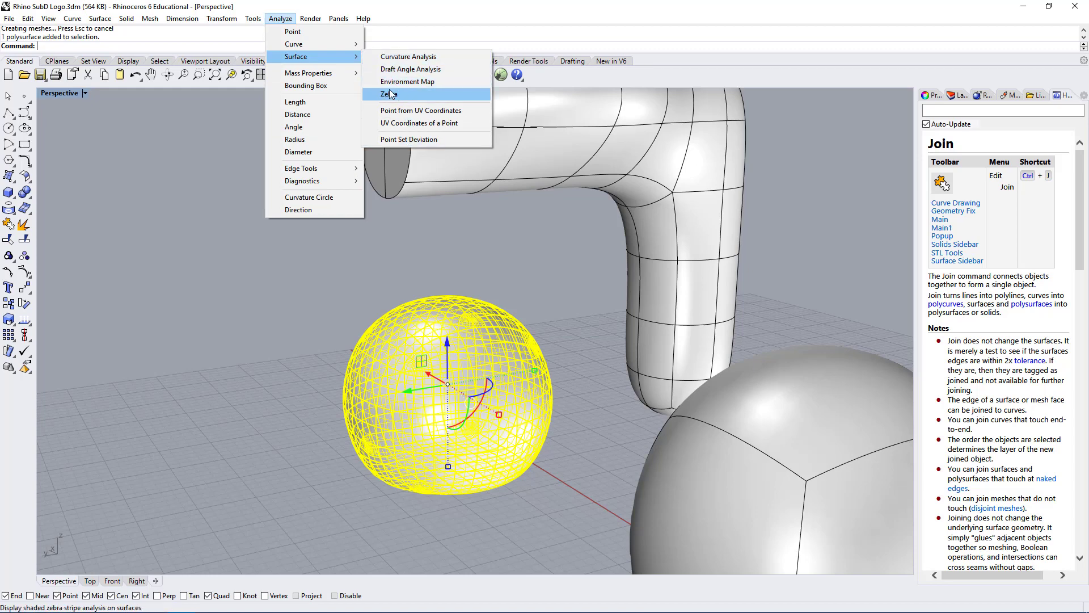
click(420, 84)
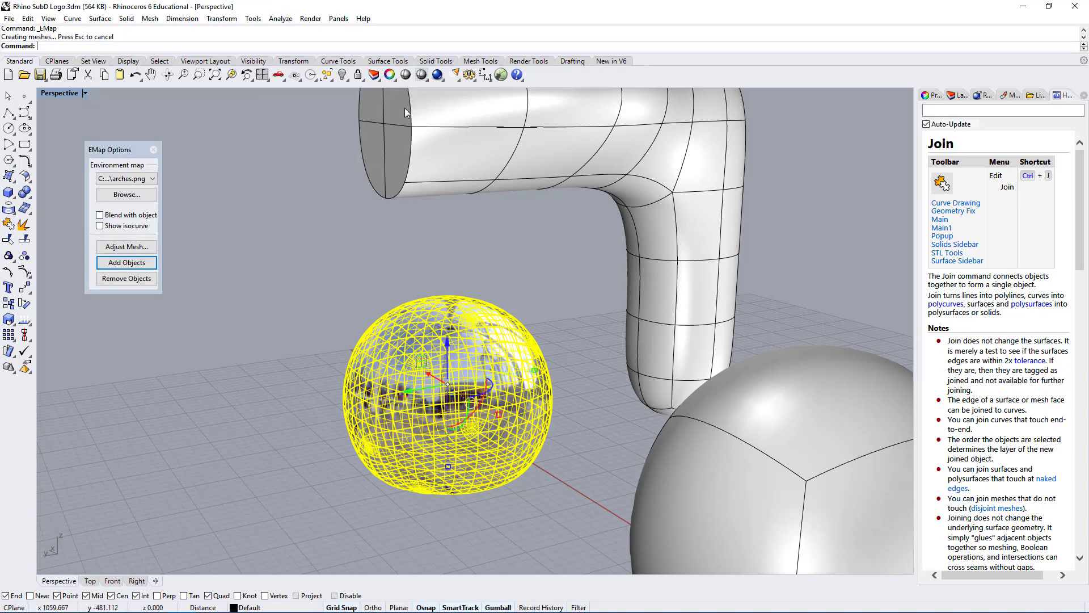
- Inspect the environment reflections on the ball's top, sides and flattened underside to judge its surface smoothness
right_drag(582, 322, 479, 376)
scroll(681, 312, down, 5)
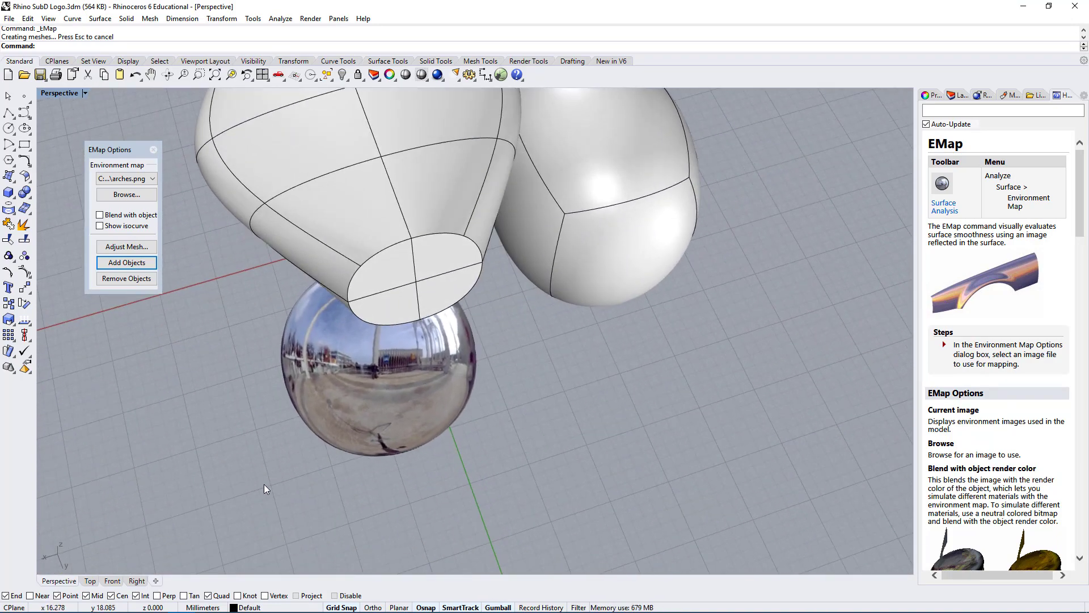
right_drag(450, 448, 701, 342)
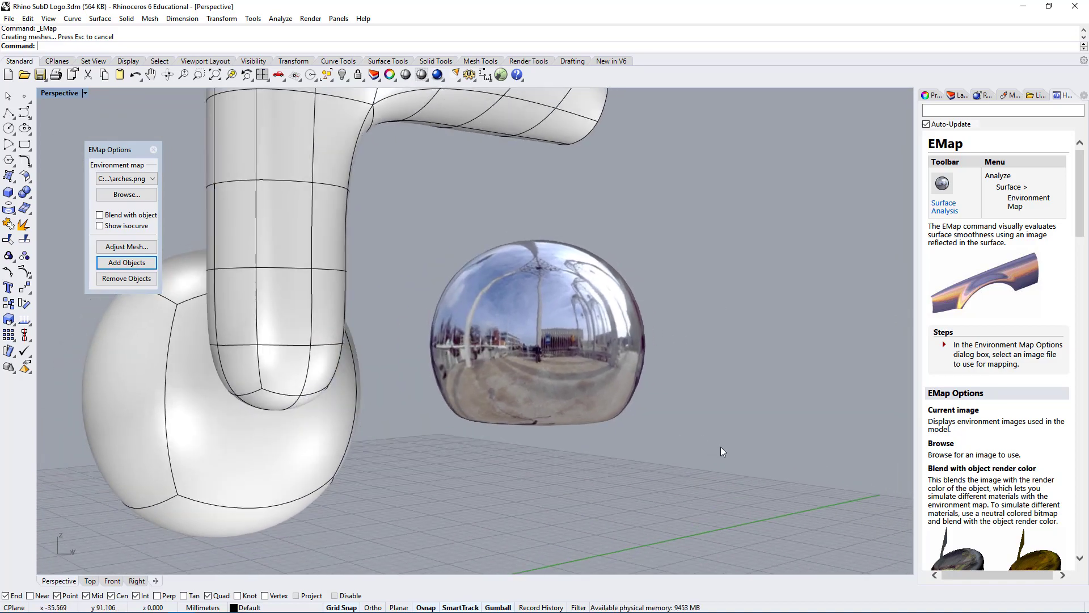
right_drag(720, 448, 693, 389)
right_drag(491, 374, 554, 166)
scroll(558, 156, up, 6)
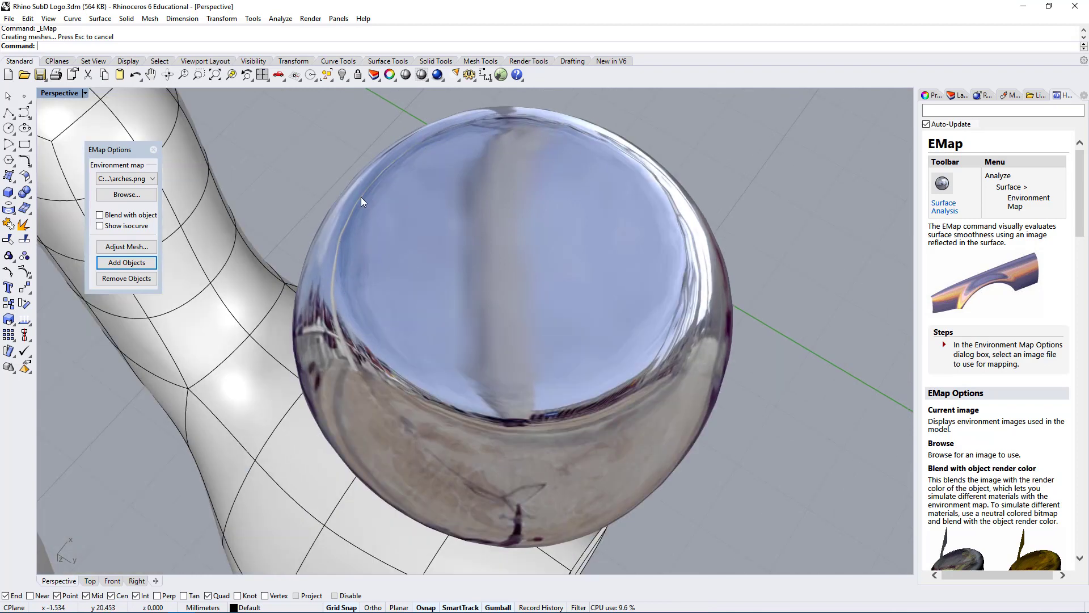
right_drag(498, 163, 484, 293)
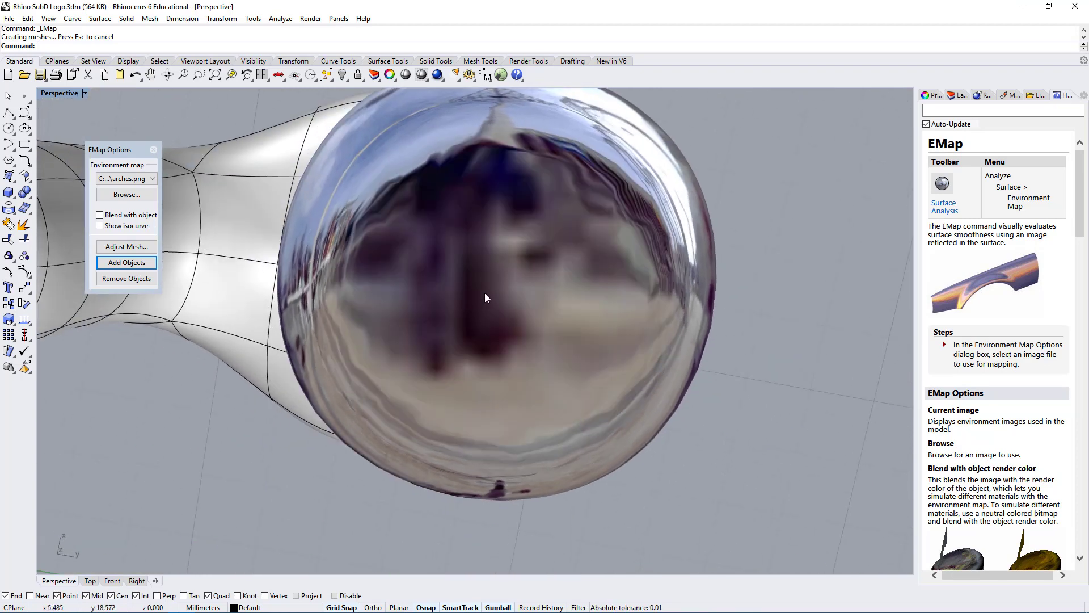
scroll(601, 255, down, 7)
right_drag(603, 210, 570, 342)
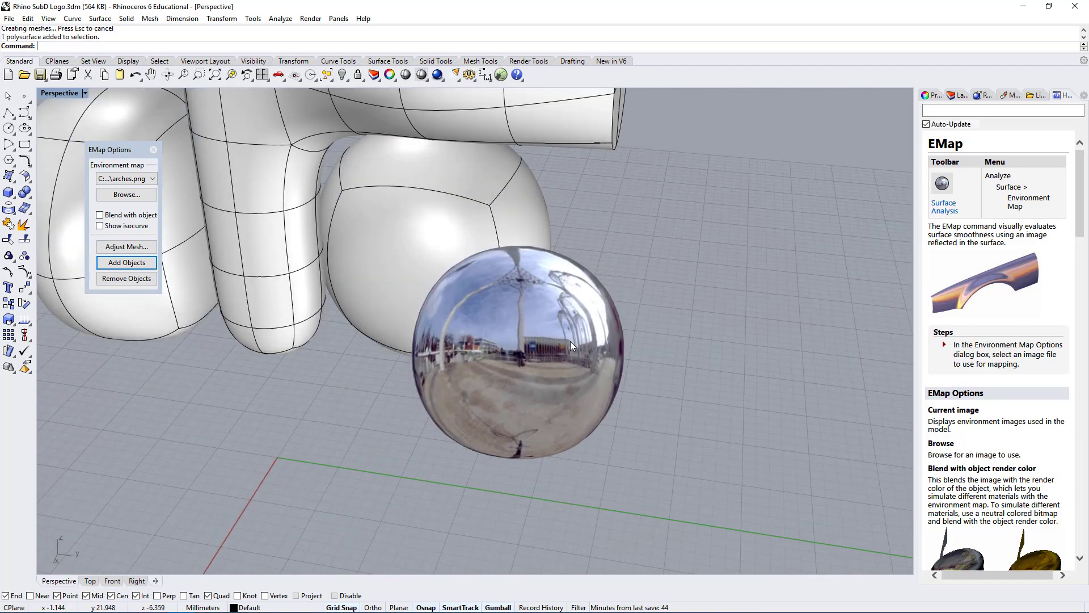
- Delete the joined NURBS ball from the model
click(570, 341)
key(Delete)
right_drag(686, 379, 730, 295)
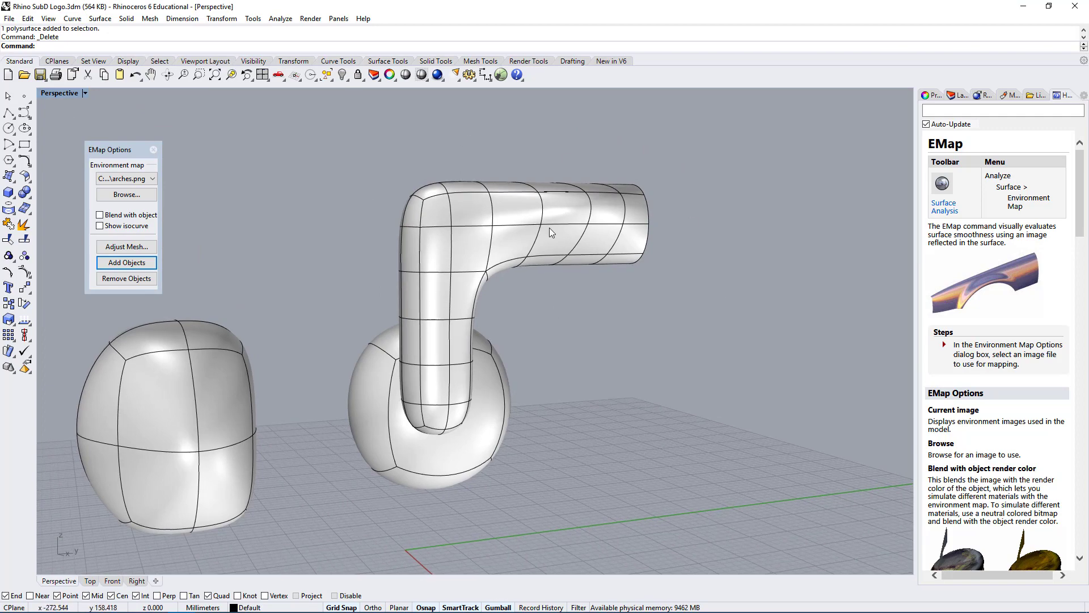
right_drag(408, 523, 511, 248)
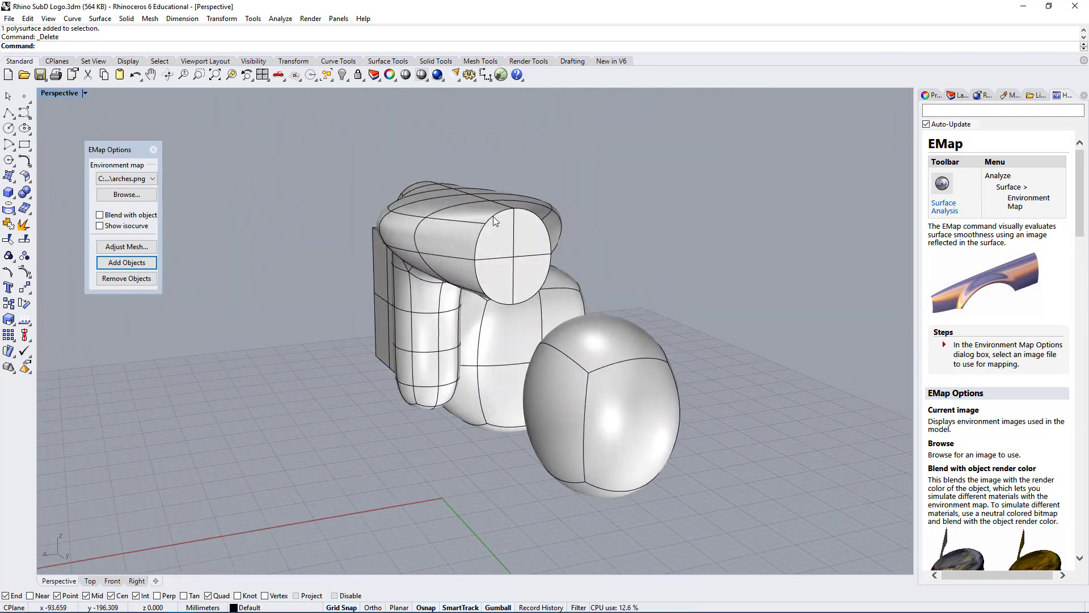
right_drag(549, 207, 577, 241)
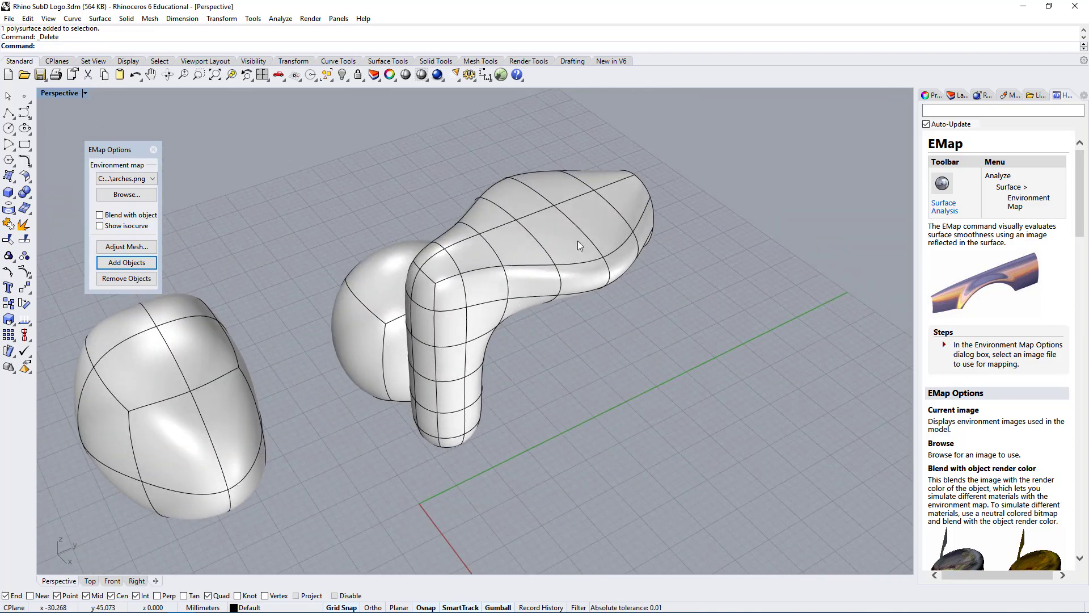
- Convert the bent tube-shaped SubD into NURBS surfaces, deleting the input object
click(604, 265)
right_drag(601, 298, 539, 195)
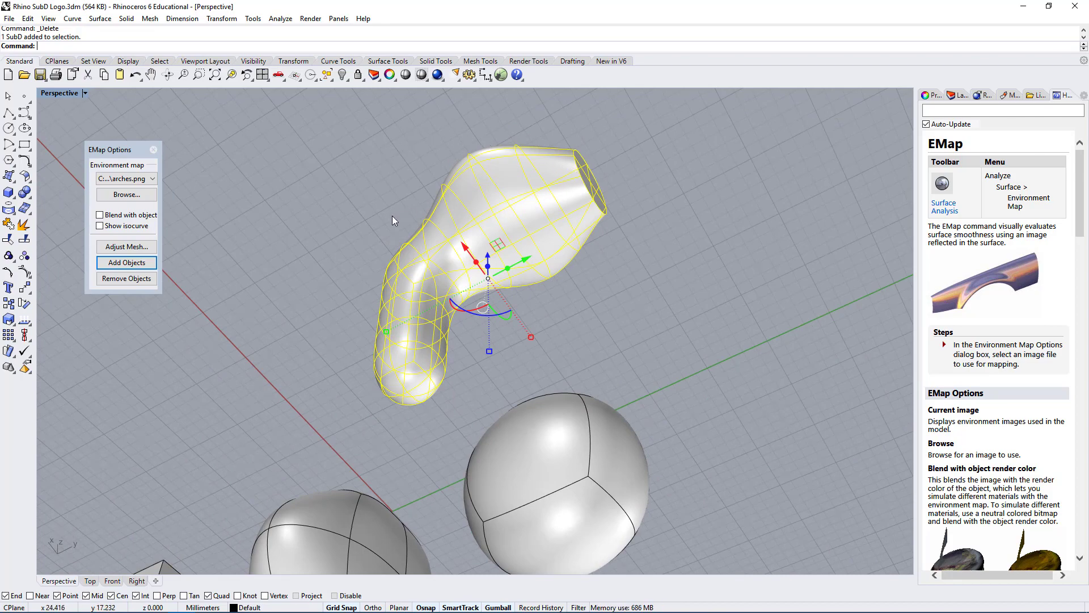
right_drag(428, 229, 509, 341)
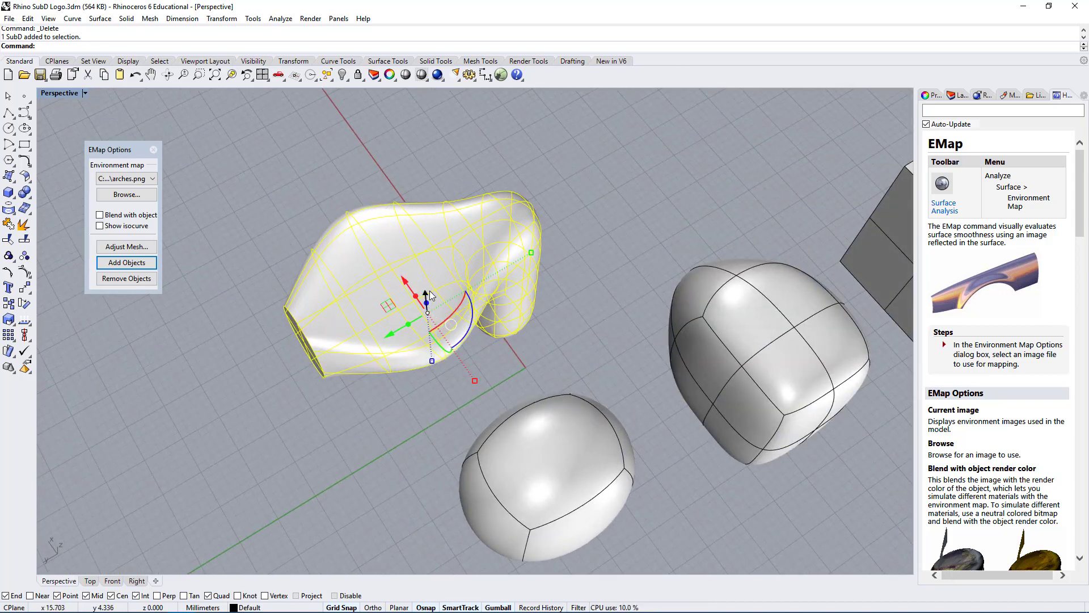
right_drag(325, 342, 522, 158)
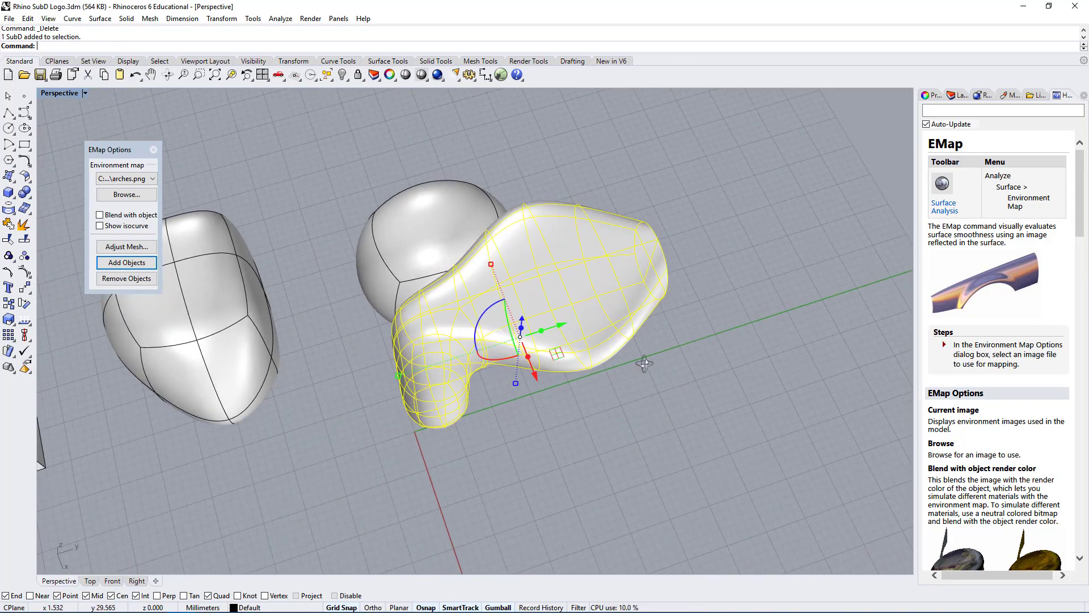
right_drag(645, 364, 646, 290)
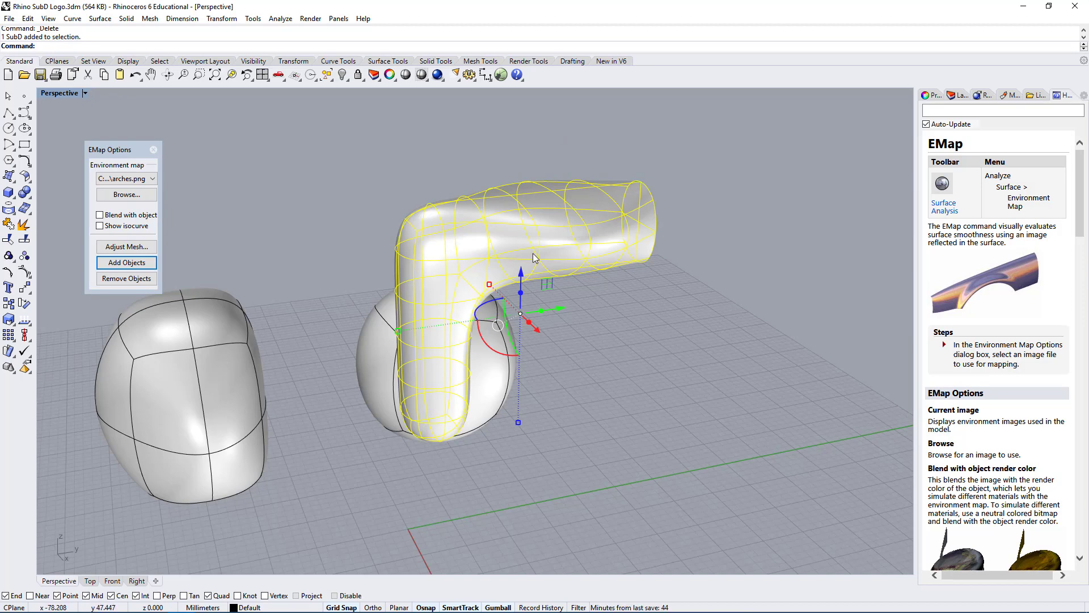
right_drag(441, 265, 513, 319)
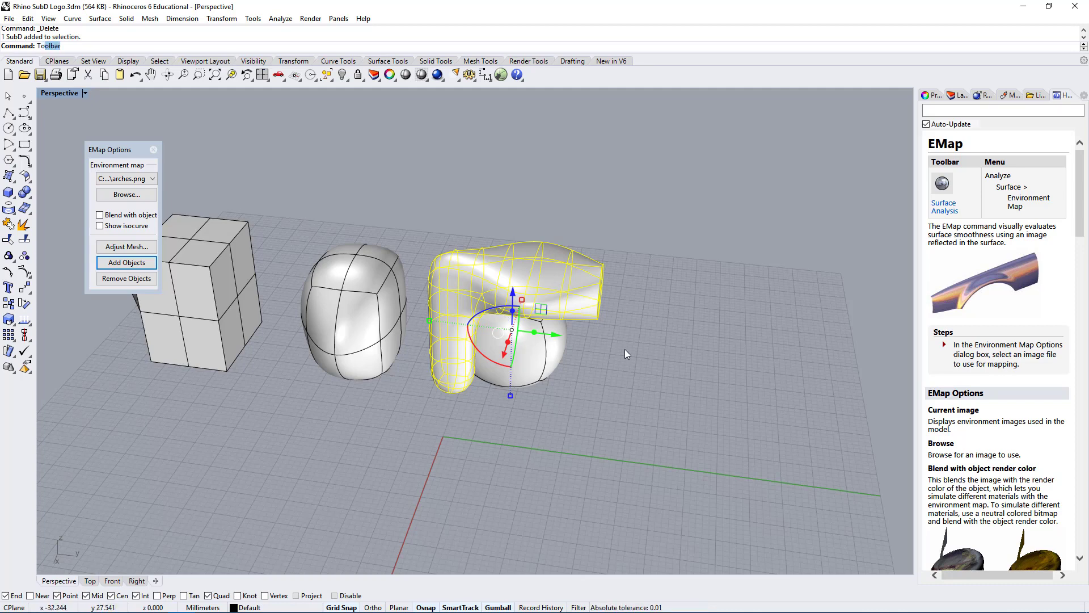
text(urbs)
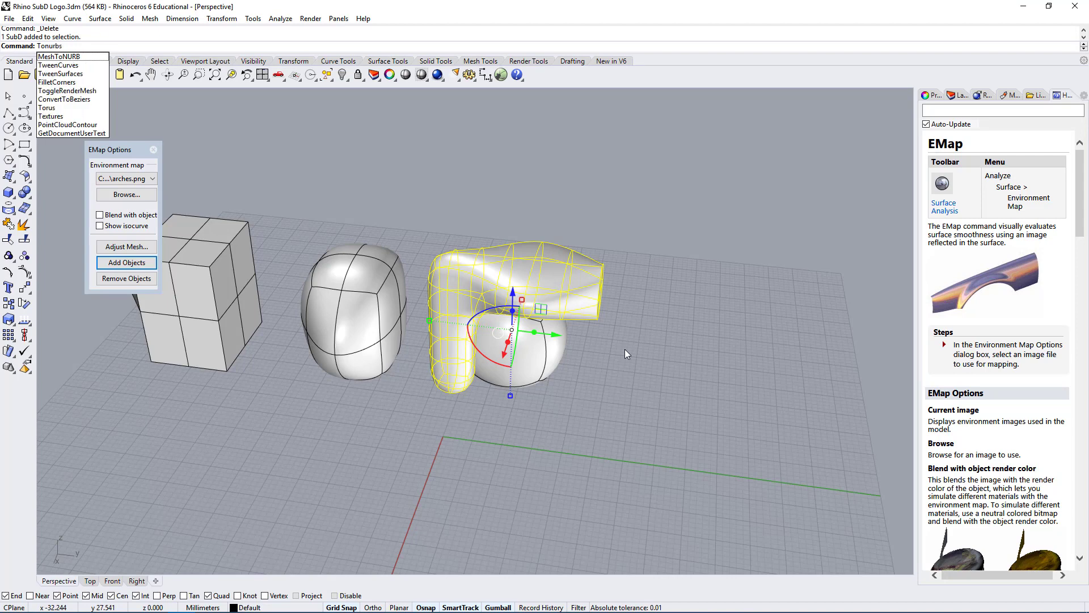
key(Return)
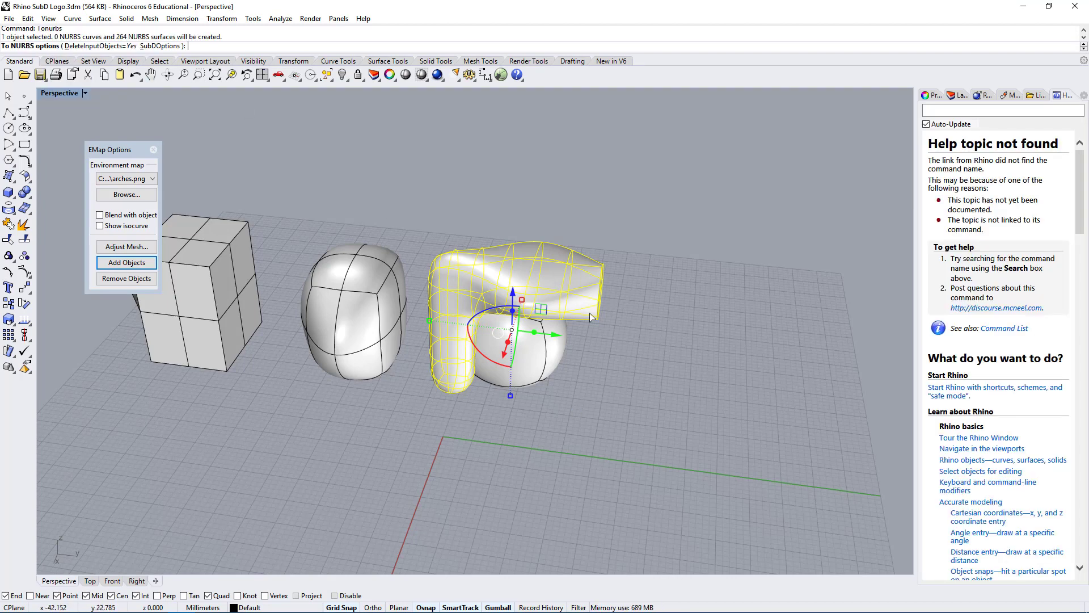
key(Return)
- Examine the individual NURBS patches of the converted tube around its bend, wide arm, flat end and rounded tip
right_drag(590, 312, 488, 285)
click(451, 308)
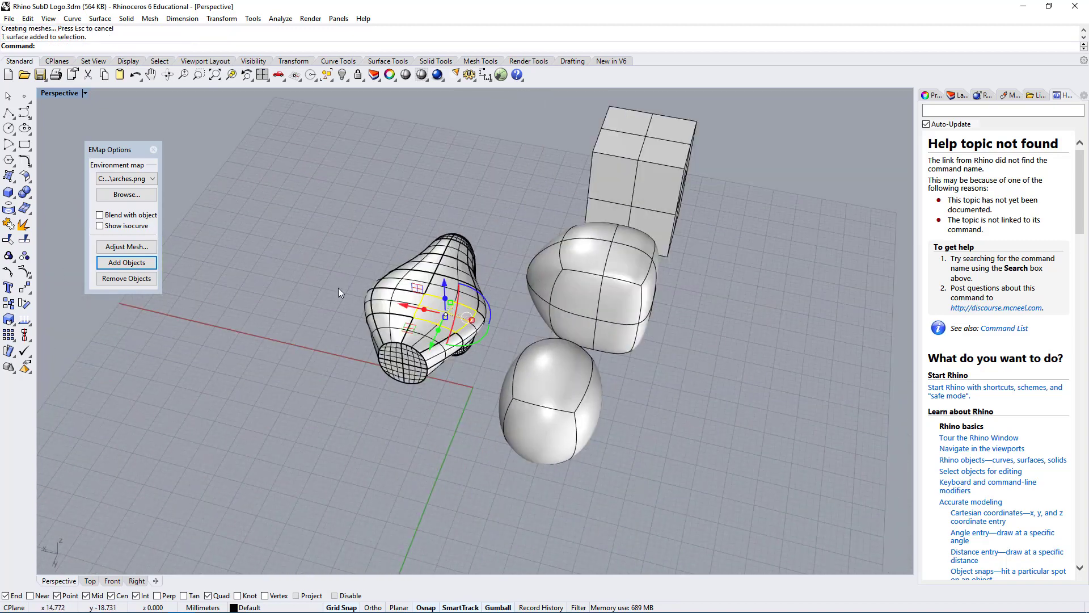
click(322, 383)
right_drag(322, 383, 717, 354)
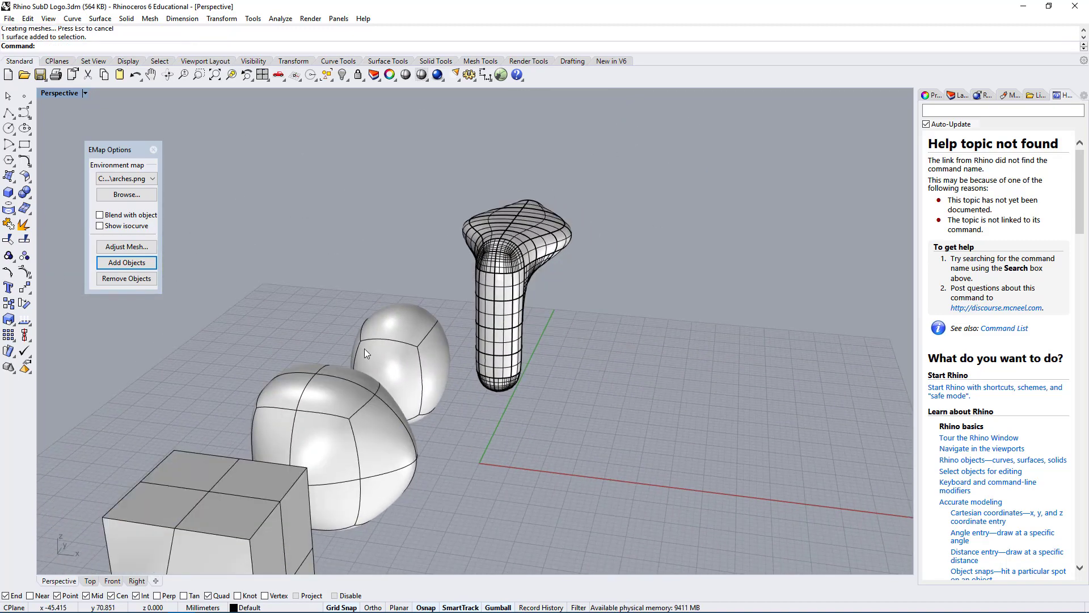
right_drag(364, 348, 348, 403)
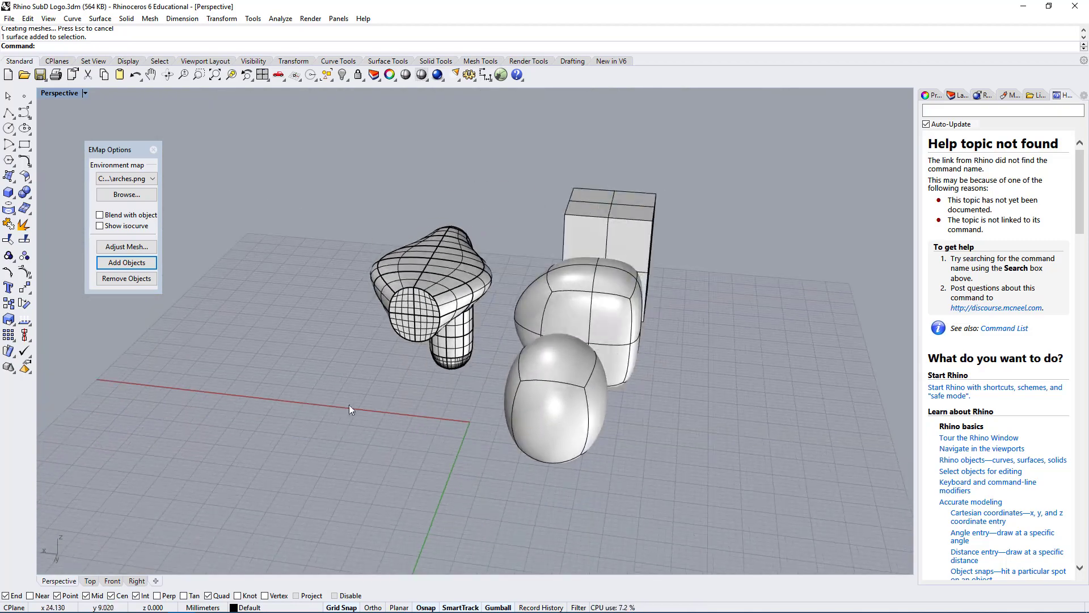
scroll(349, 404, up, 5)
right_drag(476, 129, 693, 259)
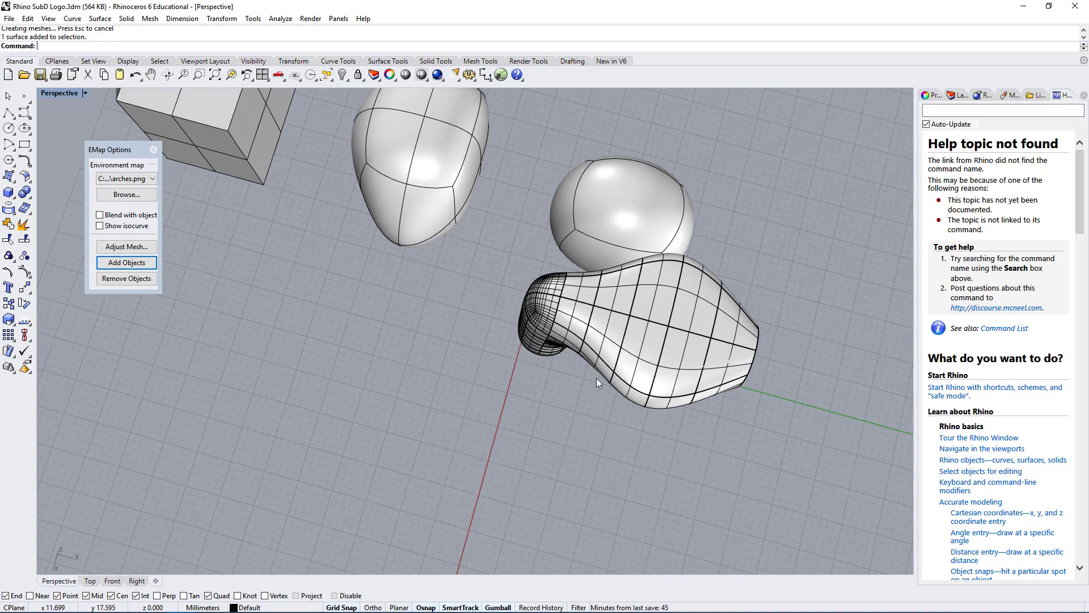
right_drag(597, 378, 413, 306)
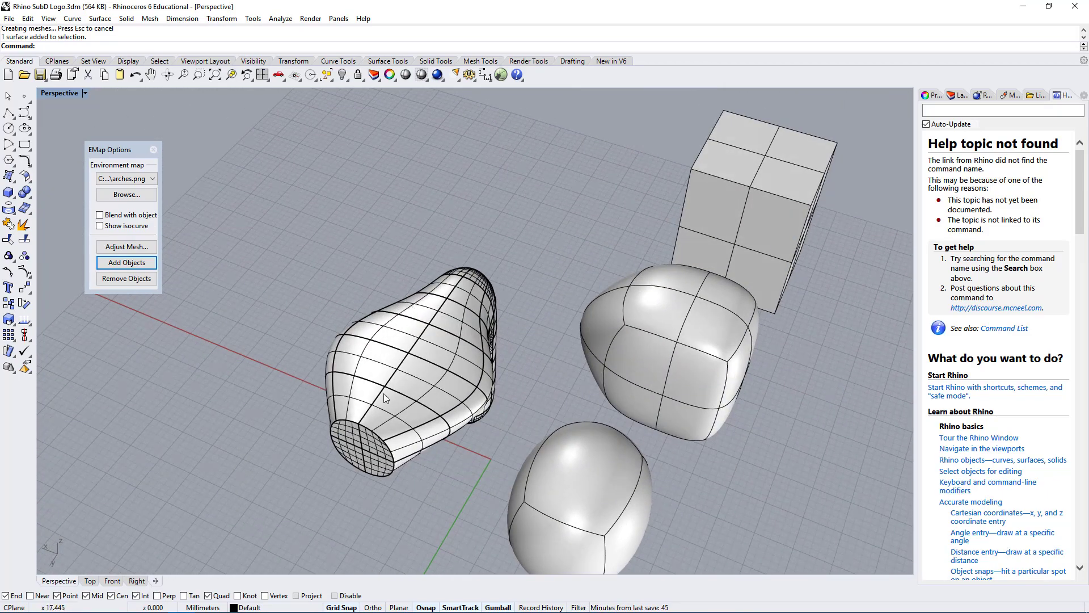
right_drag(418, 448, 537, 397)
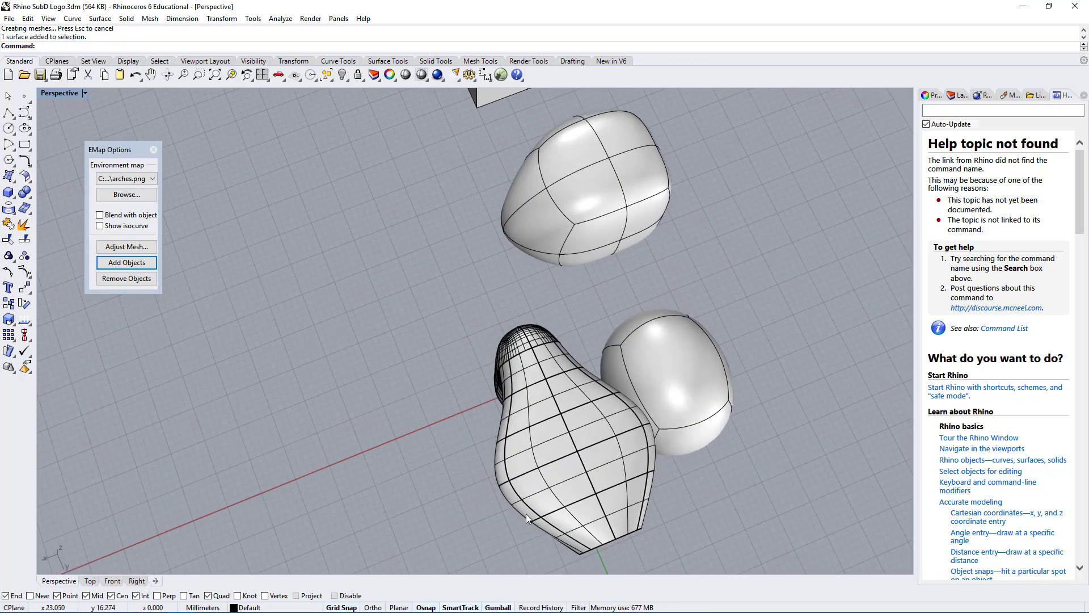
right_drag(579, 314, 553, 424)
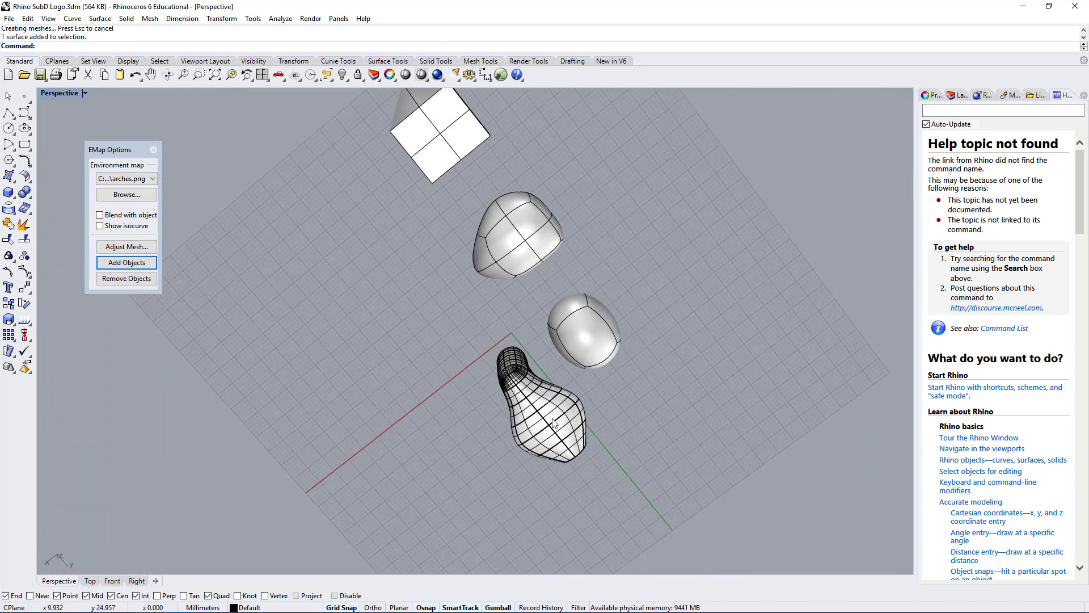
right_drag(481, 466, 672, 224)
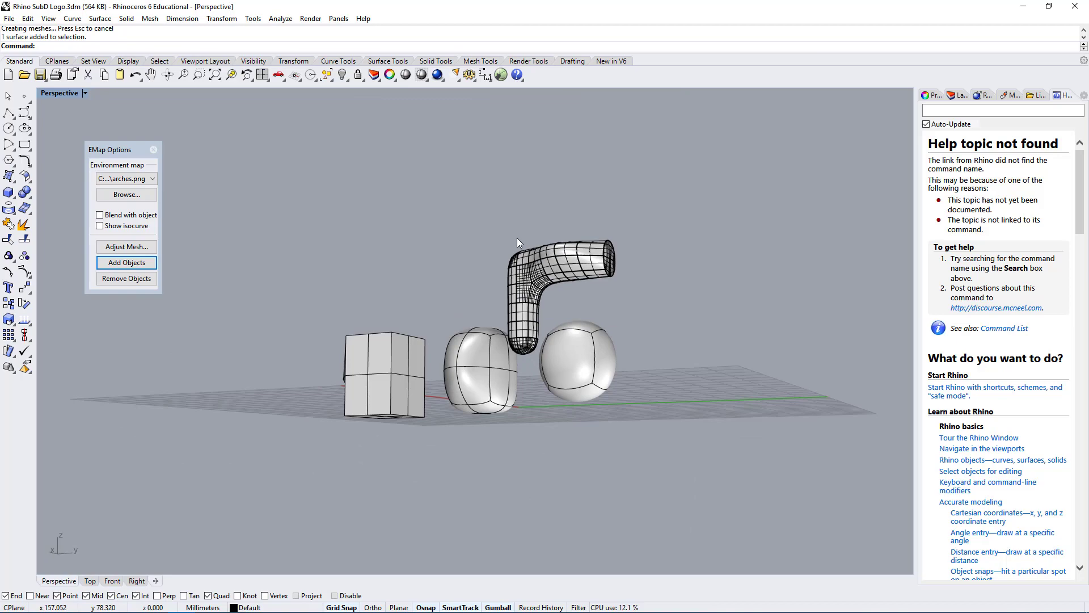
right_drag(600, 288, 550, 328)
scroll(586, 282, up, 7)
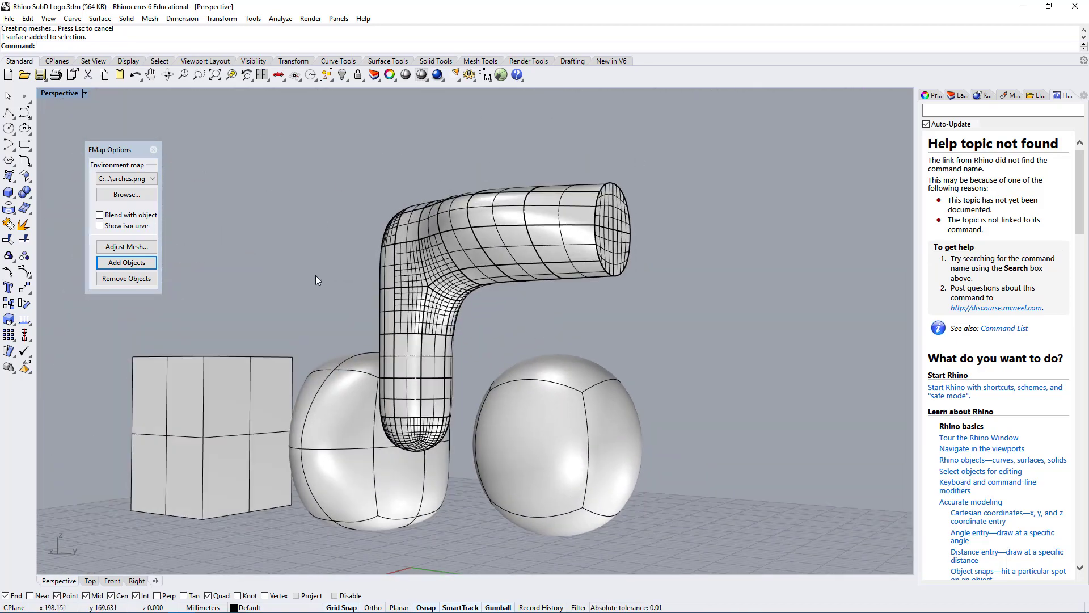
right_drag(365, 413, 381, 351)
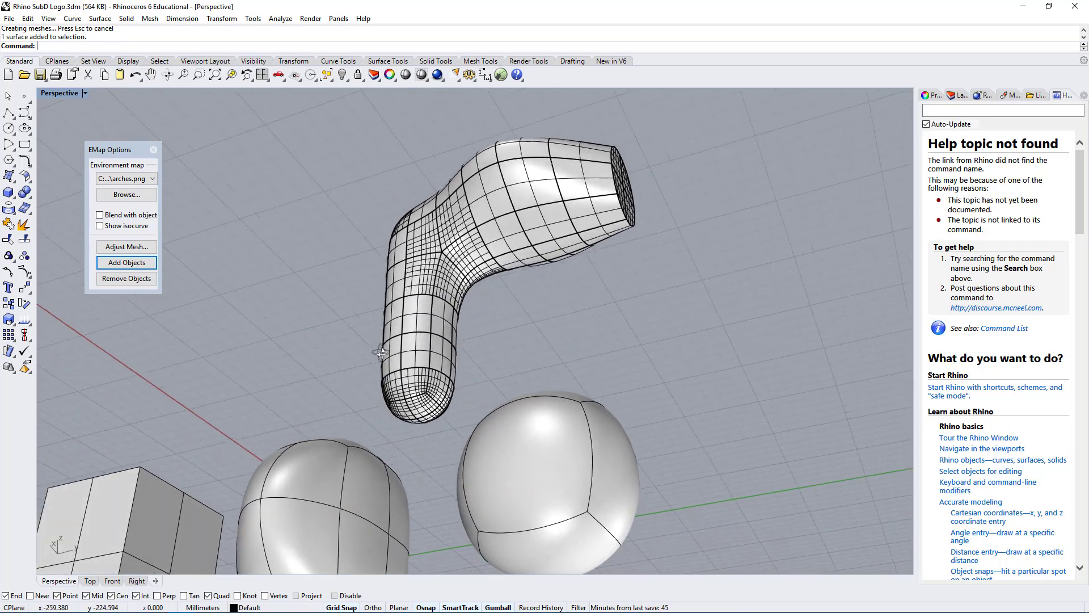
right_drag(364, 209, 750, 302)
scroll(764, 314, down, 8)
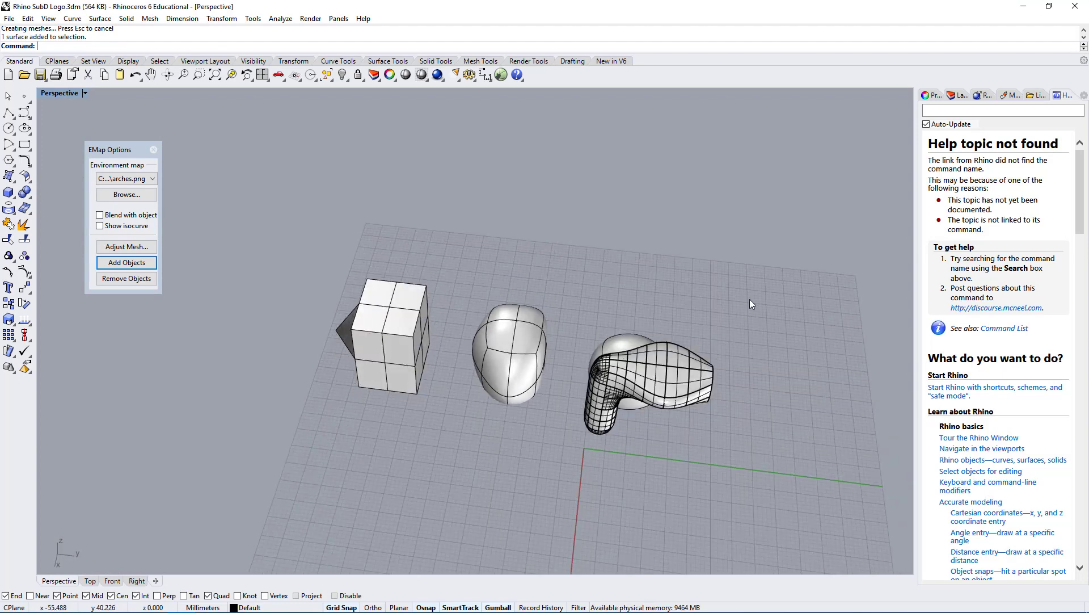
- Close the Environment Map options and delete all the demonstration objects from the scene
click(153, 149)
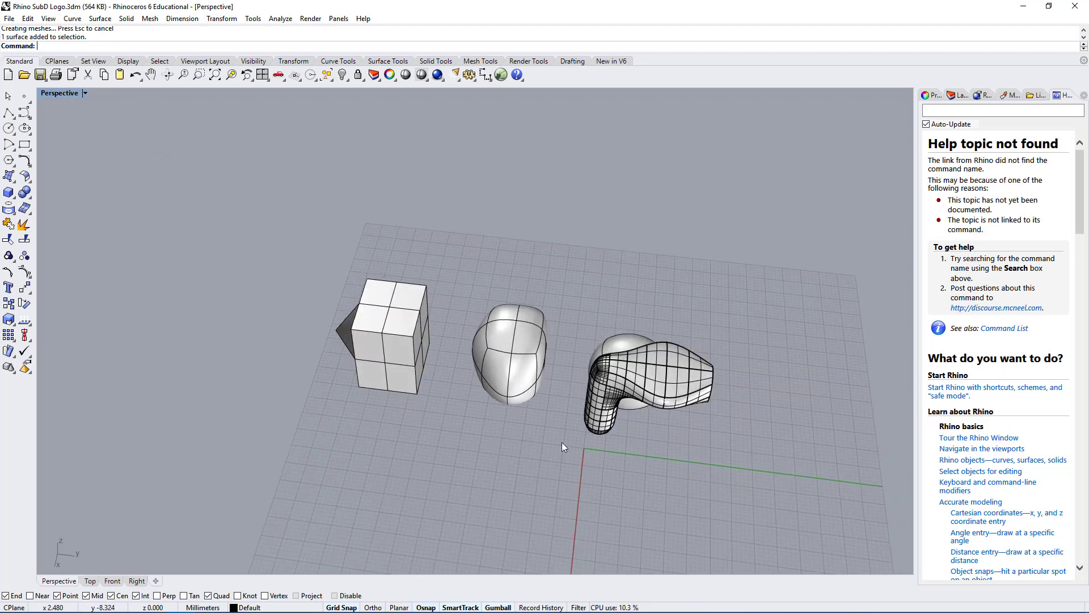
drag(312, 518, 242, 505)
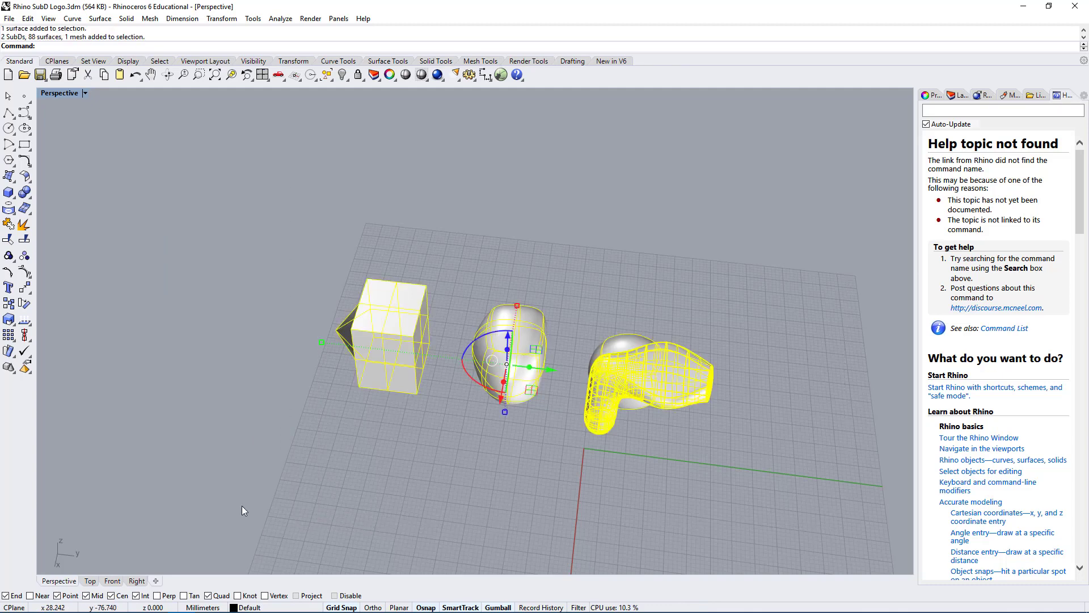
key(Delete)
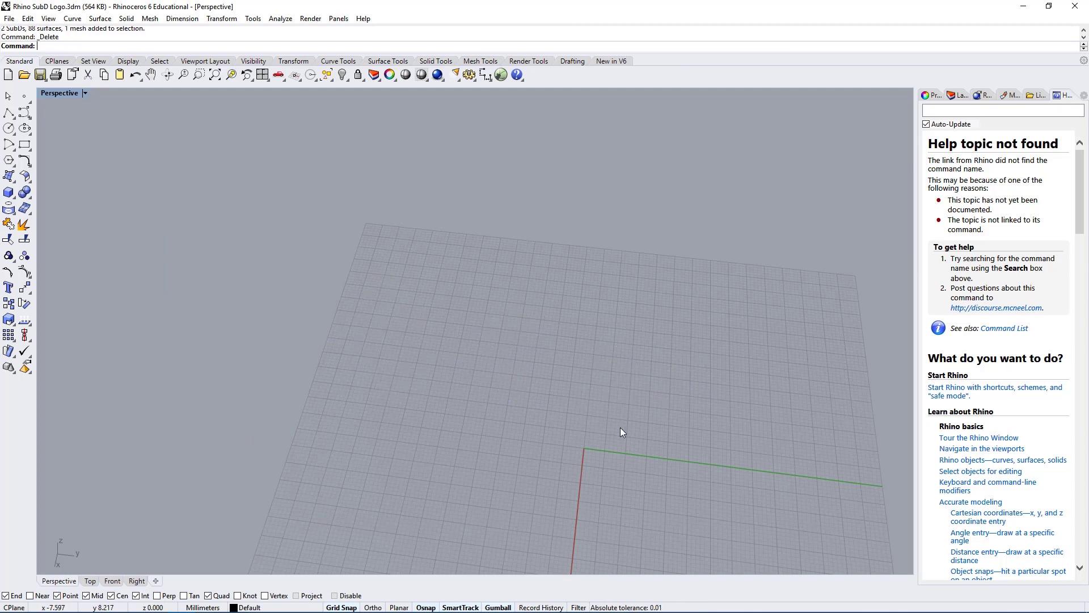
- Show the hidden rhino logo SubDs and zoom the Perspective view to fit them
key(Return)
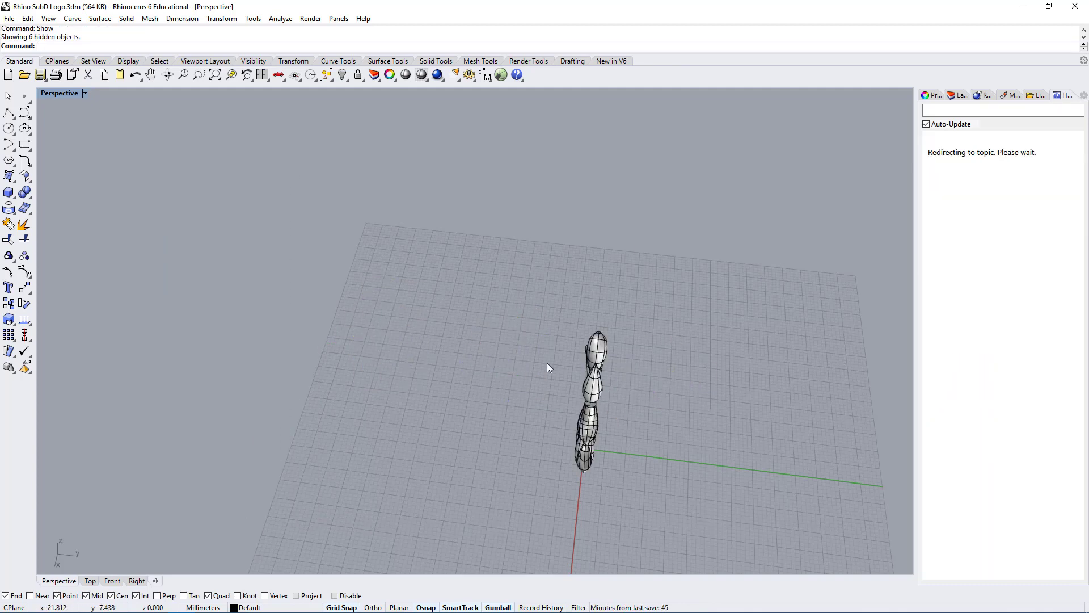
right_drag(547, 362, 461, 291)
drag(645, 159, 308, 447)
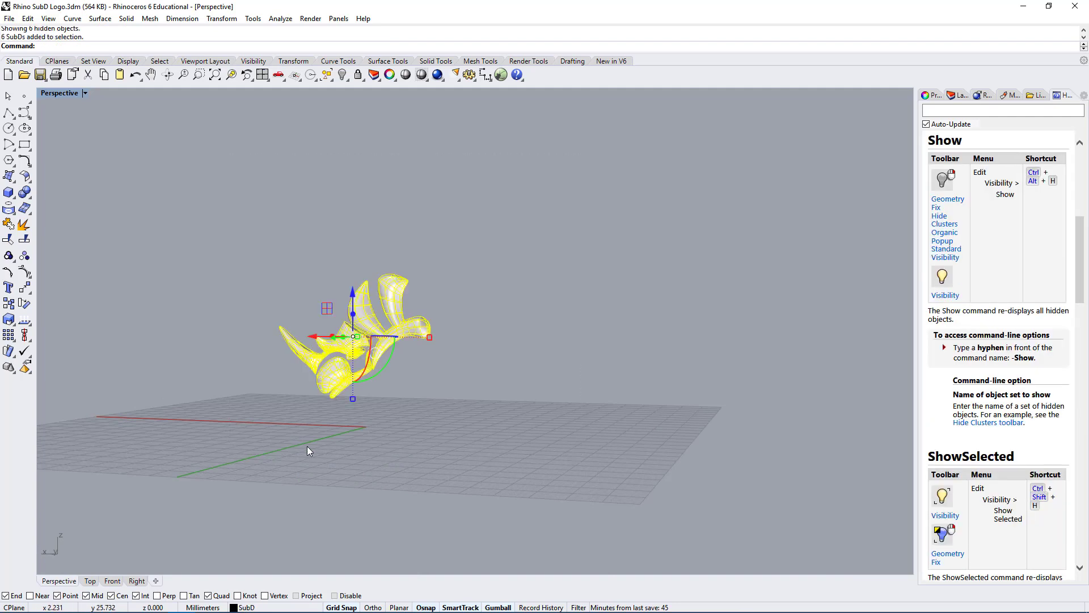
key(Return)
key(Escape)
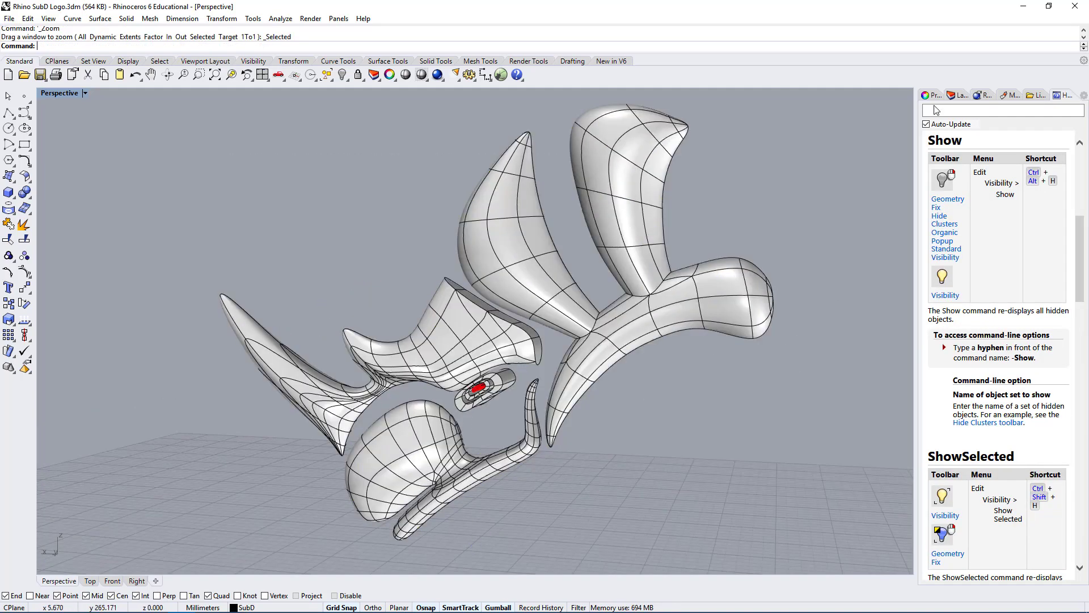
- Check the object type of the rhino's ears-and-neck piece in its object properties
click(931, 95)
click(593, 159)
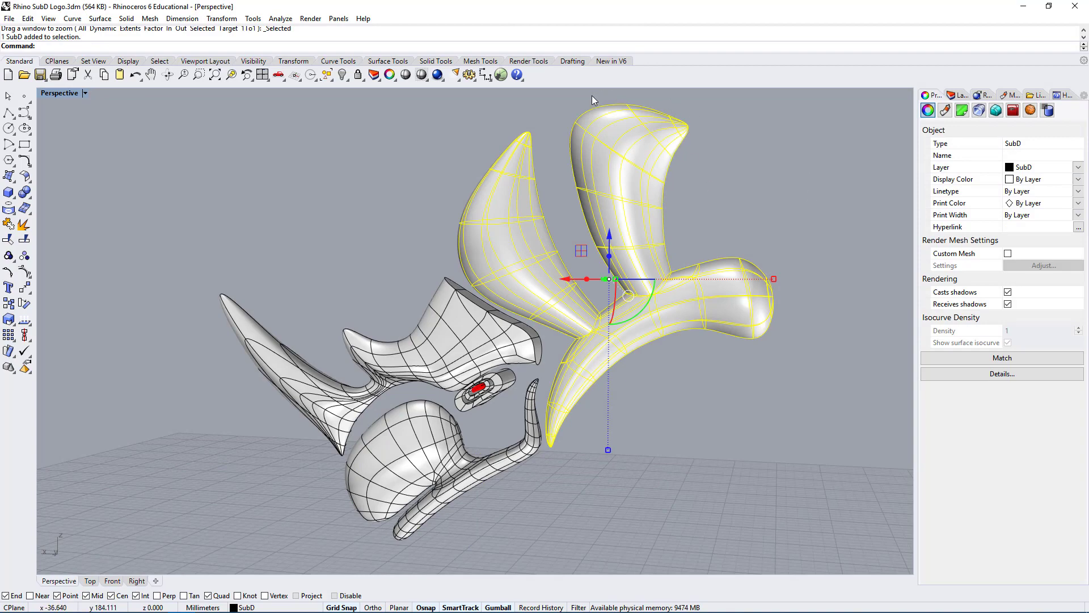
key(Escape)
- Examine the creased edges where the rhino's ears meet the neck, and the face and horn surfaces up close
scroll(632, 233, up, 5)
right_drag(631, 233, 513, 461)
scroll(599, 334, up, 16)
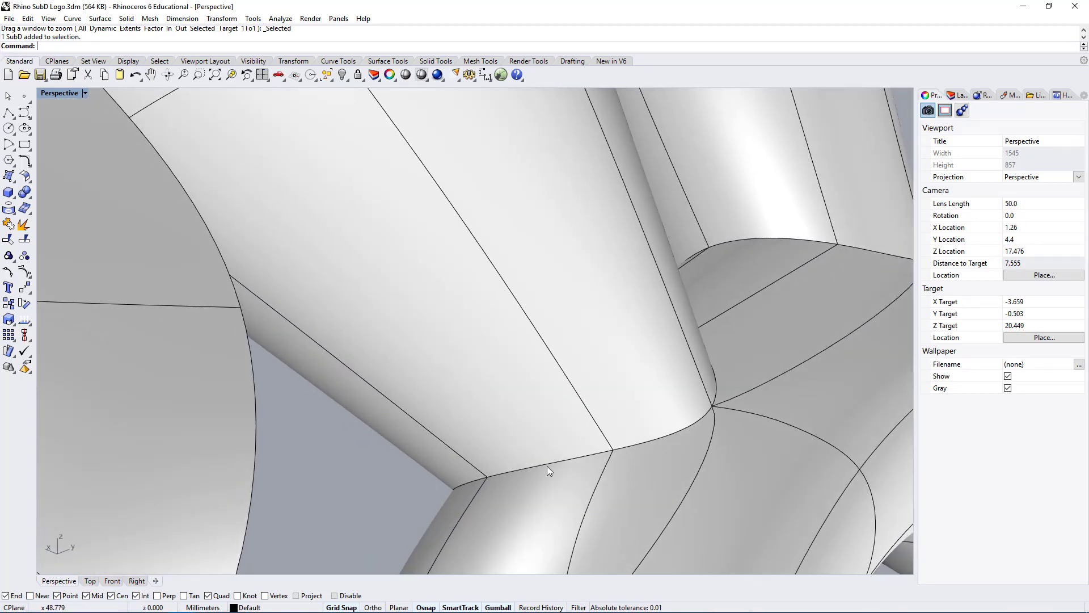
right_drag(733, 384, 531, 305)
scroll(564, 276, down, 20)
scroll(525, 368, up, 8)
right_drag(519, 346, 485, 339)
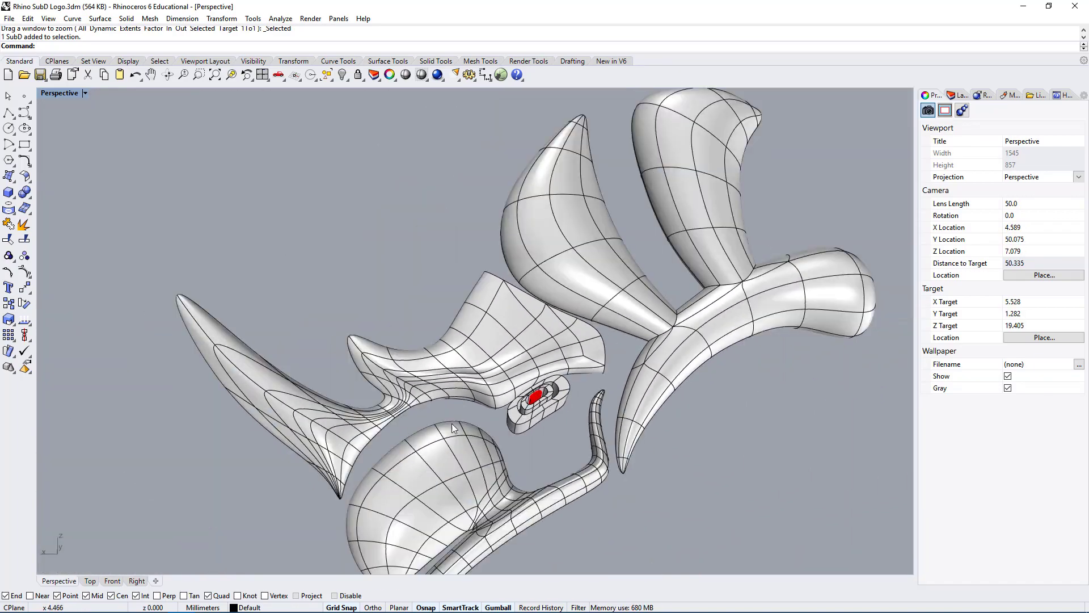
scroll(485, 339, up, 5)
right_drag(329, 477, 448, 419)
scroll(373, 319, up, 6)
right_drag(374, 411, 466, 419)
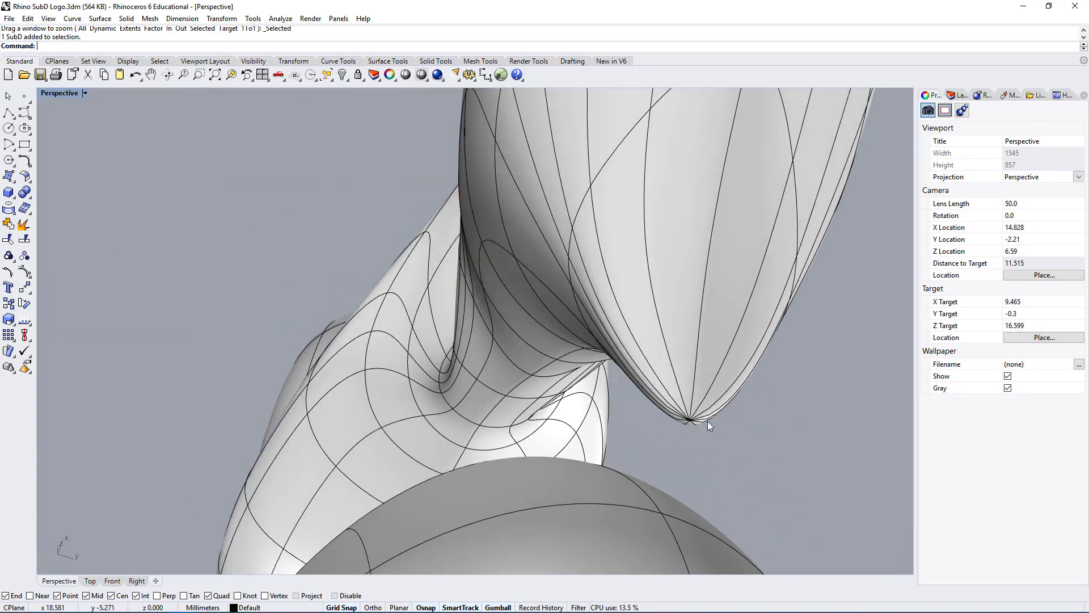
scroll(681, 347, down, 6)
right_drag(561, 366, 792, 391)
- Turn on the control points of the rhino's face-and-horn SubD
click(396, 290)
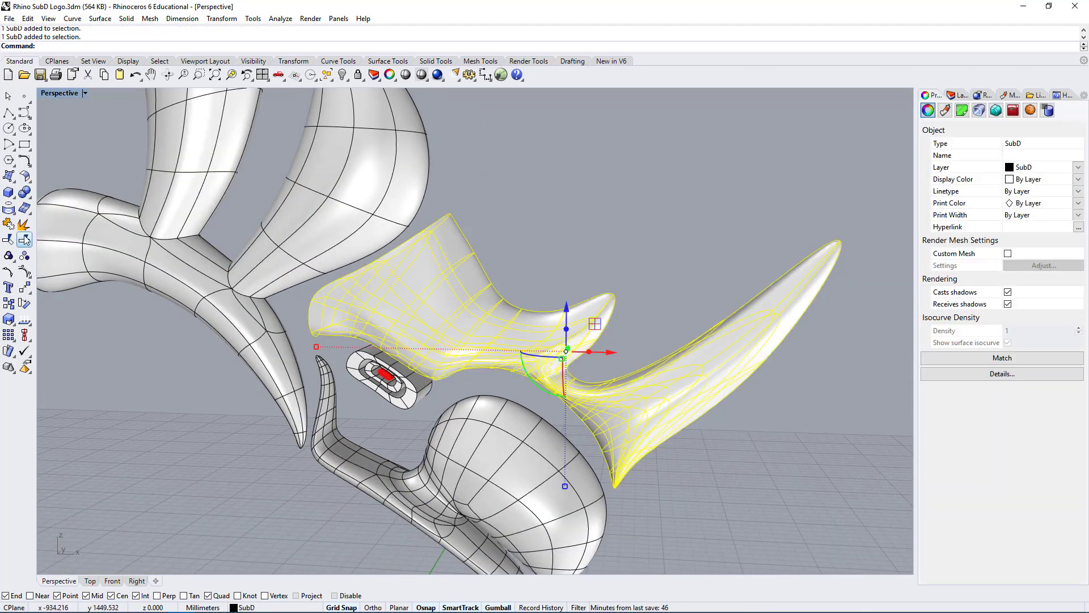
click(25, 288)
click(25, 274)
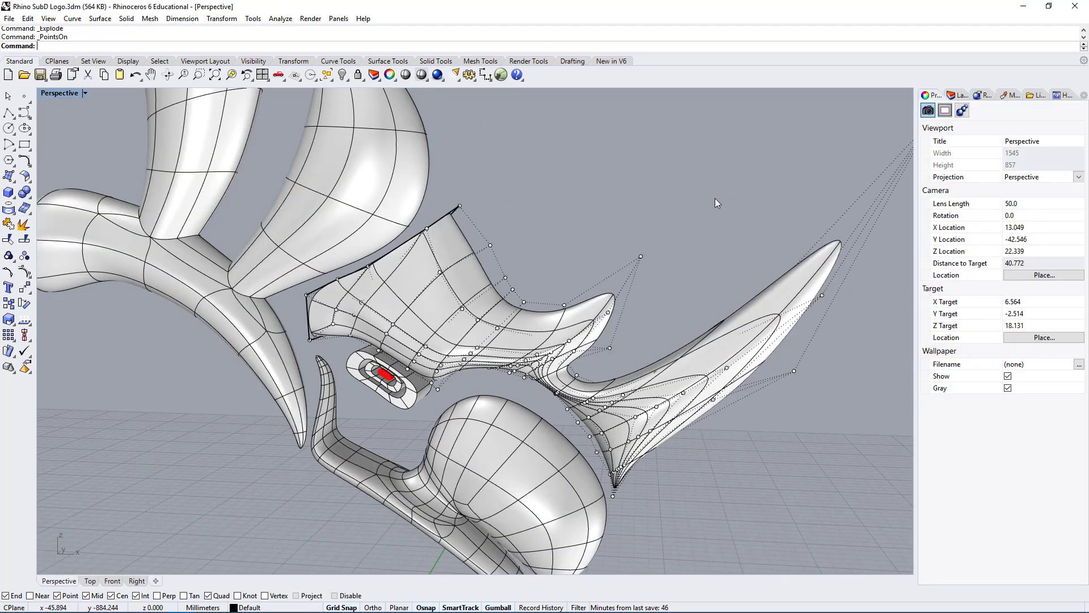
right_drag(715, 199, 737, 239)
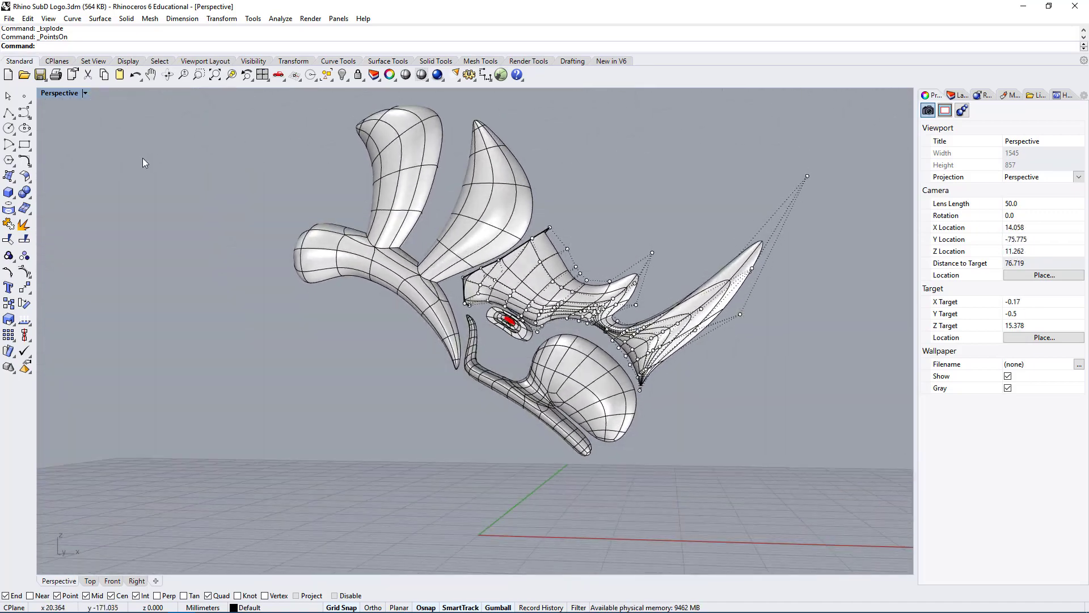
- Switch to the four-view layout and move the horn's tip control point outward and down in the Front view
double_click(67, 92)
scroll(320, 451, down, 5)
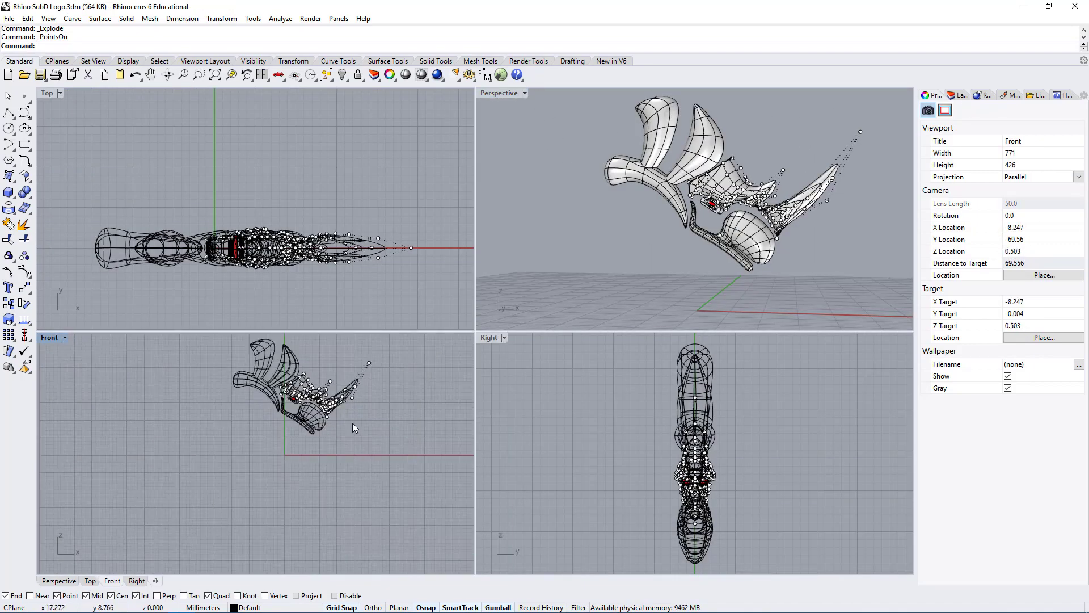
scroll(352, 423, up, 2)
scroll(250, 401, up, 2)
drag(347, 382, 400, 497)
- Raise the horn's tip control point vertically to point the horn upward, and clear the selection
right_drag(658, 244, 690, 259)
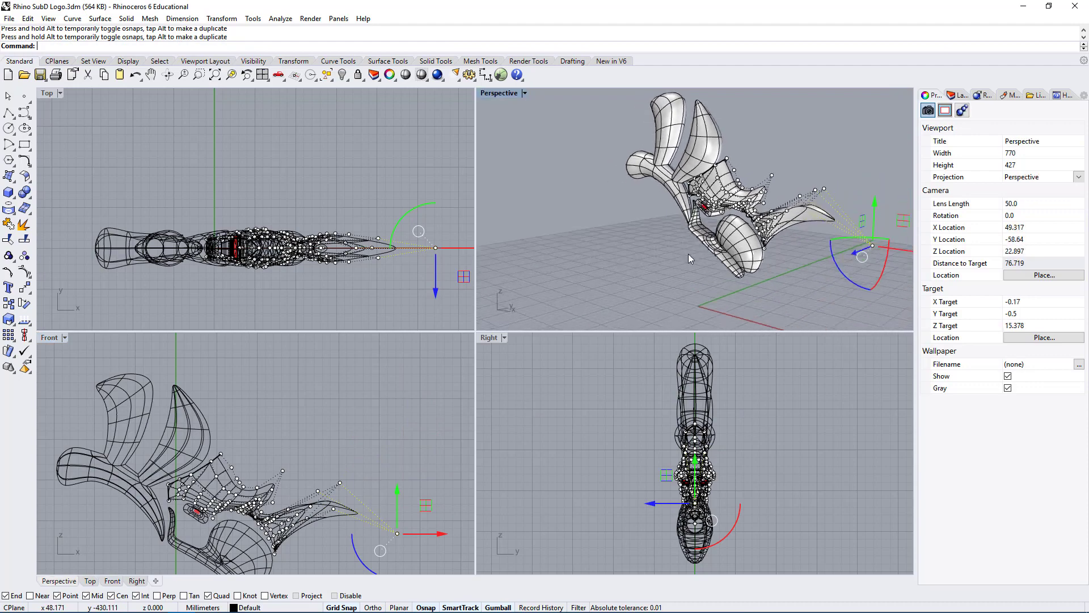
scroll(805, 227, up, 4)
right_drag(805, 227, 845, 274)
scroll(850, 230, up, 4)
mouse_move(851, 230)
right_down()
mouse_move(755, 246)
mouse_move(710, 203)
mouse_move(835, 215)
right_up()
scroll(696, 190, down, 8)
drag(808, 190, 807, 110)
click(769, 203)
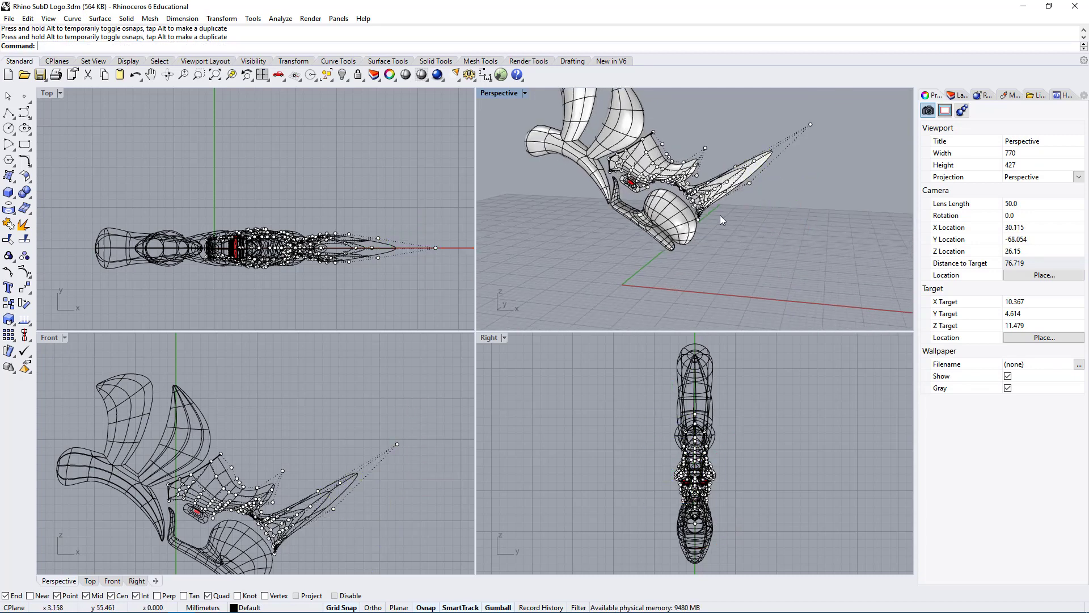
- Raise the control point midway along the horn's upper edge vertically to widen the horn, and maximize the Perspective view
scroll(720, 215, up, 8)
right_drag(720, 218, 723, 244)
click(725, 245)
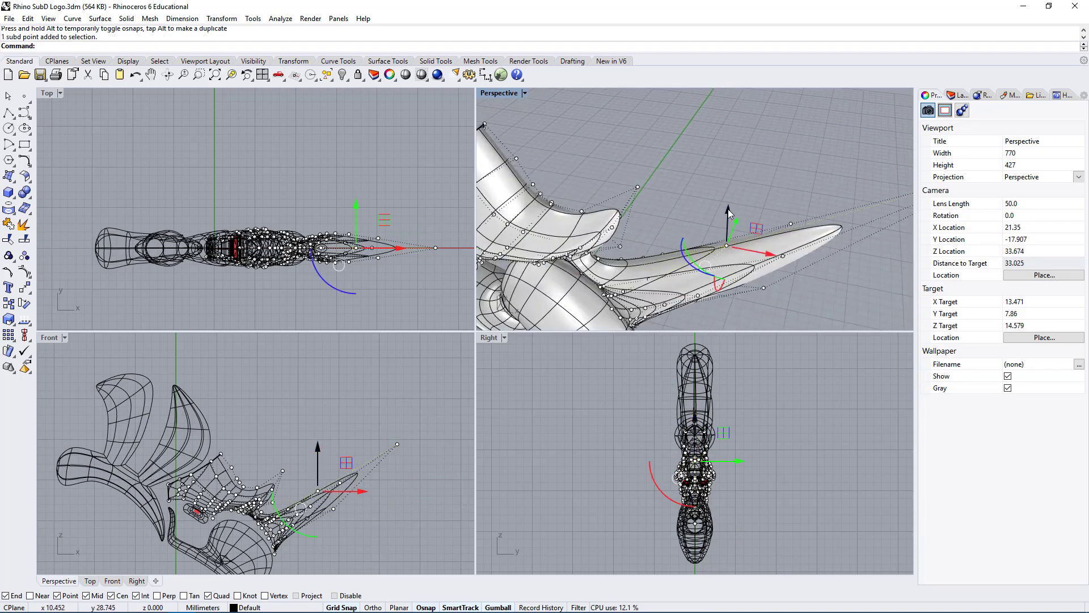
drag(728, 210, 738, 117)
right_drag(770, 241, 681, 284)
scroll(790, 214, down, 8)
scroll(709, 246, down, 10)
scroll(705, 205, up, 10)
double_click(499, 93)
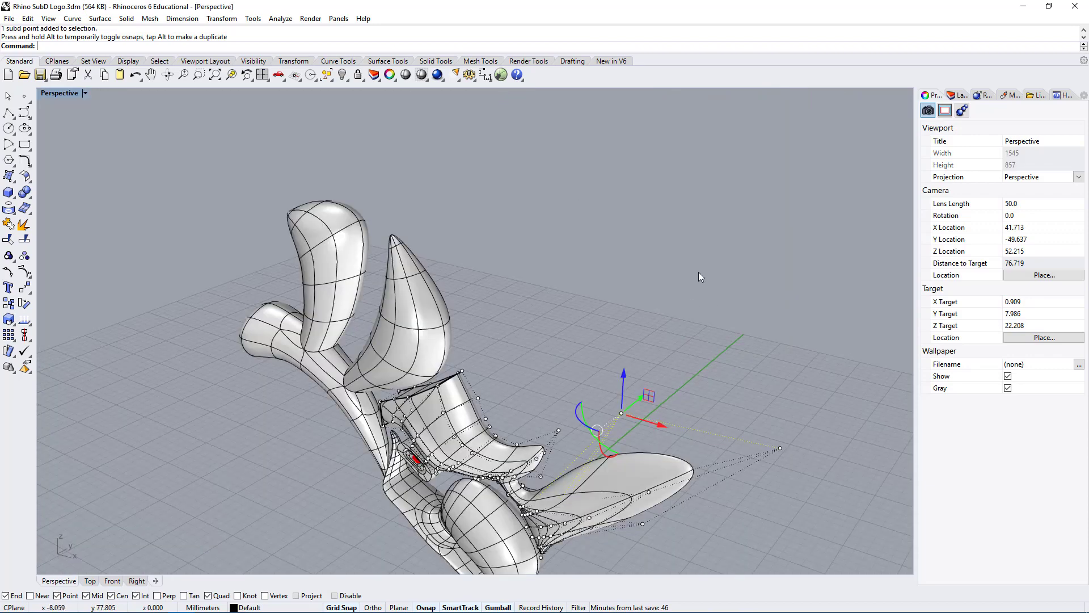
- Examine the reshaped horn from several angles, and the eye and lower jaw up close
scroll(608, 290, down, 5)
scroll(631, 439, up, 5)
right_drag(493, 387, 447, 370)
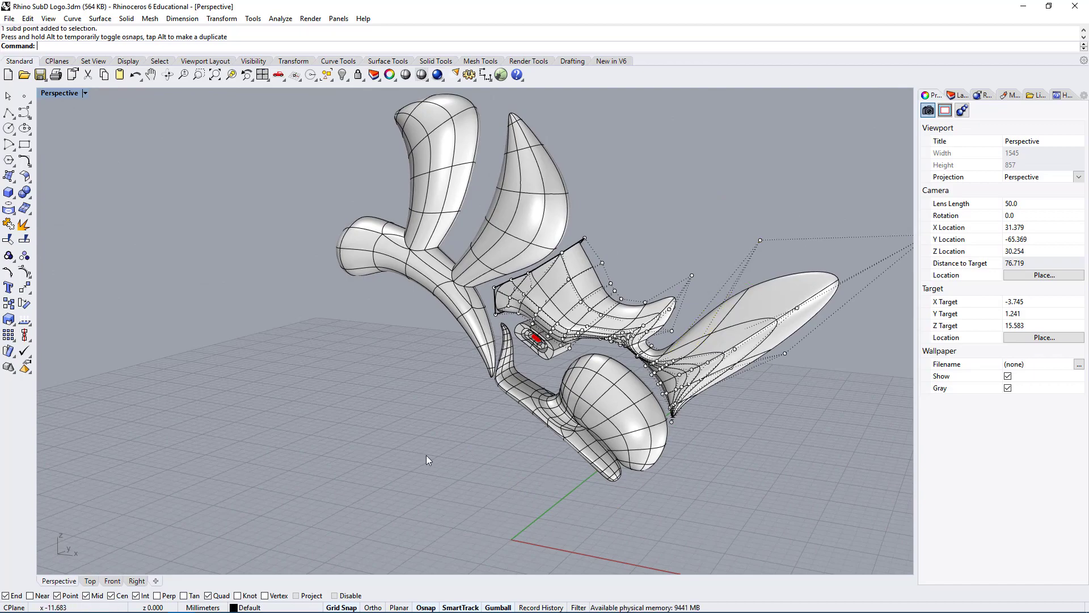
right_drag(426, 455, 589, 413)
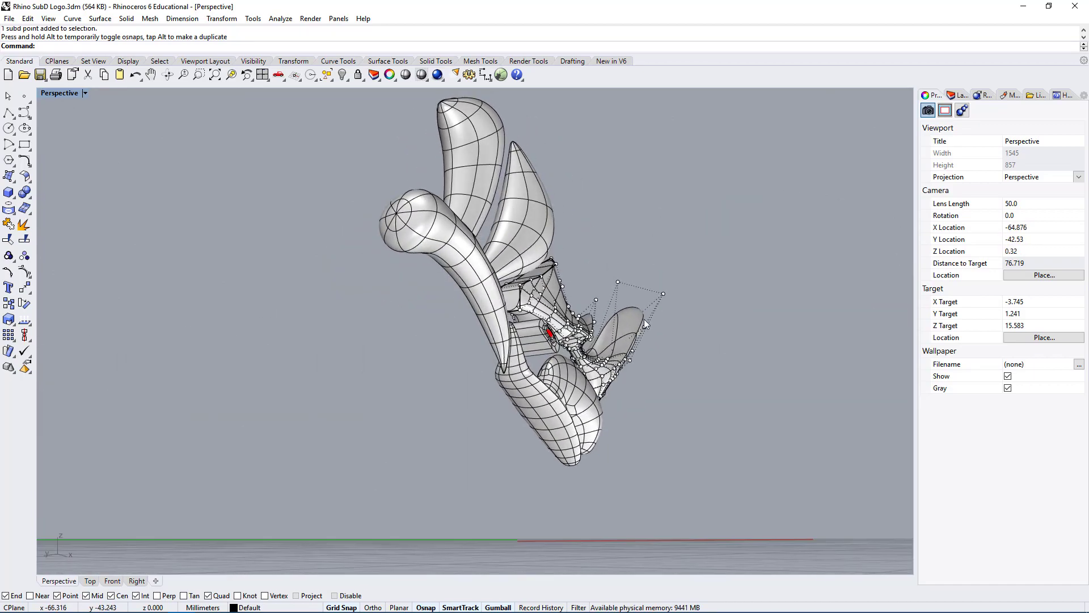
right_drag(645, 324, 625, 398)
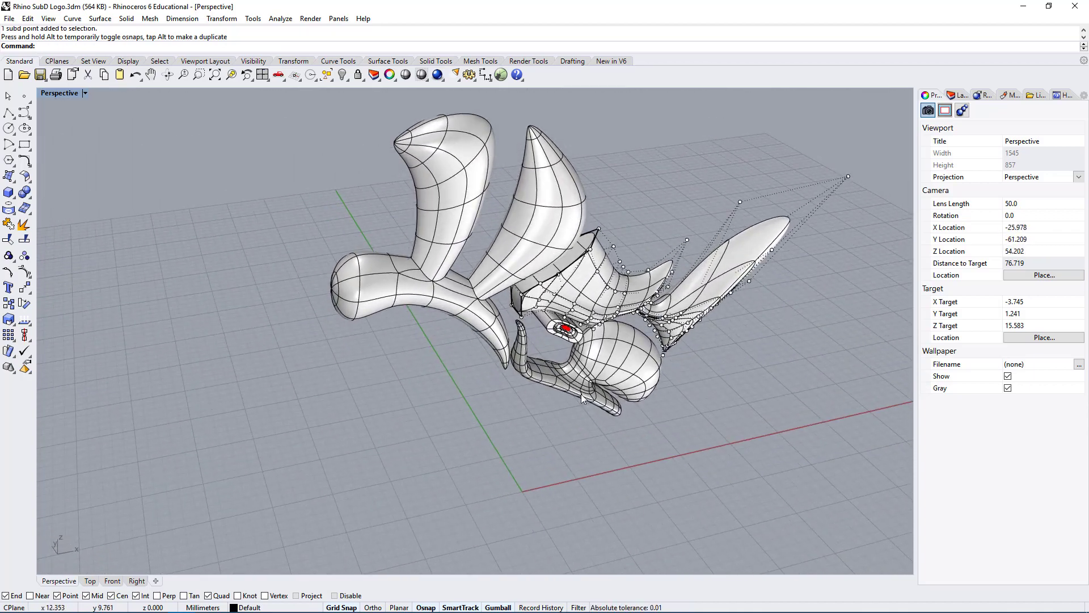
scroll(581, 394, up, 12)
right_drag(758, 394, 672, 358)
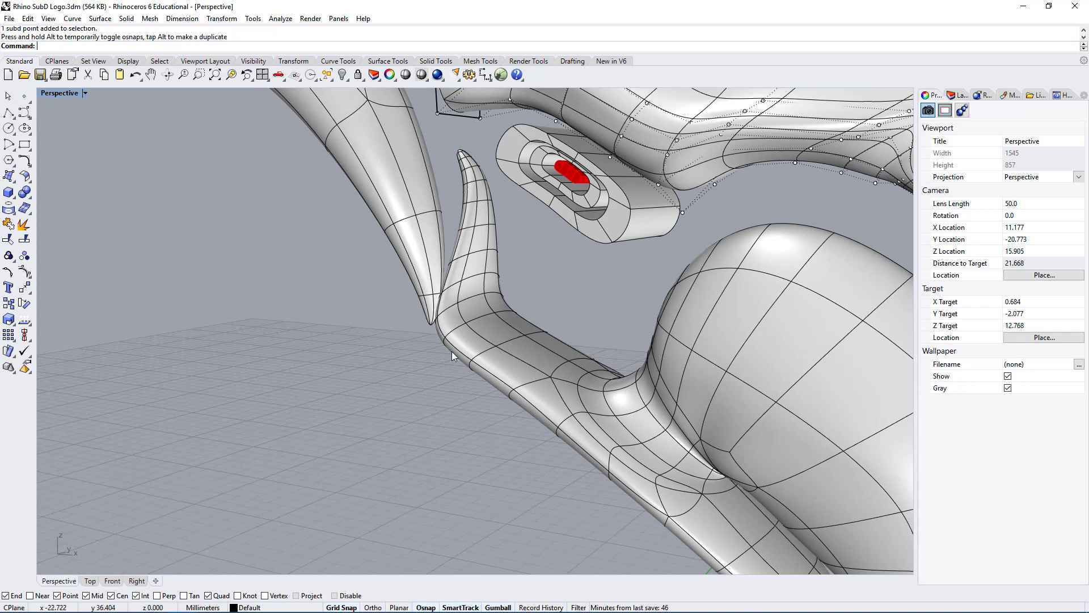
right_drag(452, 356, 441, 323)
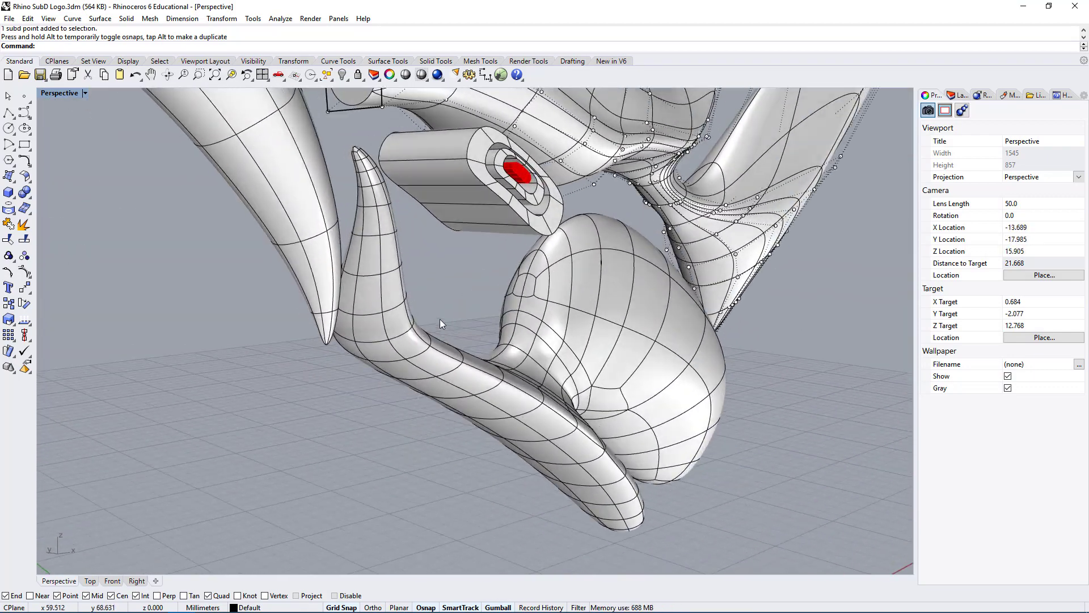
scroll(531, 333, down, 8)
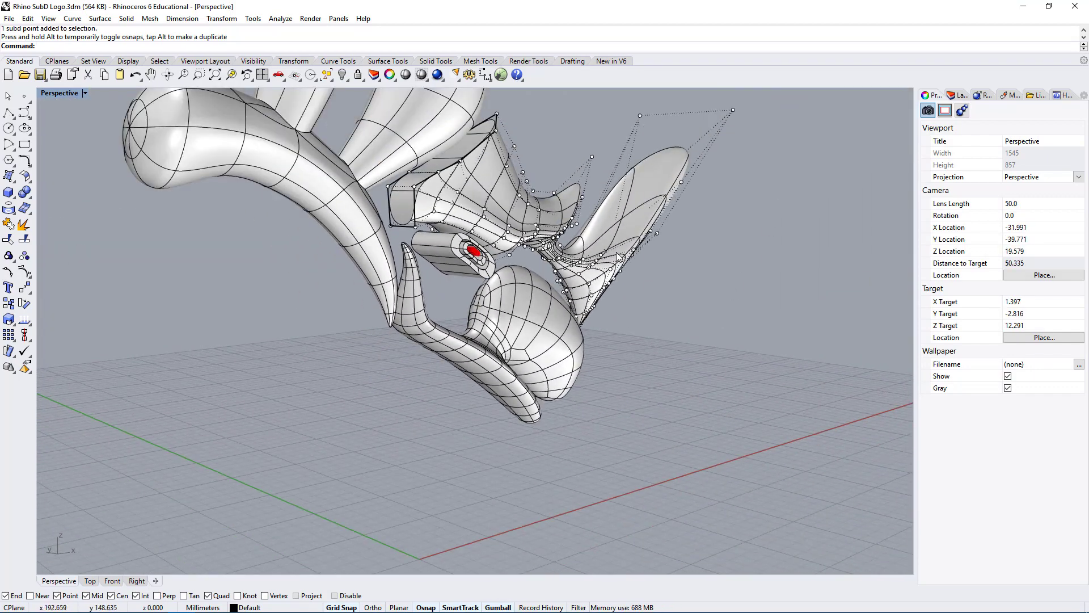
right_drag(646, 315, 610, 347)
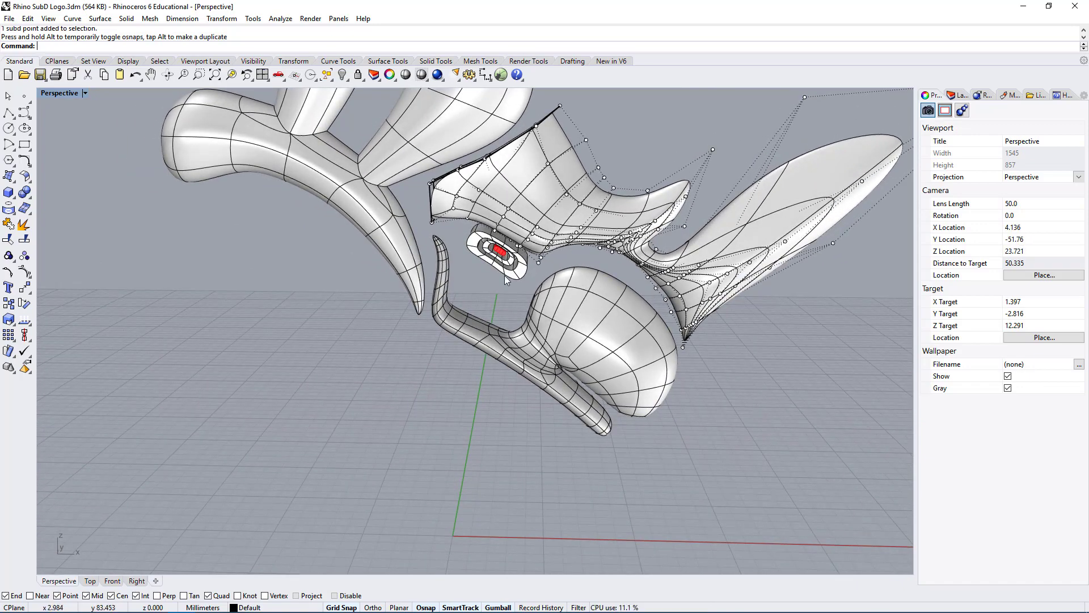
- Select the rhino's lower jaw SubD and examine it from below, the front and the side
click(612, 347)
right_drag(612, 347, 752, 368)
right_drag(687, 427, 811, 164)
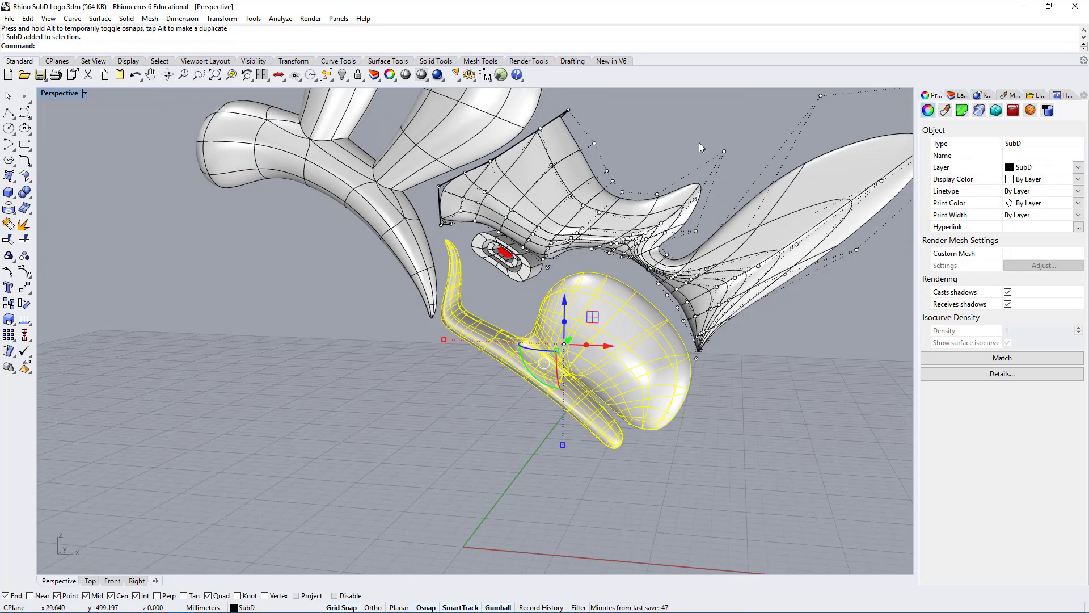
right_drag(557, 224, 618, 250)
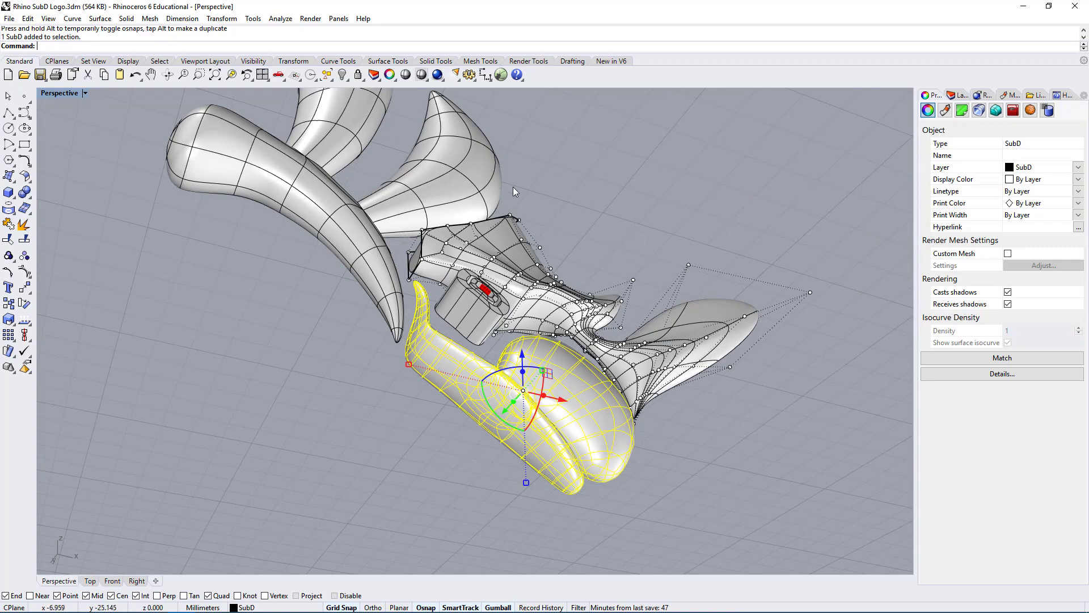
scroll(624, 269, up, 5)
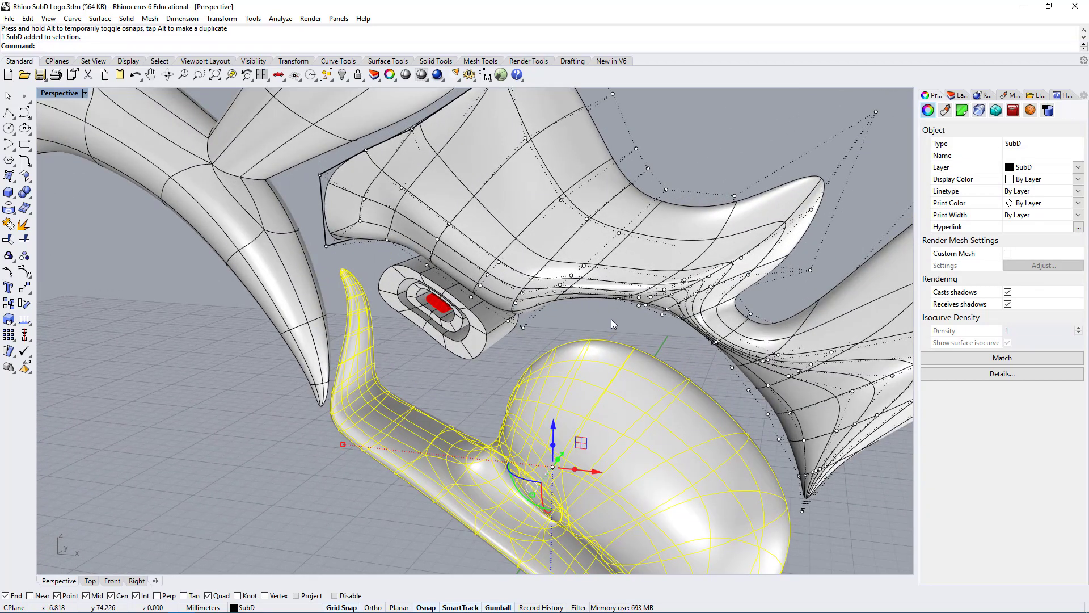
right_drag(558, 299, 705, 142)
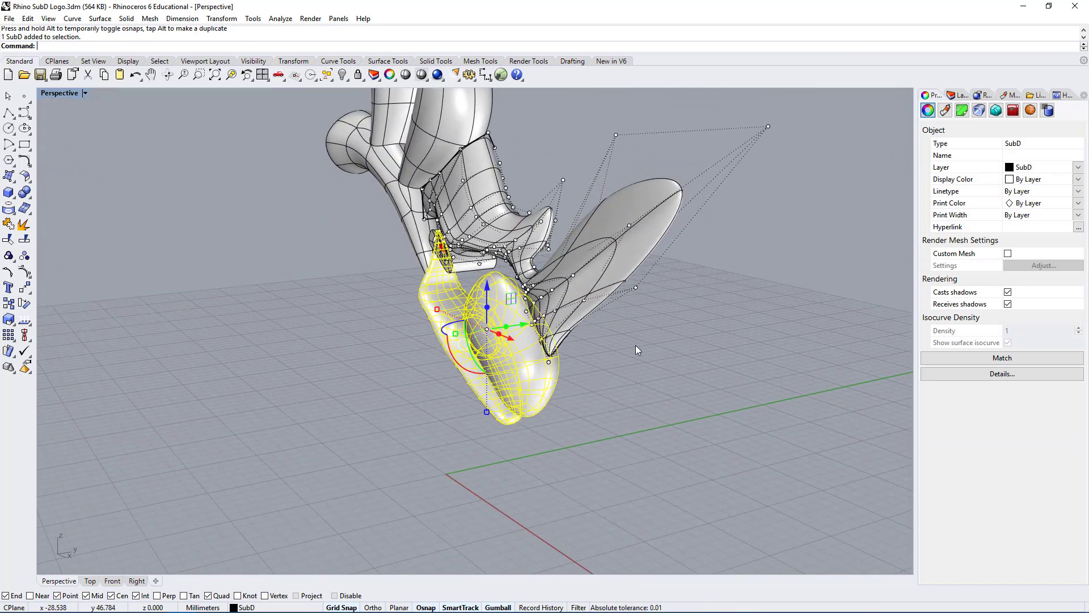
right_drag(636, 348, 498, 431)
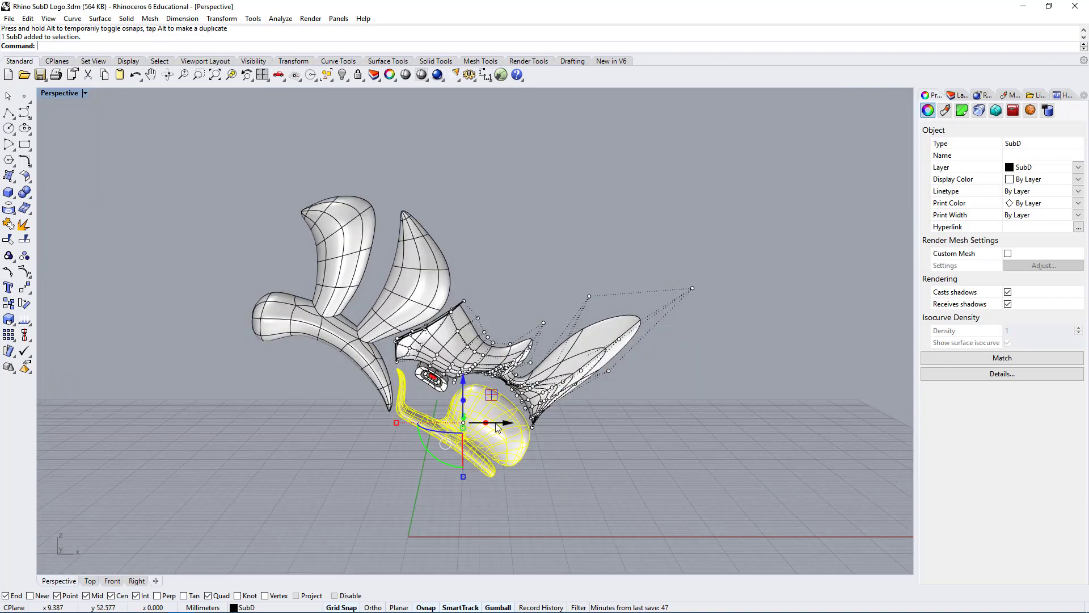